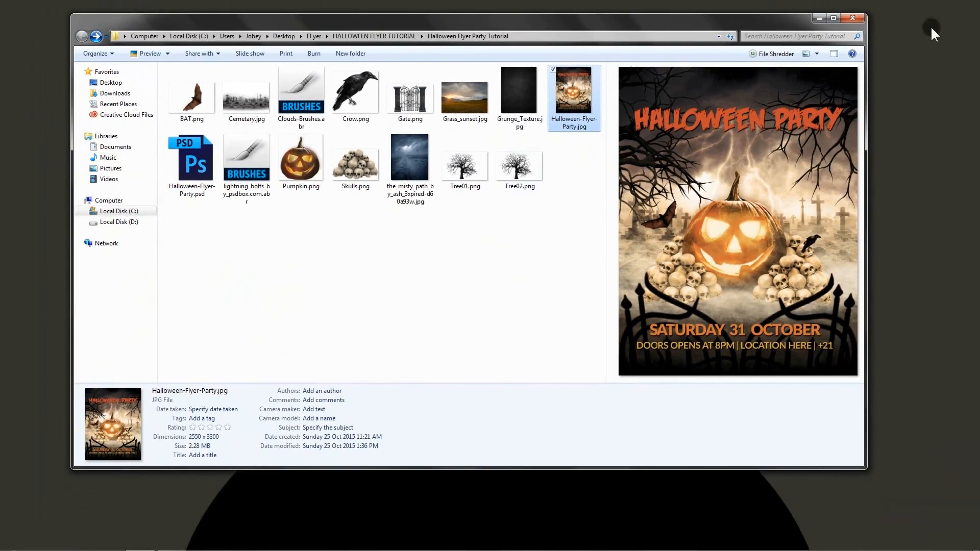
- Switch to Photoshop and start creating a new document
left_click(818, 18)
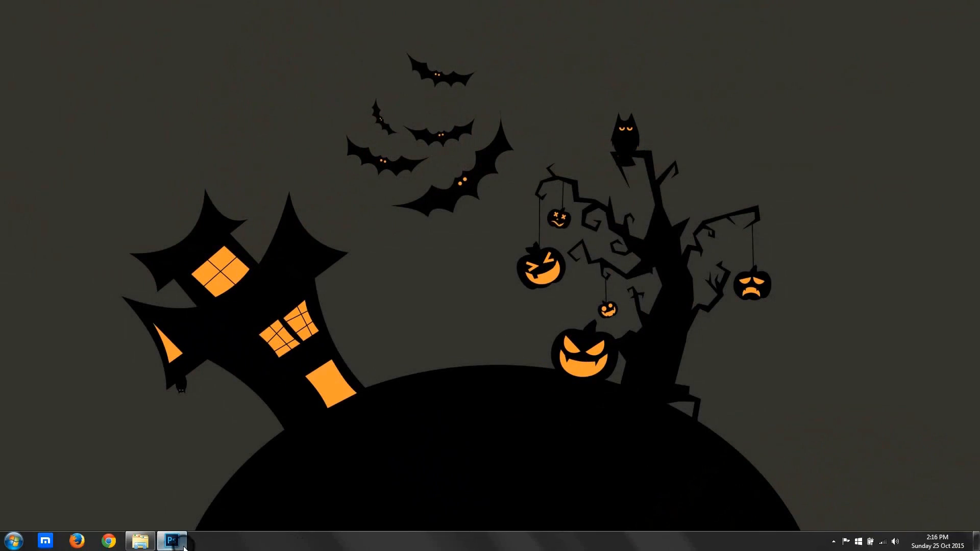
left_click(182, 544)
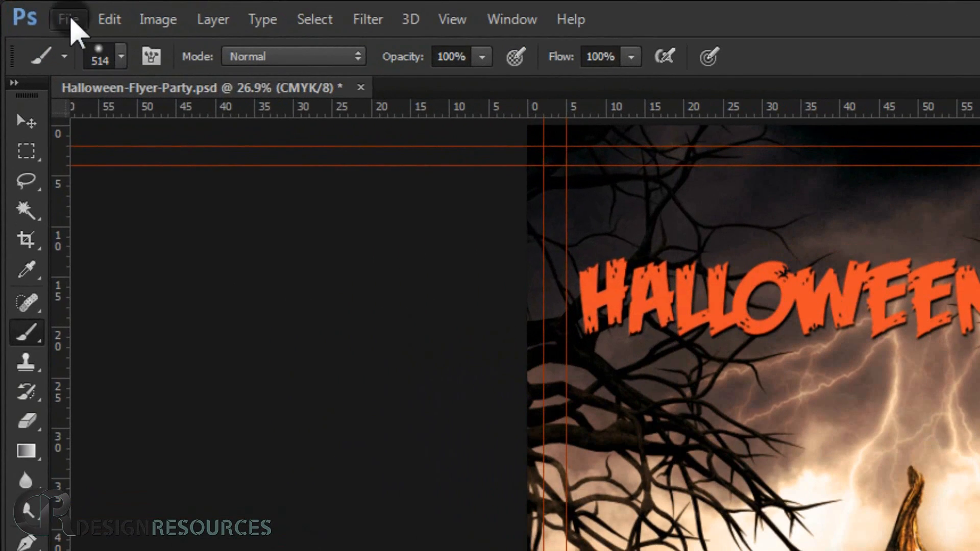
left_click(32, 9)
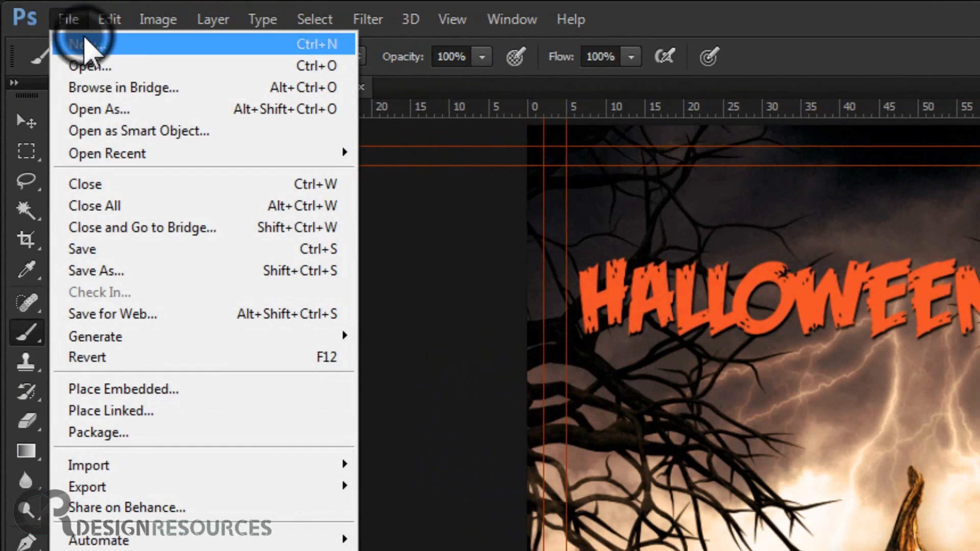
left_click(82, 43)
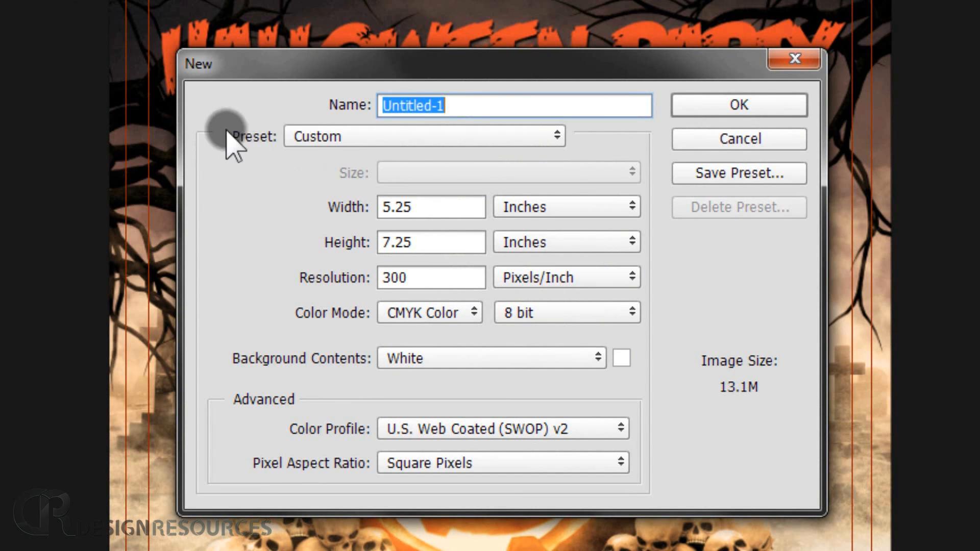
- Apply the International Paper preset to the new document and switch its width and height units to inches
left_click(336, 140)
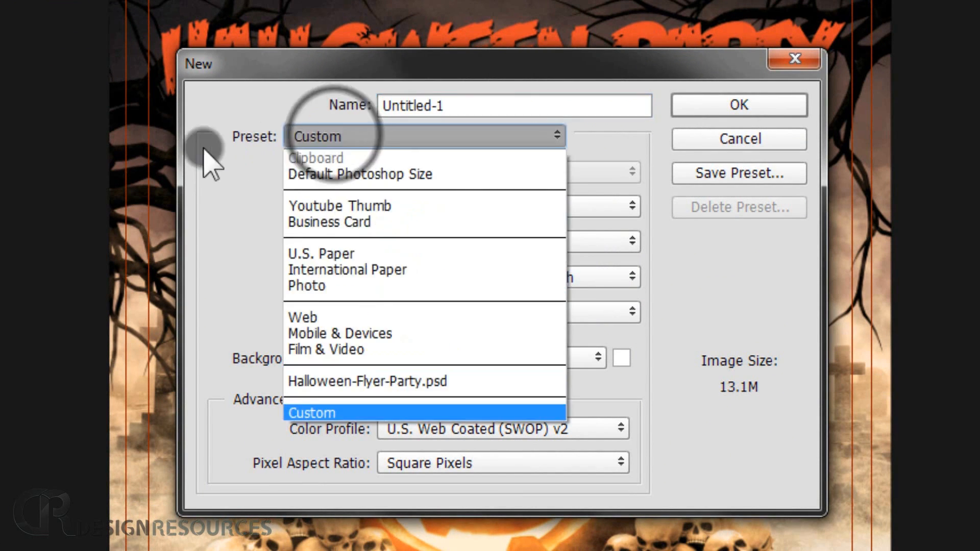
left_click(306, 271)
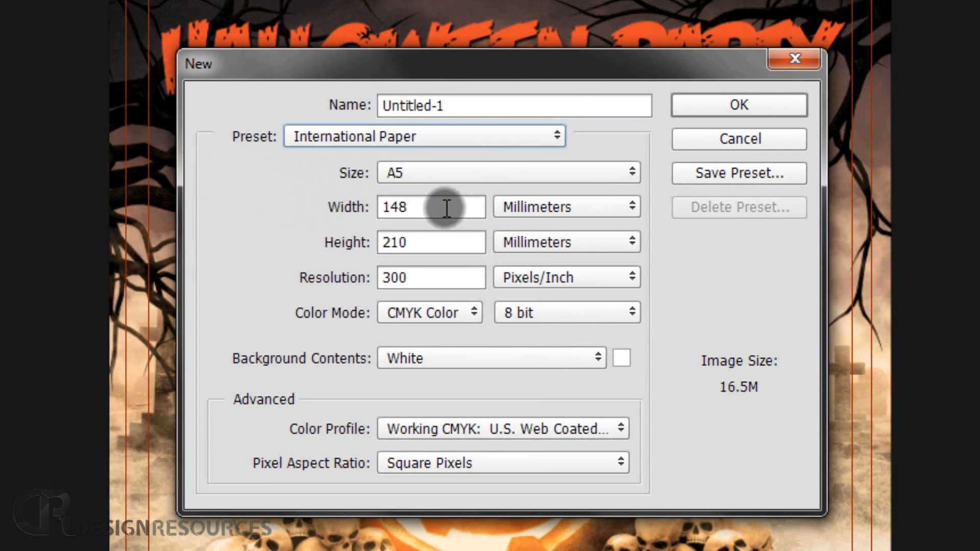
left_click(568, 207)
left_click(545, 242)
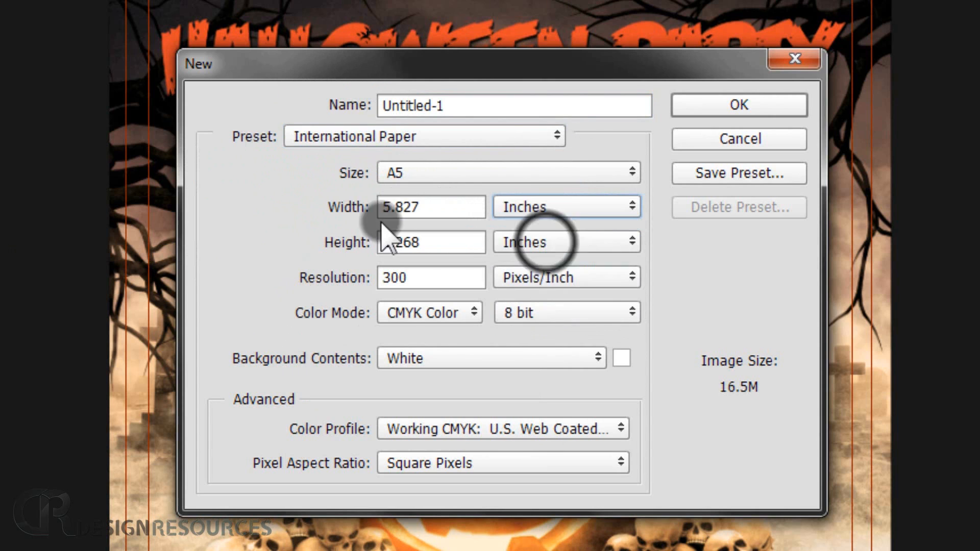
- Set the new document's width to 5.25 inches and its height to 7.25 inches
left_click_drag(437, 204, 262, 205)
type("5")
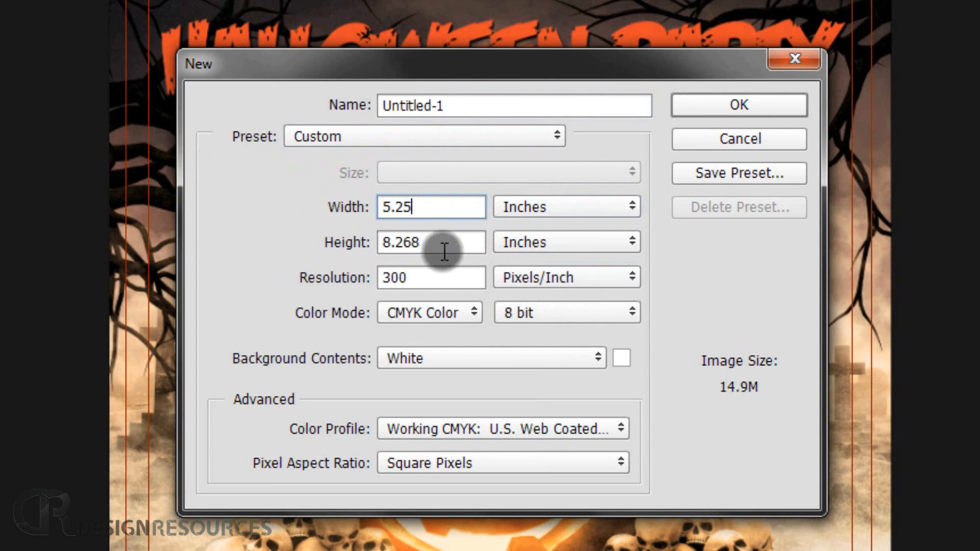
left_click_drag(441, 246, 273, 251)
type("7")
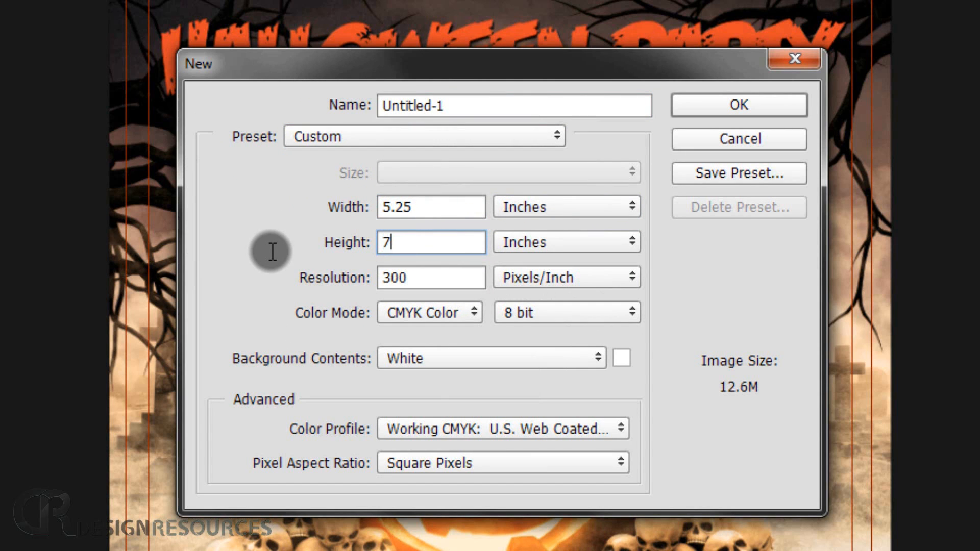
type(".25")
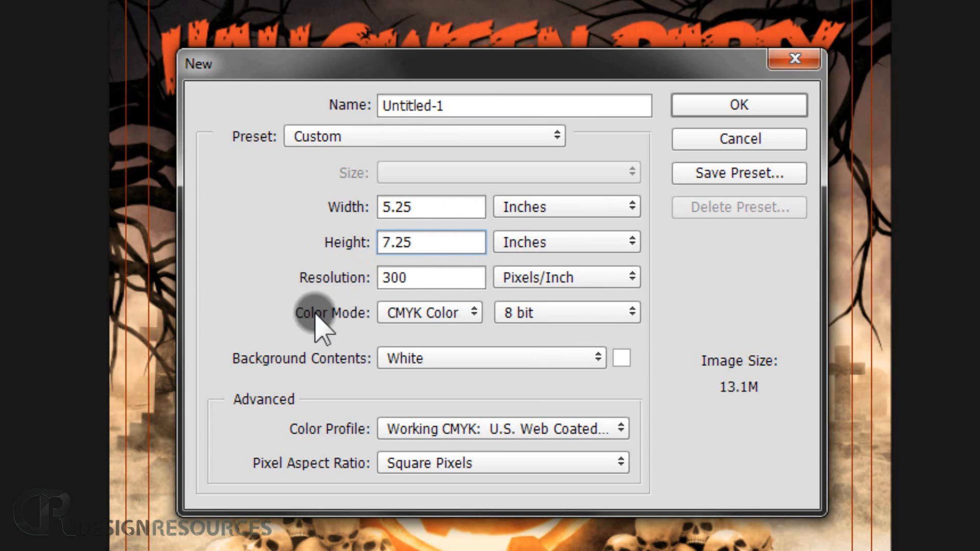
- Set the color mode to CMYK Color and create the blank flyer document
left_click(418, 313)
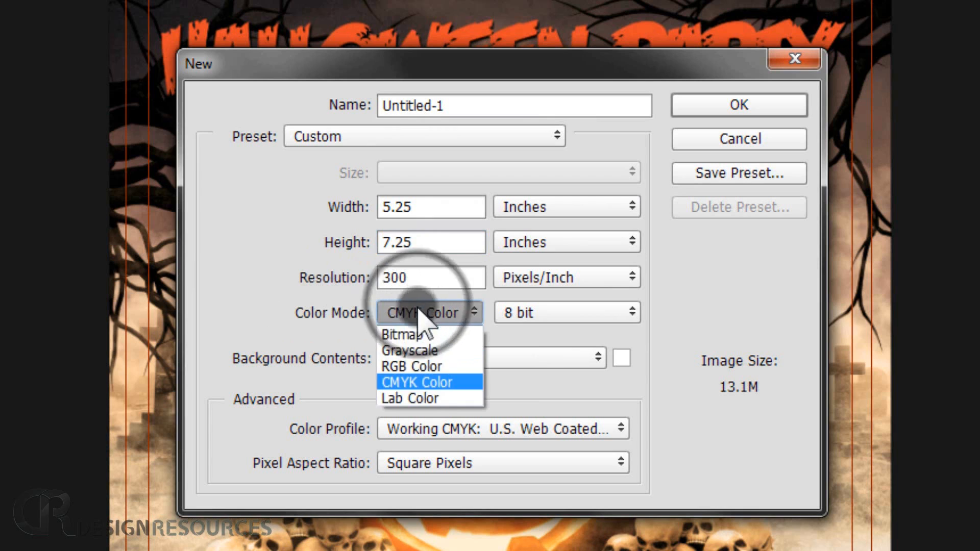
left_click(388, 383)
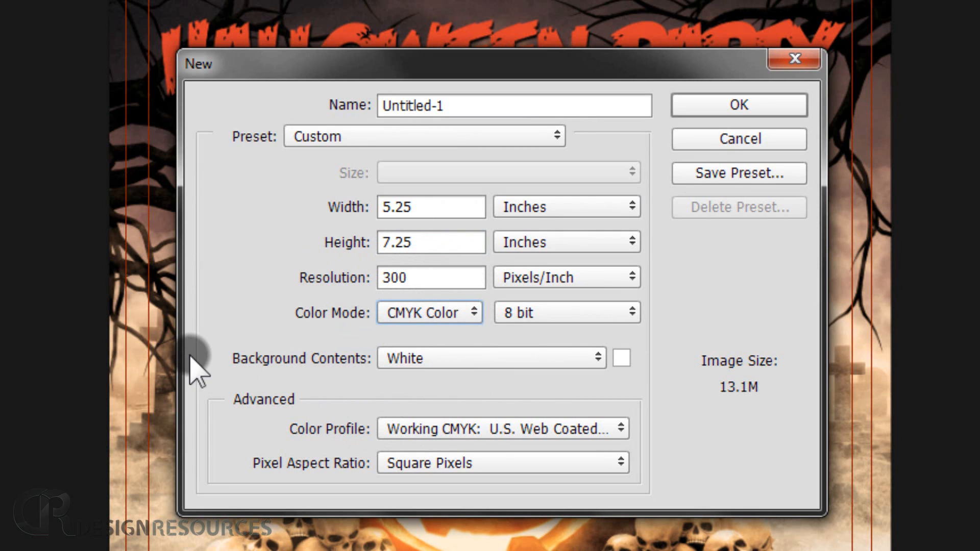
left_click(760, 107)
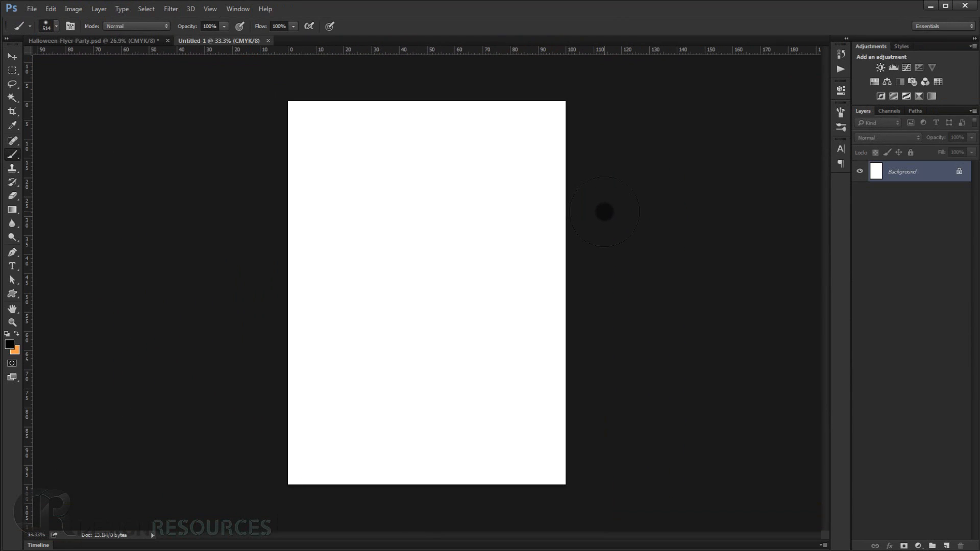
- Examine the Brush tool's presets and the cloud and lightning .ABR brush files available for loading
key("ctrl+plus")
left_click(13, 57)
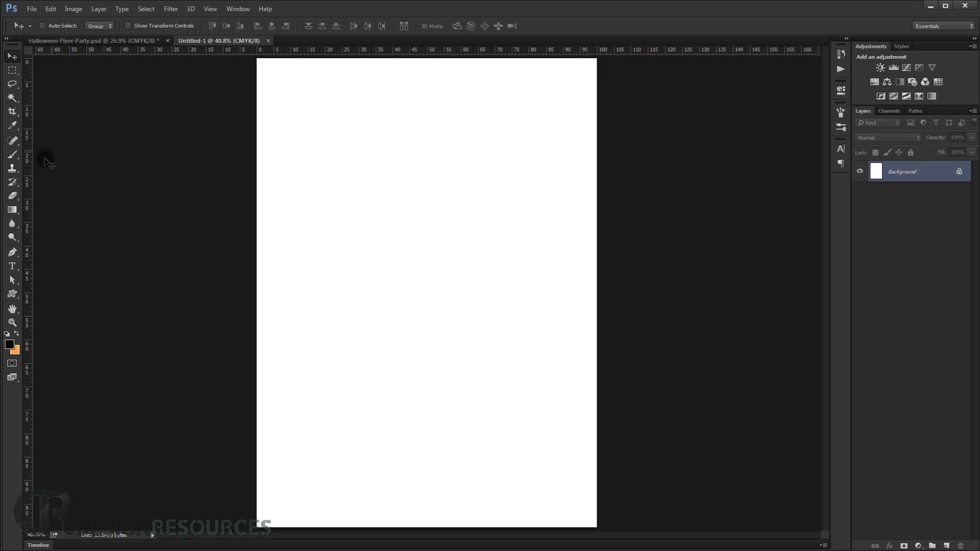
right_click(11, 153)
left_click(44, 151)
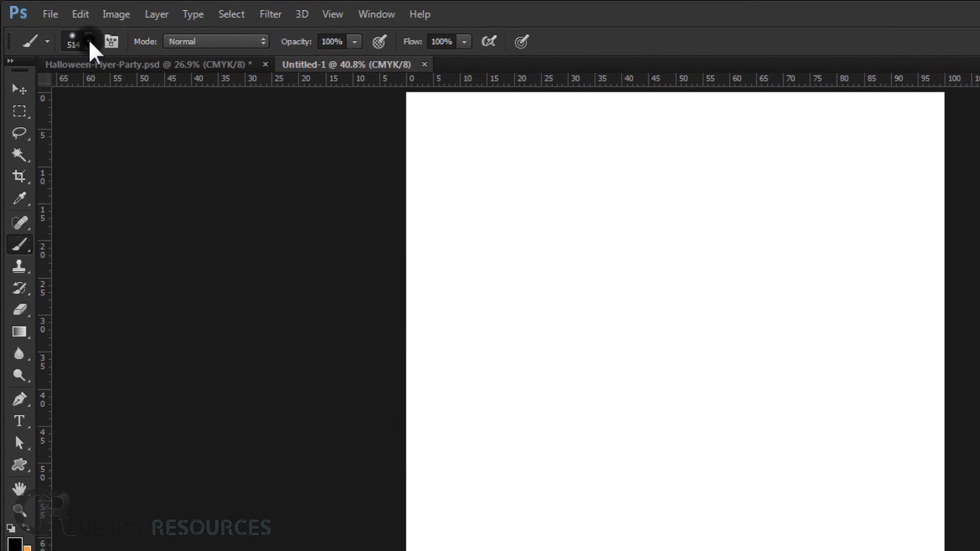
left_click(89, 41)
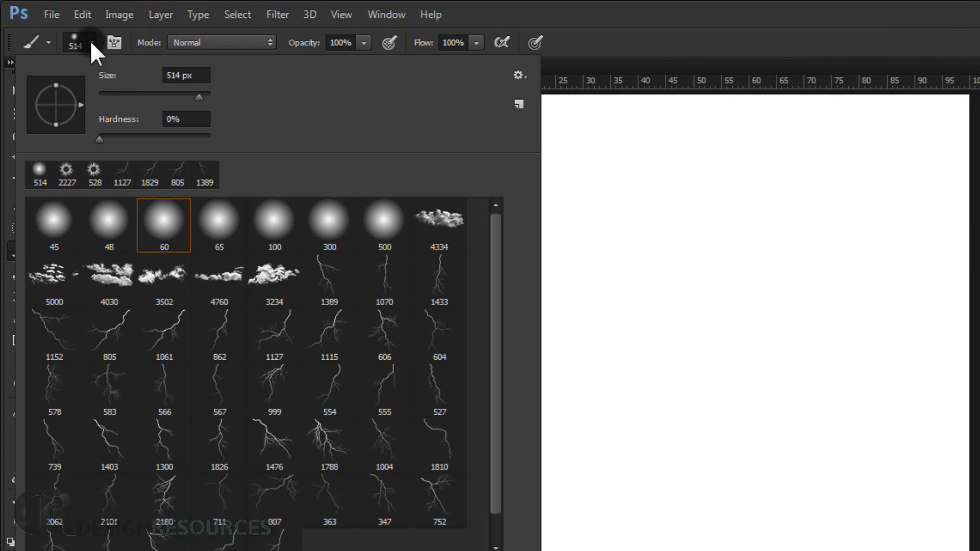
left_click(524, 74)
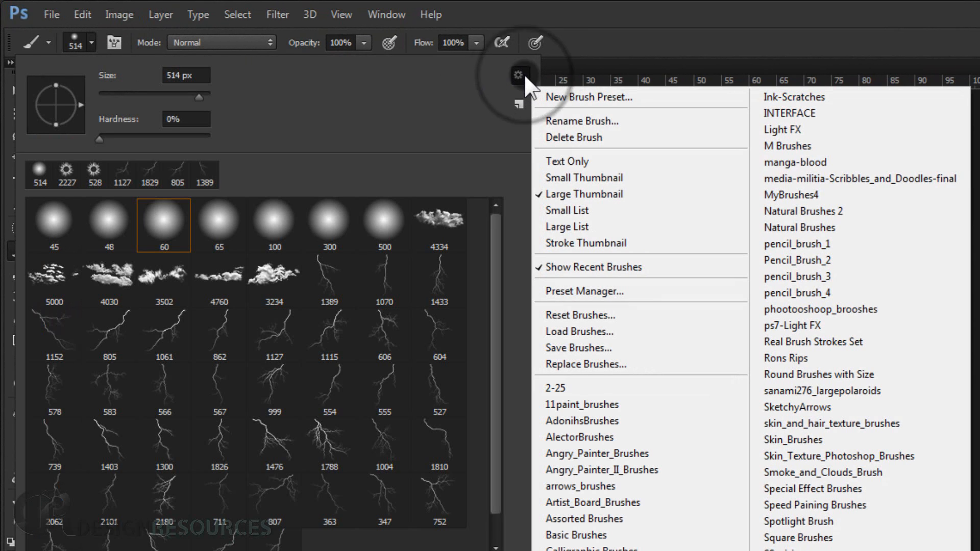
left_click(627, 332)
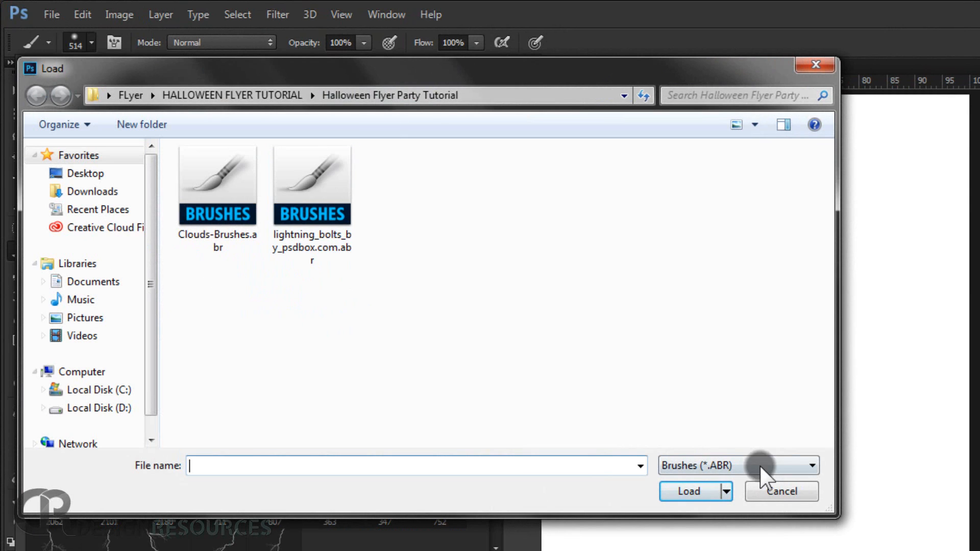
left_click(815, 65)
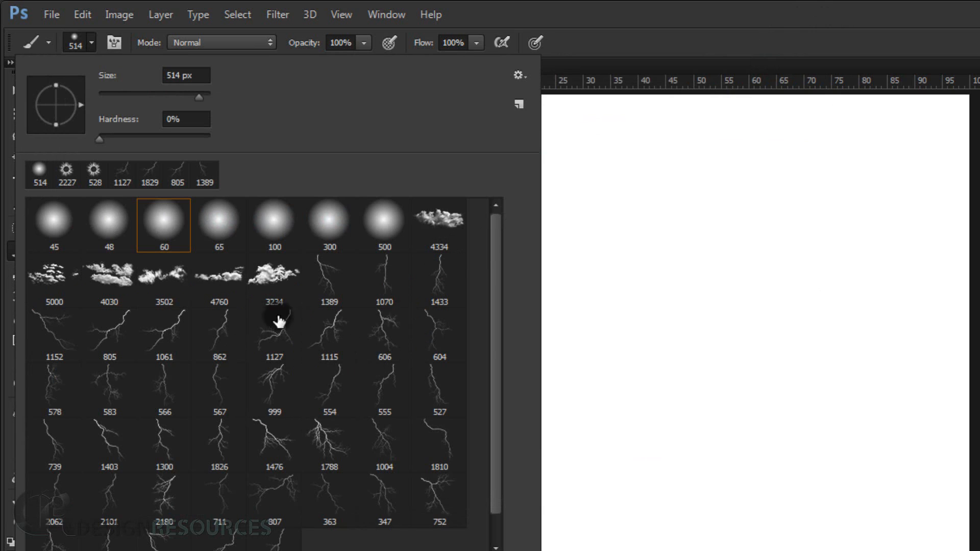
left_click(847, 23)
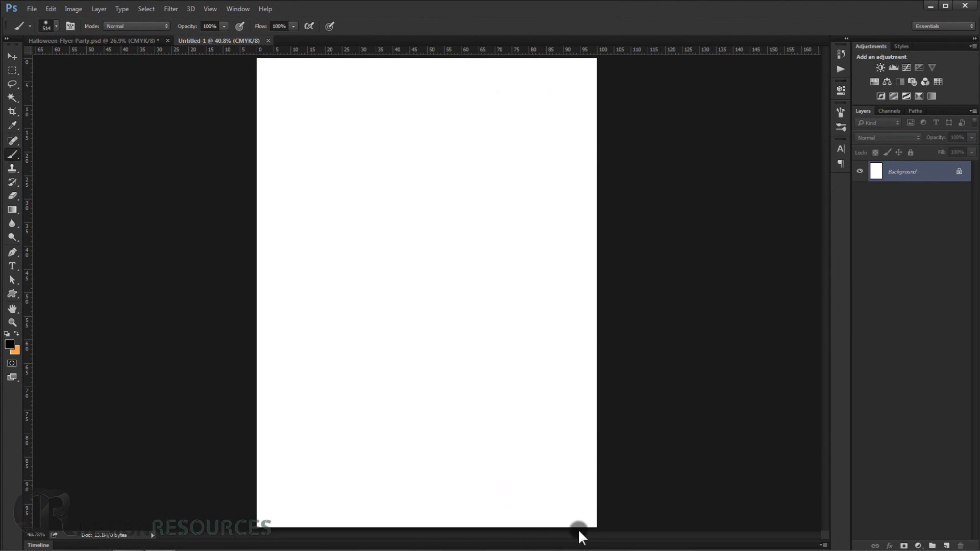
- Open Grass_sunset.jpg from the tutorial folder and copy the image into the Untitled-1 flyer document as a layer
left_click(127, 550)
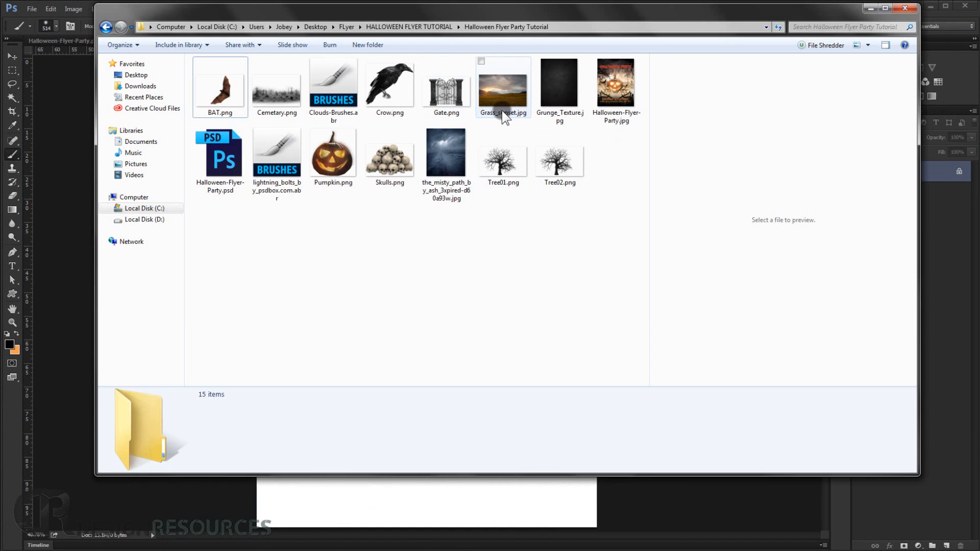
left_click_drag(510, 100, 18, 455)
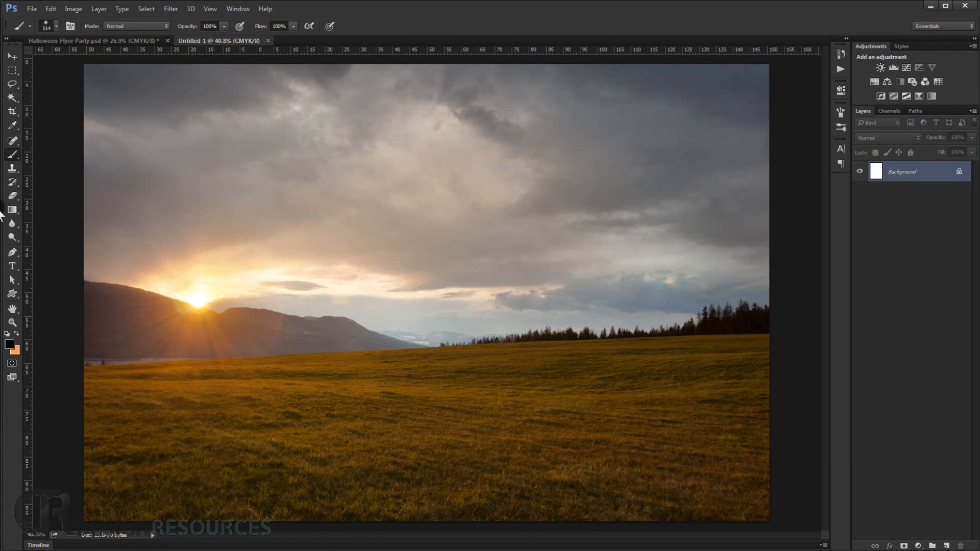
left_click(13, 56)
left_click_drag(201, 112, 388, 268)
scroll(428, 192, "down", 3)
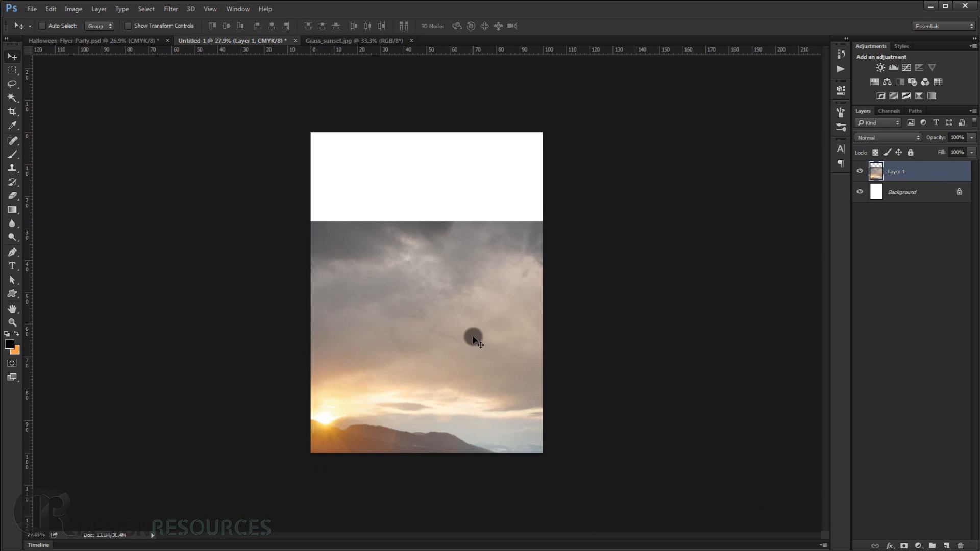
- Move the sunset layer so its grass field and the distant treeline fill the flyer canvas
left_click_drag(472, 336, 470, 150)
left_click_drag(470, 285, 395, 314)
left_click_drag(483, 325, 446, 338)
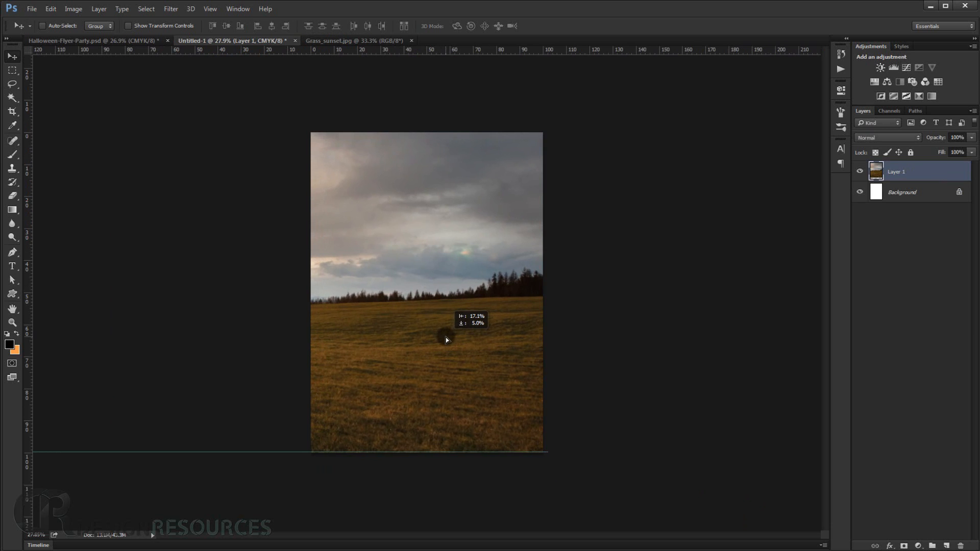
- Free-transform the sunset layer: enlarge it to about 113% and rotate it slightly clockwise, keeping the canvas covered and the horizon level
key("ctrl+t")
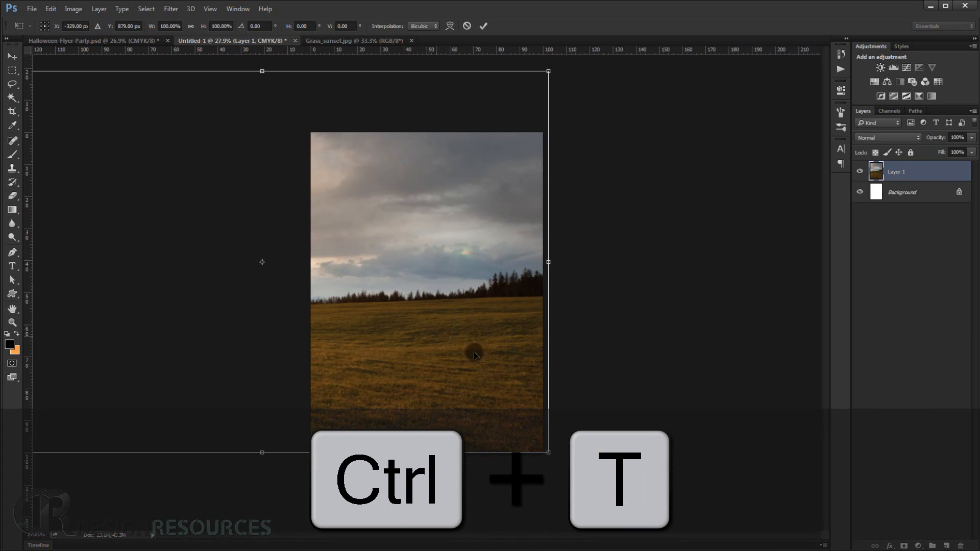
left_click_drag(550, 454, 568, 466)
left_click_drag(511, 411, 513, 434)
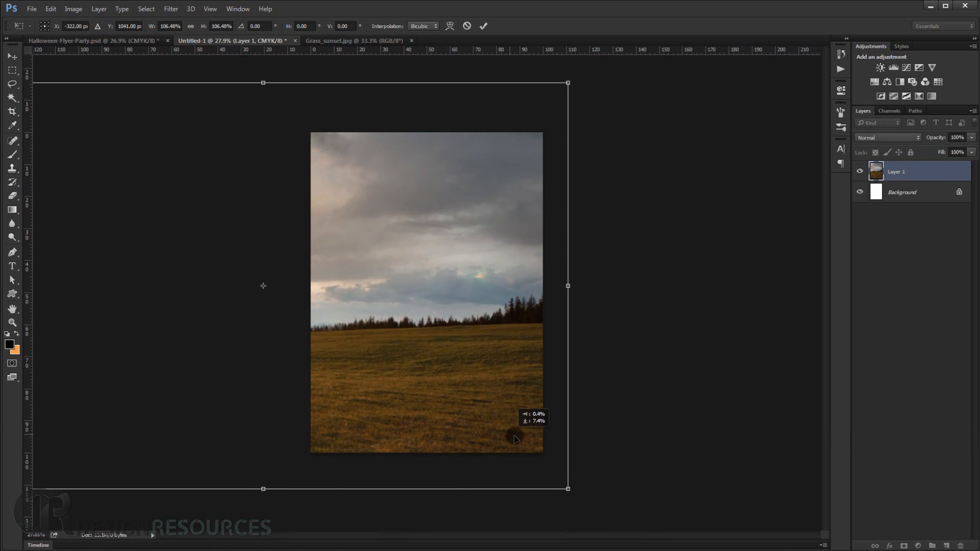
left_click_drag(629, 494, 630, 512)
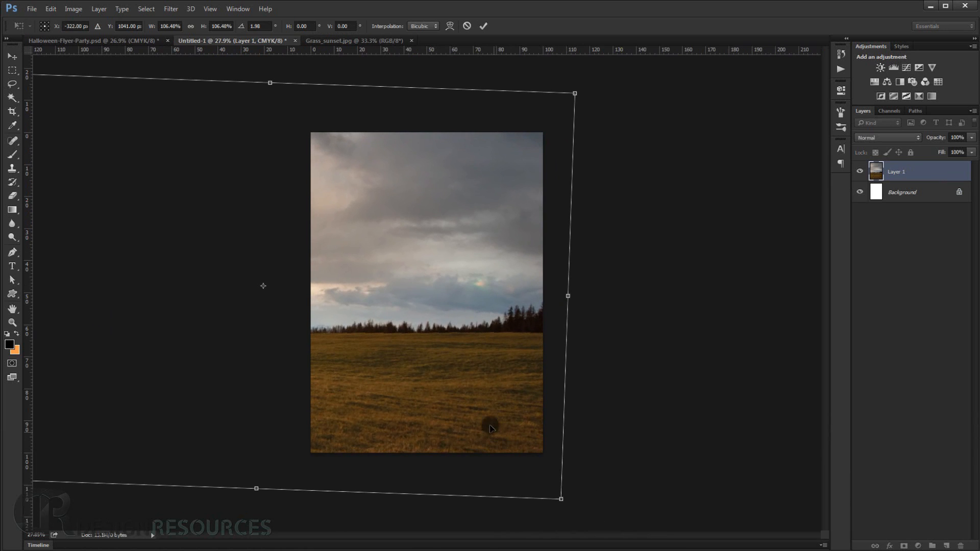
left_click_drag(490, 429, 485, 393)
left_click_drag(557, 467, 515, 426)
left_click_drag(571, 448, 598, 461)
left_click_drag(487, 407, 487, 412)
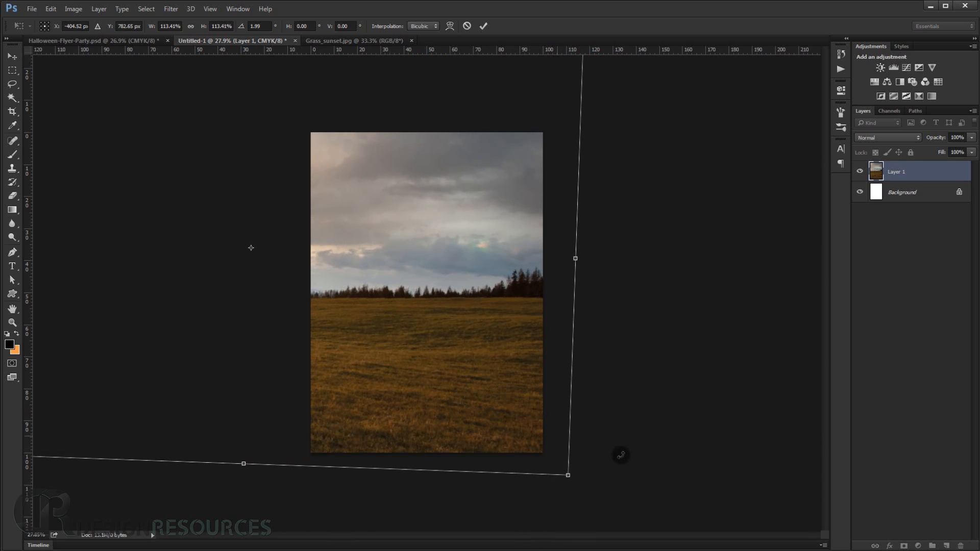
left_click_drag(620, 452, 617, 442)
key("Return")
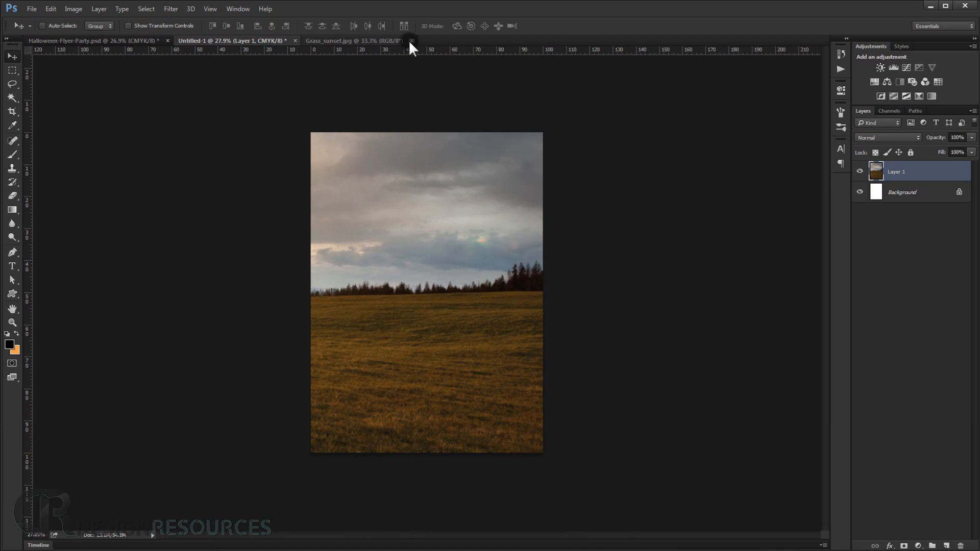
- Close the Grass_sunset.jpg source document
left_click(410, 41)
left_click(439, 267)
- Draw a closed Pen path that follows the grass horizon and loops outside the canvas to enclose the sky and treeline
left_click(12, 252)
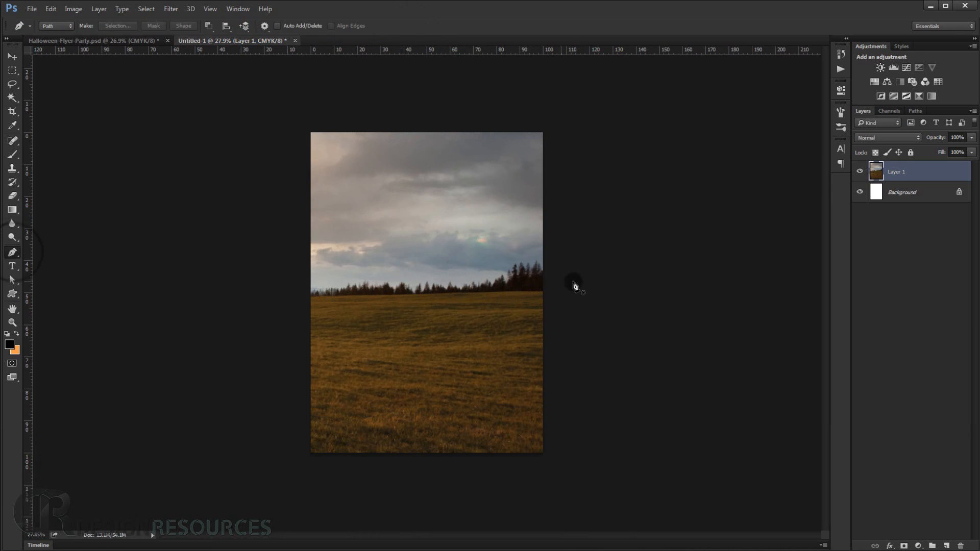
key("ctrl+plus")
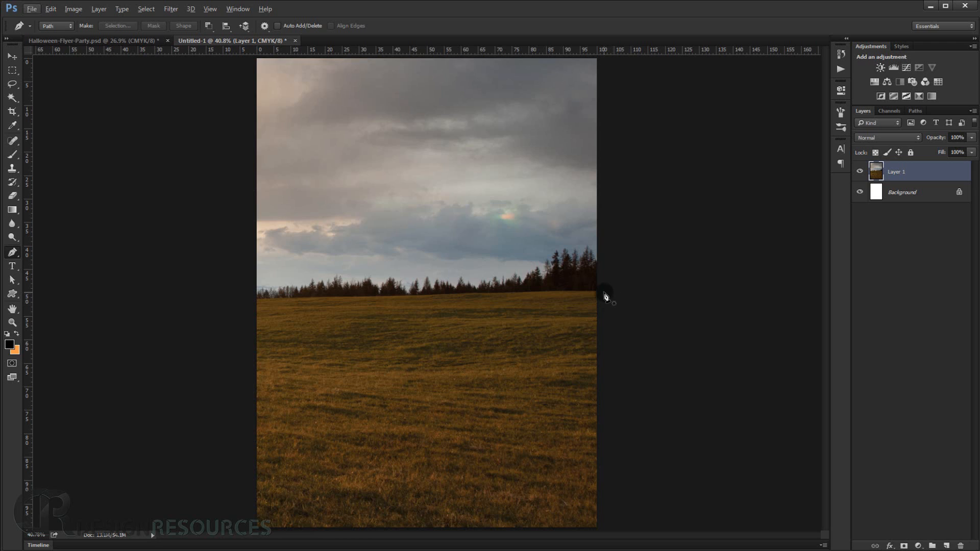
left_click(604, 291)
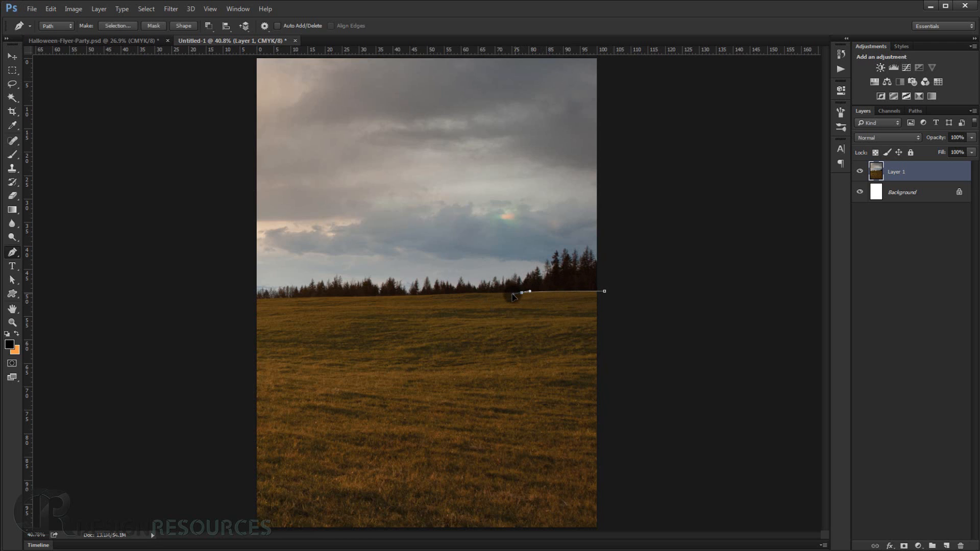
left_click(393, 296)
left_click_drag(246, 299, 210, 244)
left_click(231, 88)
scroll(232, 91, "down", 2)
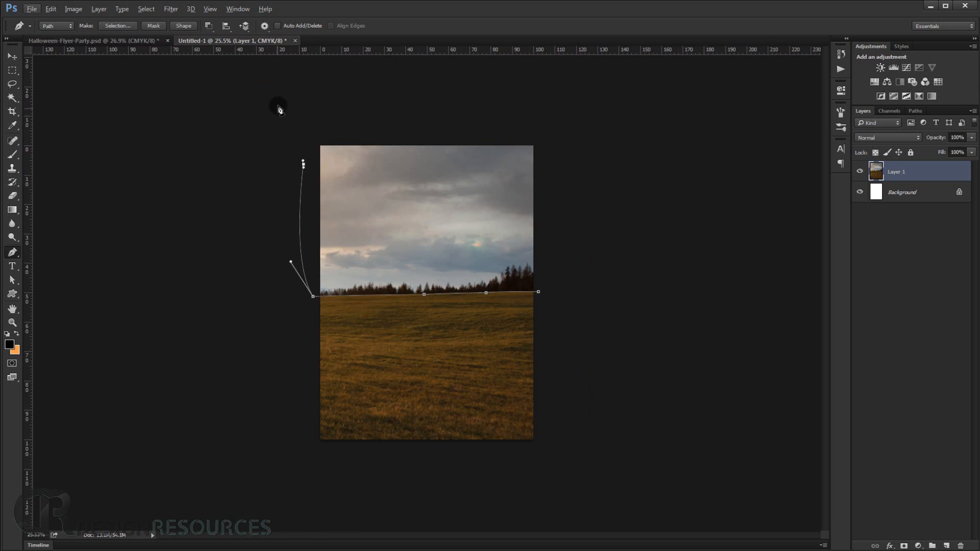
left_click_drag(277, 106, 382, 100)
left_click_drag(502, 94, 526, 98)
left_click_drag(574, 119, 584, 137)
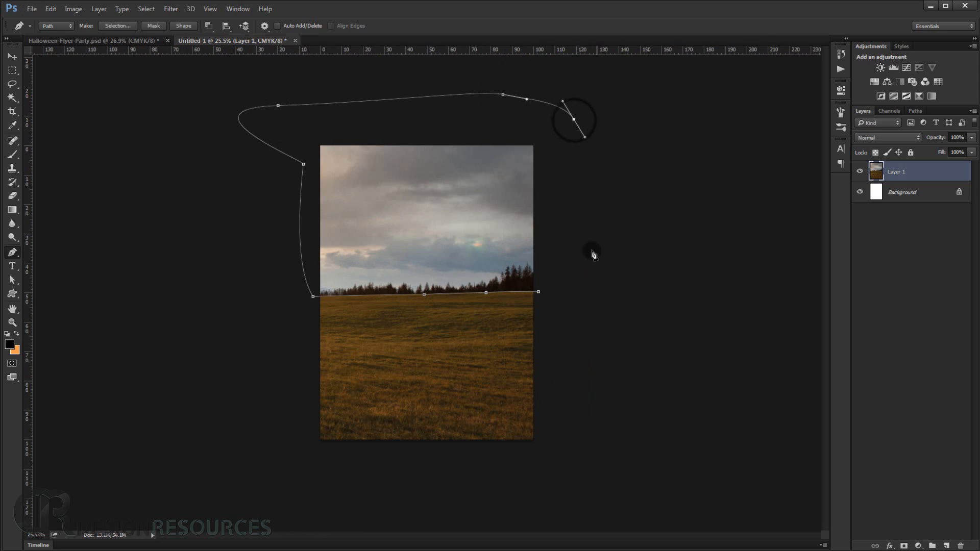
left_click(541, 296)
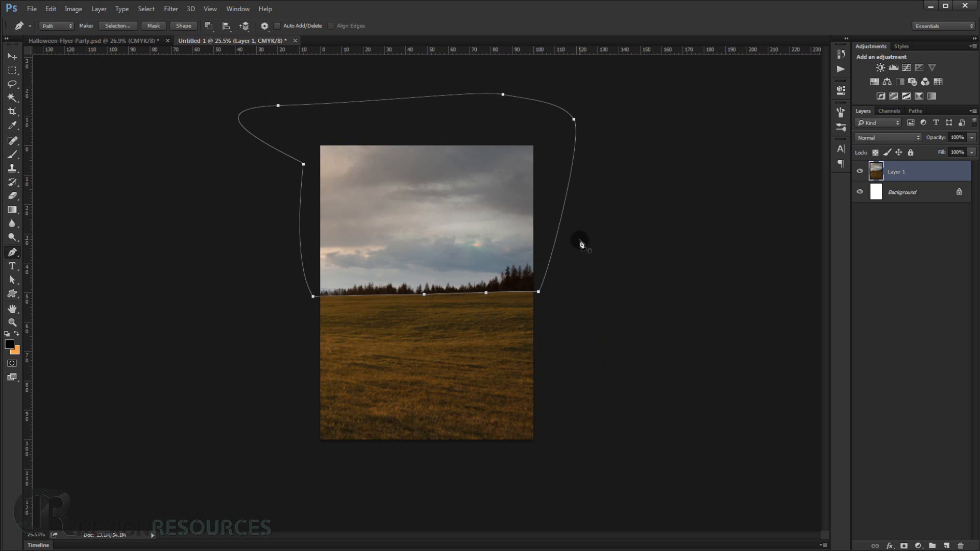
- Convert the path to a selection and add a layer mask to the sunset layer that hides the sky and treeline
key("ctrl+Return")
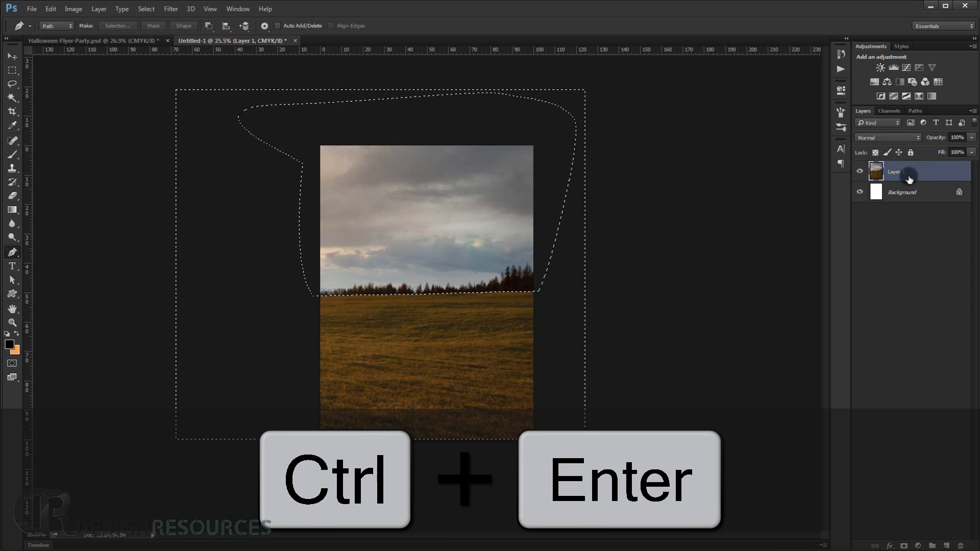
left_click(904, 545)
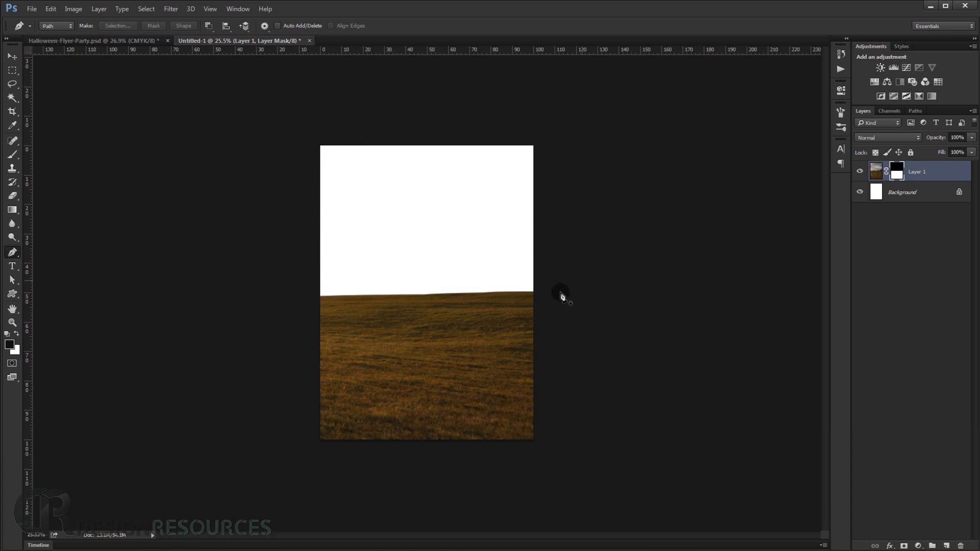
scroll(428, 276, "up", 3)
left_click_drag(557, 355, 508, 346)
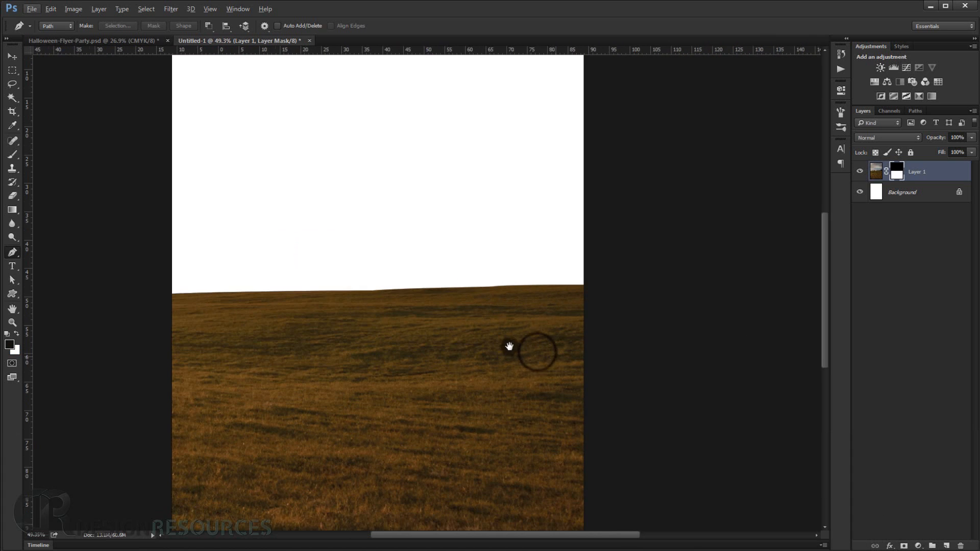
scroll(315, 267, "down", 3)
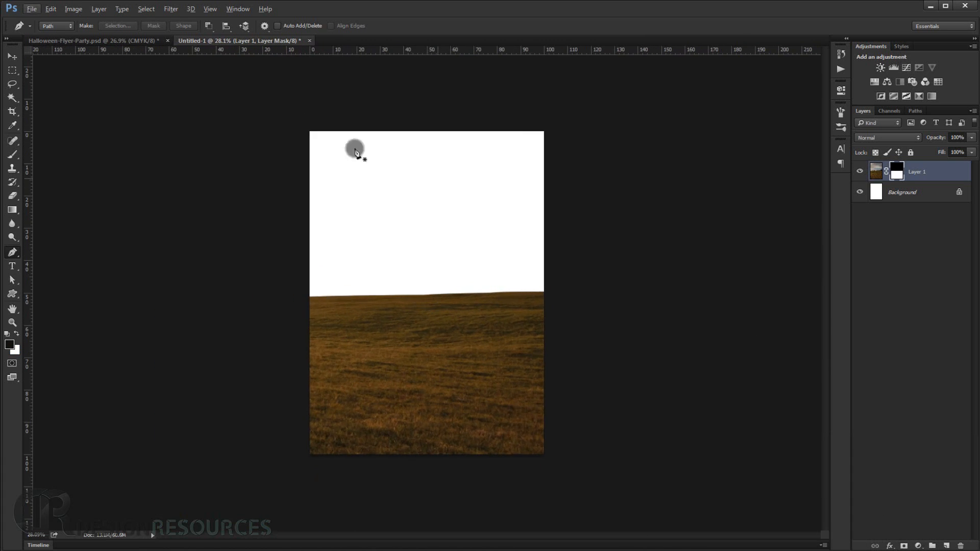
- Place Cemetary.png into the flyer at 24% scale, raised so its gravestones cover the grass horizon
left_click(130, 550)
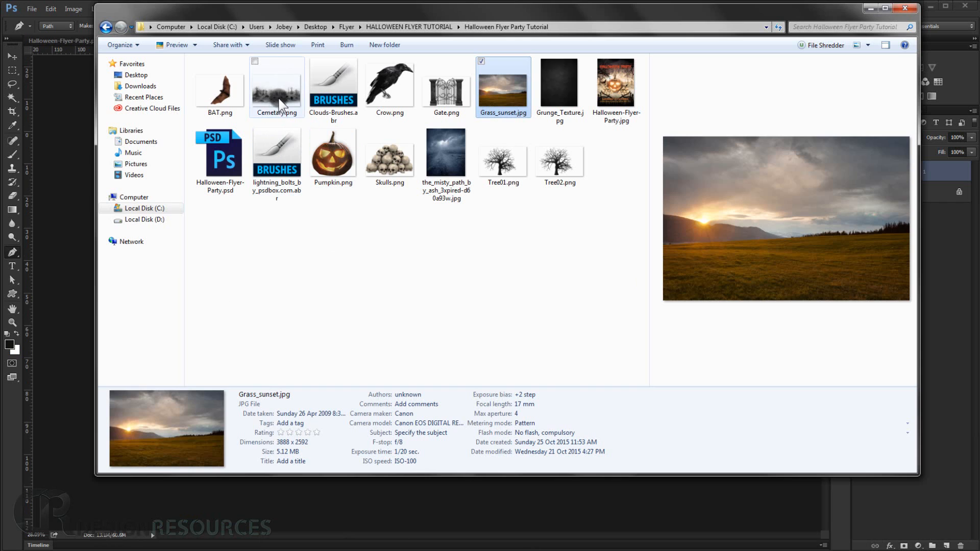
left_click_drag(276, 97, 387, 304)
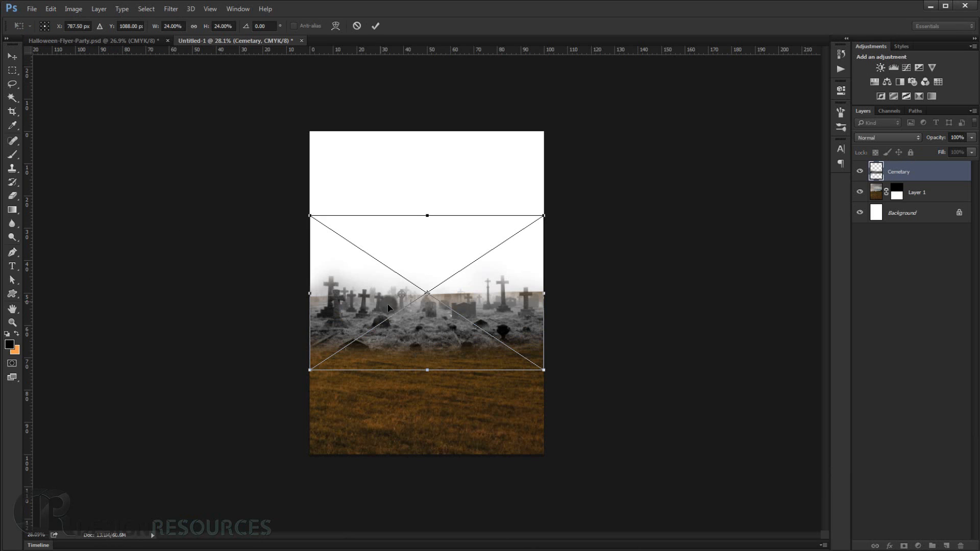
left_click_drag(500, 312, 499, 300)
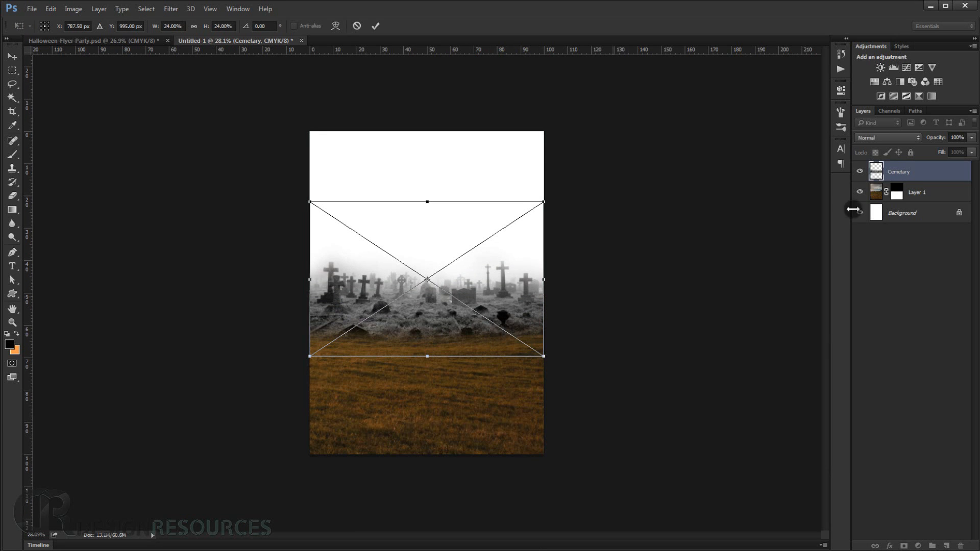
key("Return")
key("p")
scroll(456, 307, "up", 3)
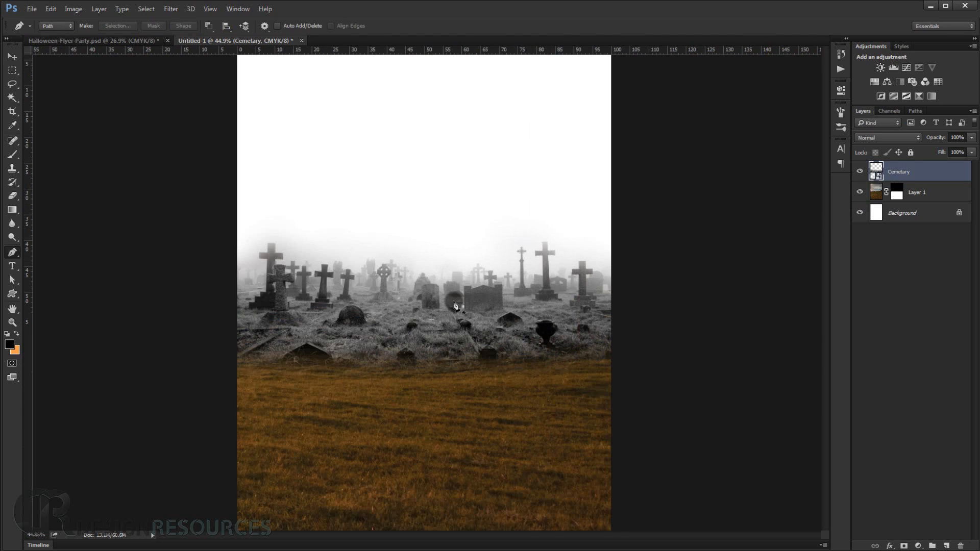
scroll(454, 319, "up", 1)
scroll(424, 314, "down", 3)
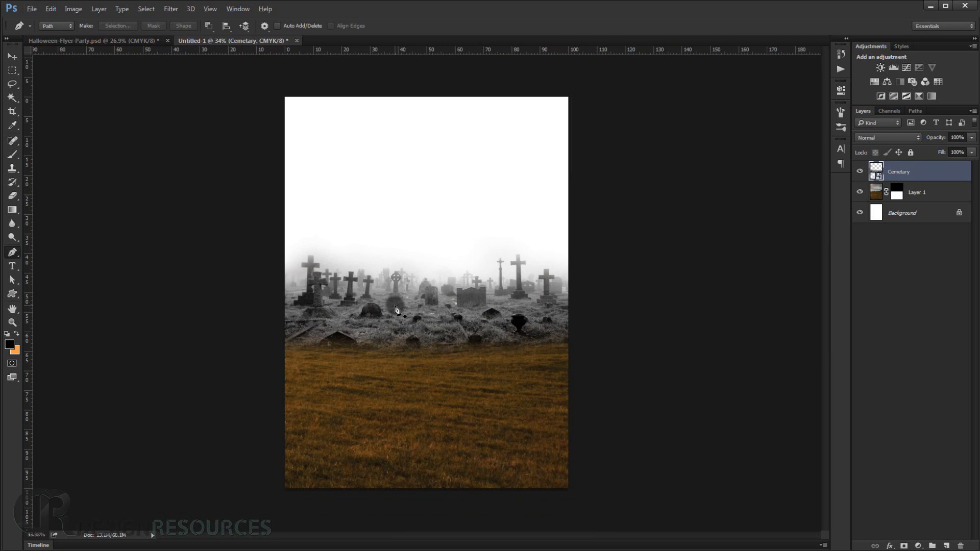
scroll(404, 369, "up", 3)
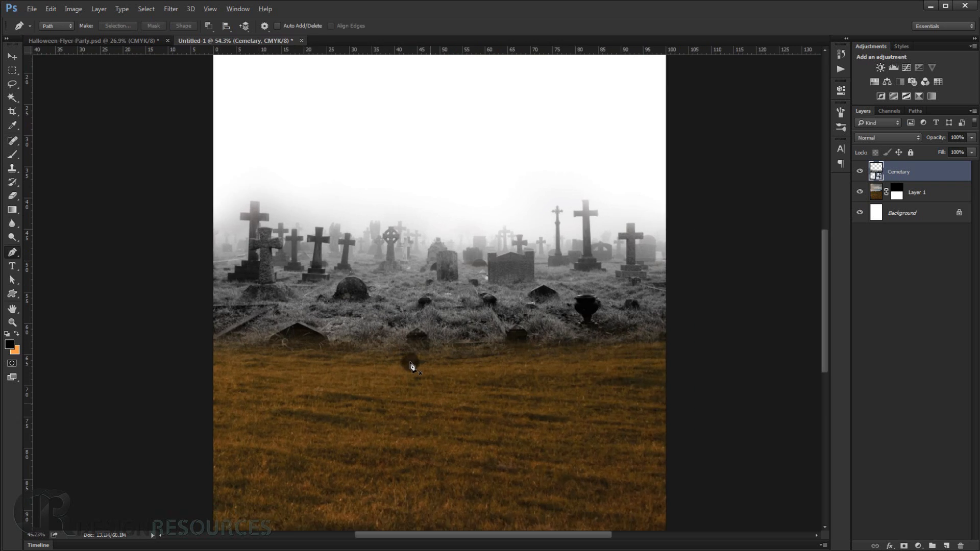
scroll(412, 366, "down", 3)
- Select the Cemetary and grass layers together and nudge them down 20 px
left_click(931, 192, "shift")
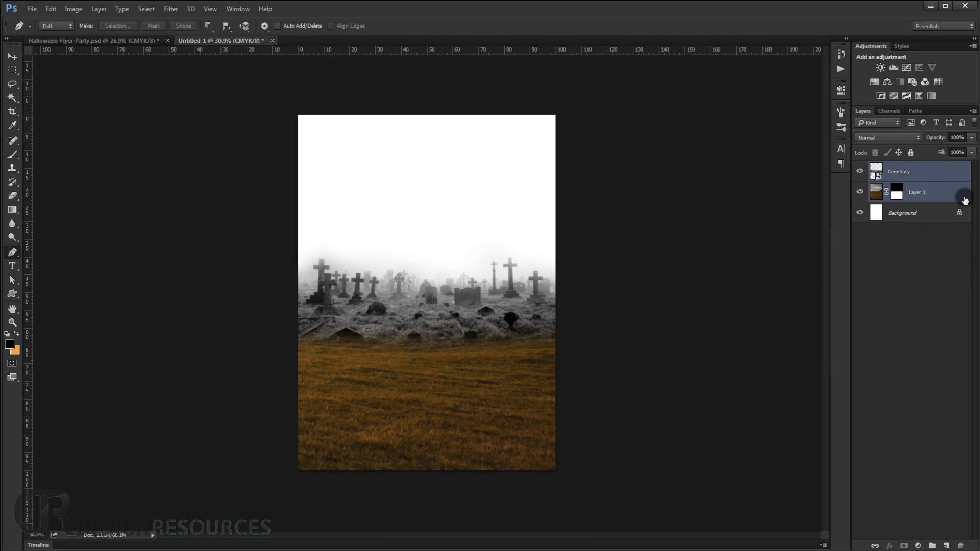
key("ctrl+t")
key("shift+Down")
key("shift+Down")
key("shift+Down")
key("shift+Down")
key("shift+Down")
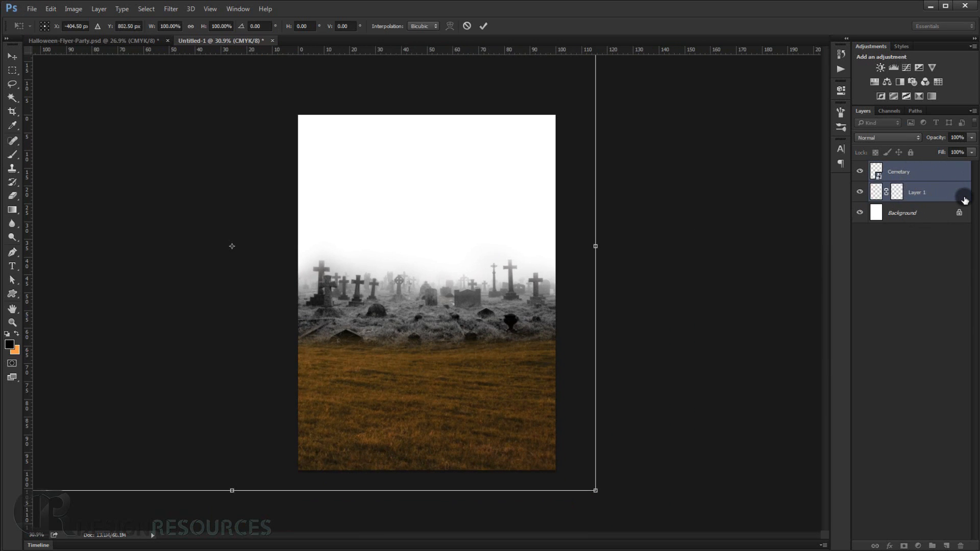
key("shift+Up")
key("shift+Up")
key("shift+Up")
key("shift+Up")
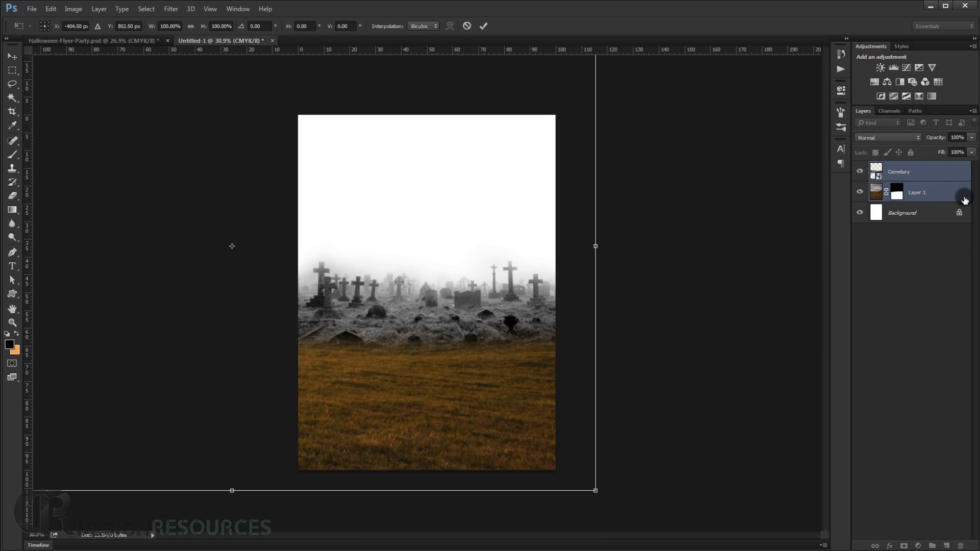
key("p")
- Enlarge the Cemetary layer from its centre to about 25.6% so it extends past both canvas sides
scroll(563, 279, "up", 3)
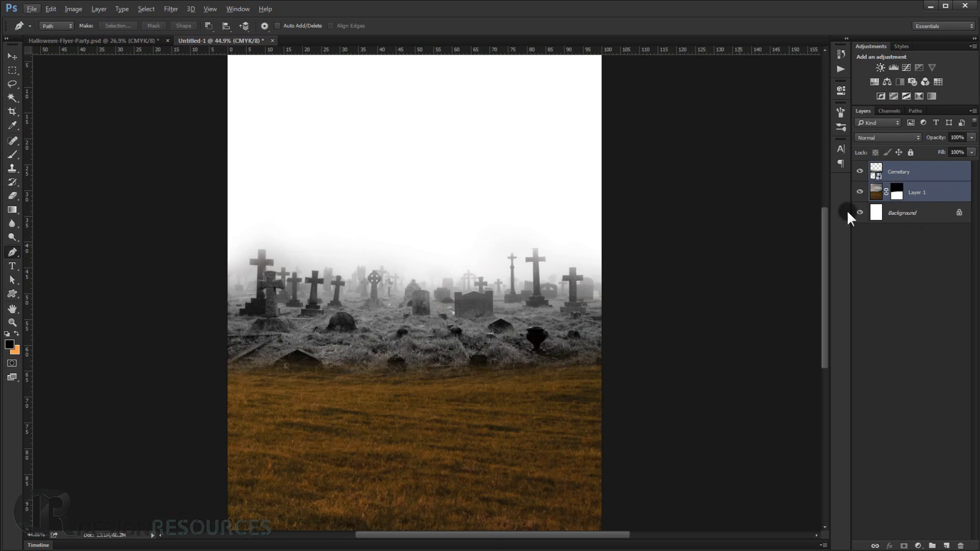
left_click(906, 177)
key("ctrl+t")
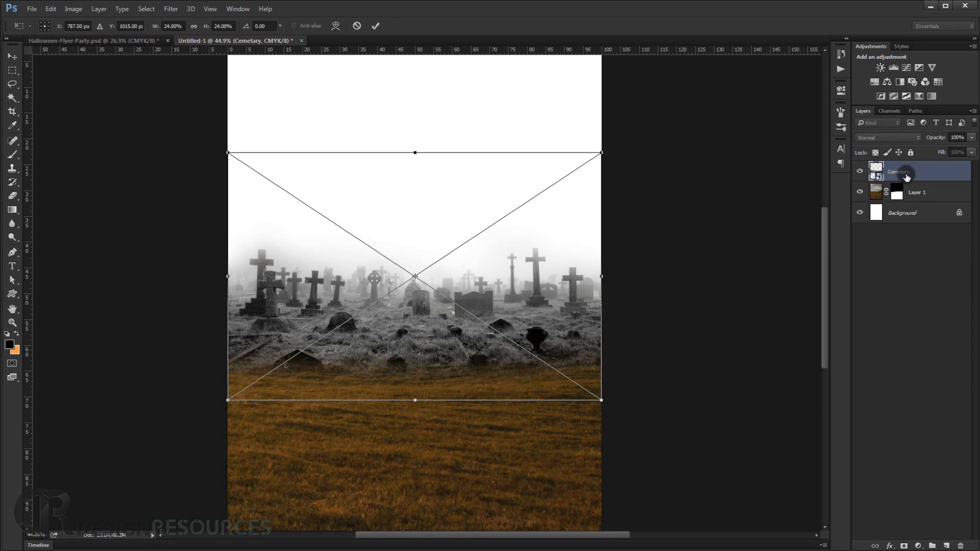
left_click_drag(604, 400, 614, 407)
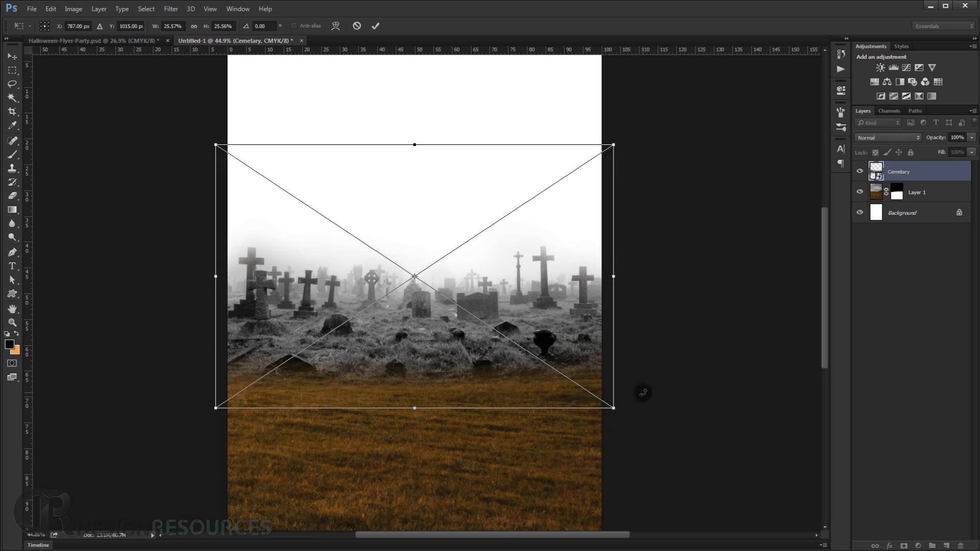
key("Return")
scroll(424, 368, "down", 2)
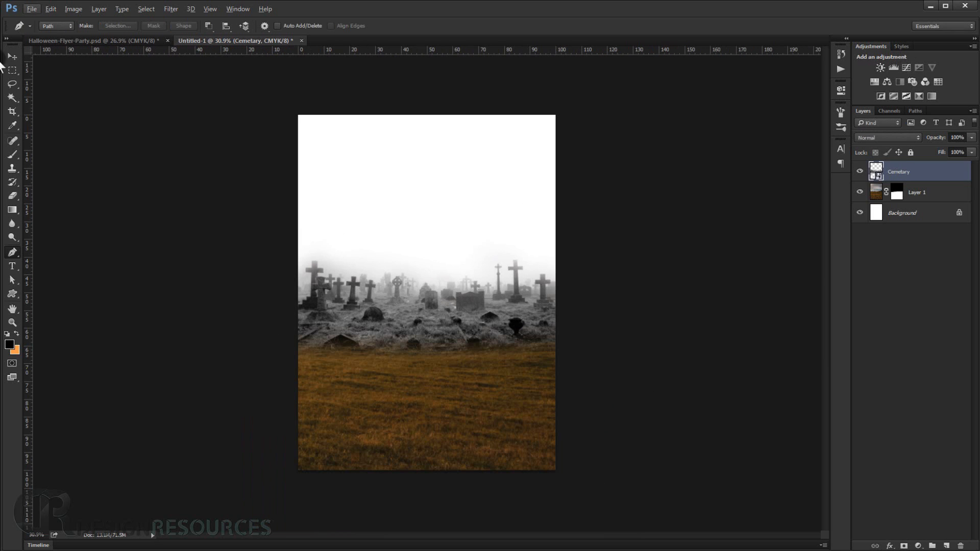
- Add a Hue/Saturation adjustment clipped to the grass layer and set its saturation to -100
left_click(14, 54)
scroll(459, 377, "up", 3)
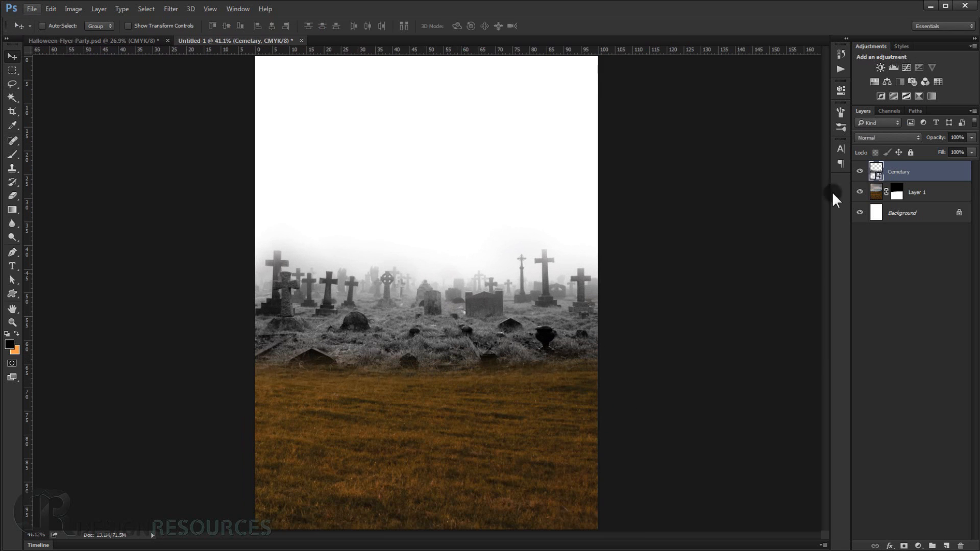
left_click(859, 192)
left_click(859, 192)
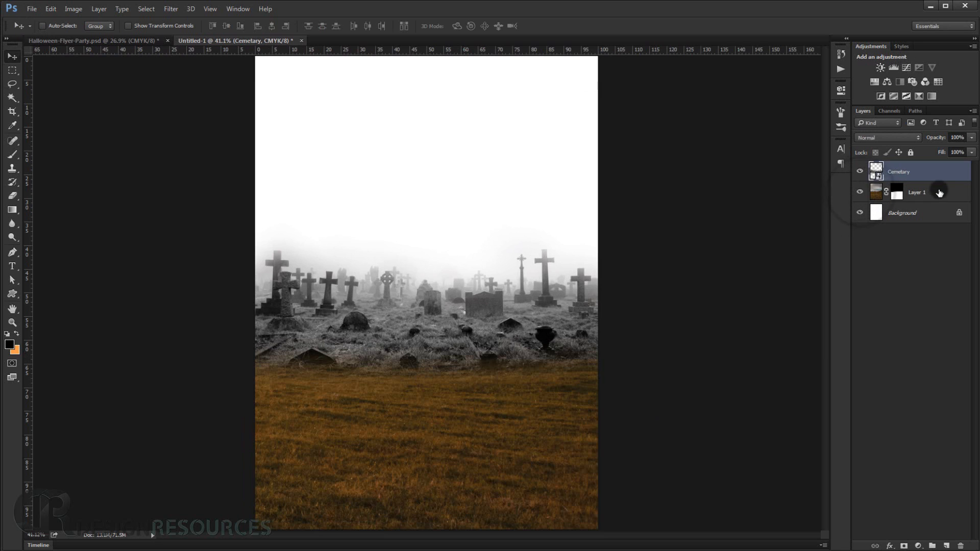
left_click(939, 192)
left_click(918, 545)
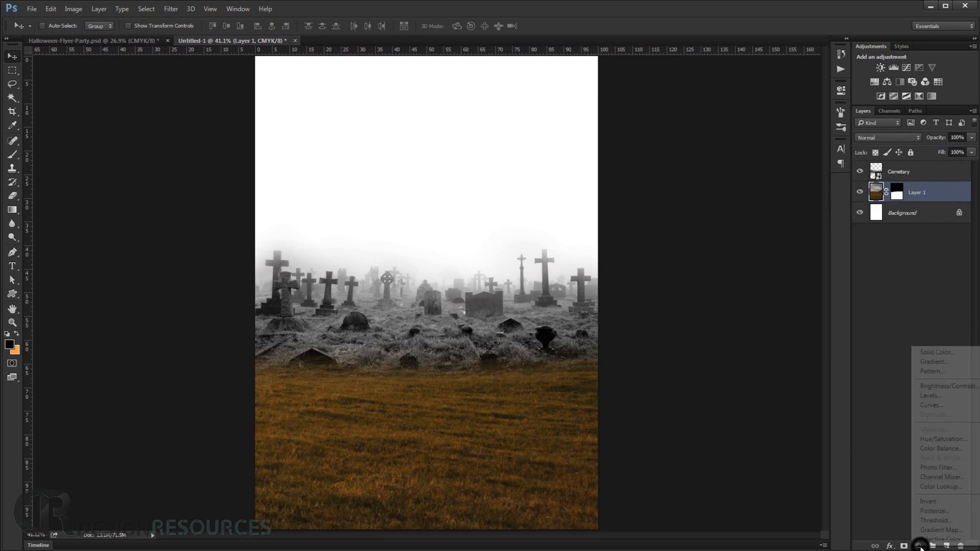
left_click(939, 439)
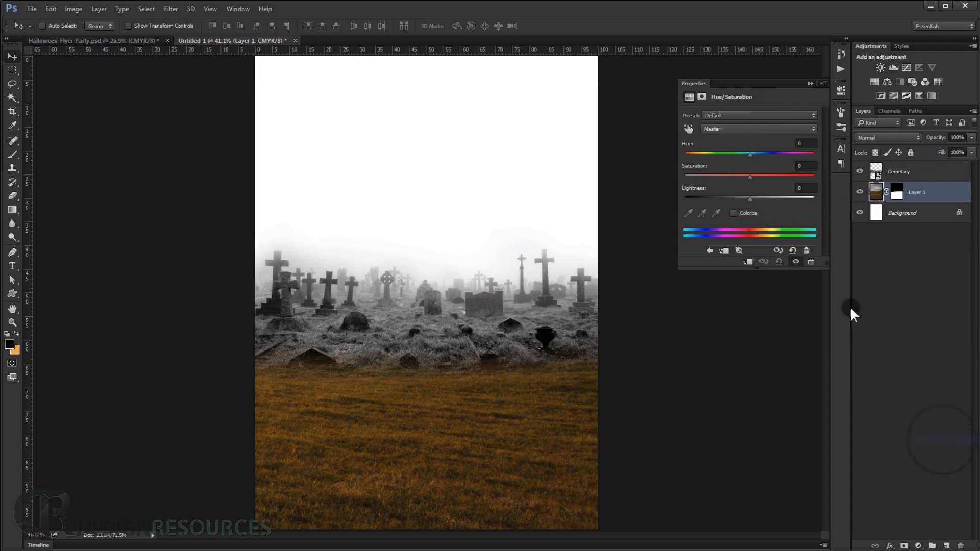
left_click(748, 262)
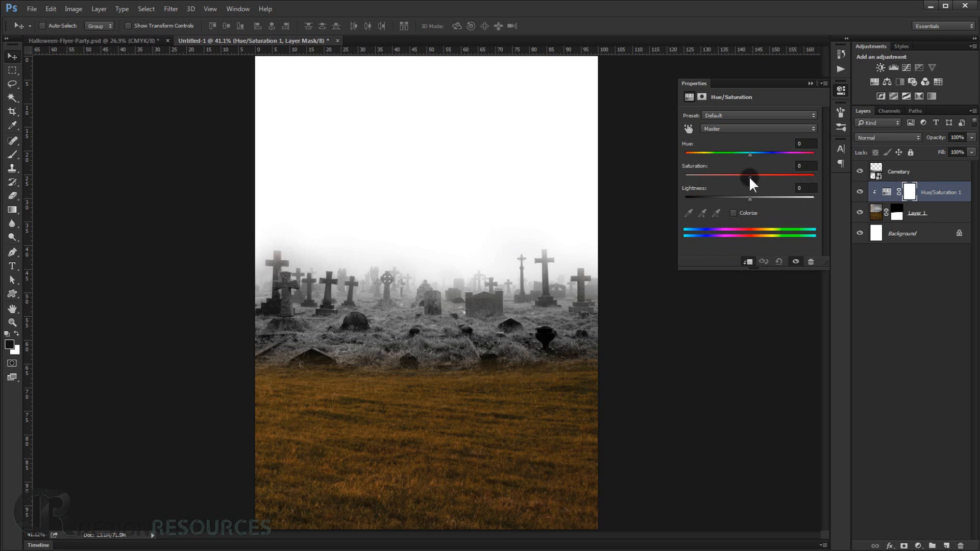
left_click_drag(749, 176, 671, 183)
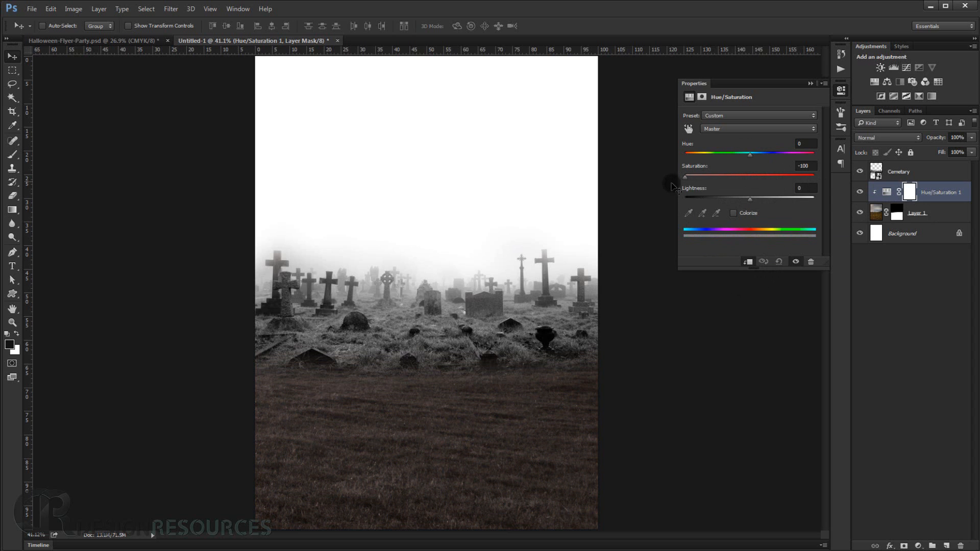
left_click_drag(751, 201, 753, 201)
left_click(810, 83)
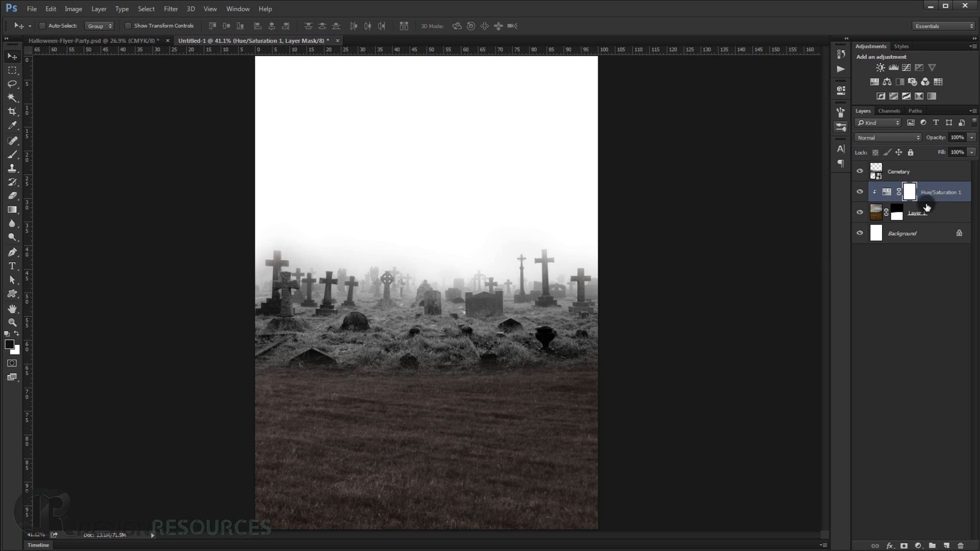
- Add a Levels adjustment clipped to the grass layer with input levels of 17, 1.40 and 239
left_click(917, 544)
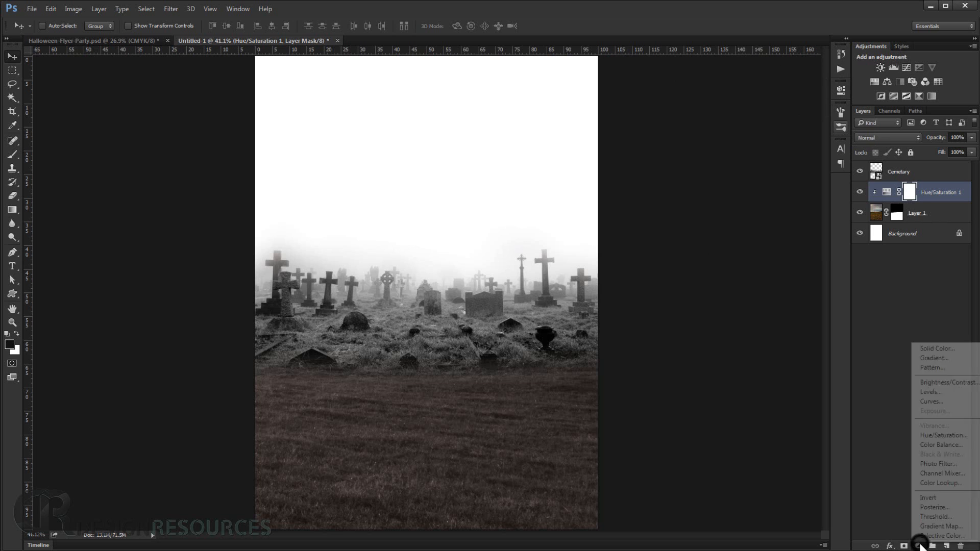
left_click(937, 392)
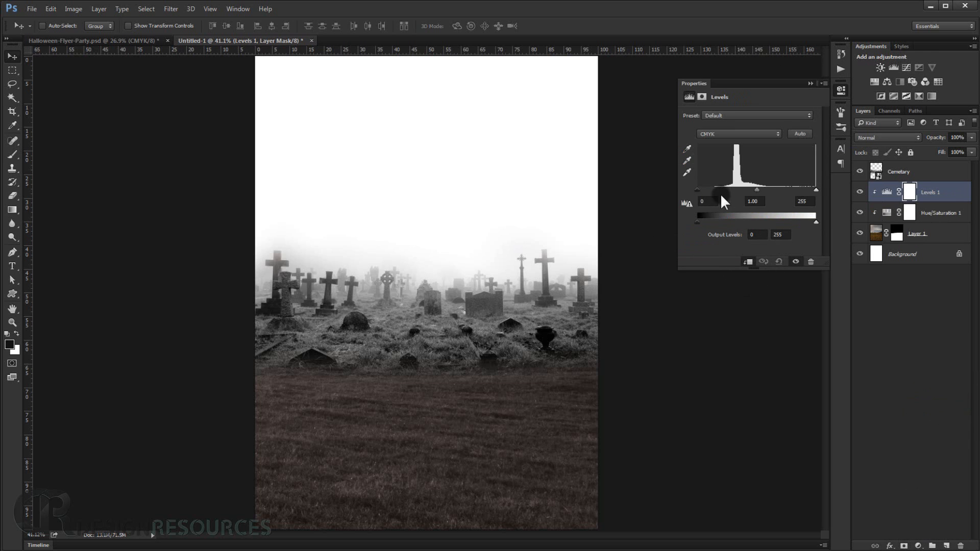
left_click_drag(696, 188, 748, 192)
left_click_drag(815, 190, 808, 190)
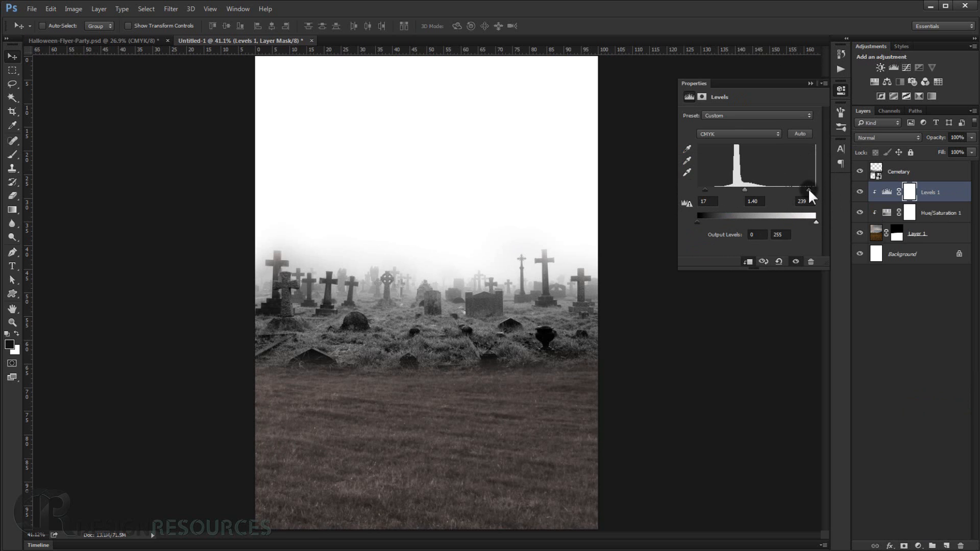
- Refine the grass Levels adjustment to input levels of 39, 1.50 and 206
mouse_move(747, 190)
left_mouse_down()
mouse_move(710, 190)
mouse_move(754, 190)
mouse_move(715, 189)
mouse_move(746, 190)
left_mouse_up()
left_click(749, 190)
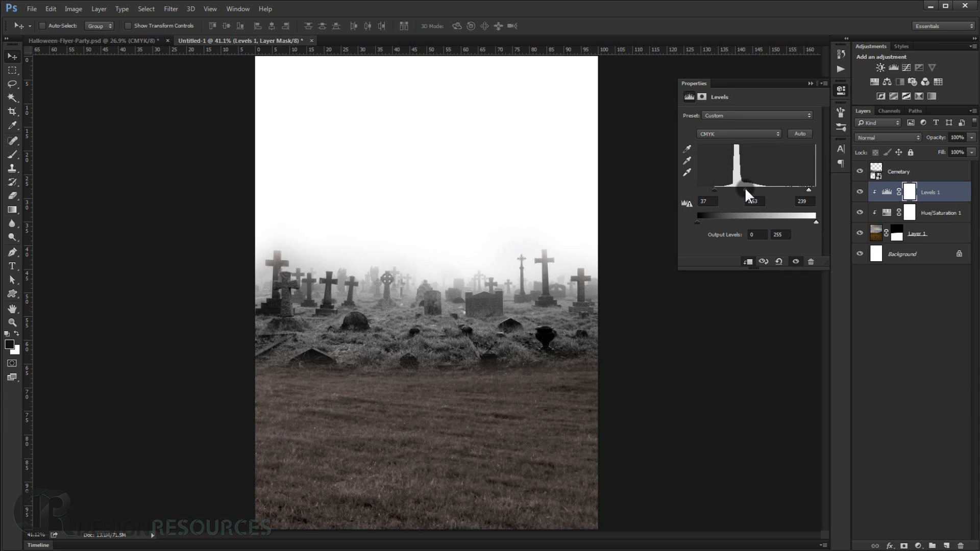
left_click_drag(808, 189, 800, 190)
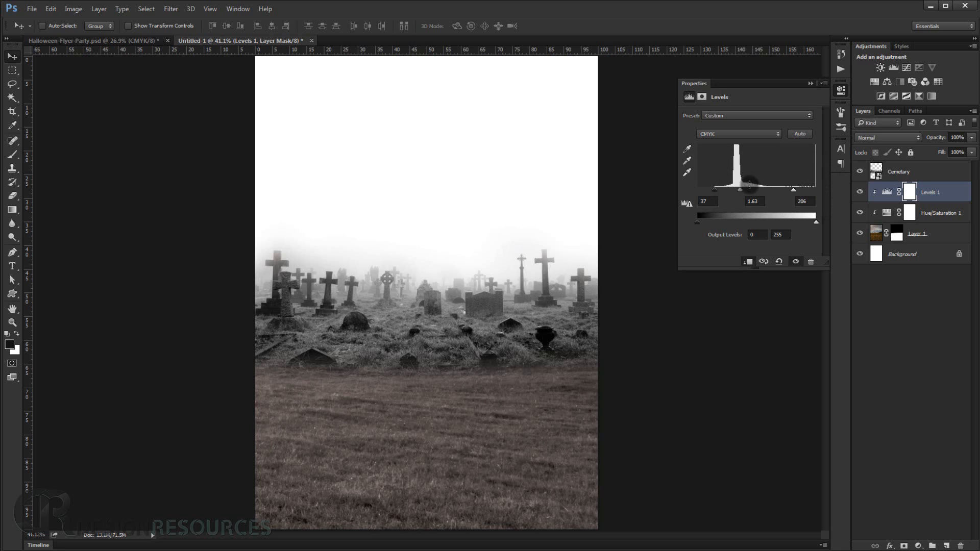
left_click_drag(740, 189, 744, 189)
left_click_drag(718, 190, 713, 190)
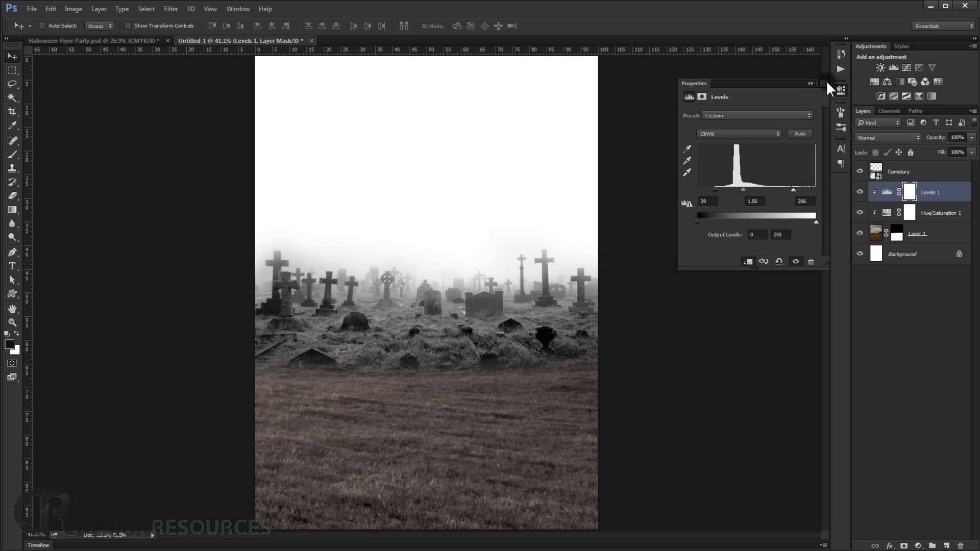
left_click(810, 84)
scroll(532, 314, "down", 5)
scroll(452, 324, "up", 5)
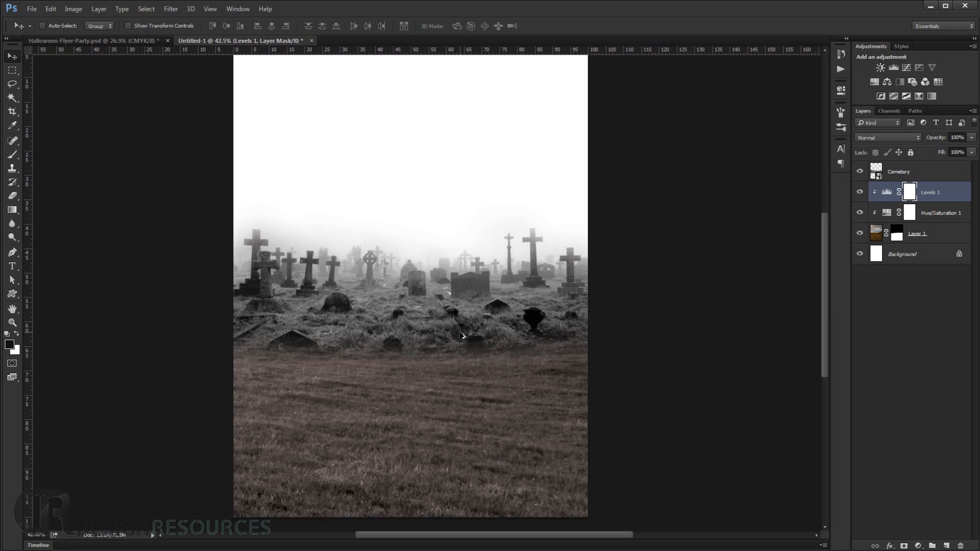
- Add a Hue/Saturation adjustment clipped to the Cemetary layer and set its saturation to -62
left_click(901, 172)
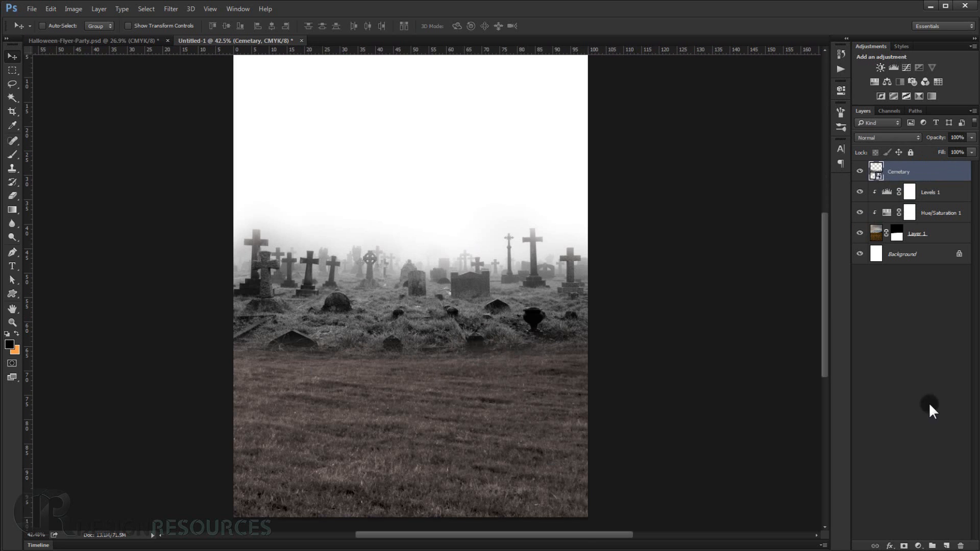
left_click(913, 545)
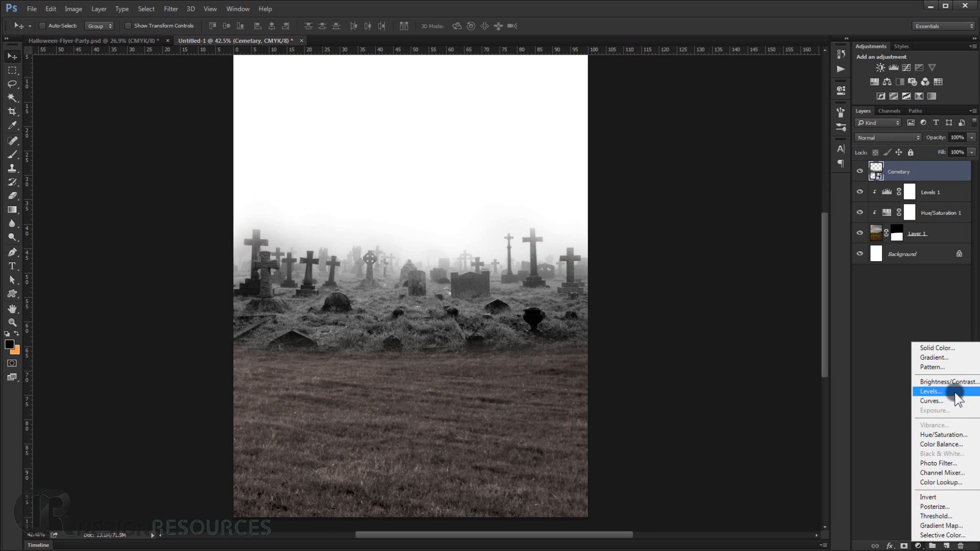
left_click(943, 434)
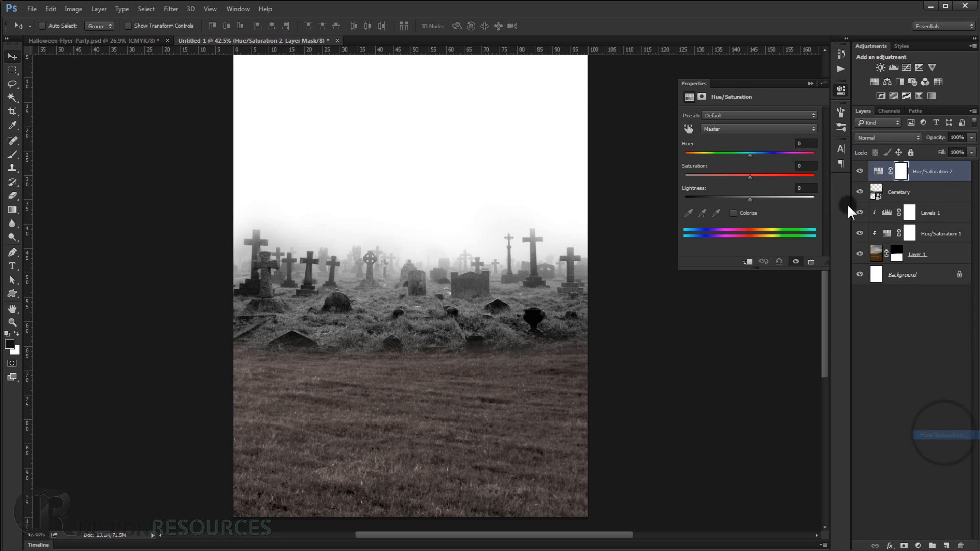
left_click(748, 262)
left_click_drag(750, 177, 717, 177)
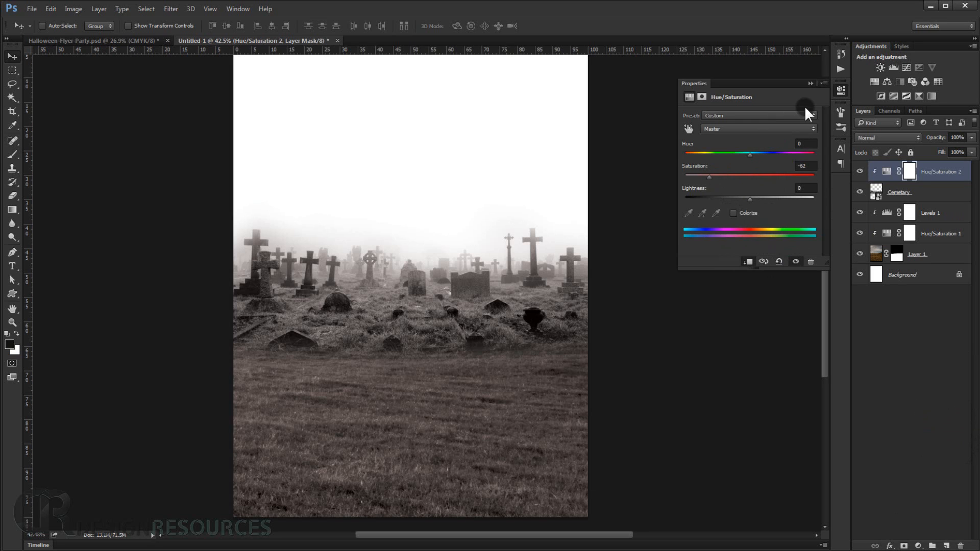
- Place the_misty_path_by_ash_3xpired-d60a93w.jpg from the Halloween Flyer Party Tutorial folder into the flyer document
left_click(810, 83)
scroll(503, 343, "down", 3)
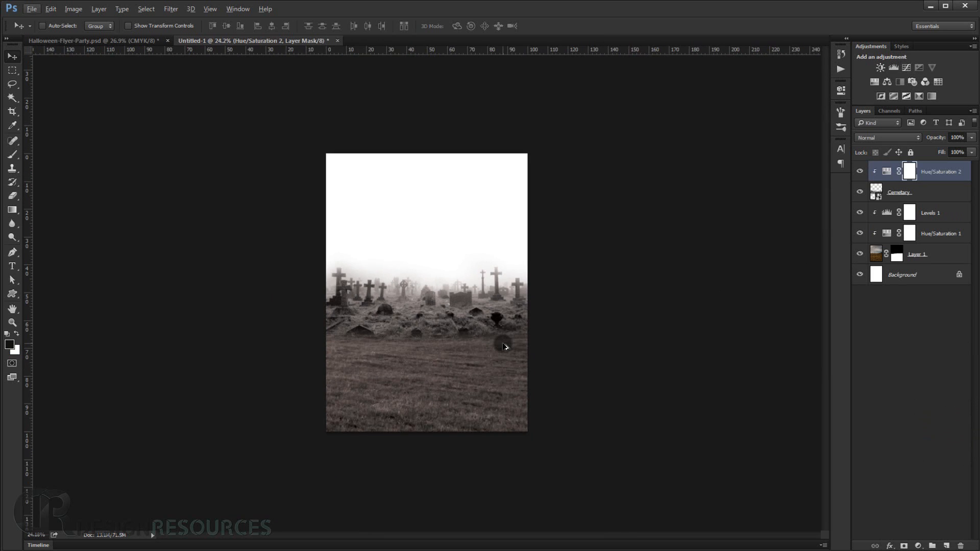
key("ctrl+0")
scroll(446, 335, "up", 2)
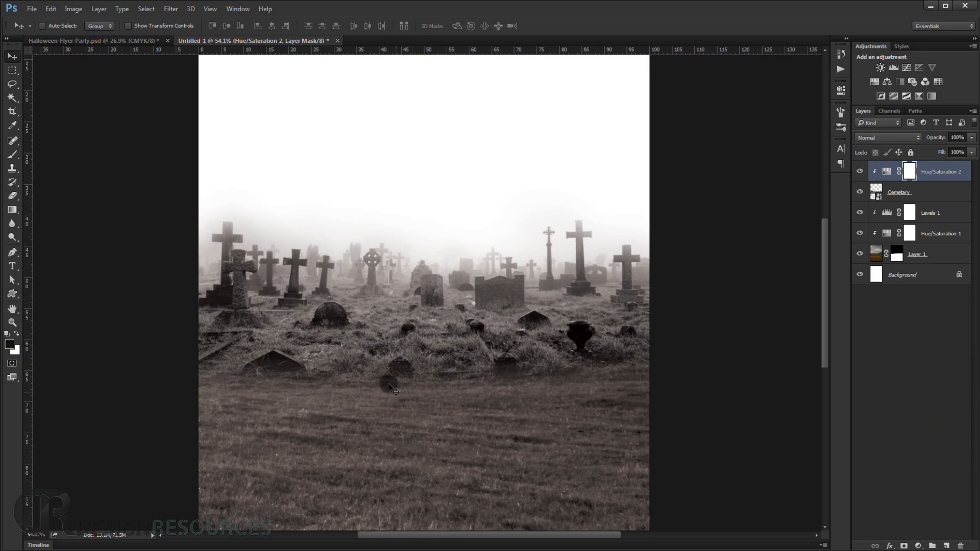
scroll(388, 381, "down", 1)
scroll(388, 381, "down", 1)
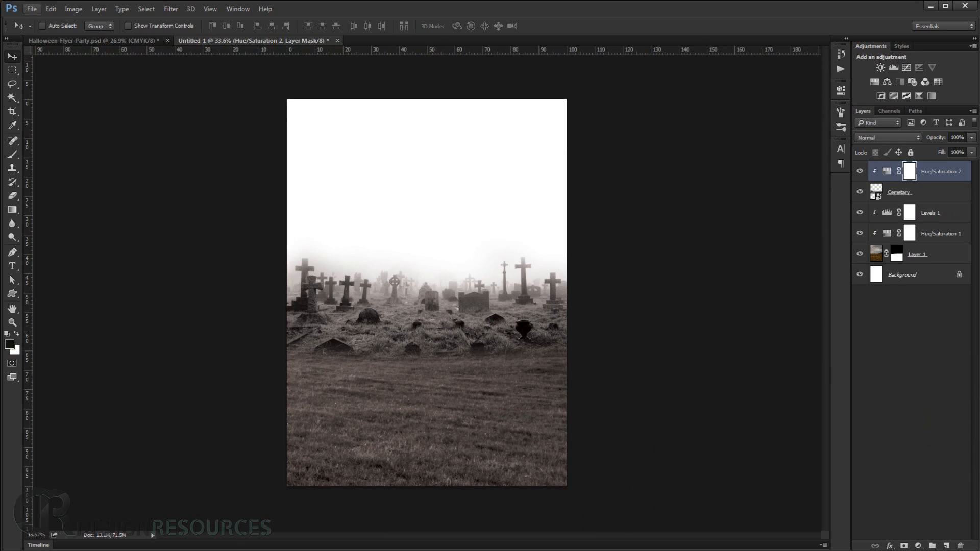
left_click(124, 550)
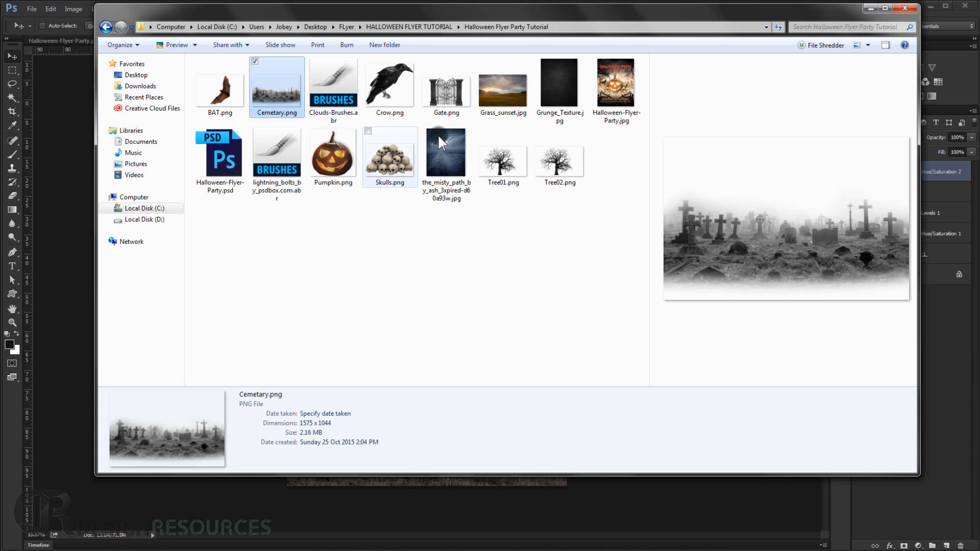
left_click(431, 182)
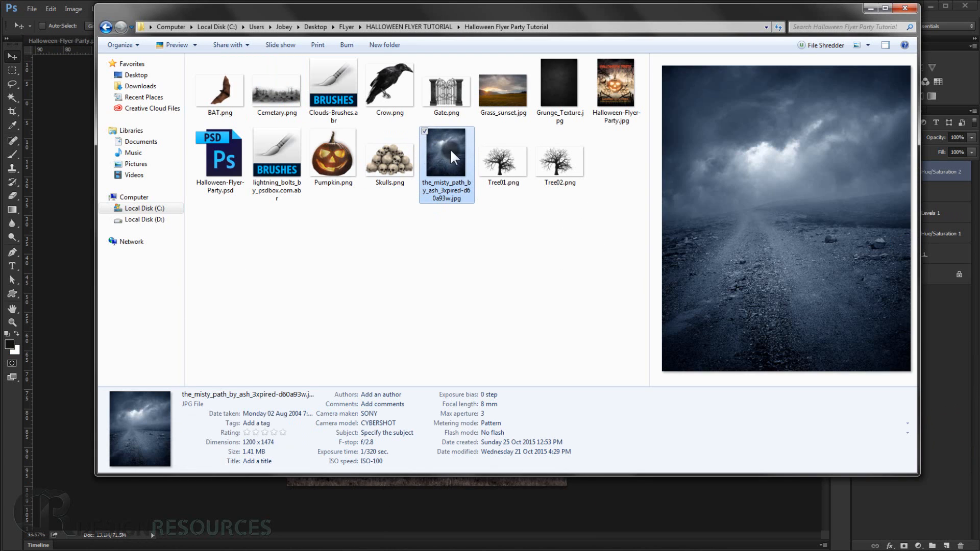
left_click_drag(449, 148, 88, 264)
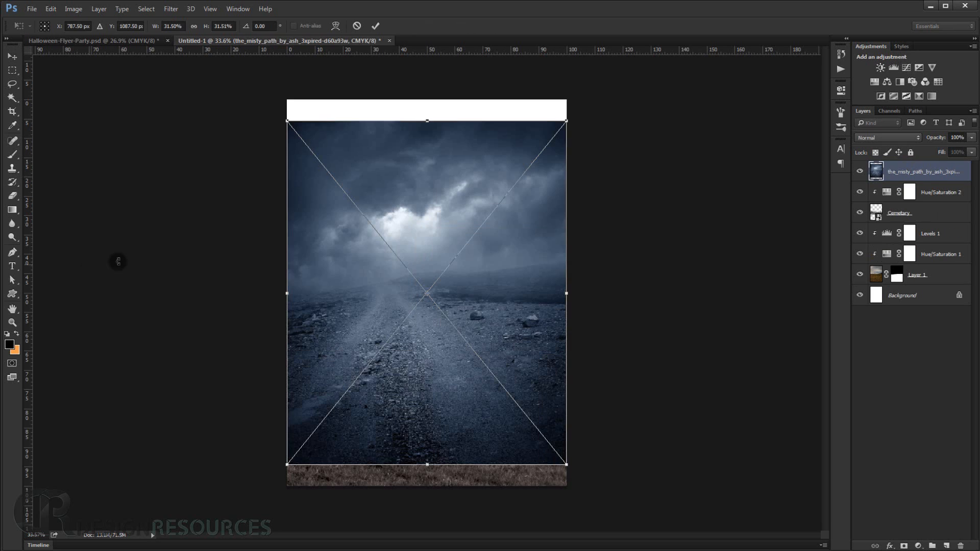
- Scale the placed misty path image to about 40% so it covers the canvas, and set its layer opacity to 50%
left_click_drag(487, 285, 488, 265)
left_click_drag(567, 444, 581, 452)
left_click_drag(941, 138, 920, 139)
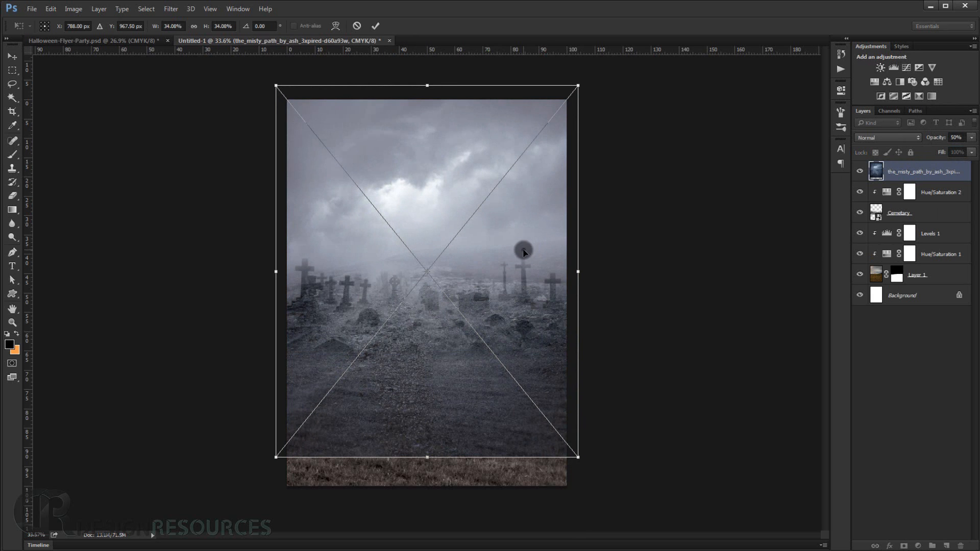
mouse_move(524, 252)
left_mouse_down()
mouse_move(532, 263)
mouse_move(524, 269)
left_mouse_up()
left_click_drag(580, 474, 596, 494)
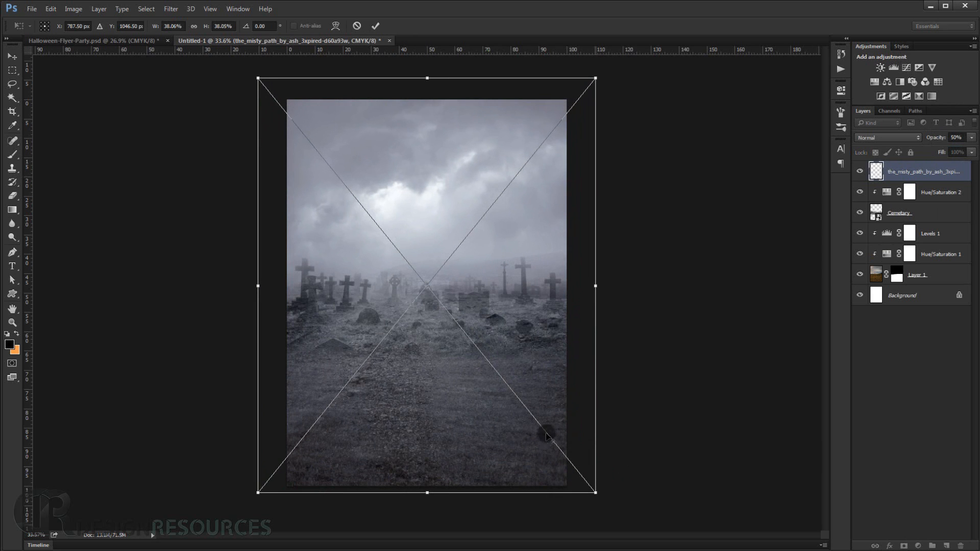
mouse_move(516, 336)
left_mouse_down()
mouse_move(516, 350)
mouse_move(515, 341)
left_mouse_up()
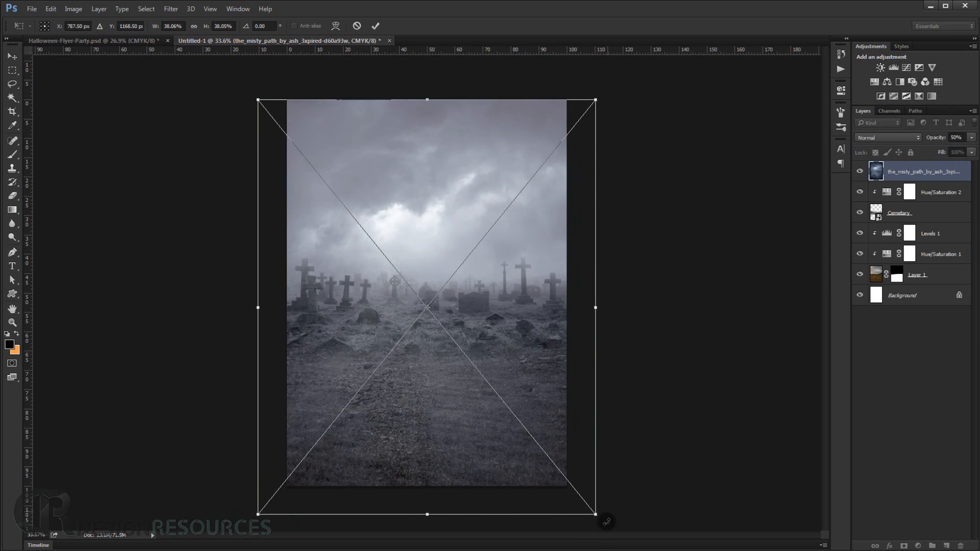
left_click_drag(595, 515, 614, 536)
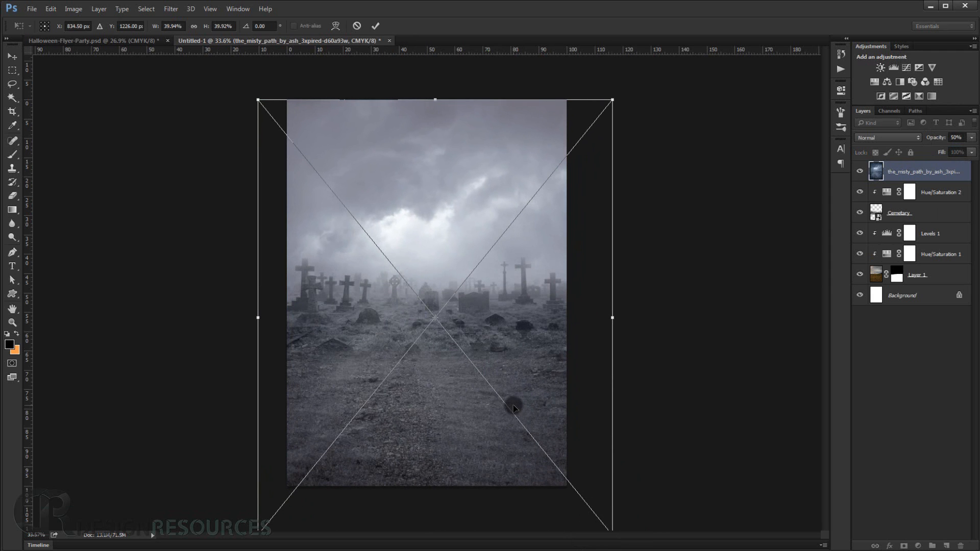
key("Return")
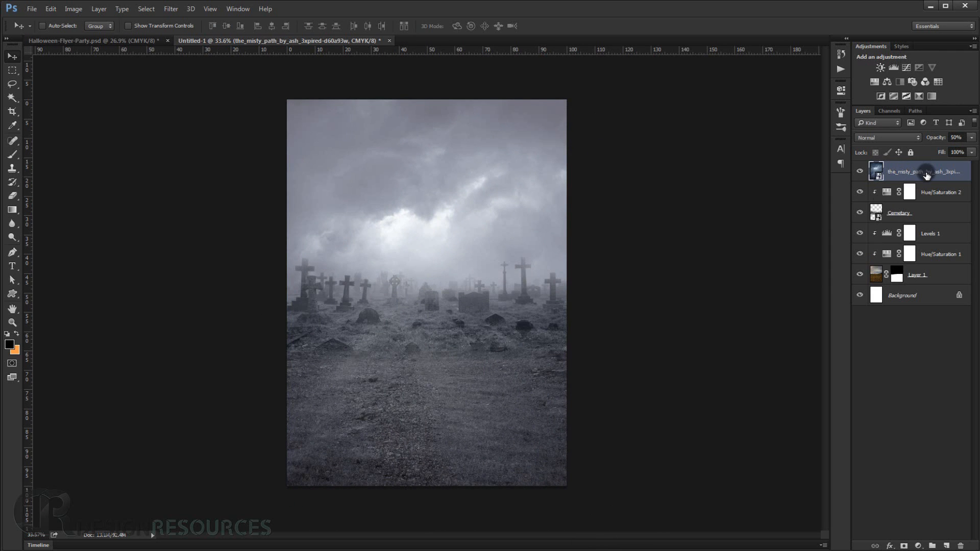
- Move the misty path layer below the grass layer, directly above Background, so it serves as the sky
left_click_drag(925, 171, 927, 264)
scroll(488, 225, "down", 2)
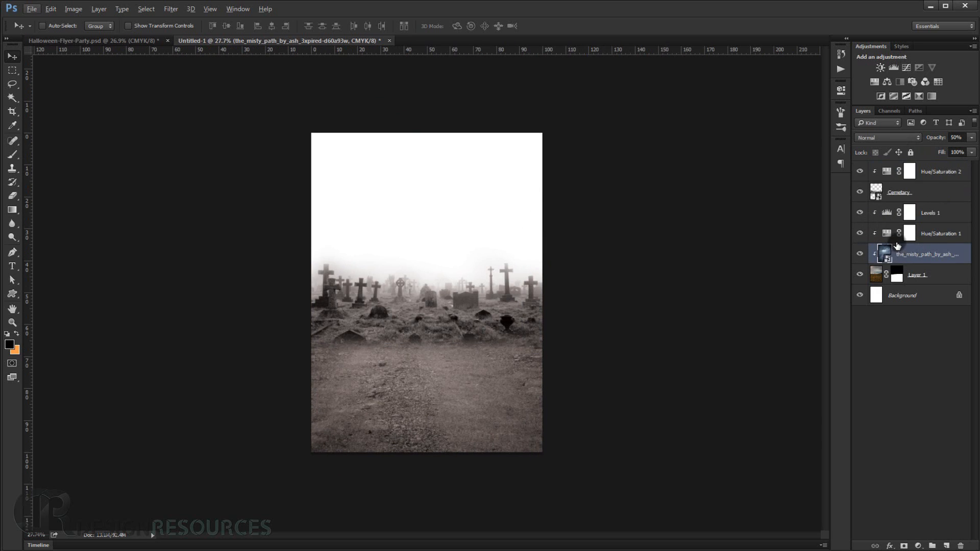
left_click_drag(917, 255, 921, 289)
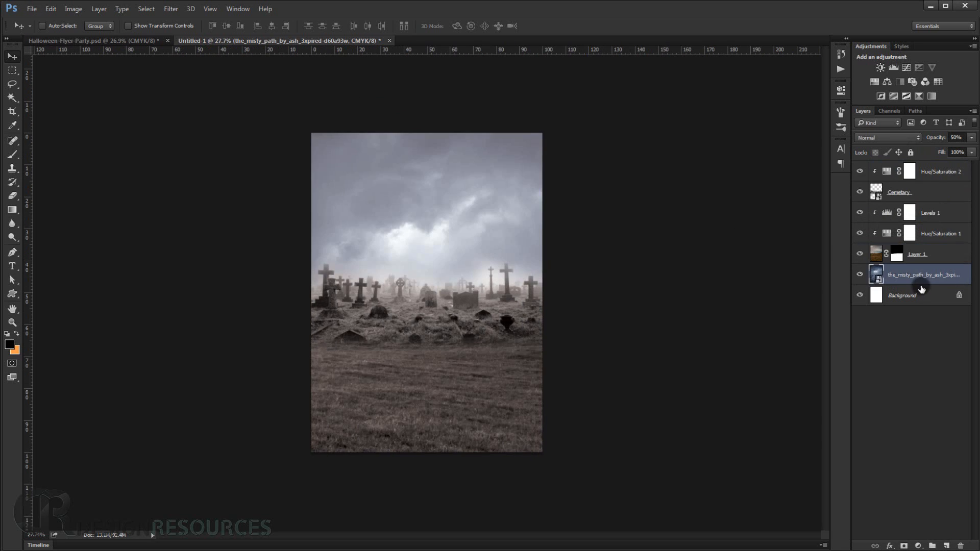
- Compare the graveyard scene with and without the misty path sky layer
scroll(360, 302, "up", 3)
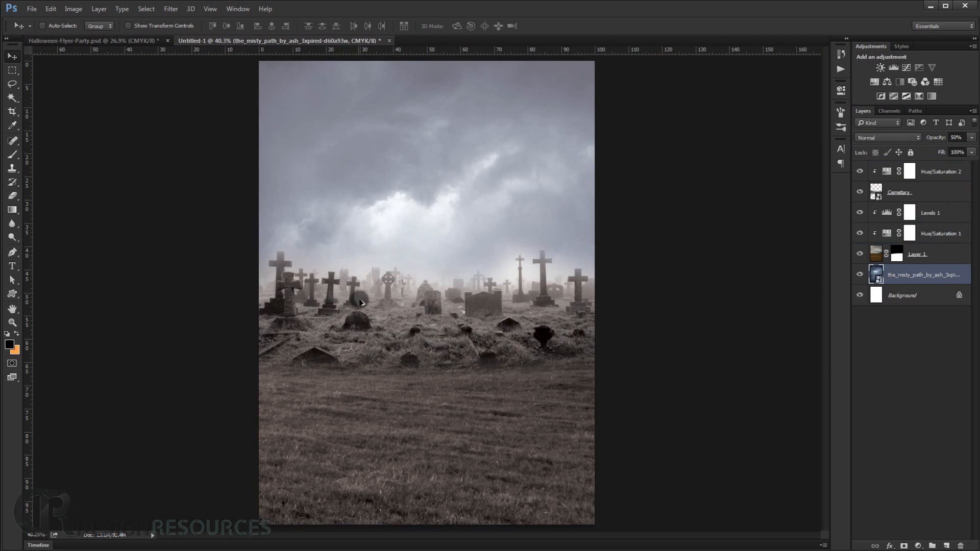
scroll(361, 302, "down", 3)
scroll(380, 273, "up", 5)
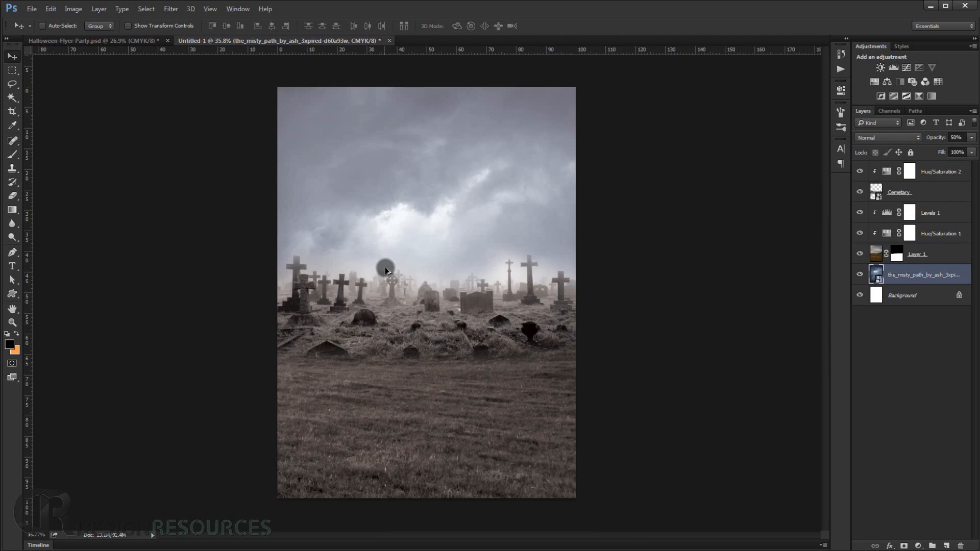
scroll(408, 270, "down", 3)
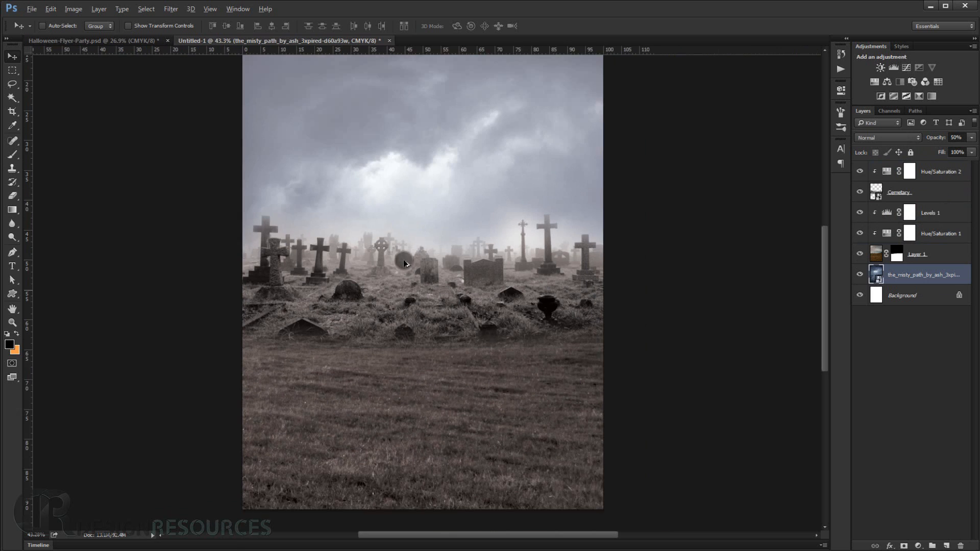
left_click(859, 274)
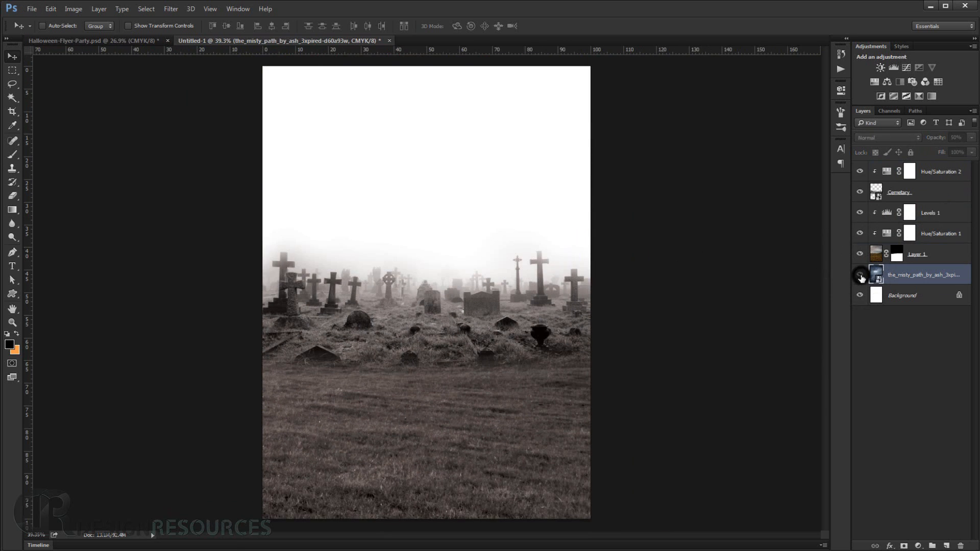
left_click(860, 274)
scroll(473, 279, "down", 3)
scroll(427, 274, "up", 1)
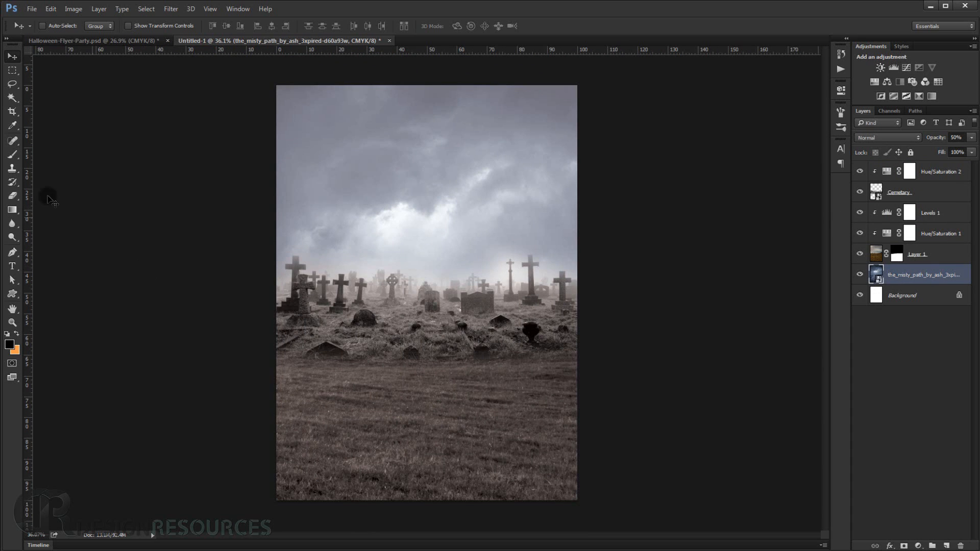
- Activate the Brush tool and add a new empty layer above the cemetery's Hue/Saturation adjustment
left_click(14, 155)
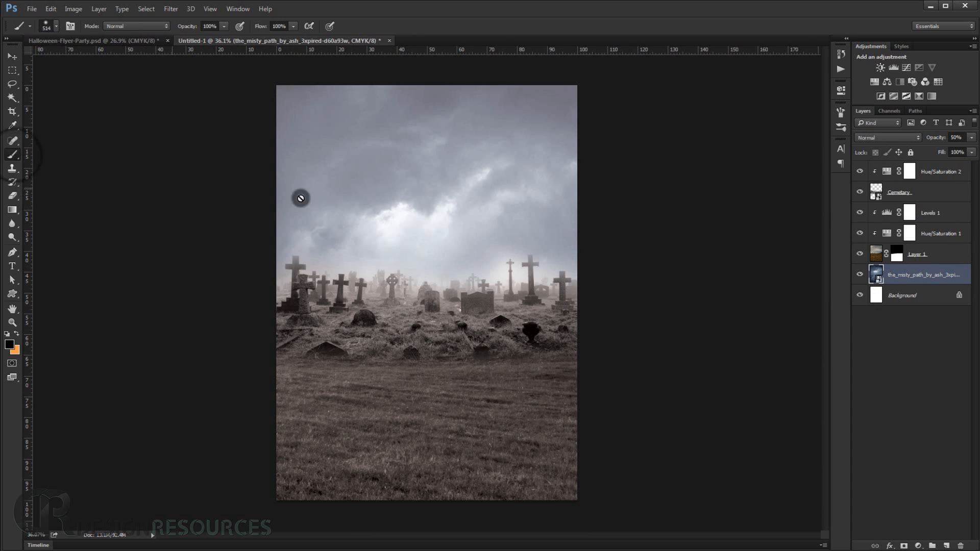
left_click(925, 182)
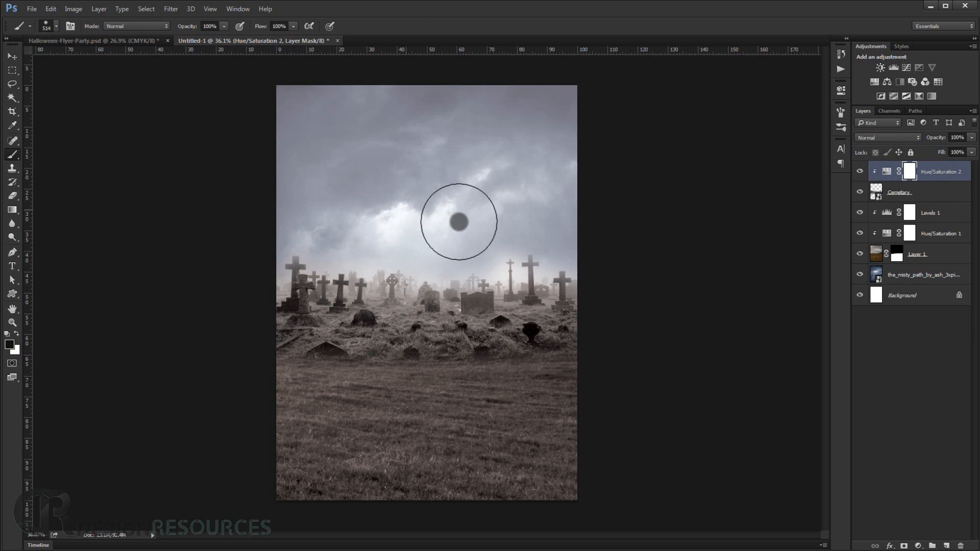
left_click(947, 546)
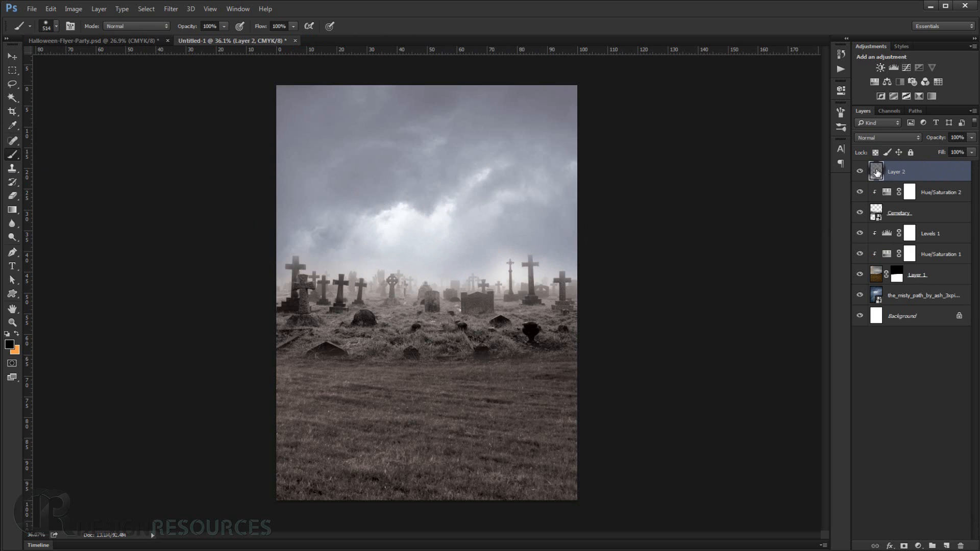
- Choose the 3234 px cloud brush with 36% opacity and a white foreground colour
right_click(408, 241)
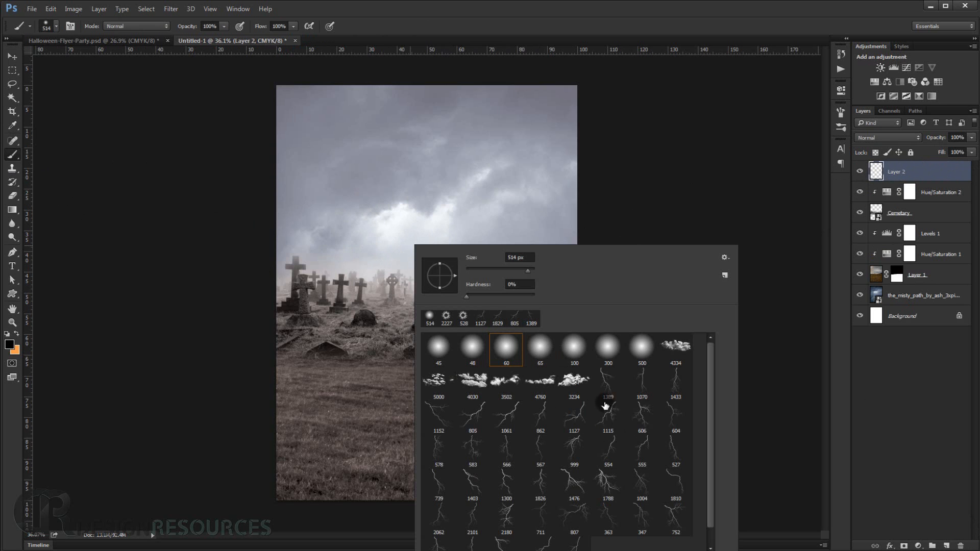
left_click(574, 380)
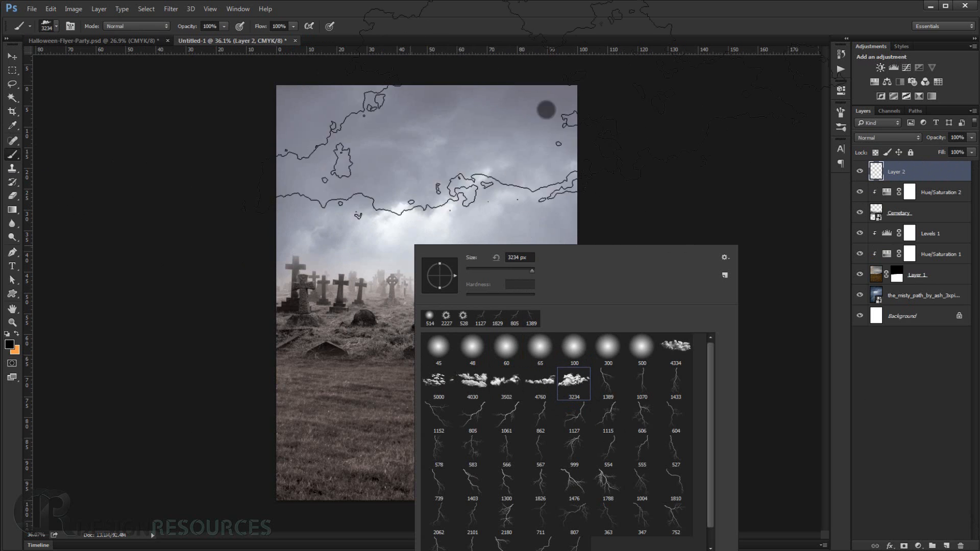
left_click(556, 8)
left_click_drag(186, 30, 163, 28)
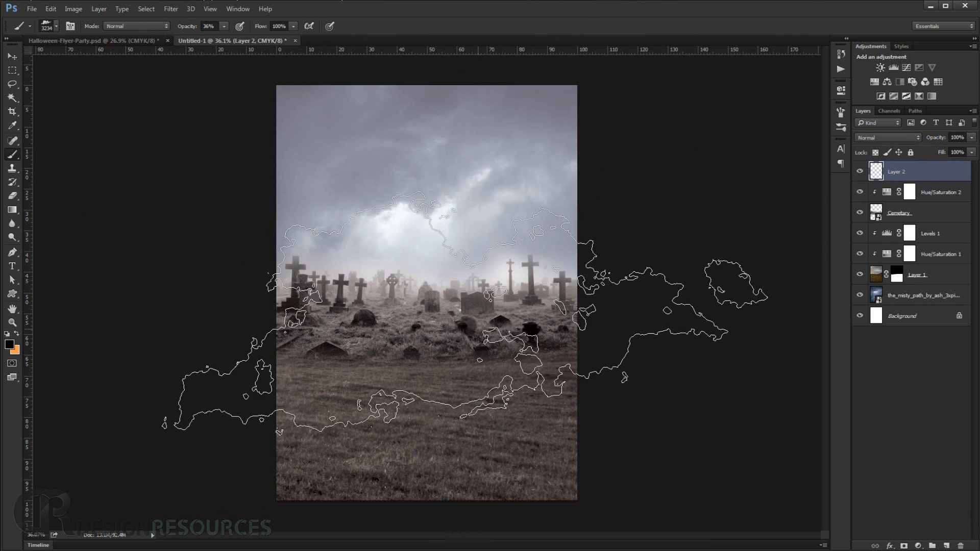
left_click(17, 334)
left_click(7, 334)
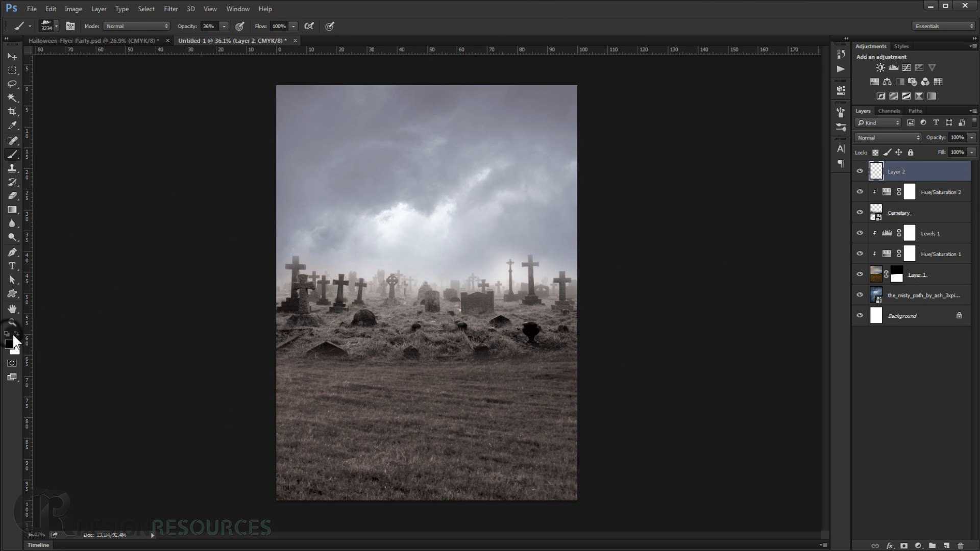
left_click(16, 333)
- Reduce the cloud brush to 1116 px, sample the bright sky colour and try a cloud dab over the gravestones
left_click_drag(502, 271, 352, 282)
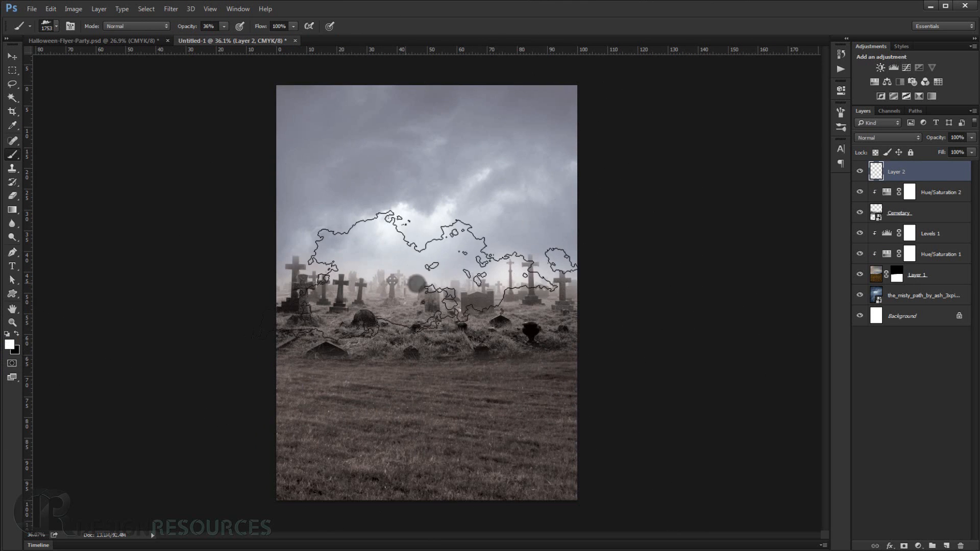
left_click_drag(427, 287, 366, 287)
scroll(396, 278, "up", 3)
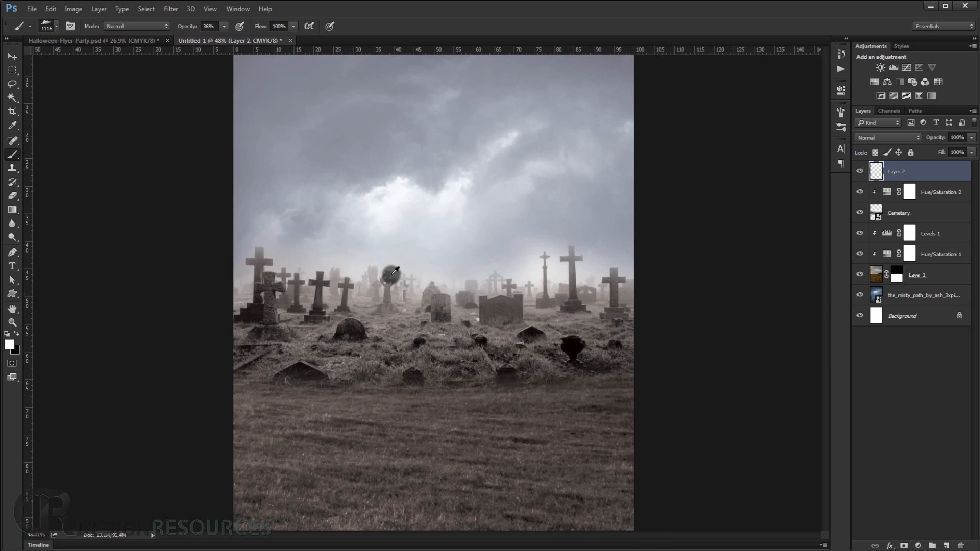
left_click(391, 237, "alt")
left_click(383, 278)
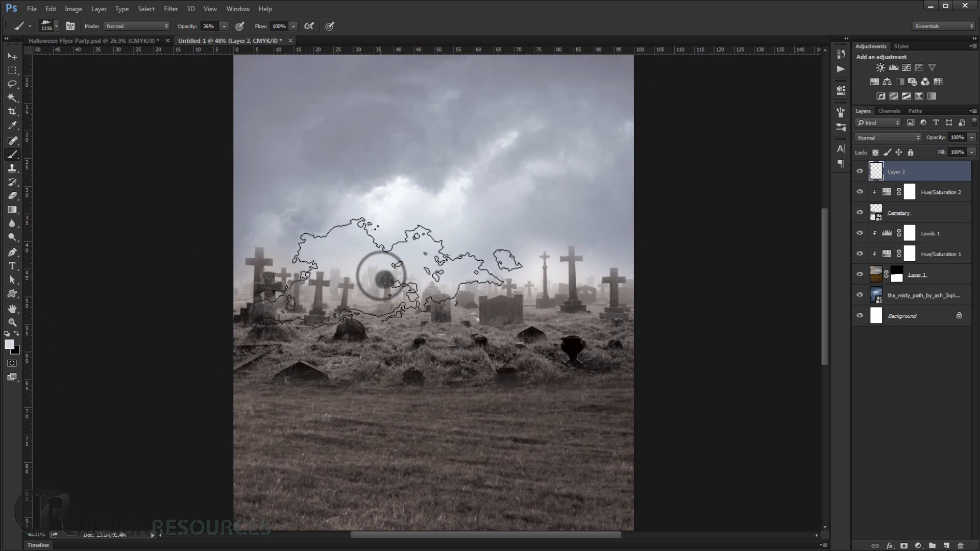
key("ctrl+z")
- Paint mist along the horizon behind the gravestones on the new layer, using the cloud brush at 803 and 587 px
left_click_drag(410, 276, 369, 281)
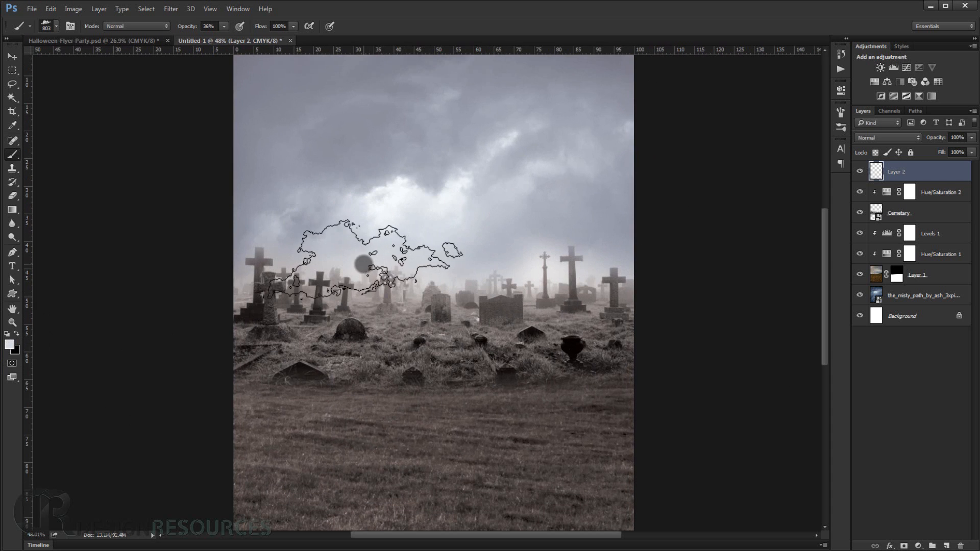
left_click(375, 254)
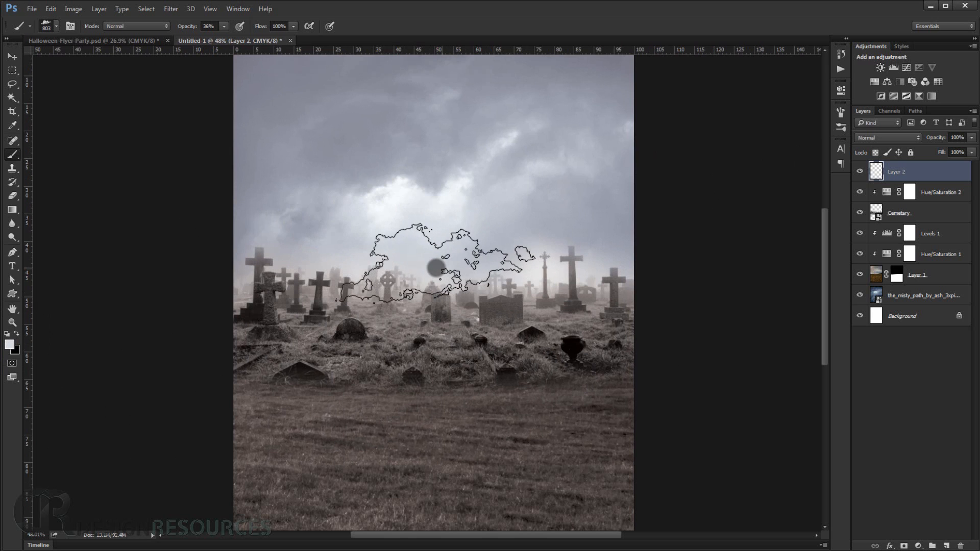
mouse_move(459, 269)
left_mouse_down()
mouse_move(465, 274)
mouse_move(439, 278)
left_mouse_up()
left_click(495, 263)
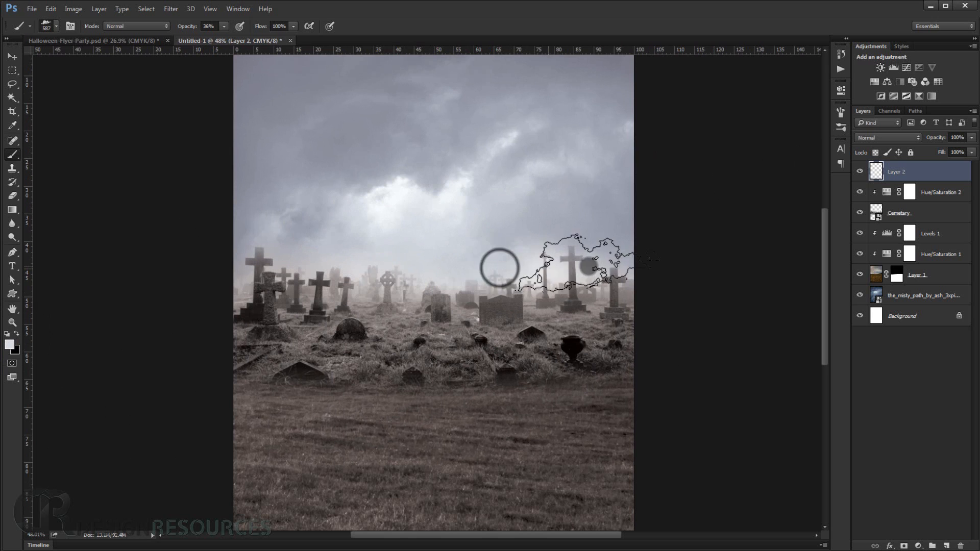
left_click(320, 251)
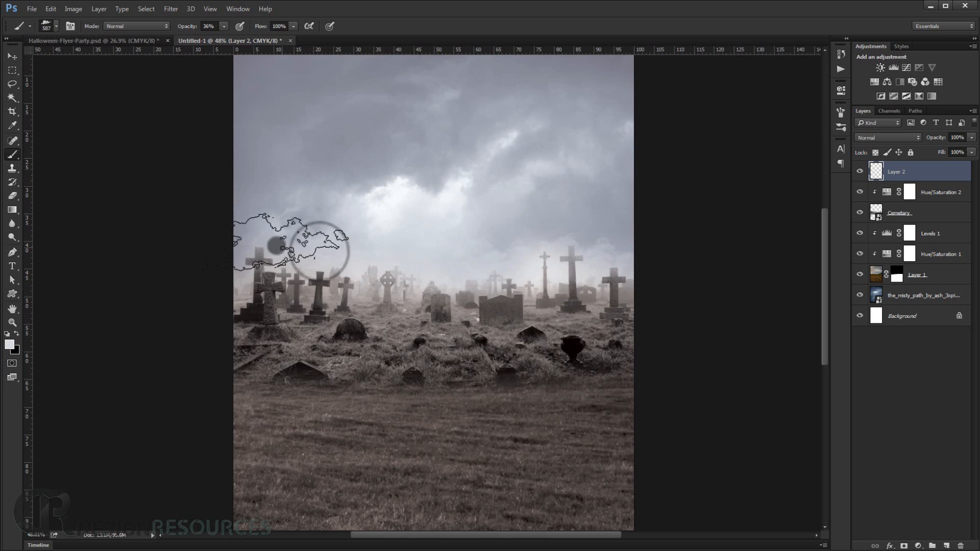
left_click(276, 245)
scroll(606, 269, "down", 3)
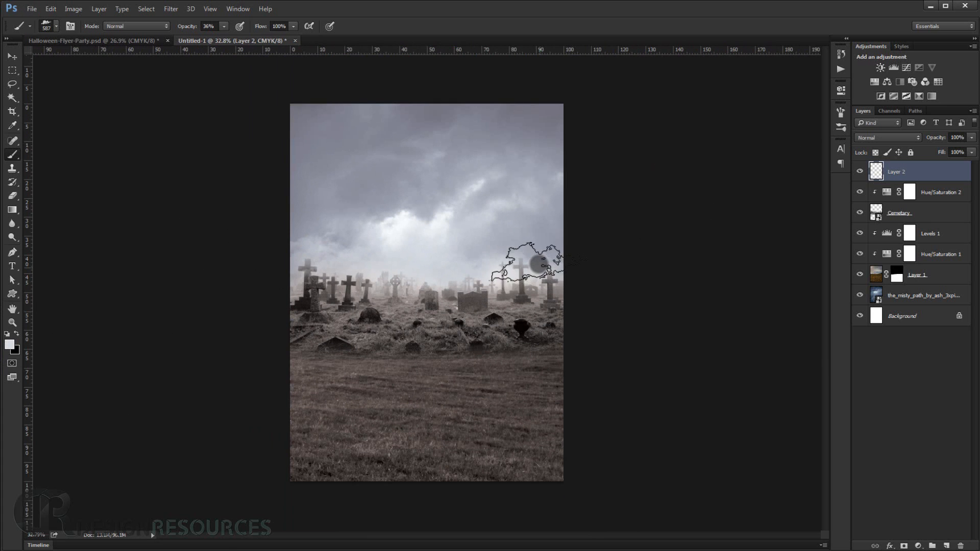
- Enlarge the cloud brush to 1630 px and extend the mist over the graveyard horizon
left_click_drag(492, 243, 582, 262)
scroll(500, 250, "down", 2)
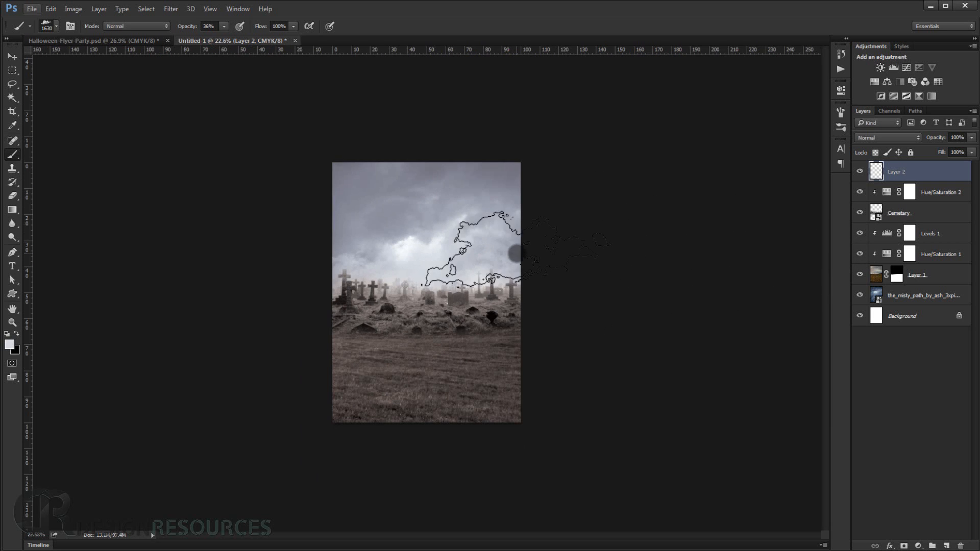
scroll(466, 258, "up", 5)
scroll(471, 261, "down", 3)
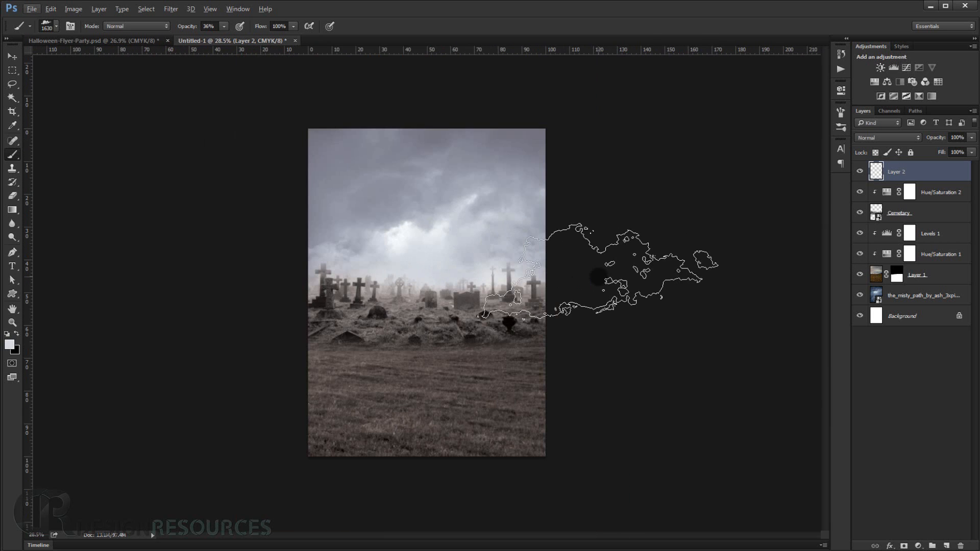
- Place Gate.png from the Halloween Flyer Party Tutorial folder into the flyer as a new layer above the mist layer
scroll(597, 277, "up", 2)
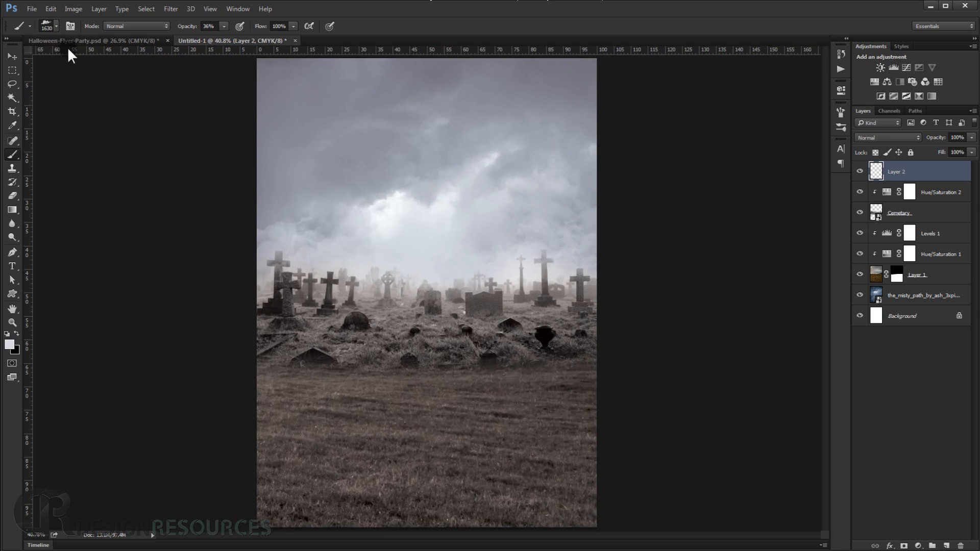
left_click(14, 55)
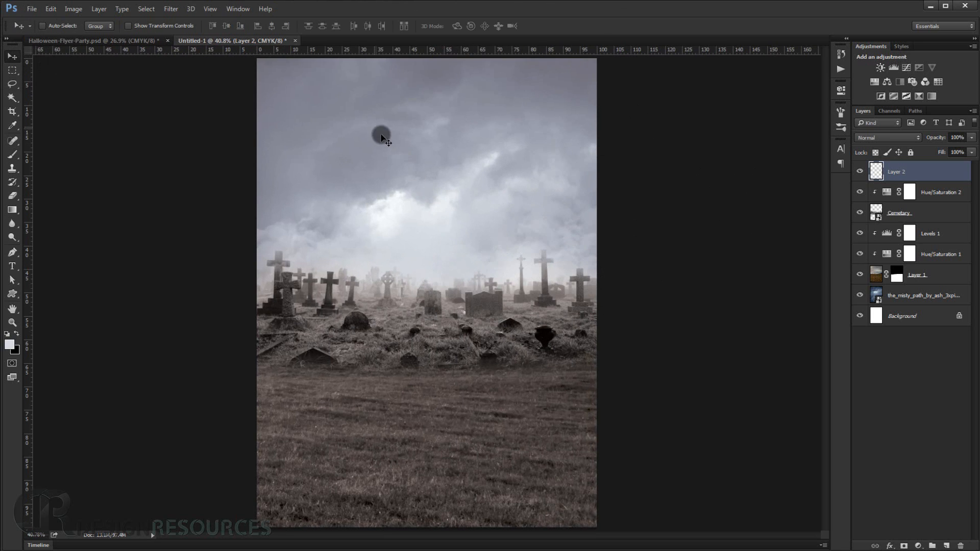
left_click(130, 548)
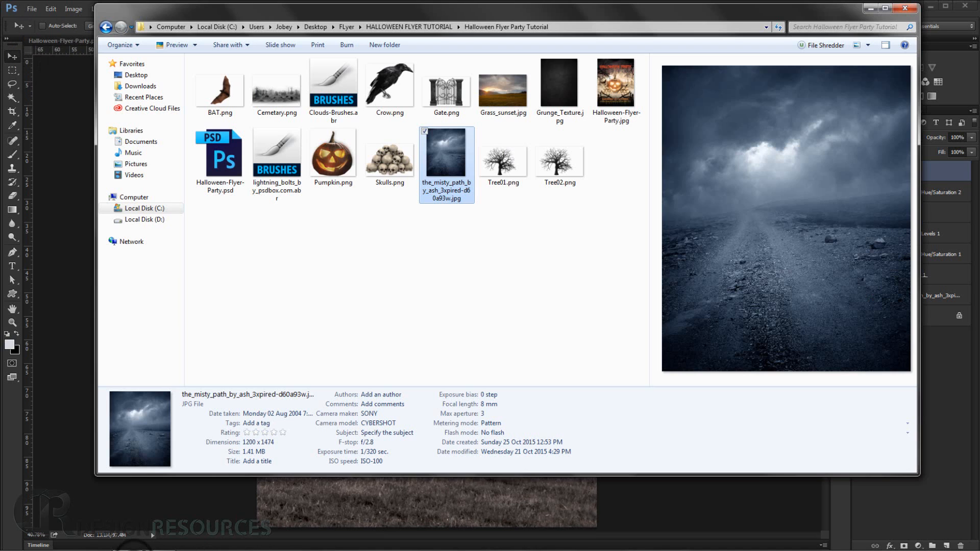
left_click(460, 97)
left_click_drag(455, 104, 408, 510)
scroll(383, 414, "down", 2)
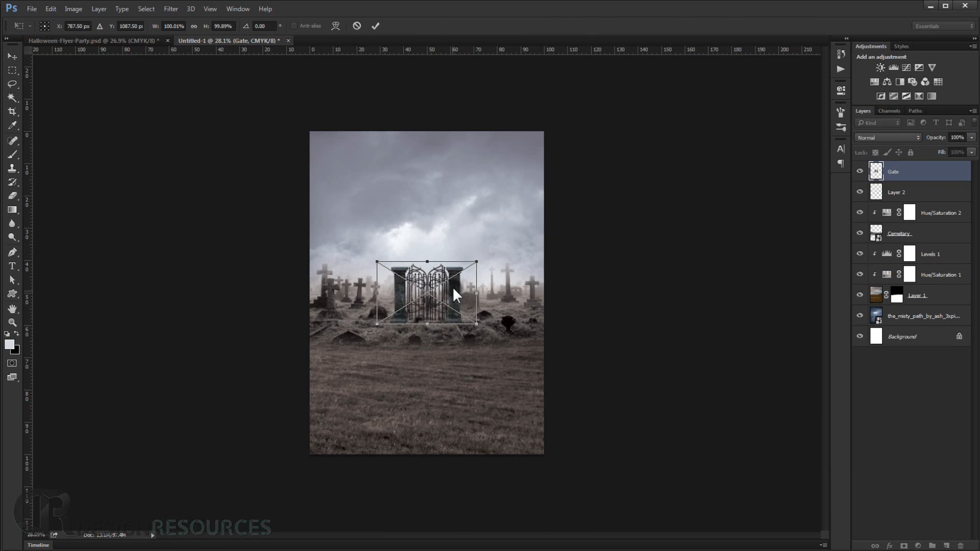
- Enlarge the gate to about 656% and position it so its ornate upper part spans the flyer's bottom edge
left_click_drag(455, 285, 637, 523)
scroll(465, 449, "down", 1)
scroll(465, 451, "down", 1)
left_click_drag(511, 326, 509, 384)
left_click_drag(629, 320, 672, 300)
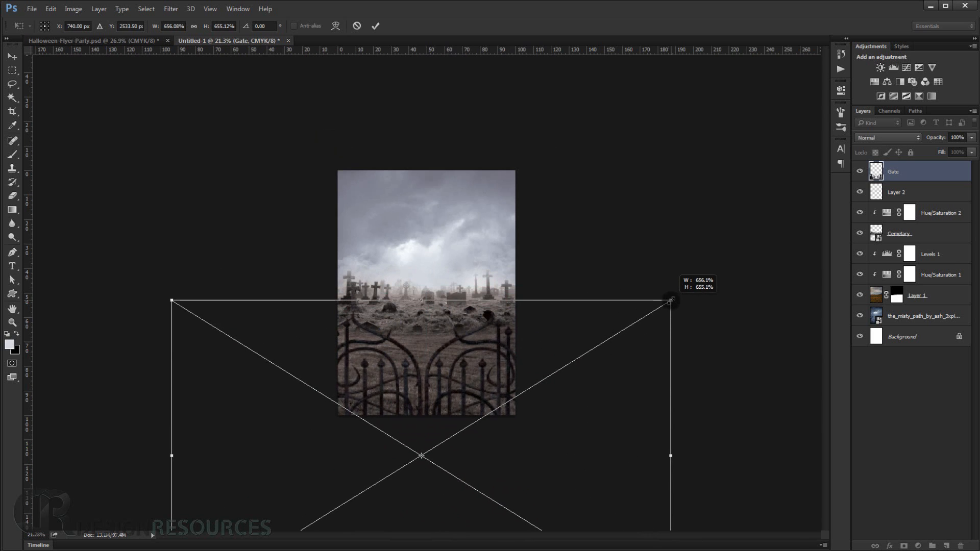
left_click_drag(509, 375, 516, 396)
scroll(461, 377, "down", 3)
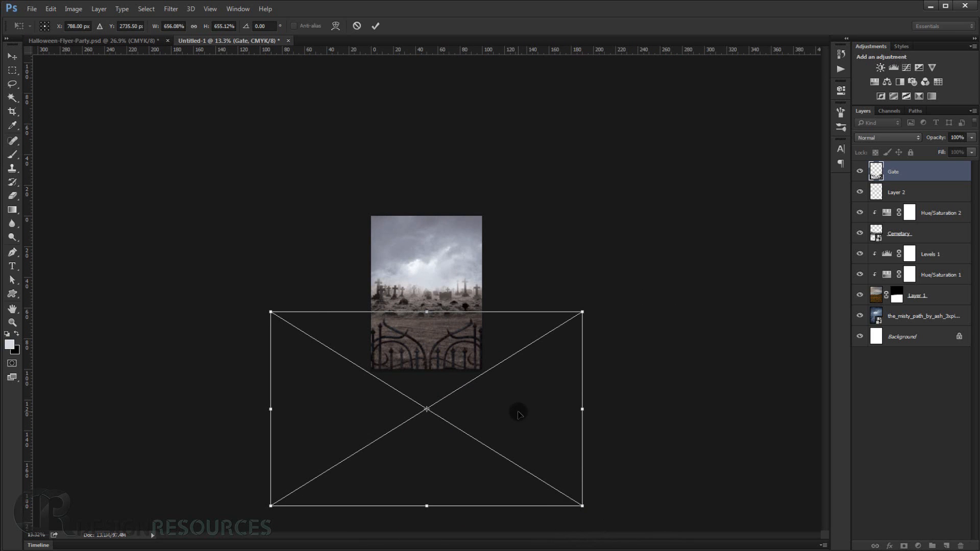
key("Return")
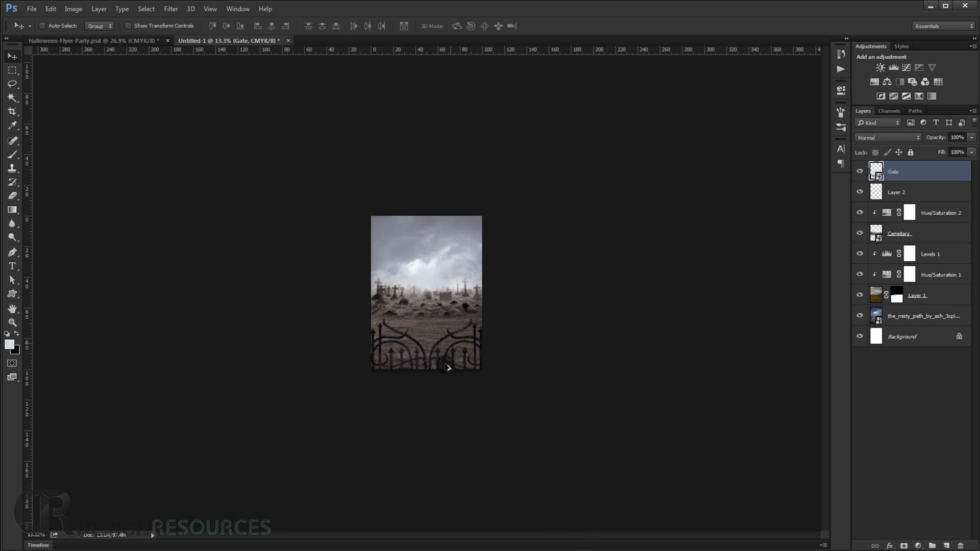
- Distort the gate by pulling both lower corners inward and reduce its height to about 588%
key("ctrl+0")
key("ctrl")
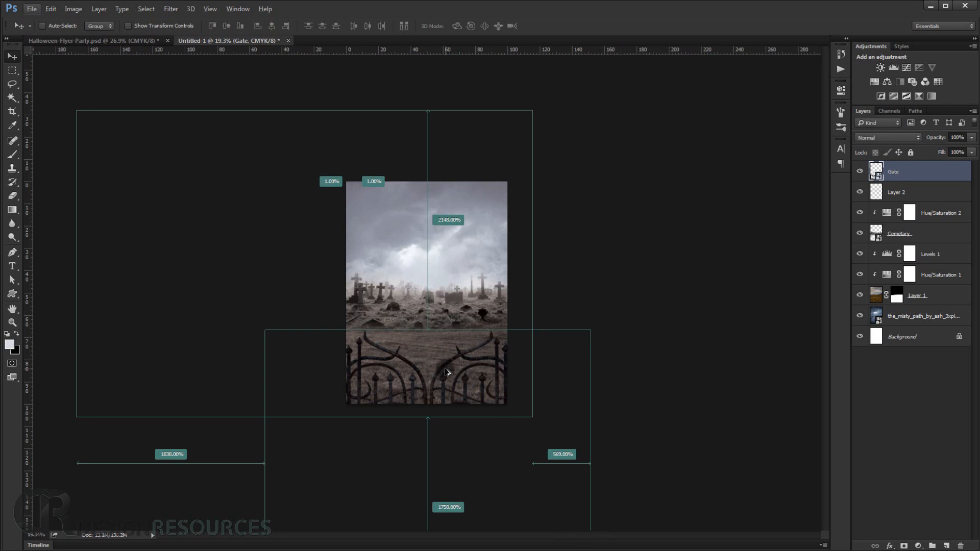
key("ctrl+t")
key("ctrl+0")
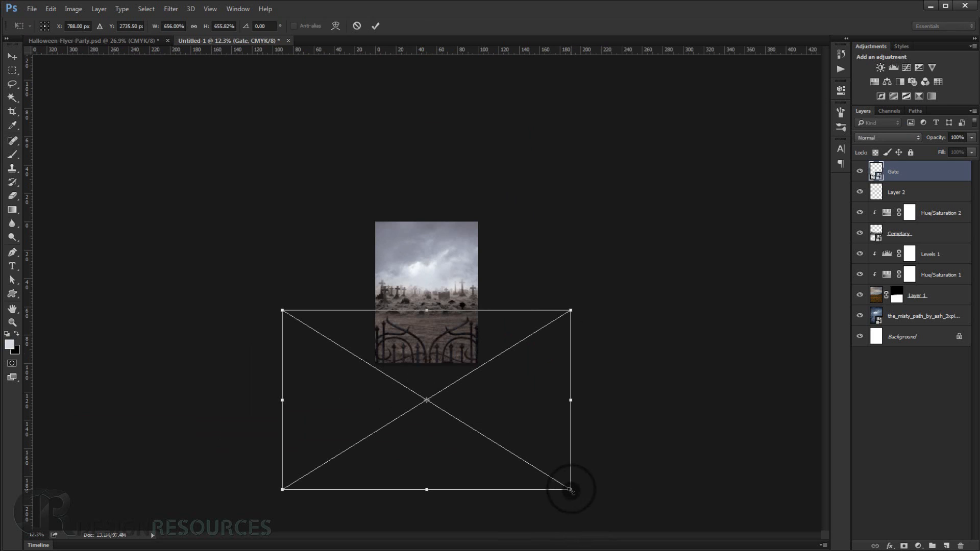
left_click_drag(571, 490, 540, 483)
left_click_drag(284, 491, 315, 491)
left_click_drag(428, 491, 429, 472)
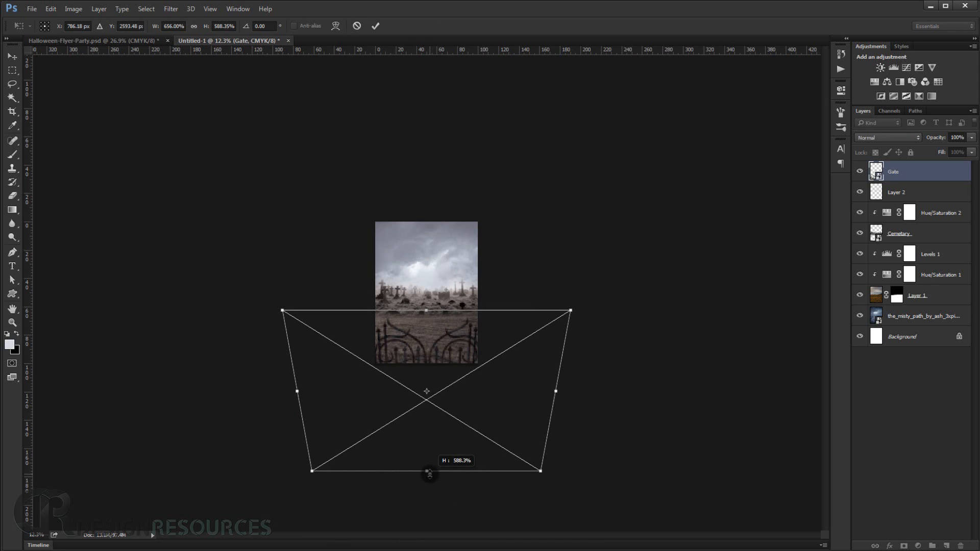
left_click_drag(429, 474, 429, 473)
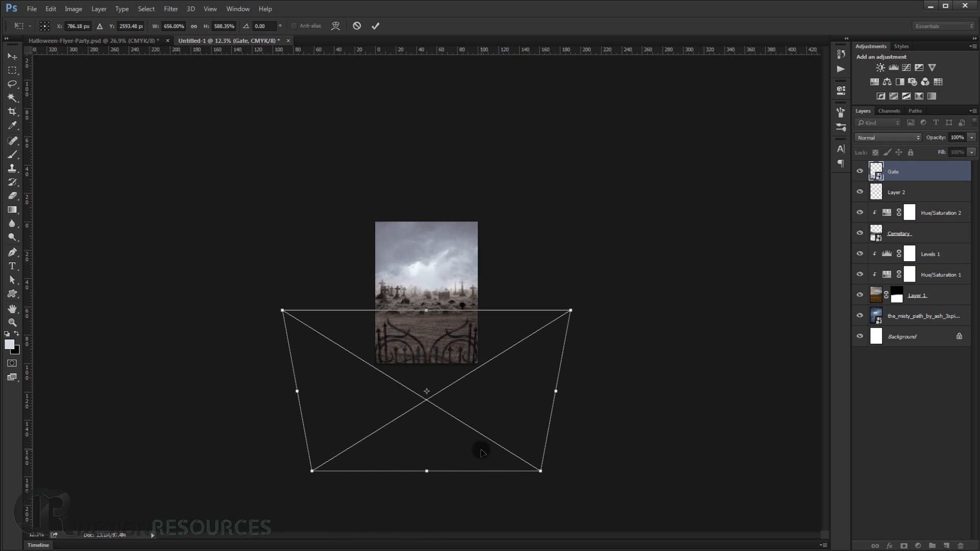
key("Return")
scroll(491, 372, "up", 6)
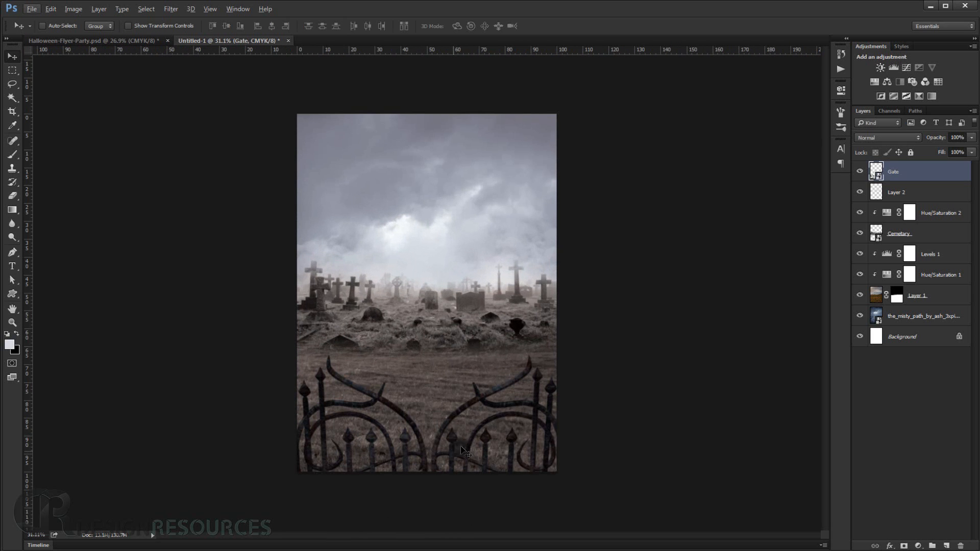
left_click_drag(462, 445, 466, 445)
scroll(407, 425, "down", 2)
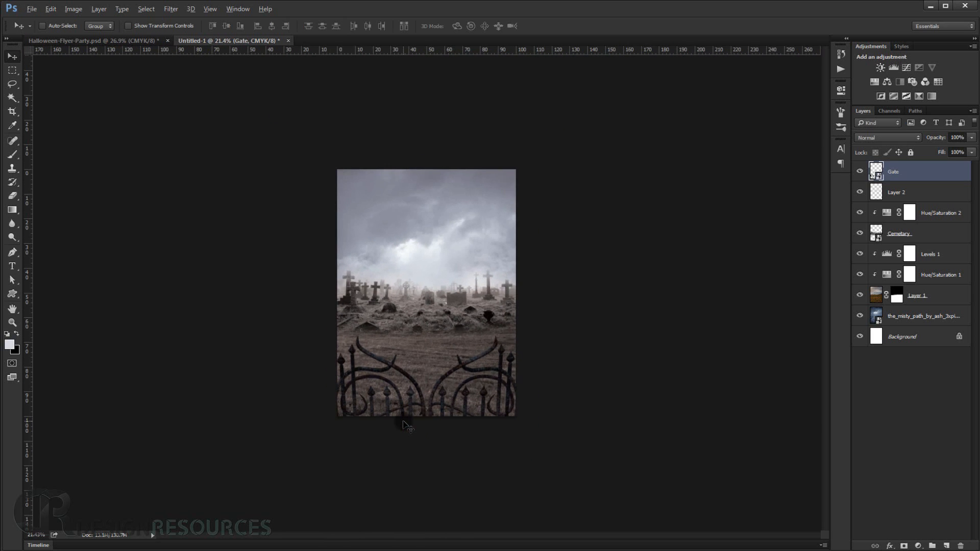
scroll(416, 415, "up", 2)
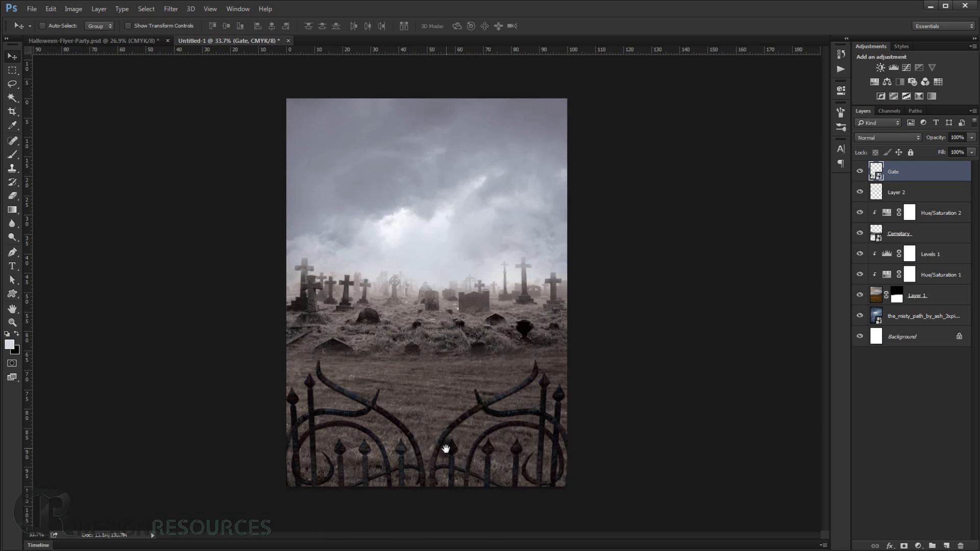
- Add a Gradient Overlay layer style to the grass layer, Layer 1
left_click(860, 296)
left_click(859, 296)
left_click(963, 302)
double_click(959, 297)
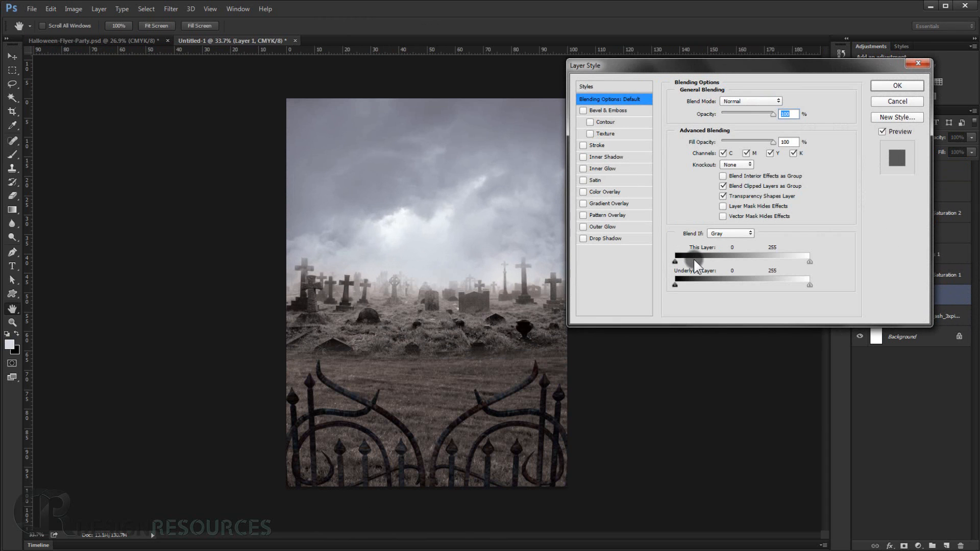
left_click(611, 204)
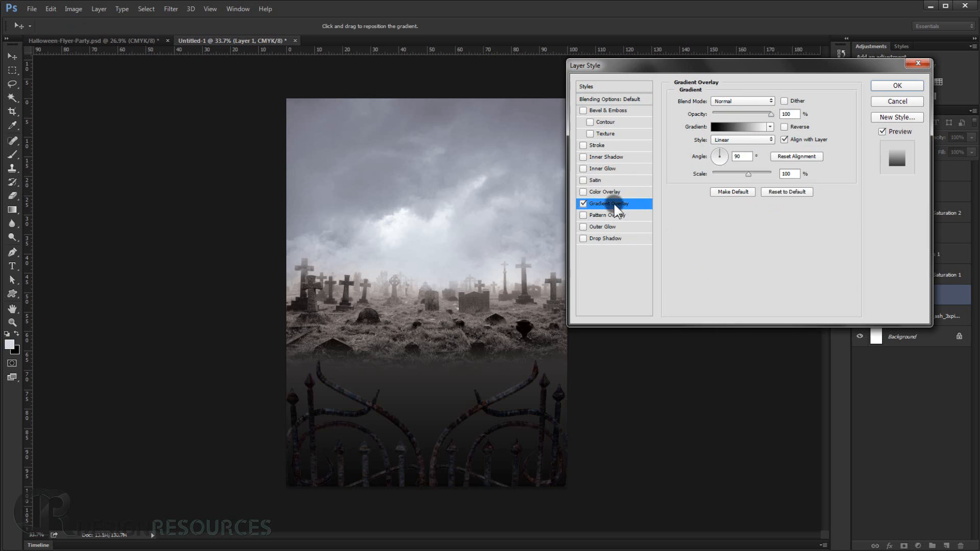
- Edit the overlay gradient into a black-to-transparent fade, with the end stop's colour at 000000 and its opacity at 0%
left_click(740, 128)
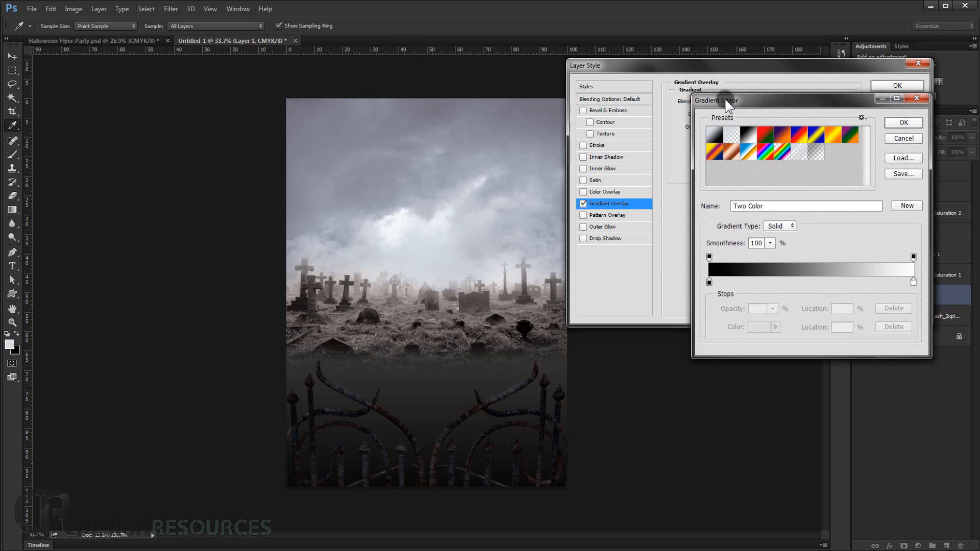
left_click(910, 257)
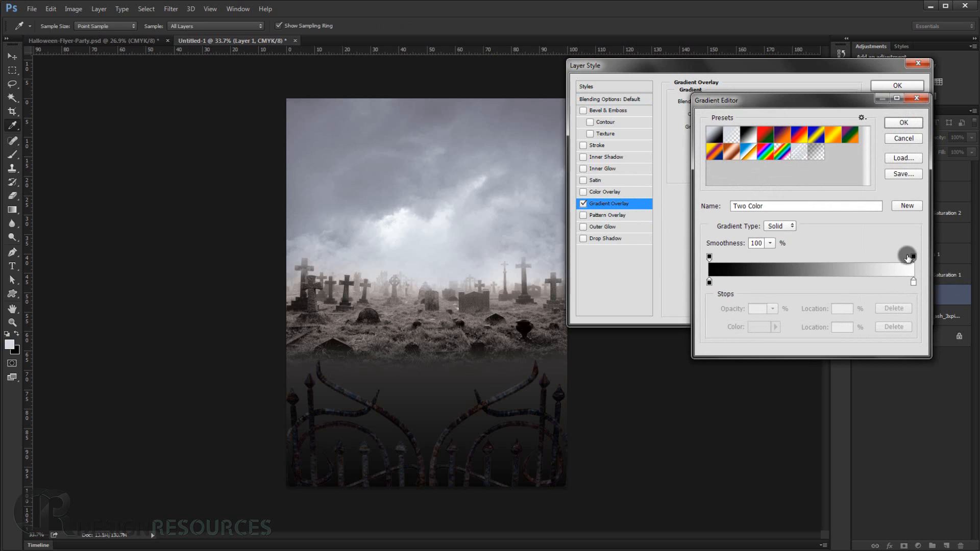
left_click(913, 282)
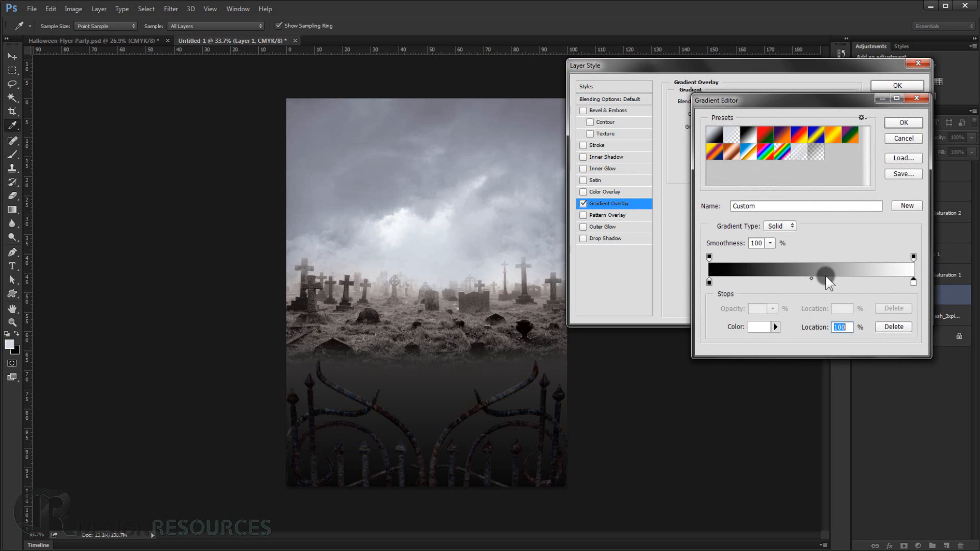
left_click(763, 327)
left_click_drag(727, 310, 650, 409)
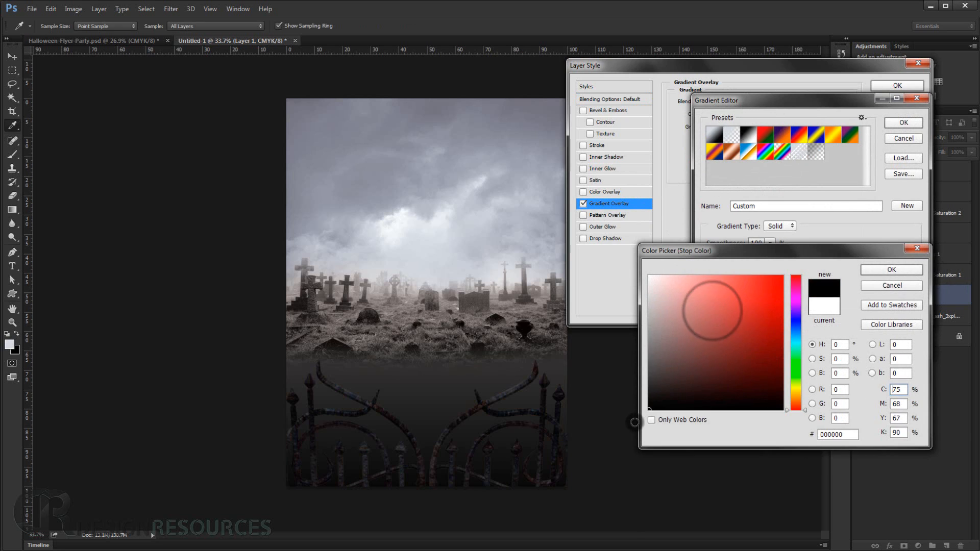
left_click(905, 271)
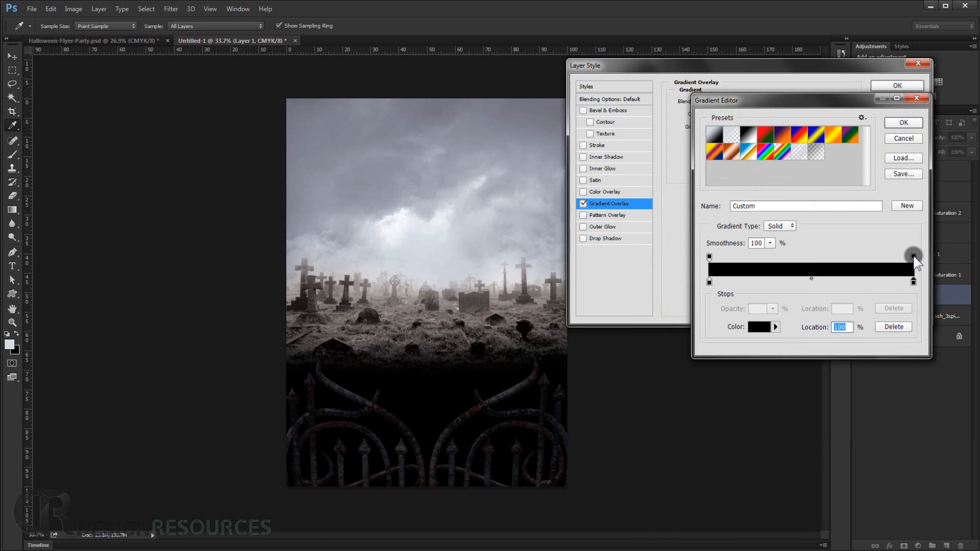
left_click(913, 257)
left_click(772, 309)
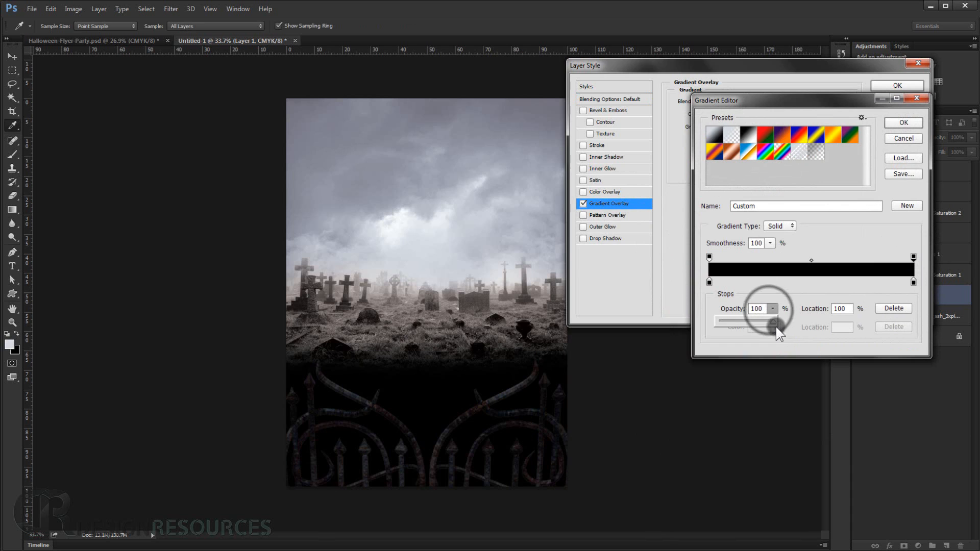
left_click_drag(773, 320, 709, 323)
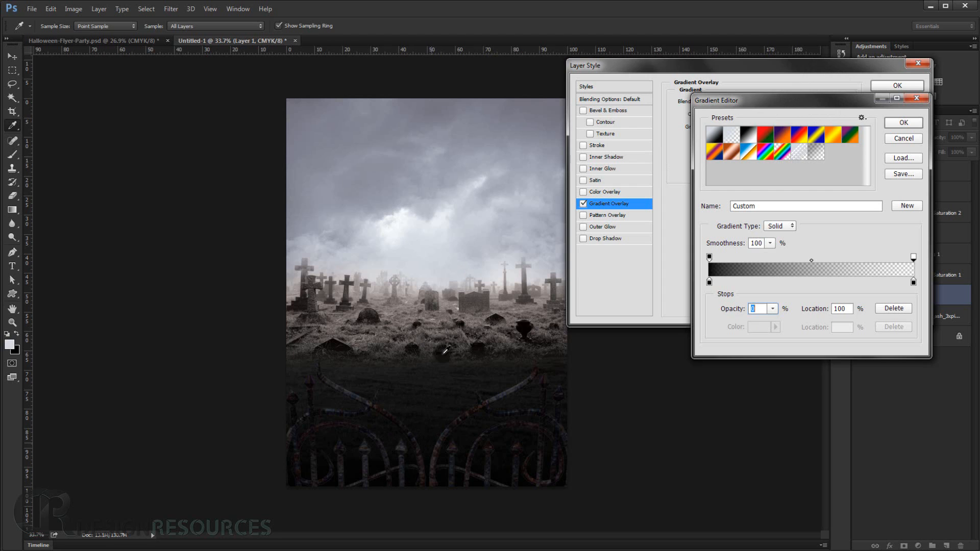
- Shift the gradient's opacity midpoint toward the opaque end, place the colour stops at 4% and 89%, and compare the preview
left_click_drag(812, 260, 790, 263)
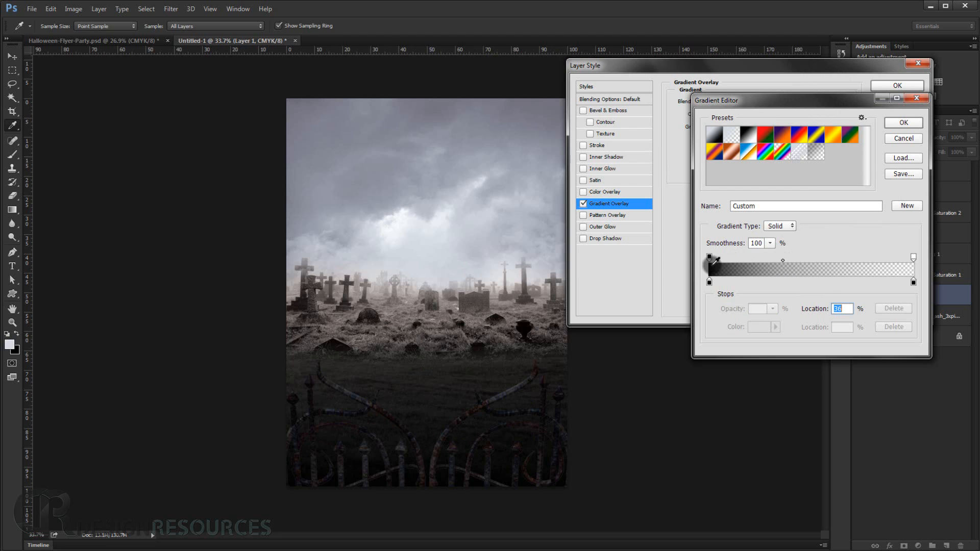
left_click_drag(788, 259, 764, 261)
left_click_drag(913, 281, 889, 282)
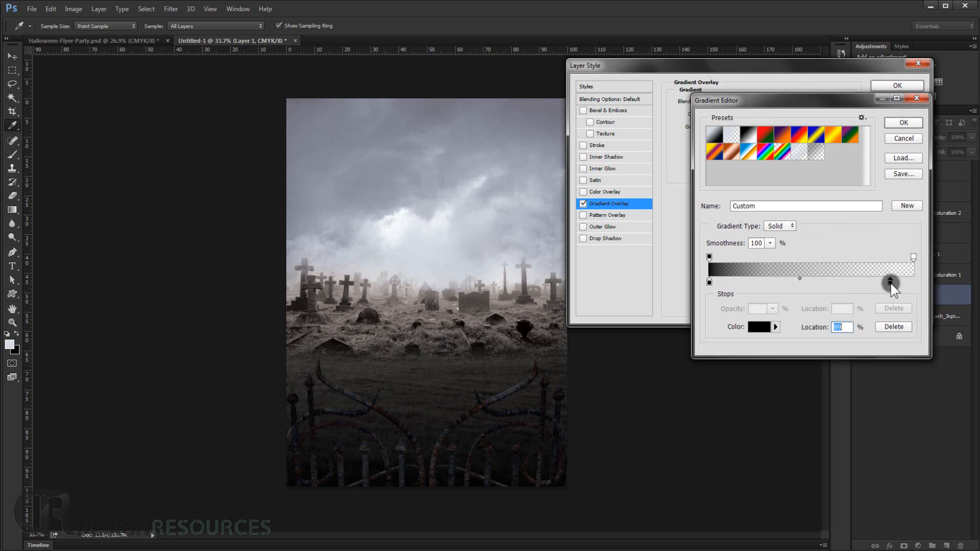
left_click_drag(800, 280, 718, 283)
left_click(709, 255)
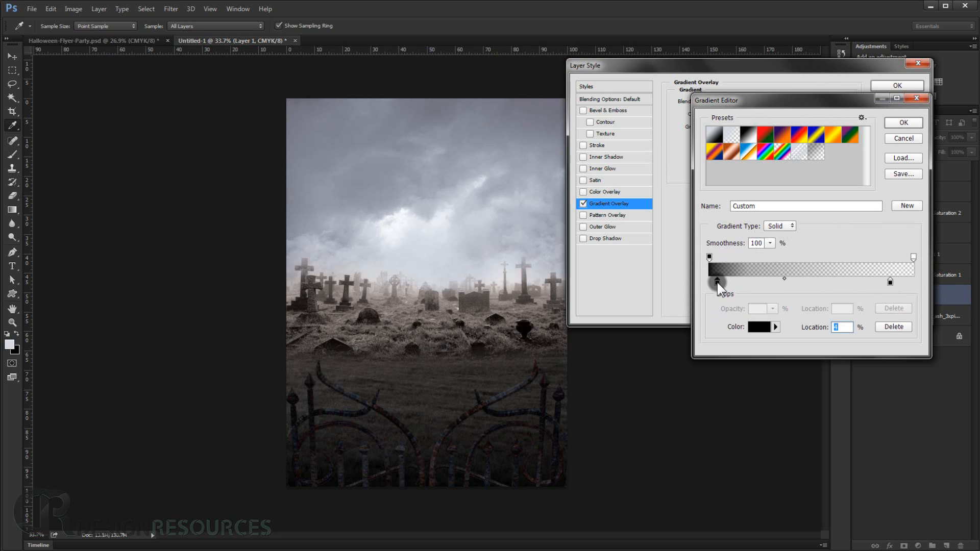
left_click(908, 124)
left_click(882, 132)
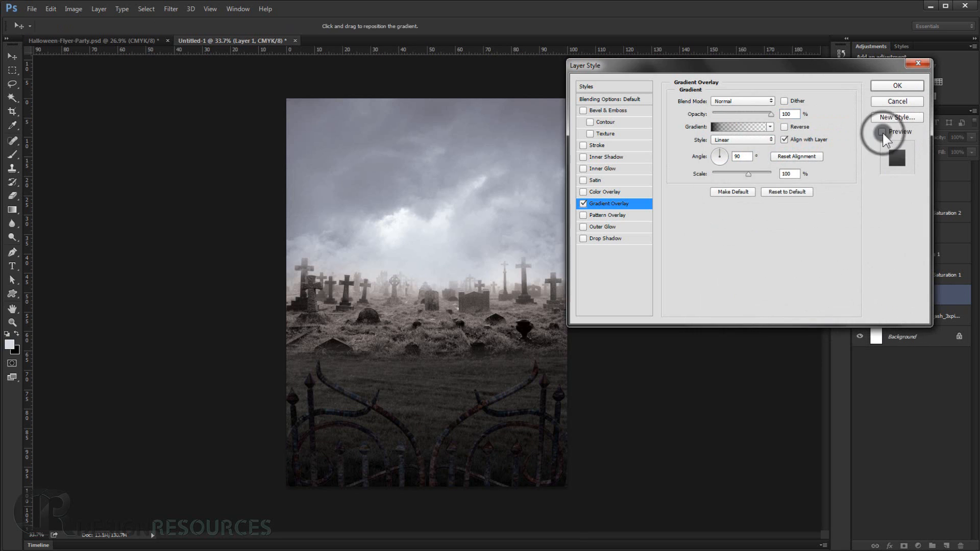
left_click(881, 131)
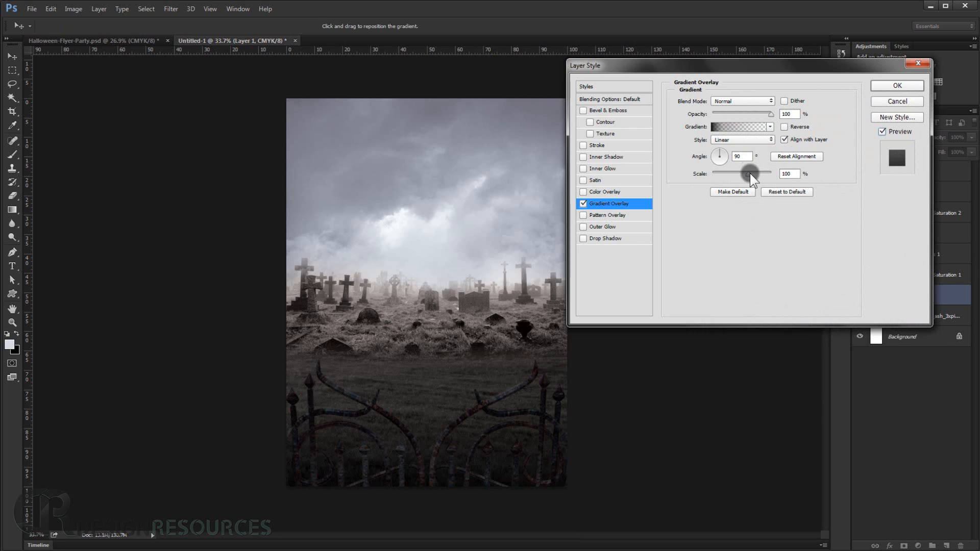
- Set the overlay scale to 96%, move the transparent stop to 74% with its midpoint at 21%, and apply the style
left_click_drag(749, 174, 747, 175)
left_click(745, 125)
left_click(890, 282)
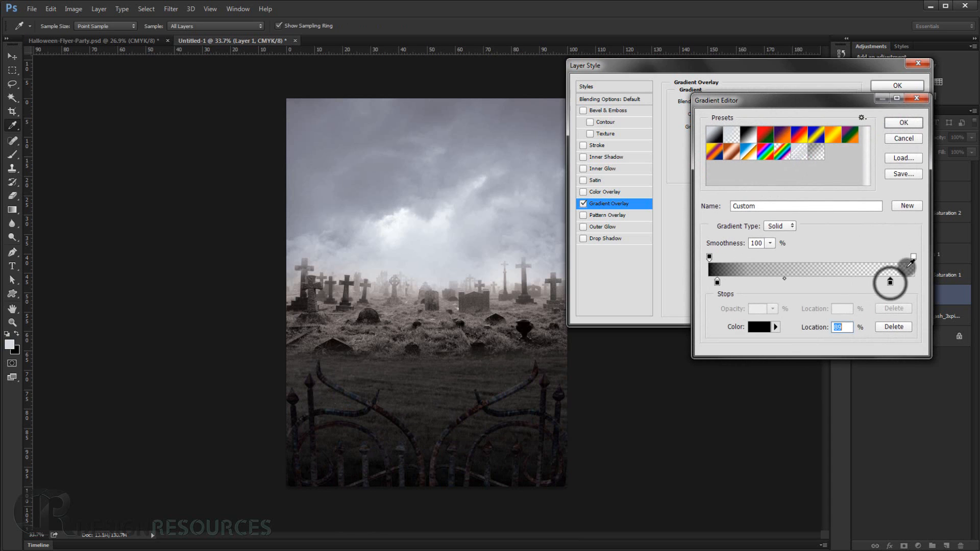
left_click_drag(913, 258, 873, 258)
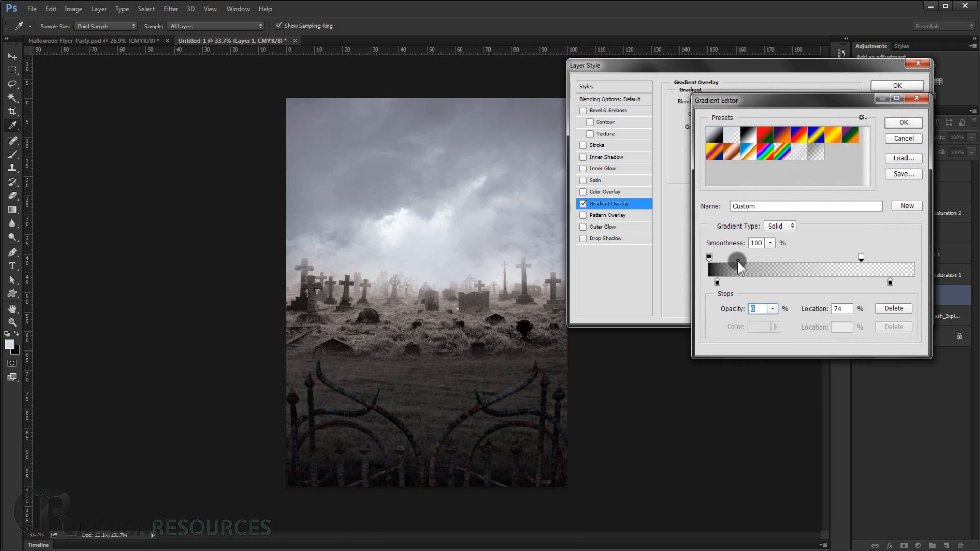
left_click_drag(736, 259, 742, 258)
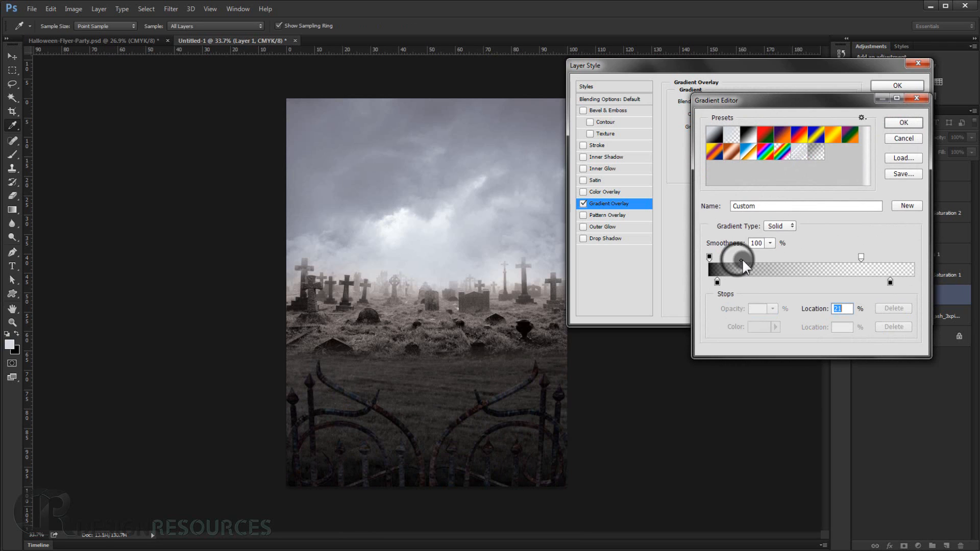
left_click(903, 125)
left_click(897, 86)
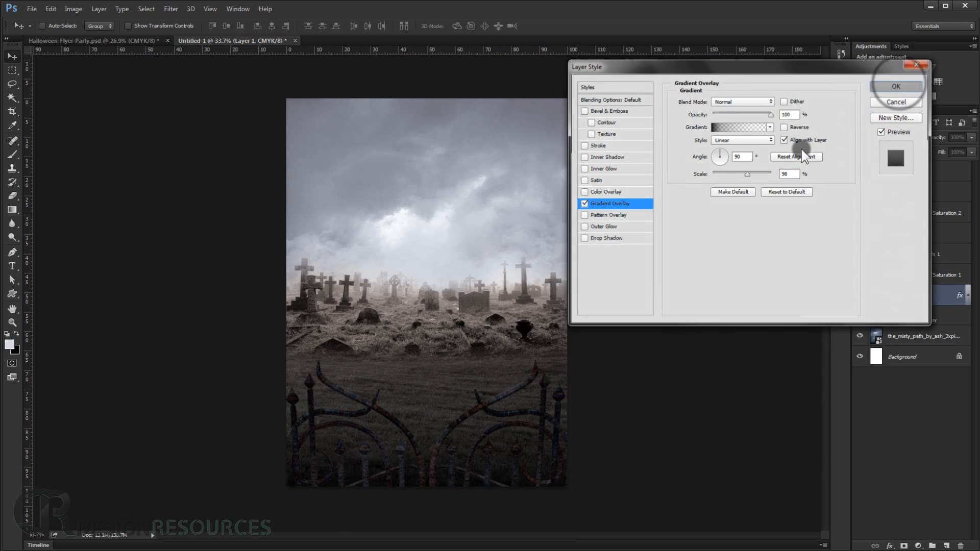
scroll(498, 381, "down", 3)
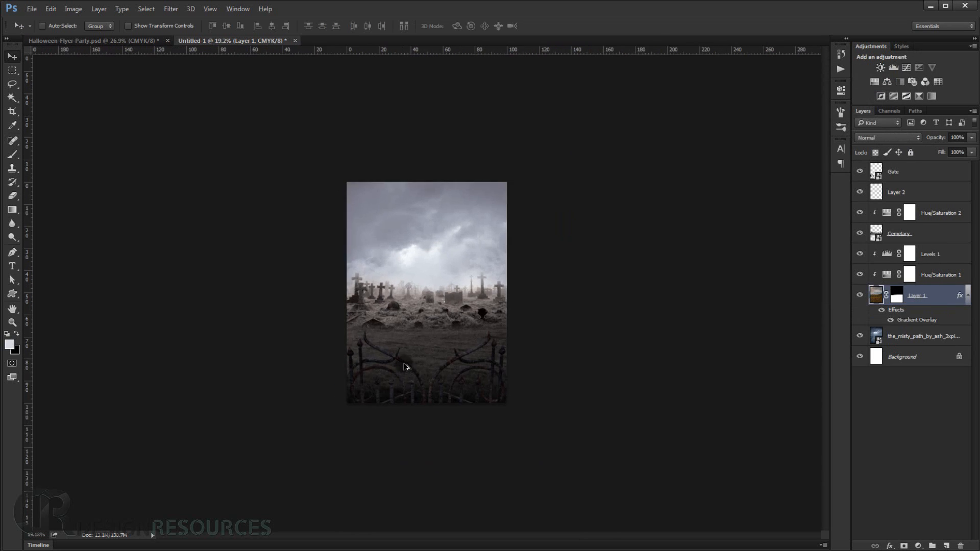
scroll(433, 439, "up", 4)
left_click_drag(433, 439, 476, 289)
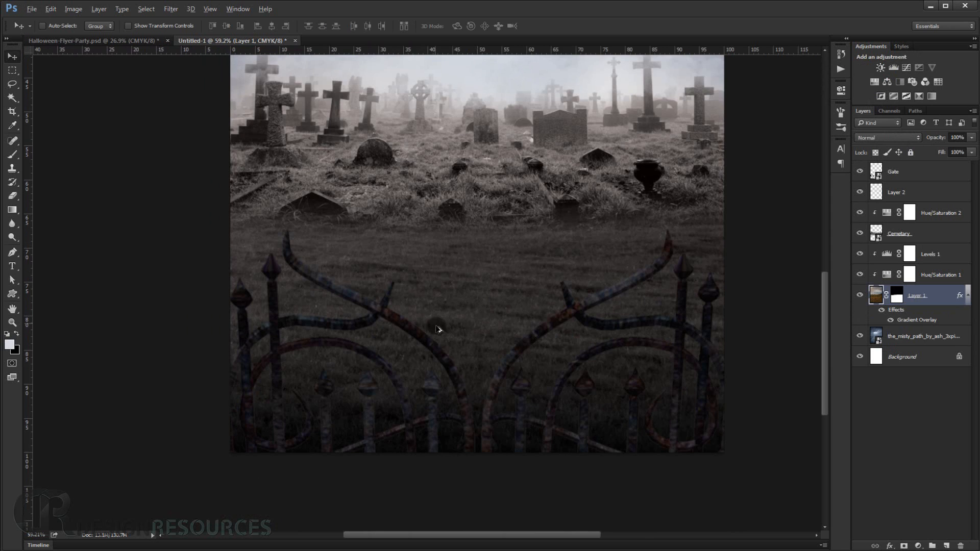
scroll(438, 326, "down", 2)
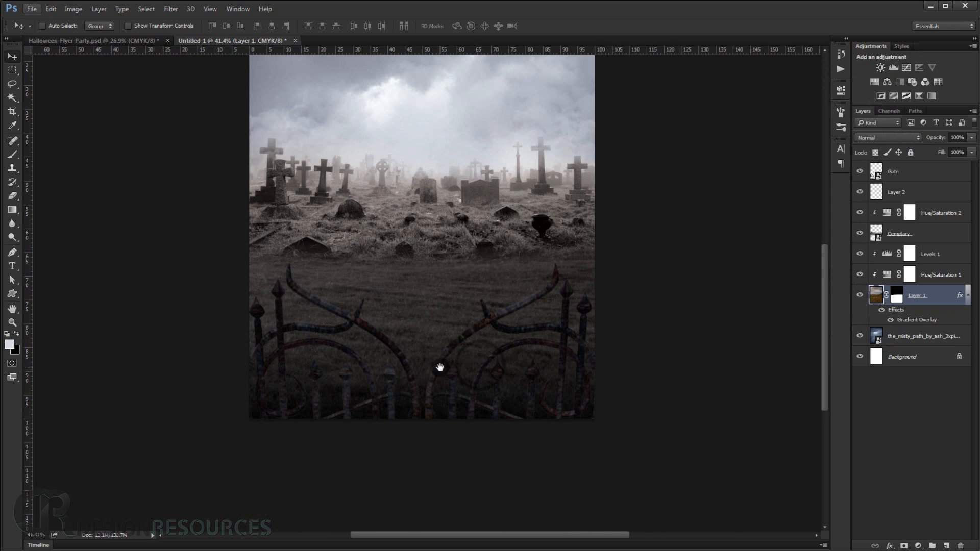
- Collapse Layer 1's effects list and add a Satin effect to the Gate layer's style
scroll(422, 372, "up", 2)
scroll(555, 349, "up", 1)
scroll(555, 348, "up", 1)
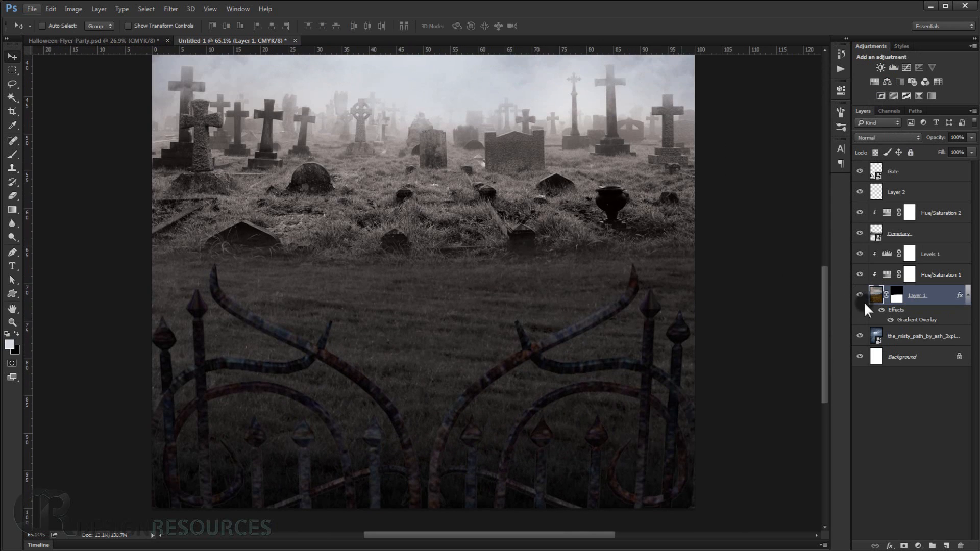
left_click(968, 295)
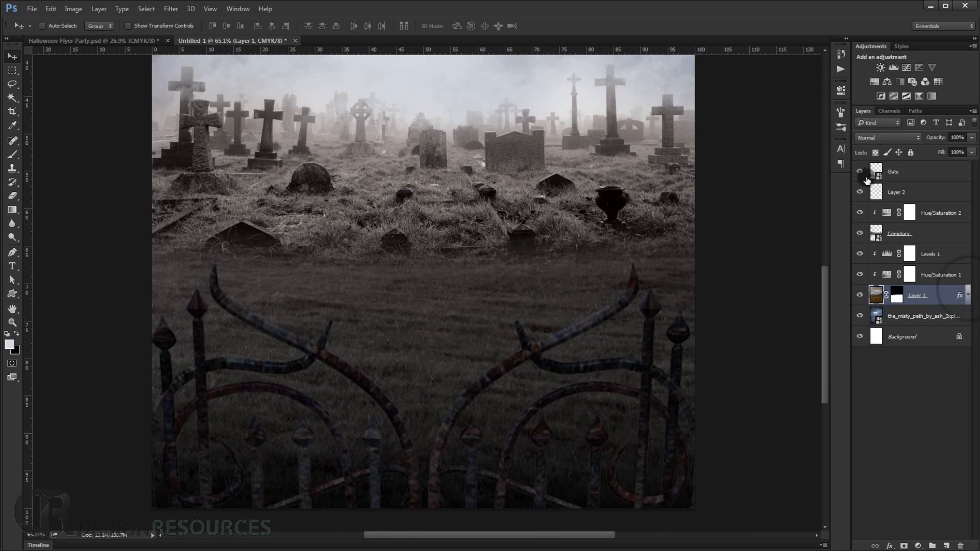
double_click(928, 171)
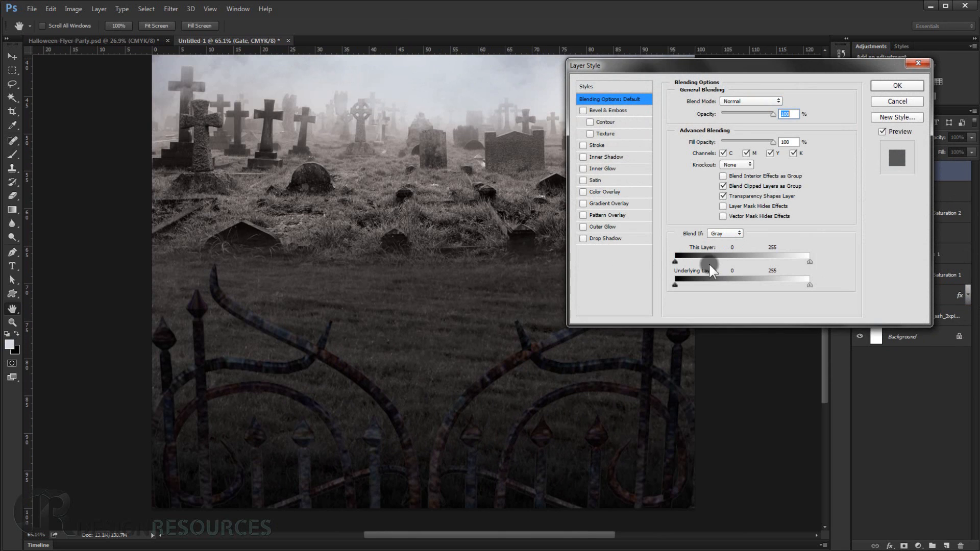
left_click(596, 180)
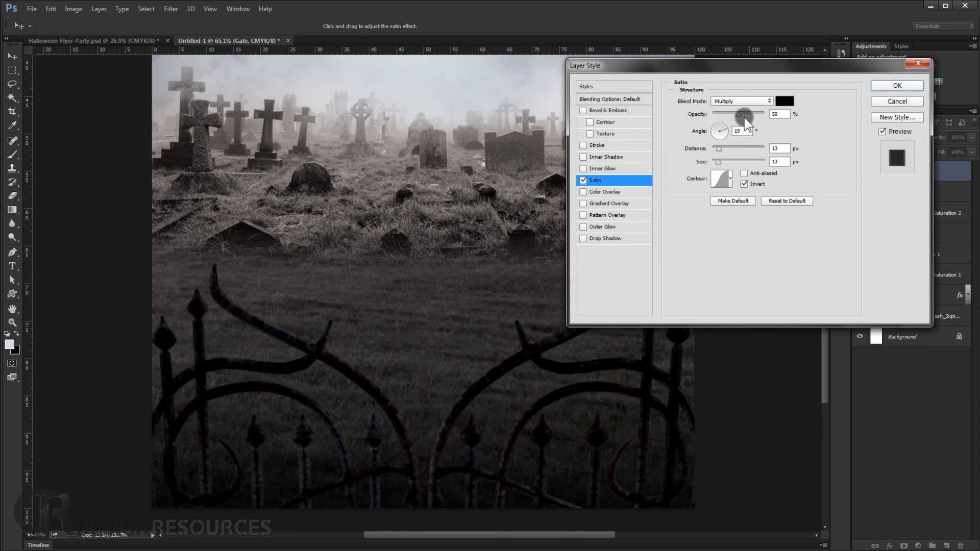
- Set the Satin blend mode to Normal and fine-tune the effect's distance and size
left_click(730, 100)
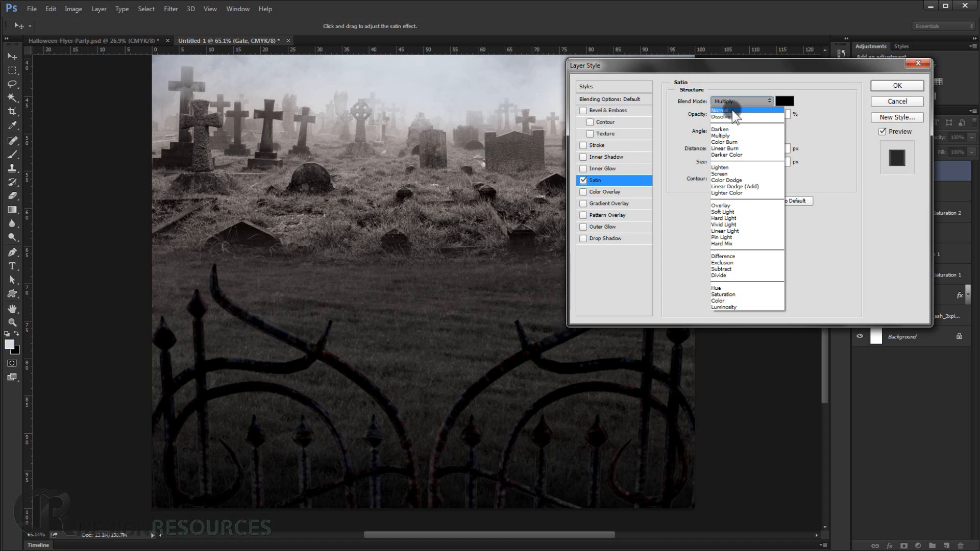
left_click(732, 109)
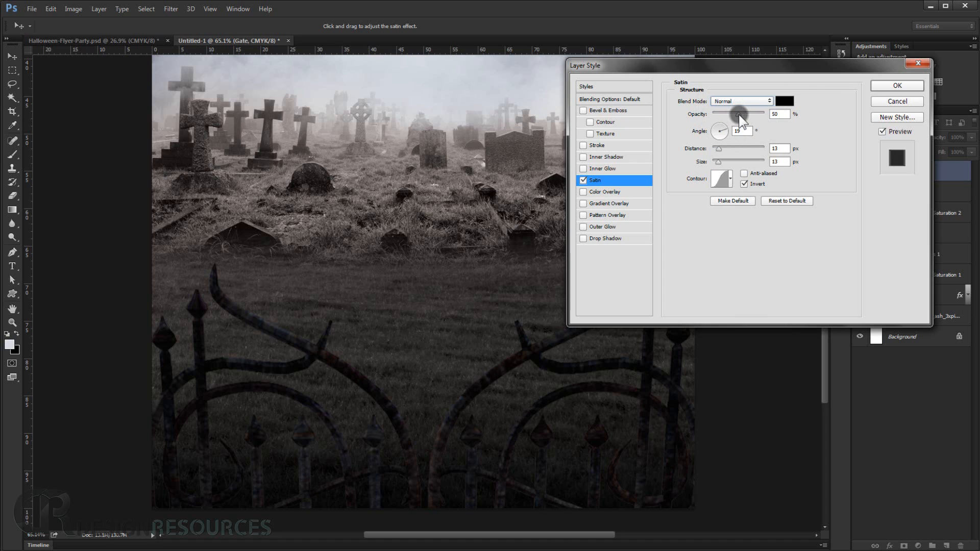
left_click_drag(717, 164, 721, 149)
left_click_drag(721, 151, 717, 149)
left_click_drag(714, 166, 716, 165)
- Add a Gradient Overlay to the Gate layer's style and choose black for the gradient's white end stop
left_click(601, 204)
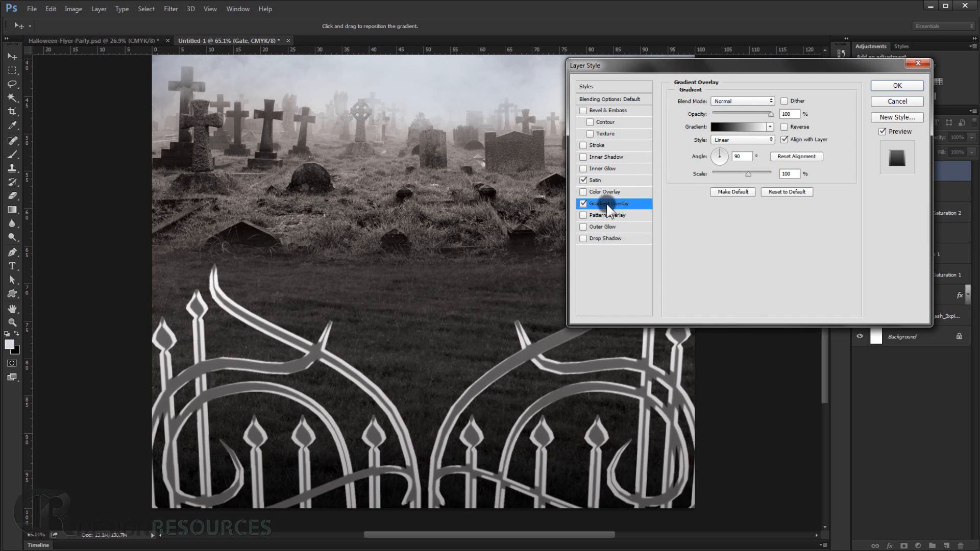
left_click(739, 127)
left_click(913, 280)
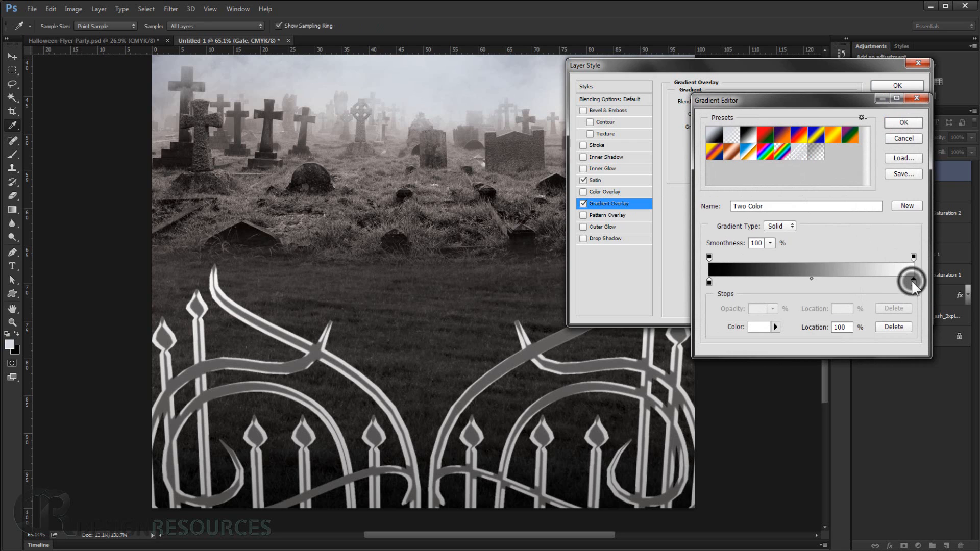
double_click(912, 281)
left_click(906, 279)
left_click(913, 281)
double_click(914, 283)
mouse_move(756, 375)
left_mouse_down()
mouse_move(701, 380)
mouse_move(645, 414)
left_mouse_up()
left_click(890, 269)
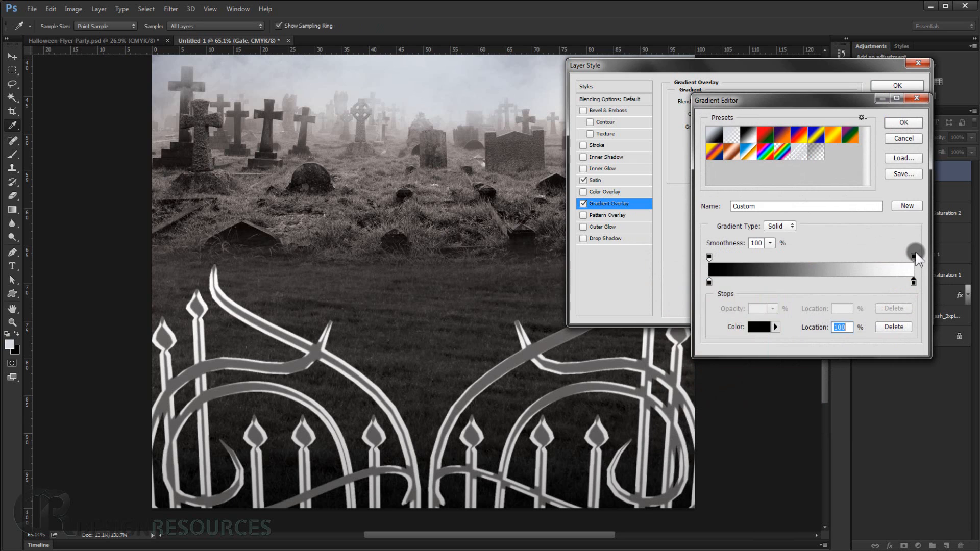
- Make the gate gradient fade from black to transparent, with the end stop's opacity at 0% and its colour at 000000
left_click(913, 257)
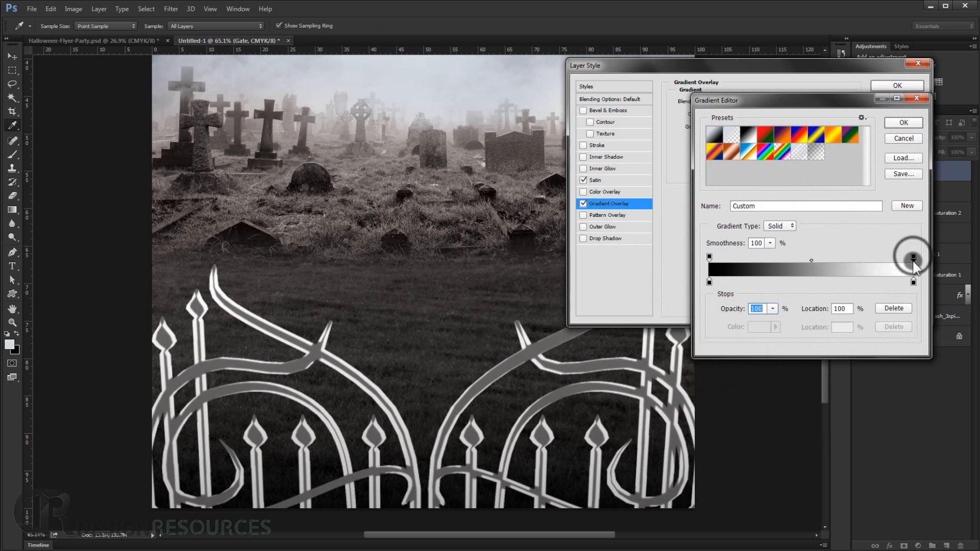
left_click(772, 309)
left_click_drag(773, 320, 732, 322)
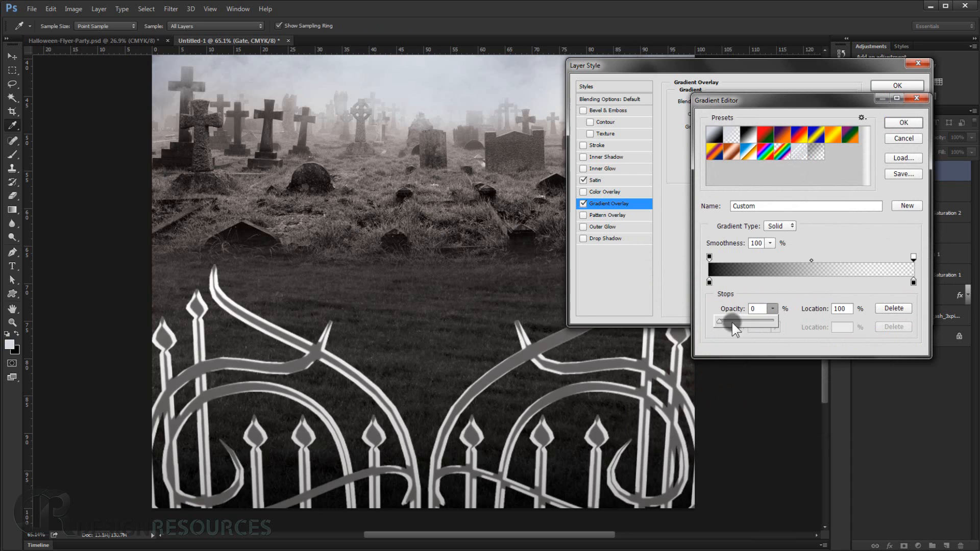
left_click(913, 282)
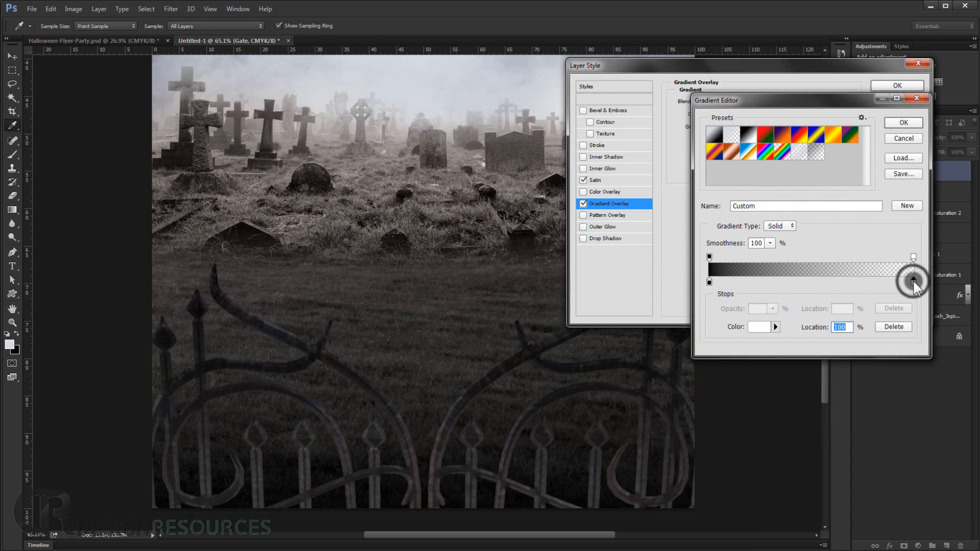
double_click(913, 282)
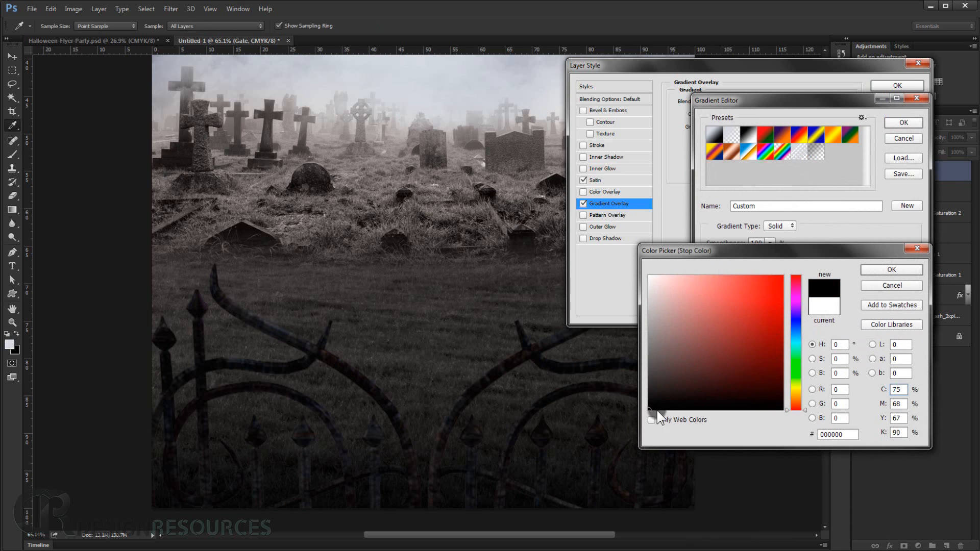
left_click(901, 274)
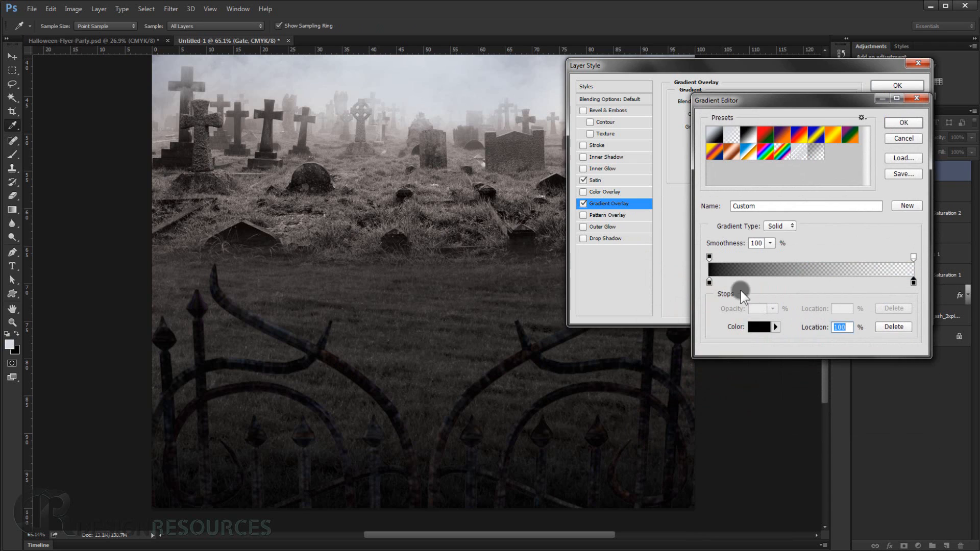
- Set the gradient's opacity midpoint to 31%, the colour midpoint to 43% and the opaque stop to 13%, and accept the gradient
left_click(709, 256)
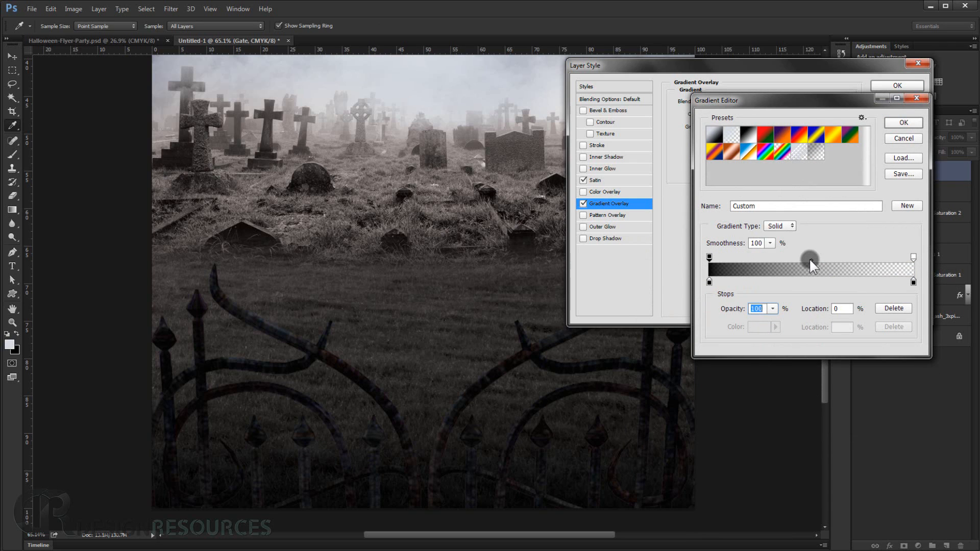
left_click_drag(810, 258, 774, 263)
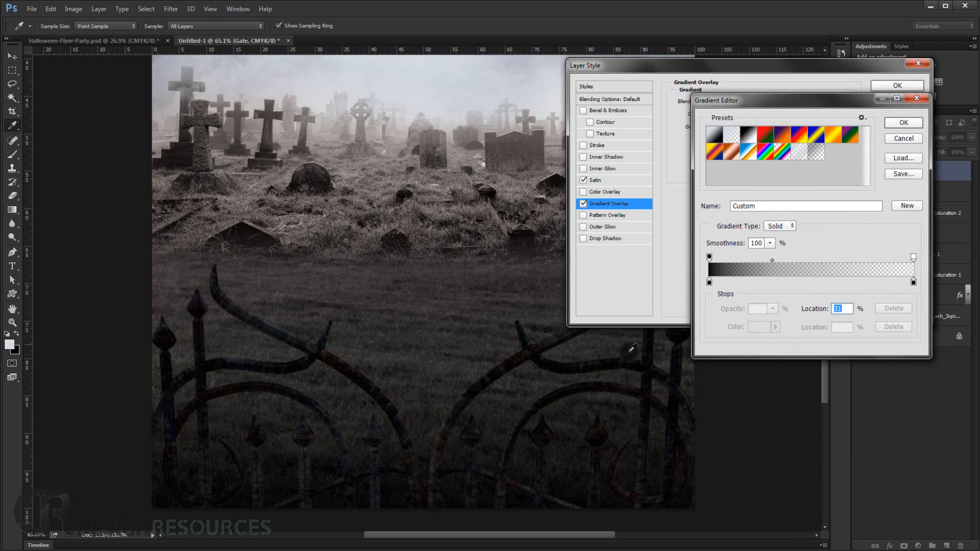
left_click(706, 282)
left_click_drag(712, 284, 724, 283)
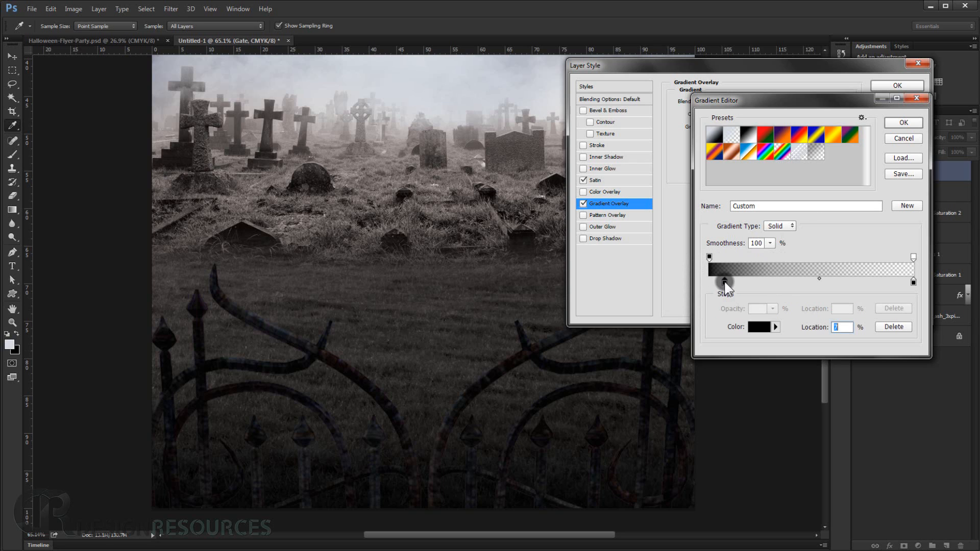
left_click(819, 278)
left_click_drag(724, 281, 680, 274)
left_click_drag(811, 279, 803, 279)
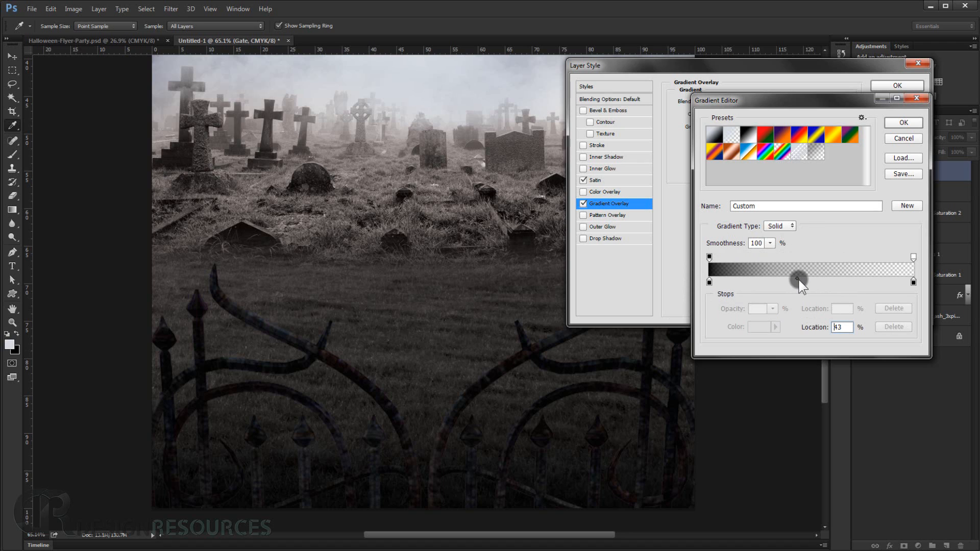
left_click(709, 282)
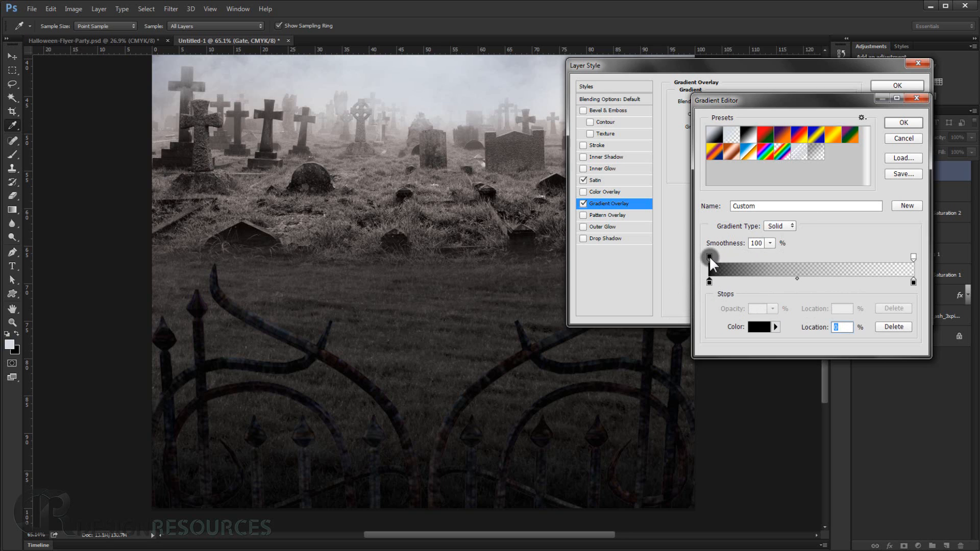
left_click_drag(709, 257, 734, 257)
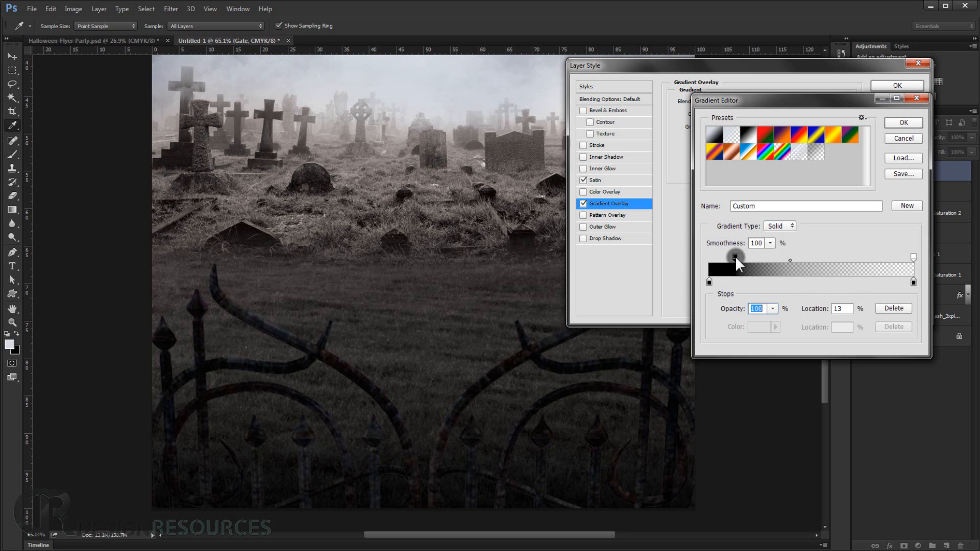
left_click(899, 123)
- Compare the gate overlay with the preview off and the gradient reversed, set its scale to 133% and apply the style
left_click(883, 131)
left_click(882, 132)
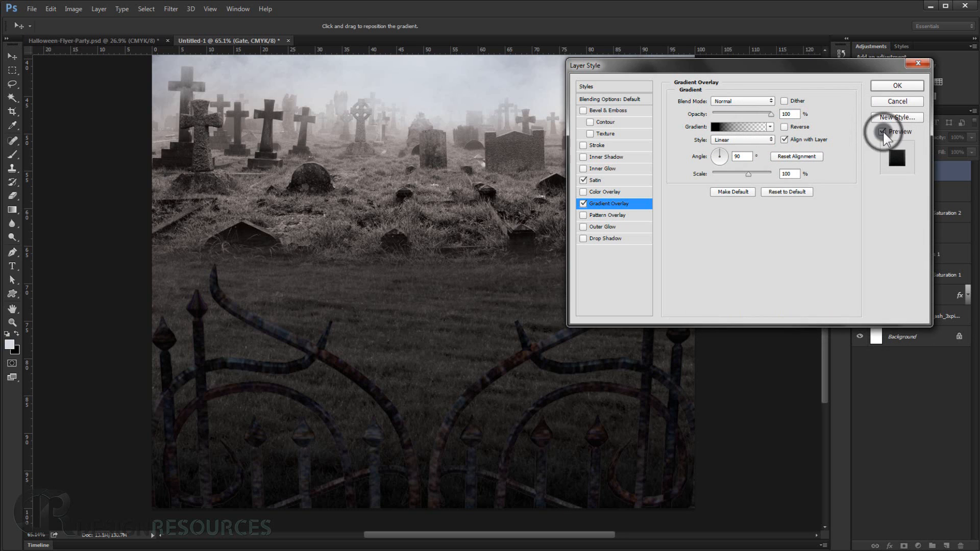
left_click(784, 127)
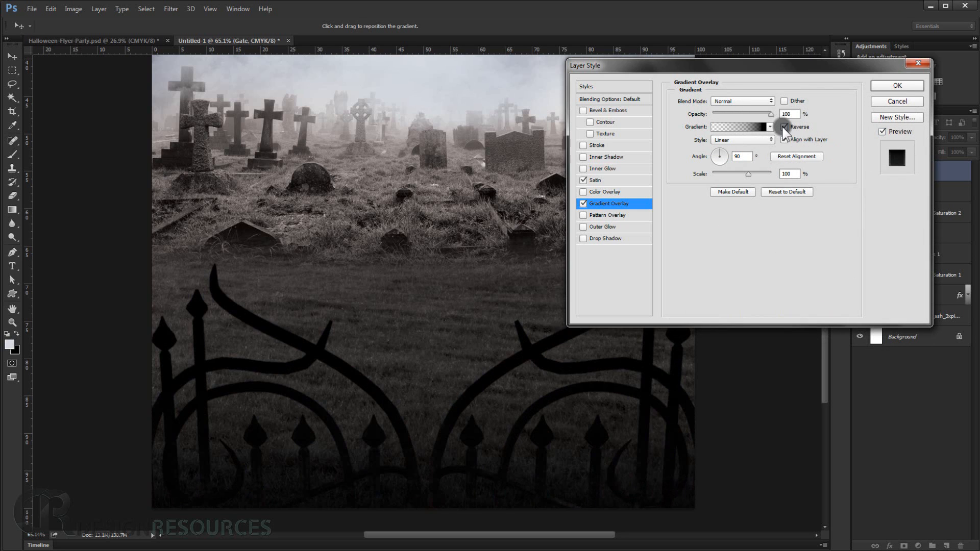
left_click(784, 127)
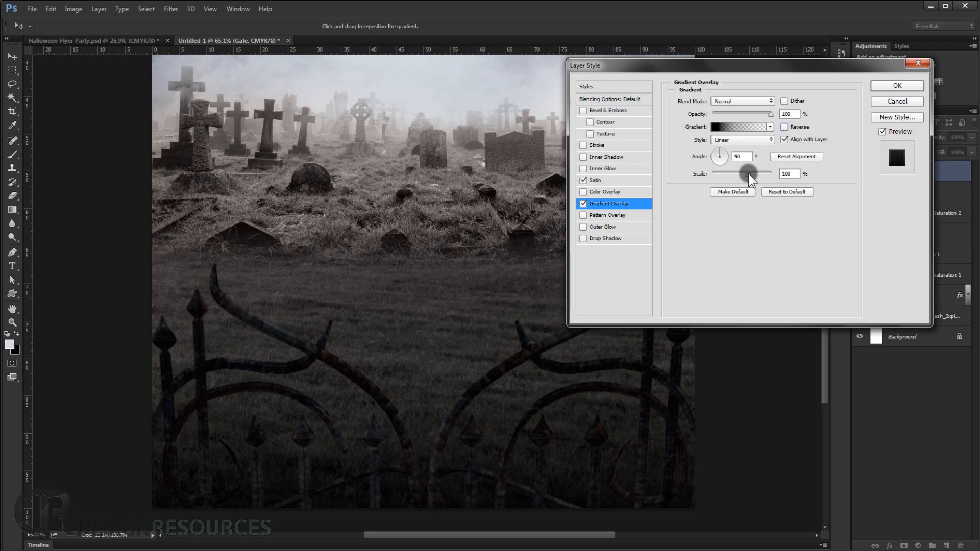
mouse_move(748, 173)
left_mouse_down()
mouse_move(737, 179)
mouse_move(763, 176)
left_mouse_up()
left_click(897, 85)
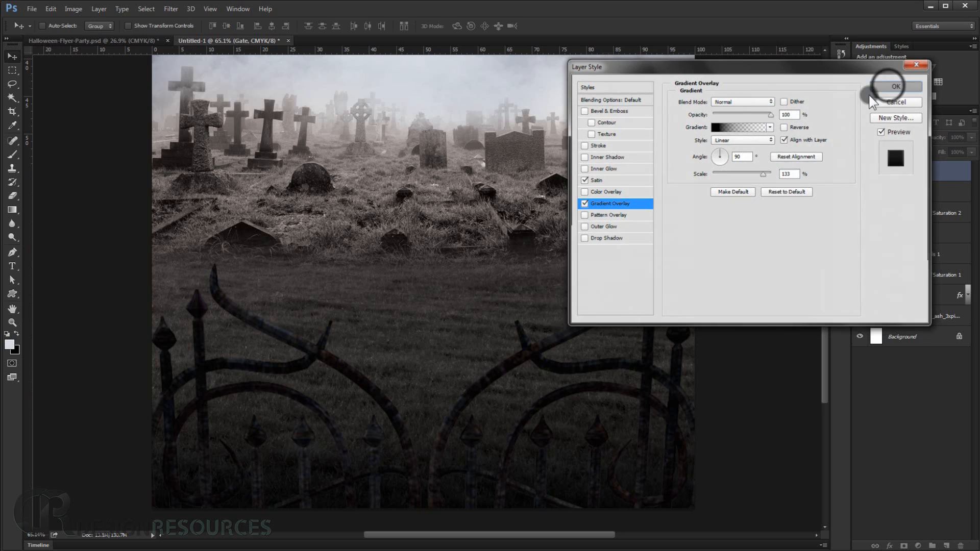
- Compare the gate with its layer effects hidden and shown, and examine it up close and within the whole flyer
scroll(601, 337, "down", 5)
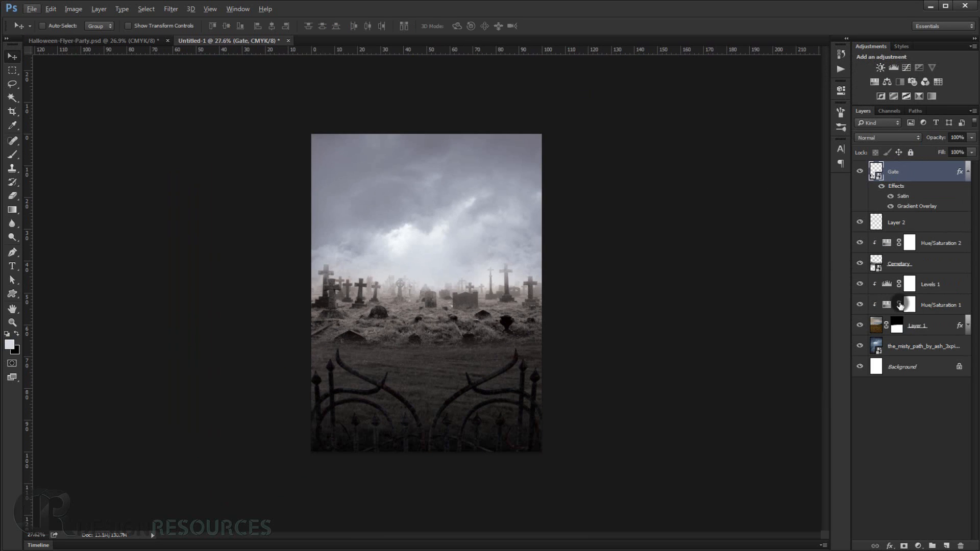
left_click(880, 187)
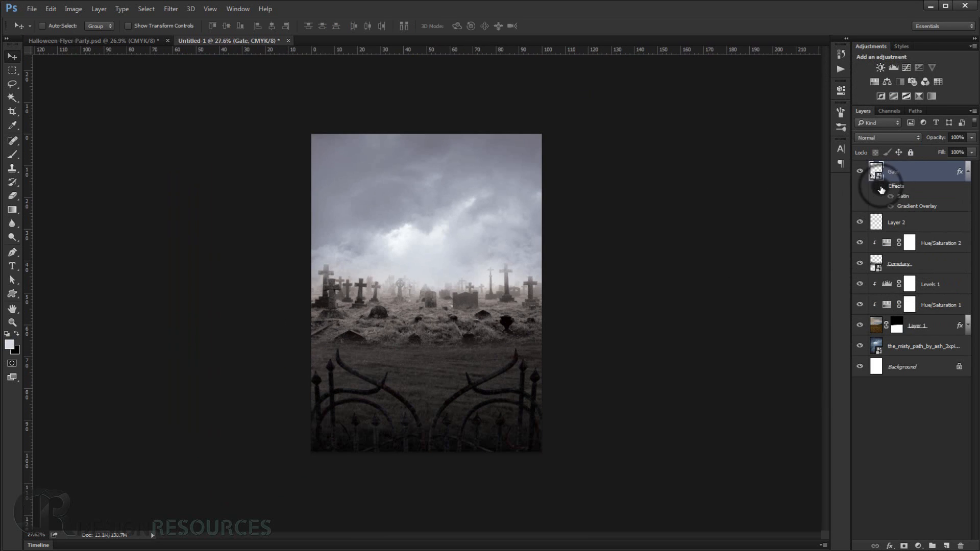
left_click(881, 186)
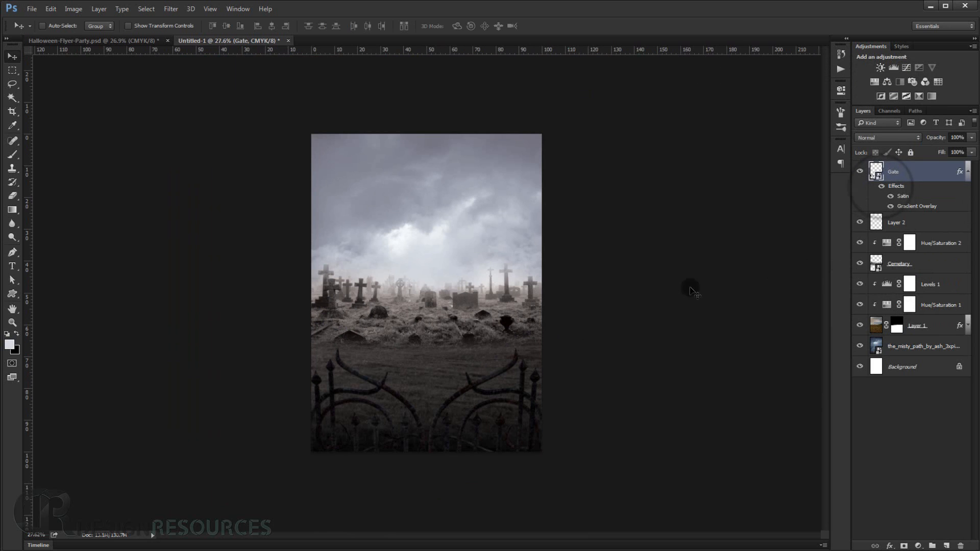
scroll(499, 472, "up", 5)
left_click_drag(463, 473, 479, 413)
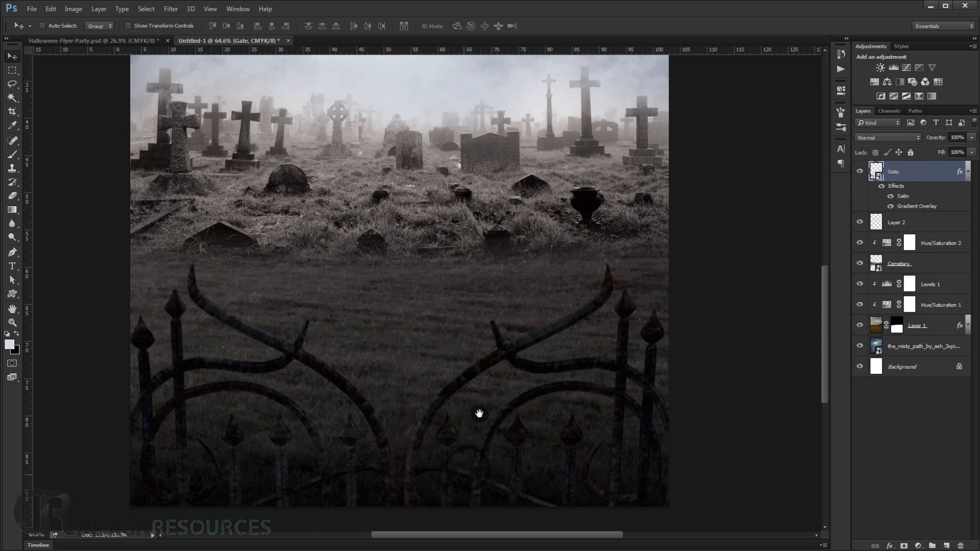
scroll(467, 416, "down", 4)
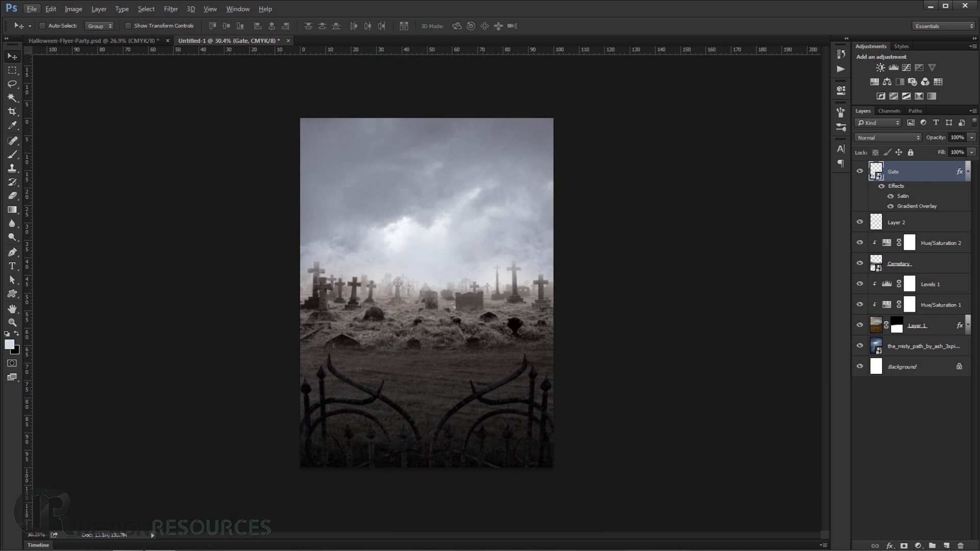
- Place Tree02.png from the tutorial folder, scale it to about 180% and rotate it -14.44° at the flyer's upper right edge
key("alt+Tab")
left_click(556, 181)
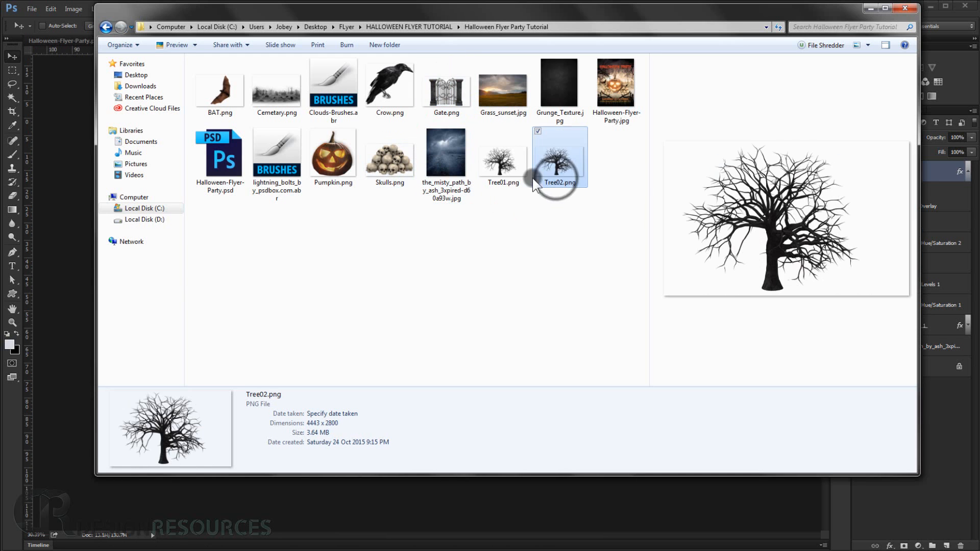
left_click_drag(513, 174, 416, 231)
left_click_drag(444, 271, 575, 156)
left_click_drag(637, 239, 701, 297)
left_click_drag(748, 221, 642, 190)
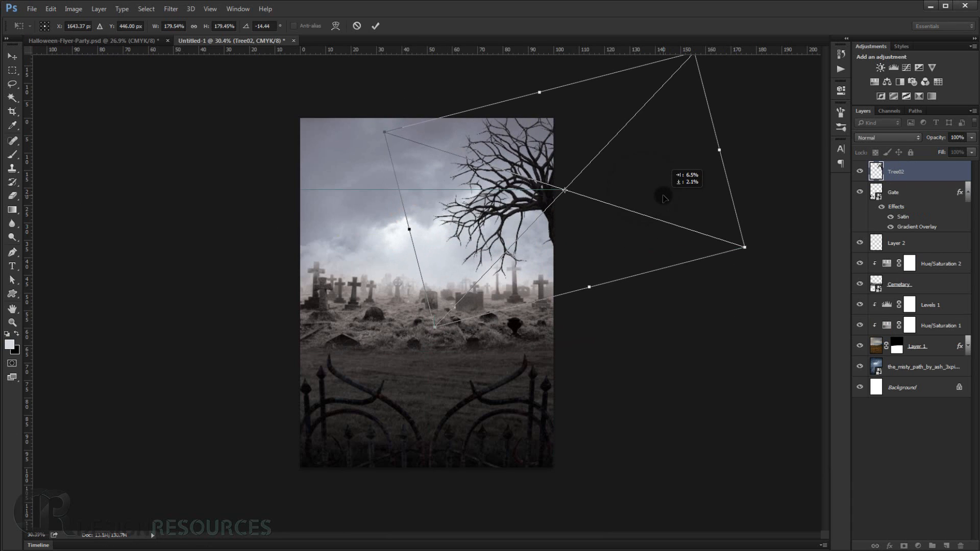
- Enlarge the tree to about 267% and position it so only its branches reach in from the flyer's right edge
left_click_drag(744, 248, 815, 286)
left_click_drag(592, 236, 685, 233)
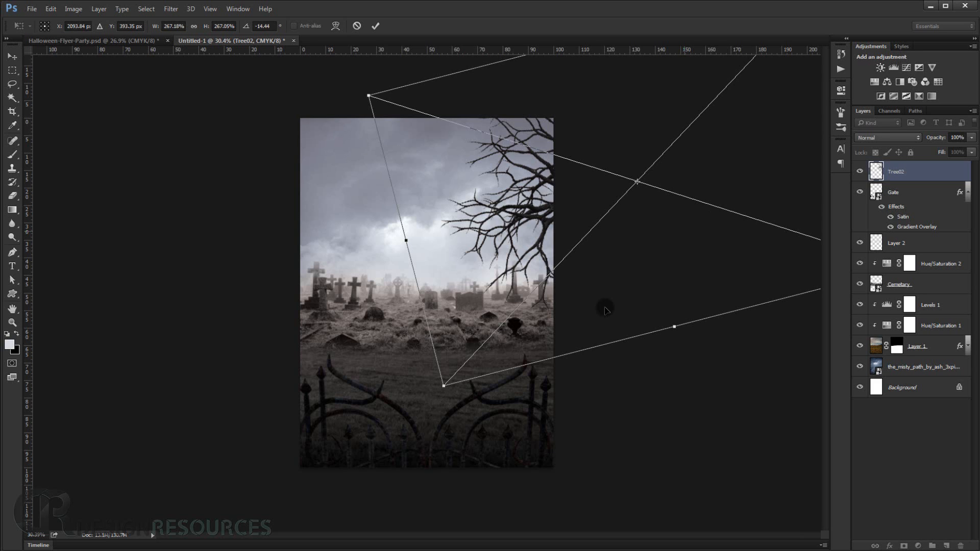
left_click_drag(677, 235, 675, 240)
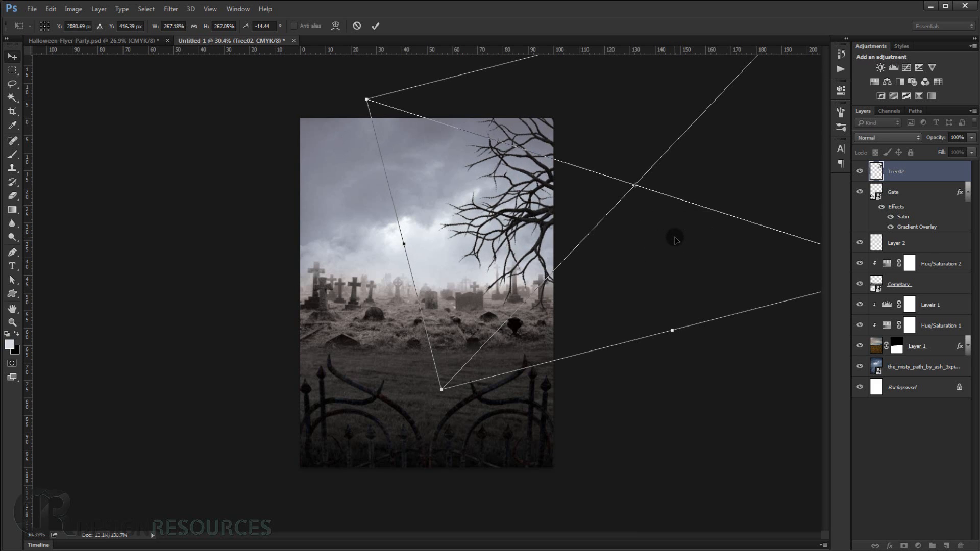
key("Return")
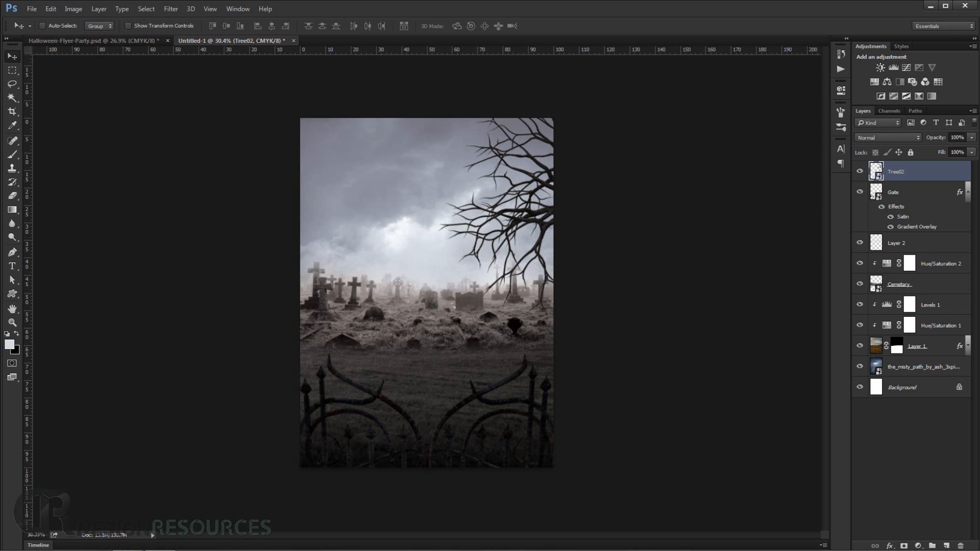
- Place Tree01.png from the tutorial folder at the flyer's left edge and enlarge it to about 237%
key("alt+Tab")
left_click_drag(504, 164, 66, 210)
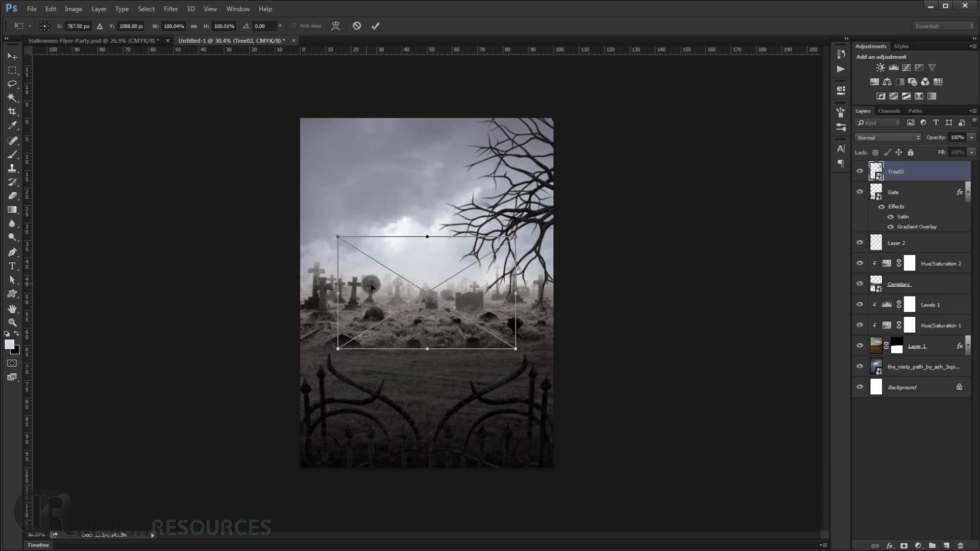
left_click_drag(461, 327, 347, 259)
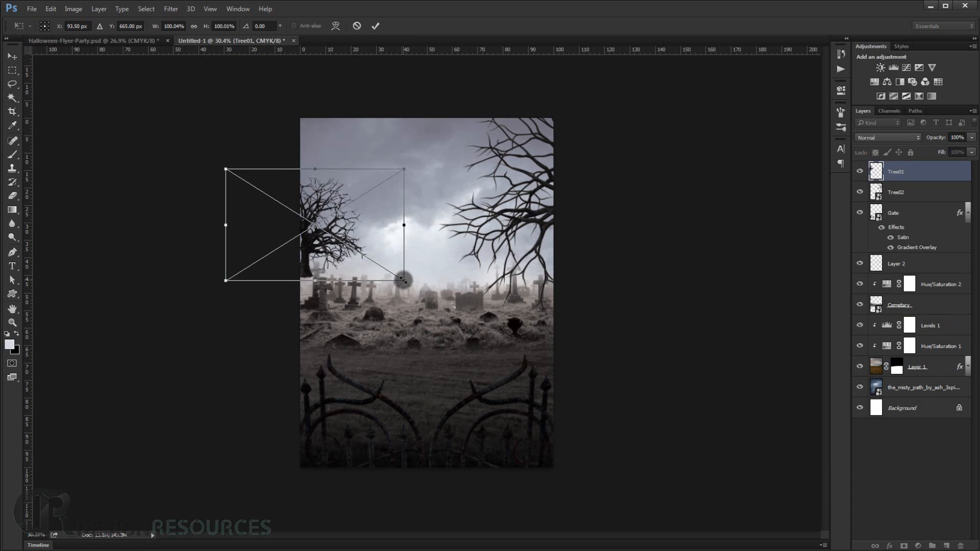
left_click_drag(402, 280, 610, 352)
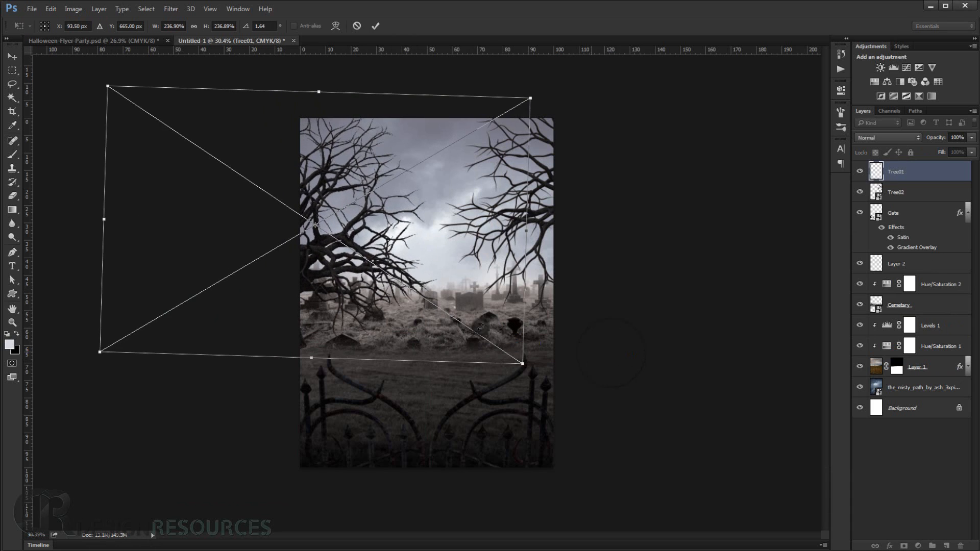
- Try rotating the left tree to about -25°, 14°, 36° and 3° while shifting it across the flyer's left edge
left_click_drag(409, 298, 367, 230)
left_click_drag(545, 305, 489, 163)
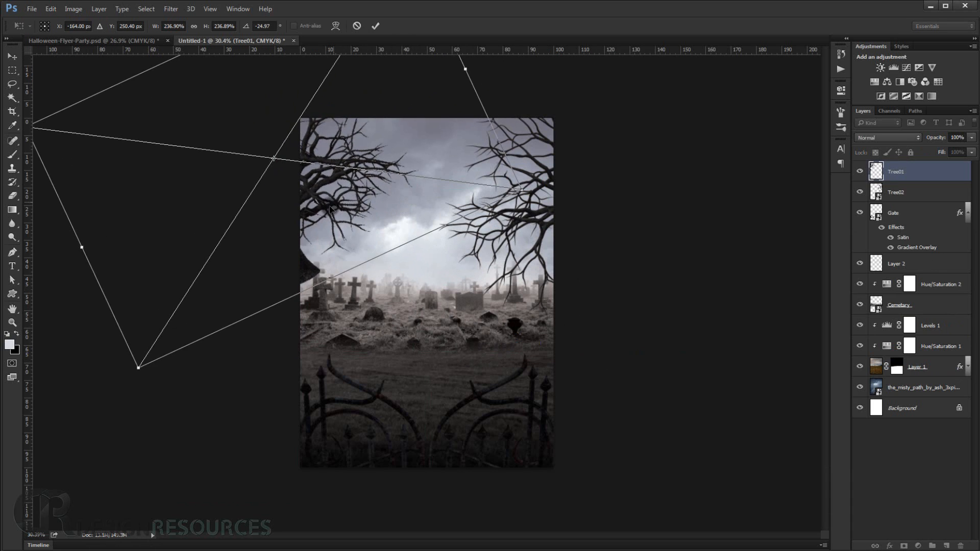
left_click_drag(330, 207, 297, 255)
left_click_drag(514, 183, 454, 349)
left_click_drag(350, 256, 396, 232)
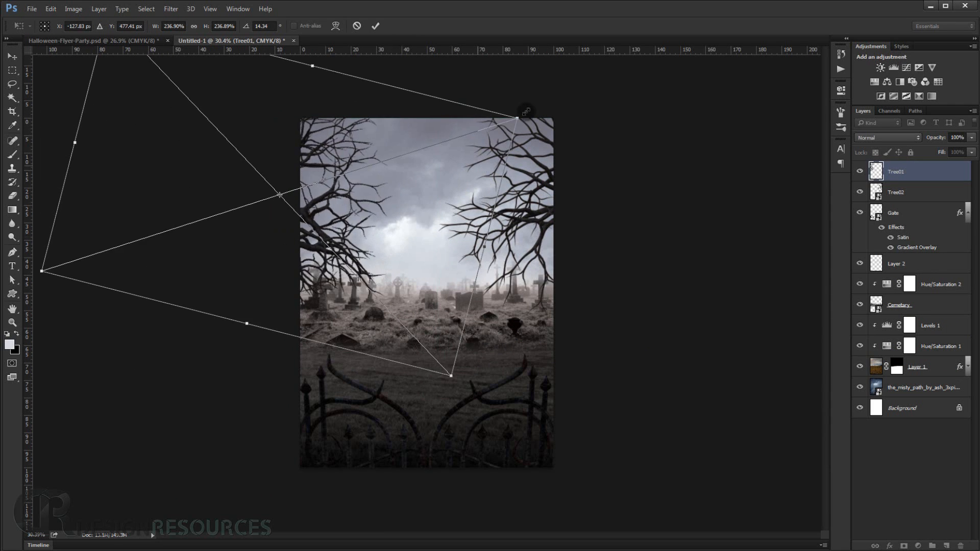
left_click_drag(572, 59, 581, 176)
left_click_drag(377, 241, 376, 223)
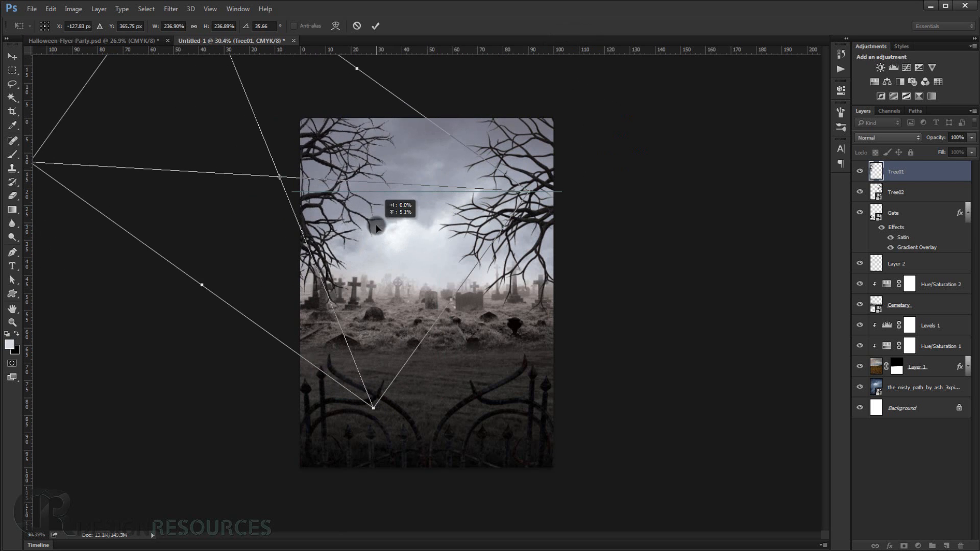
left_click_drag(628, 169, 502, 35)
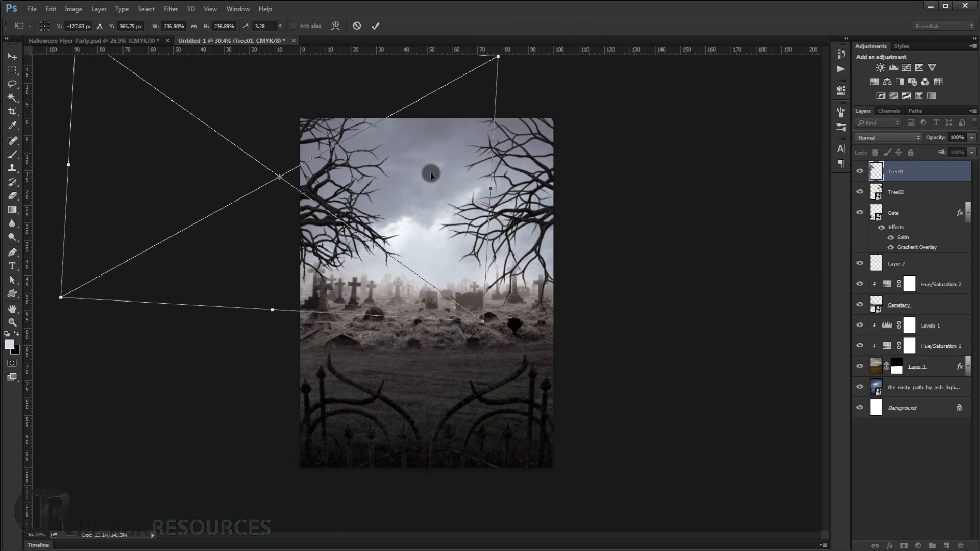
mouse_move(415, 173)
left_mouse_down()
mouse_move(433, 174)
mouse_move(418, 177)
left_mouse_up()
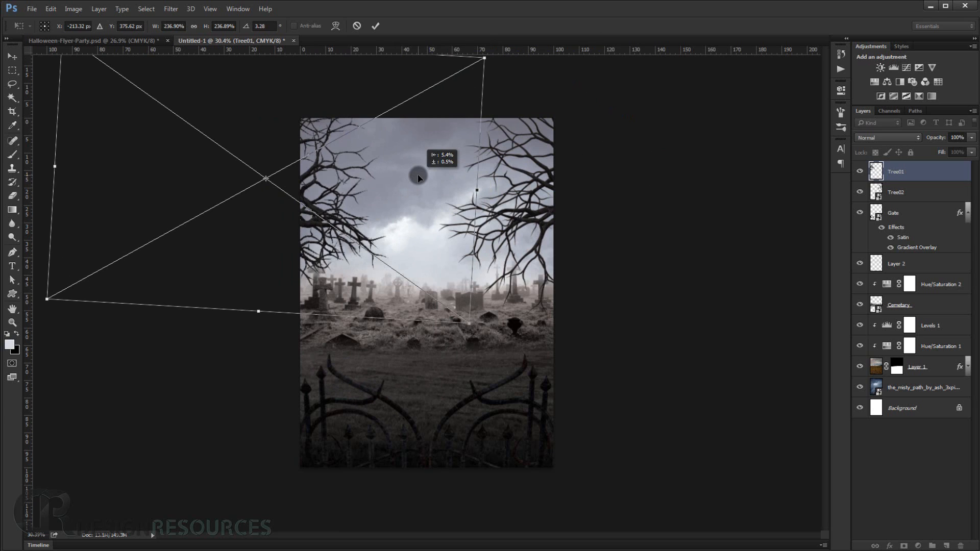
- Rotate the left tree to 15.44°, position it so only its branches reach in from the left edge, and apply the placement
left_click_drag(537, 49, 561, 28)
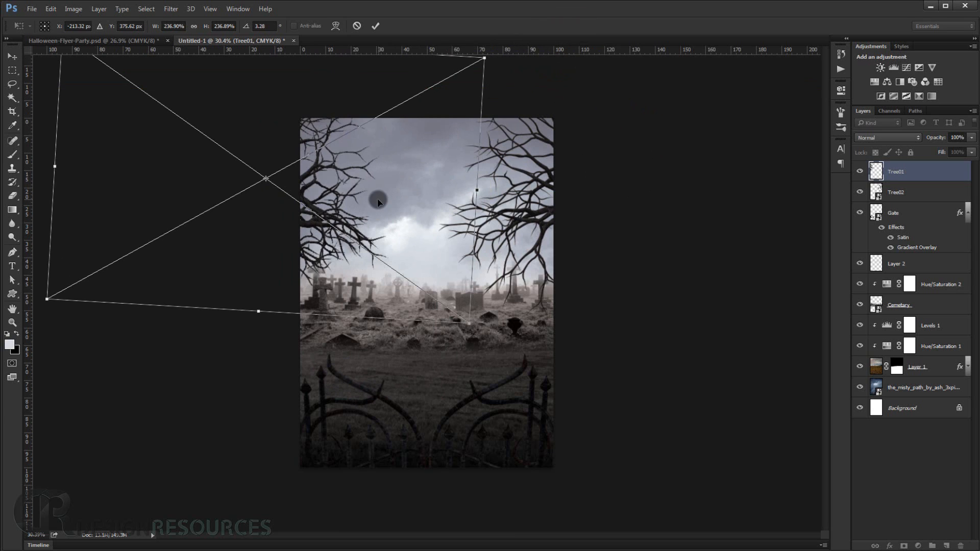
left_click_drag(383, 201, 390, 183)
left_click_drag(525, 223, 529, 205)
left_click_drag(416, 206, 391, 237)
left_click_drag(557, 236, 459, 382)
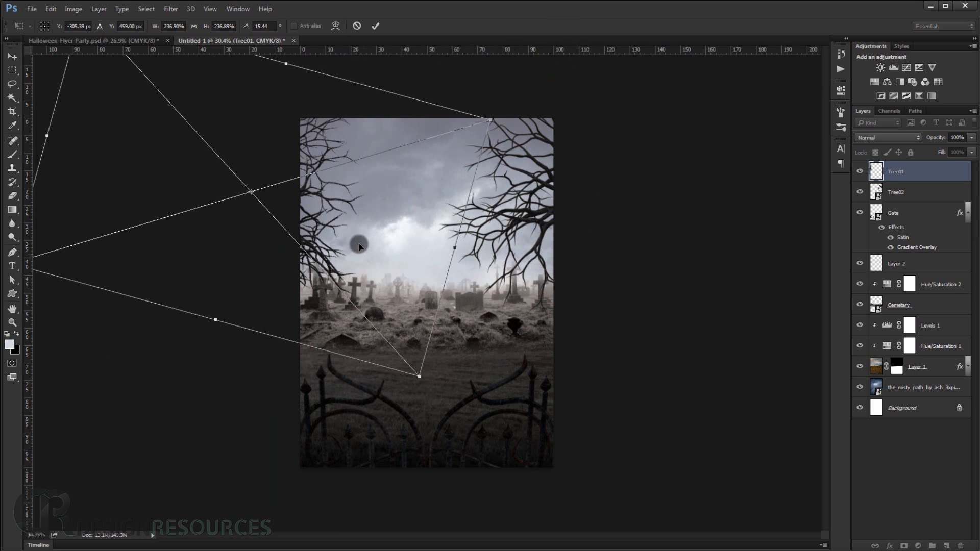
left_click_drag(368, 238, 383, 221)
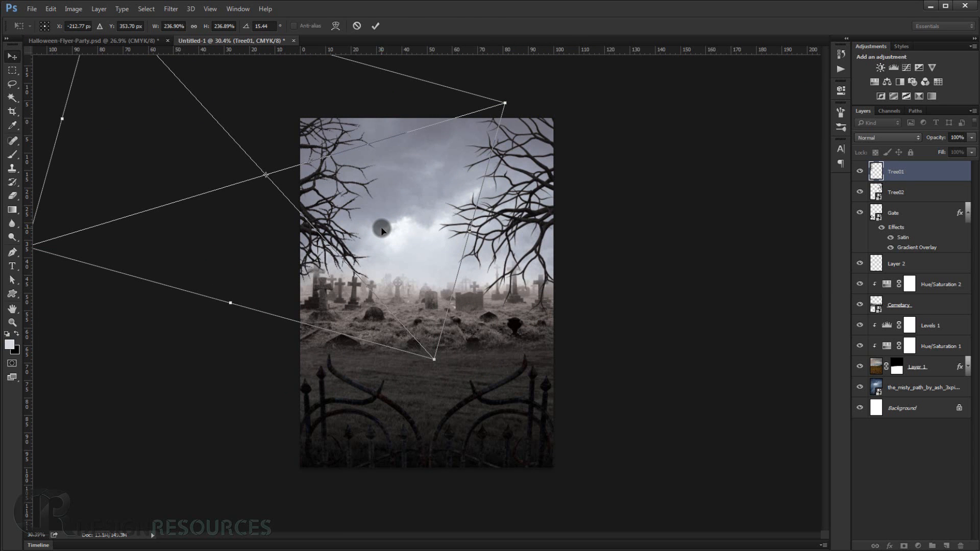
key("Return")
- Collapse the effects list under the Gate layer
key("ctrl+0")
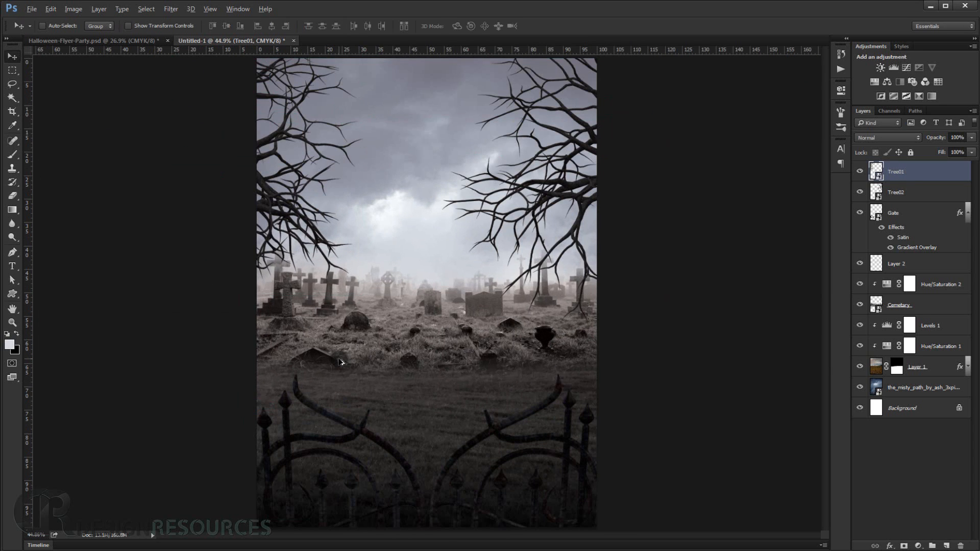
scroll(340, 362, "up", 3)
left_click_drag(444, 364, 353, 448)
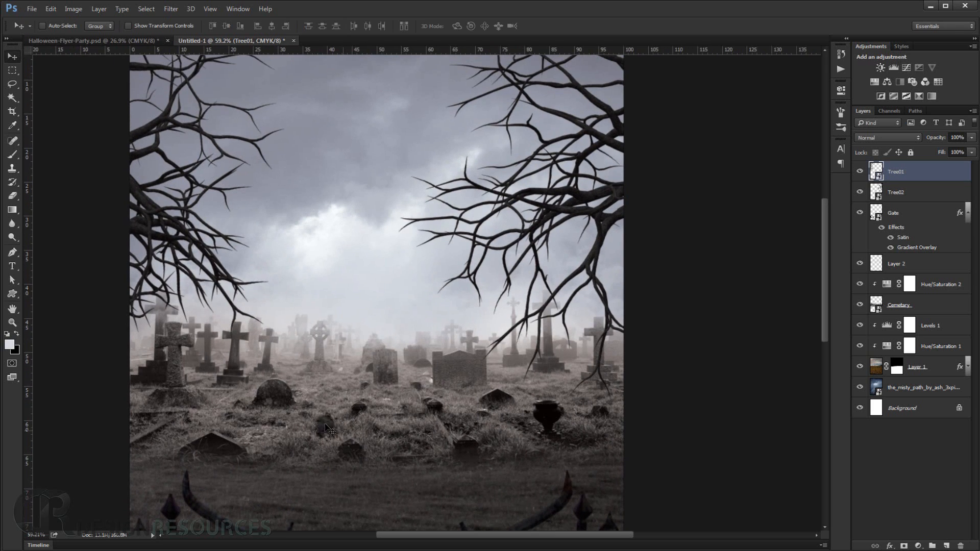
scroll(321, 408, "down", 3)
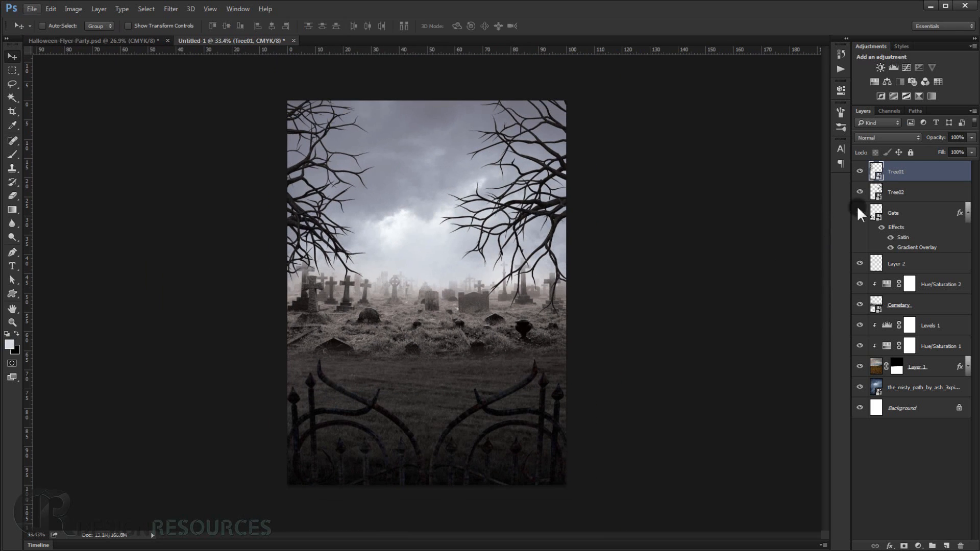
left_click(968, 213)
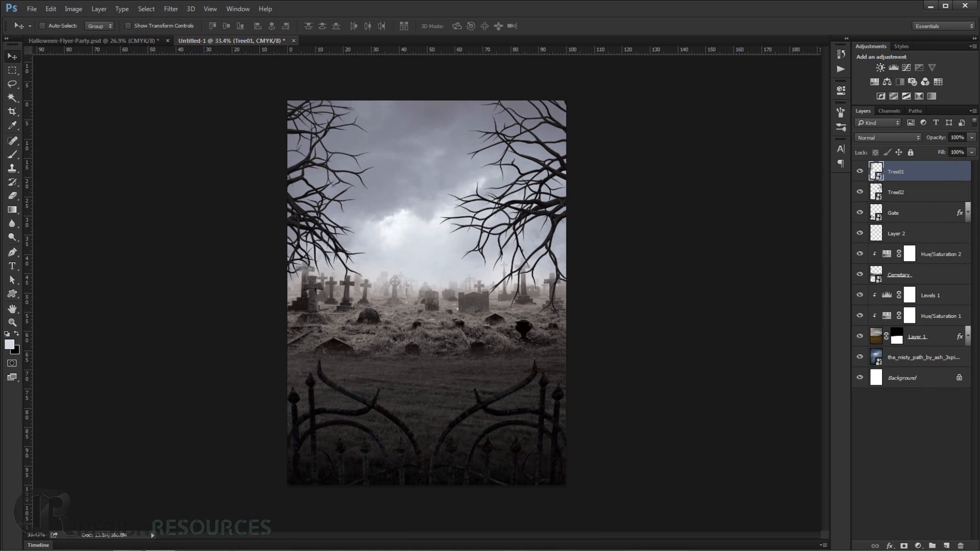
- Place Pumpkin.png from the tutorial folder, scale it to about 15% and centre it on the grass just above the gate
left_click(128, 550)
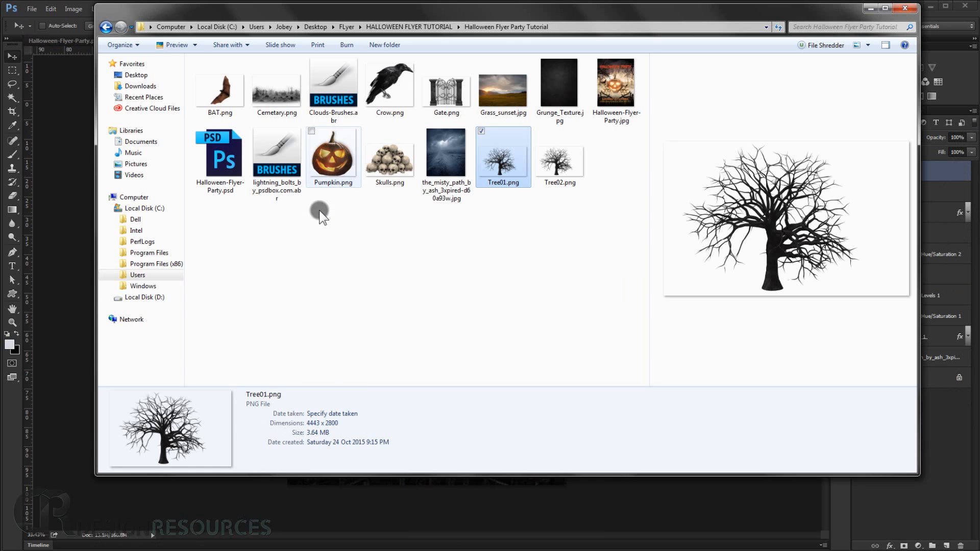
left_click(333, 176)
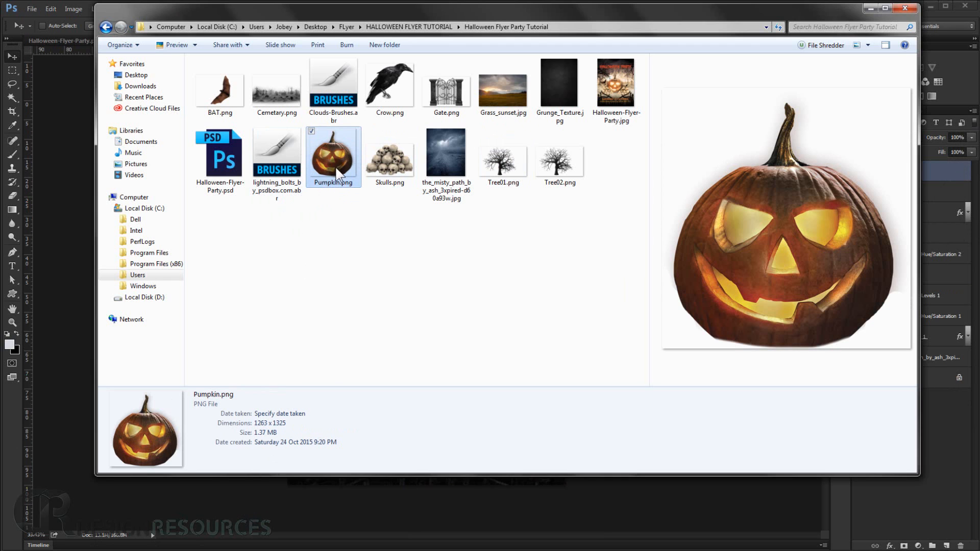
left_click_drag(289, 203, 72, 313)
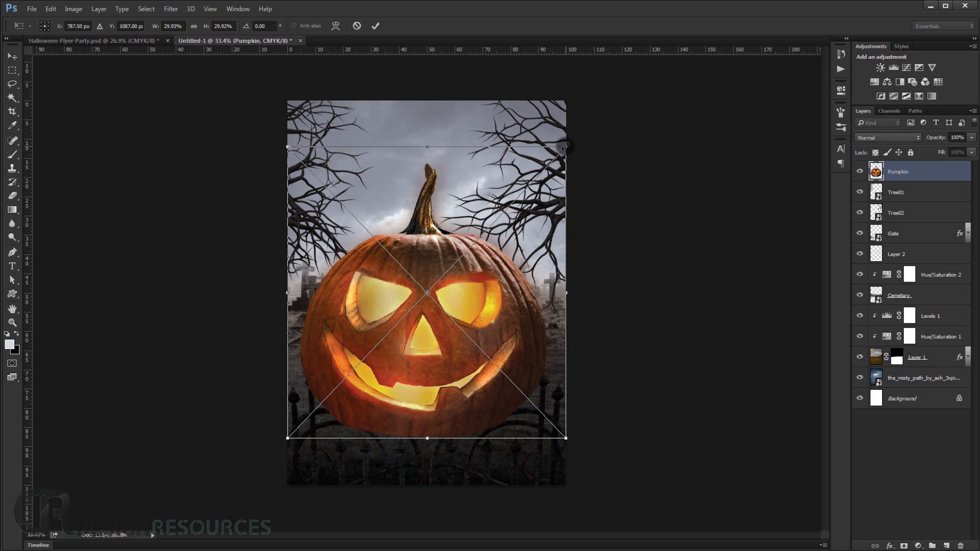
left_click_drag(565, 146, 521, 194)
left_click_drag(455, 339, 456, 352)
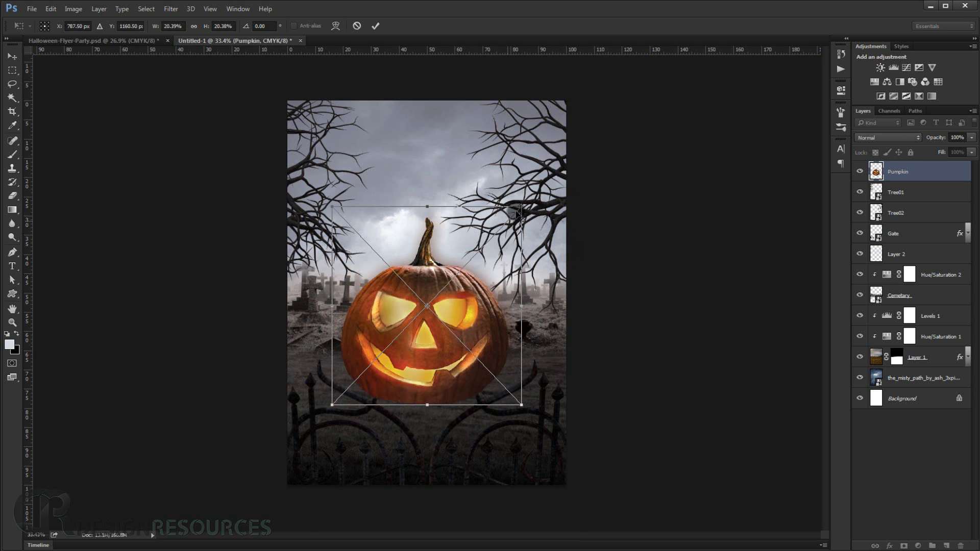
left_click_drag(516, 207, 497, 232)
left_click_drag(443, 351, 441, 362)
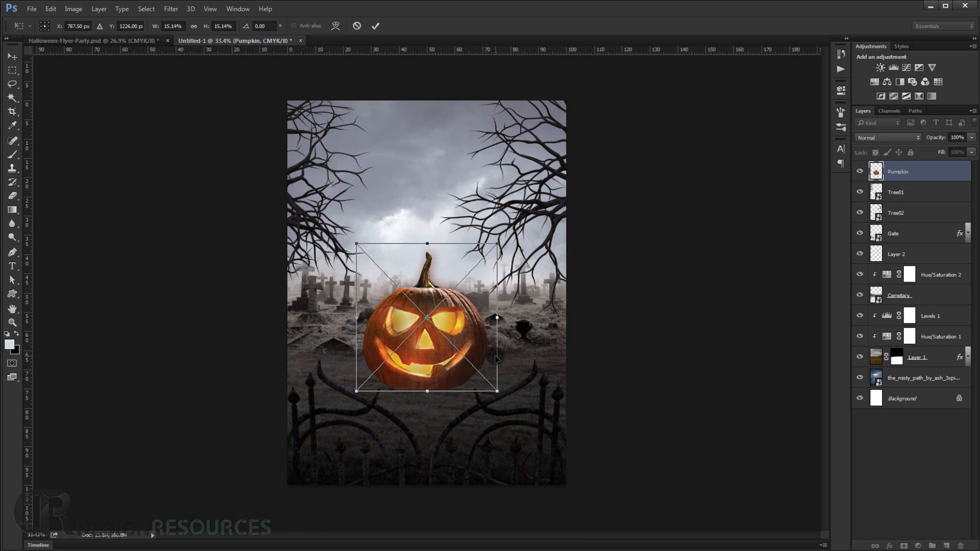
key("Return")
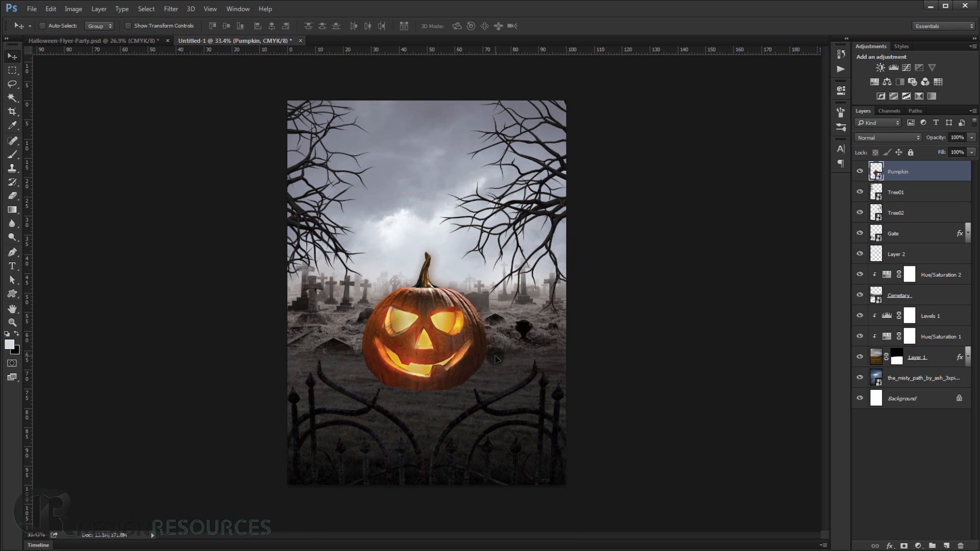
- Add a new layer directly beneath the Pumpkin layer and name it Shadow
scroll(479, 355, "up", 5)
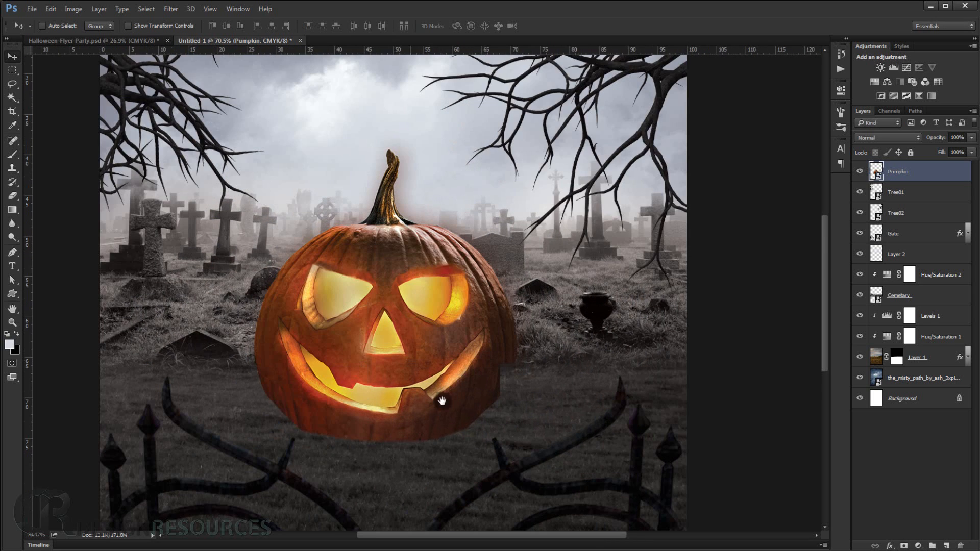
scroll(447, 351, "down", 3)
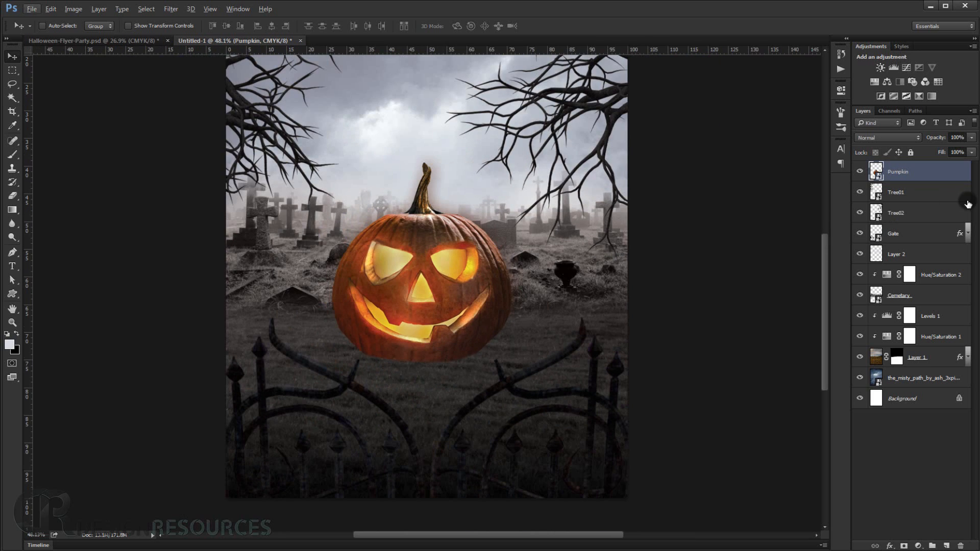
scroll(397, 351, "up", 4)
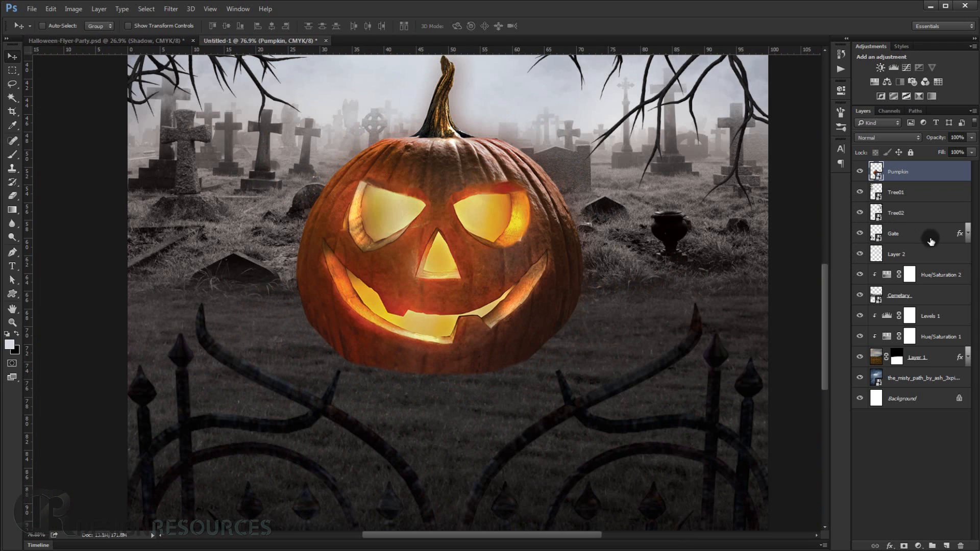
left_click(947, 545, "ctrl")
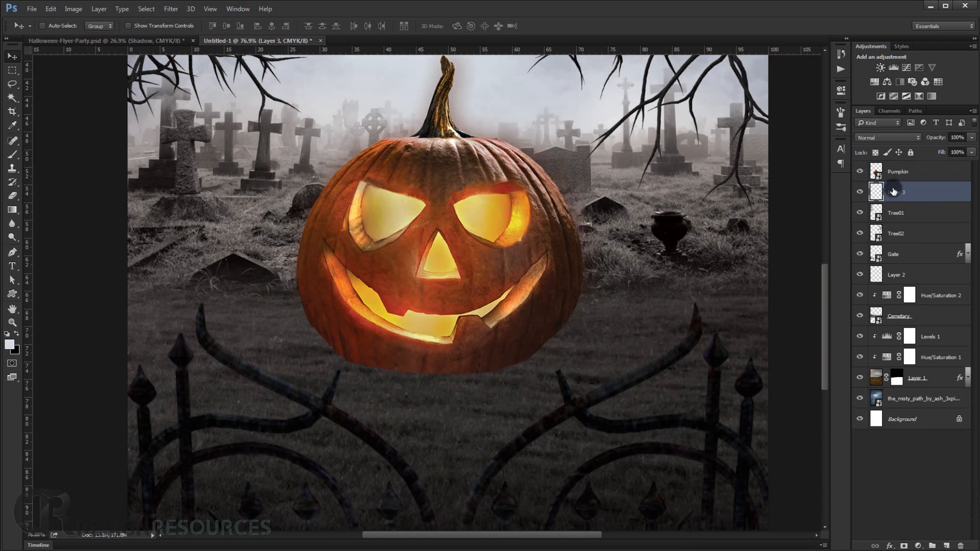
double_click(893, 192)
- Set up a soft round black brush with 0% hardness and 17% opacity, enlarged to 617 px
left_click(12, 153)
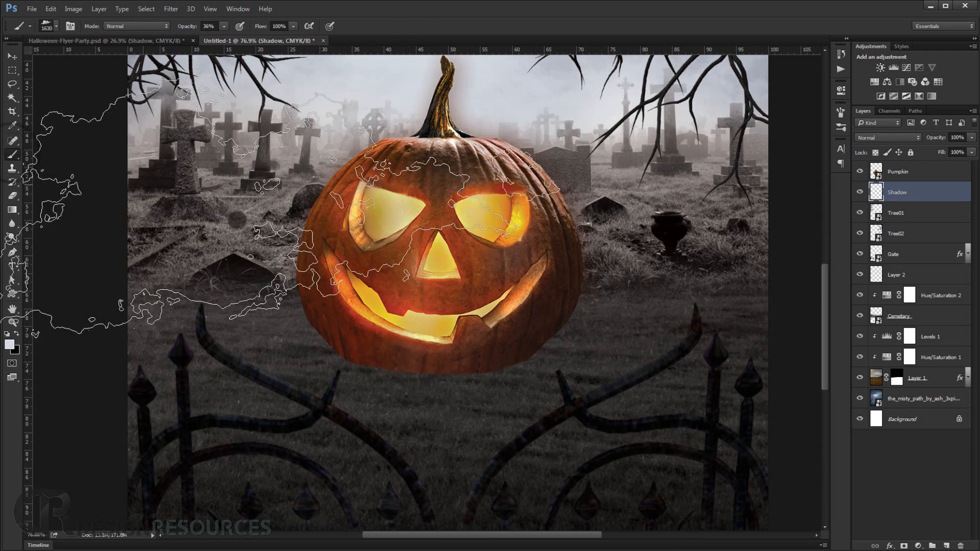
right_click(334, 257)
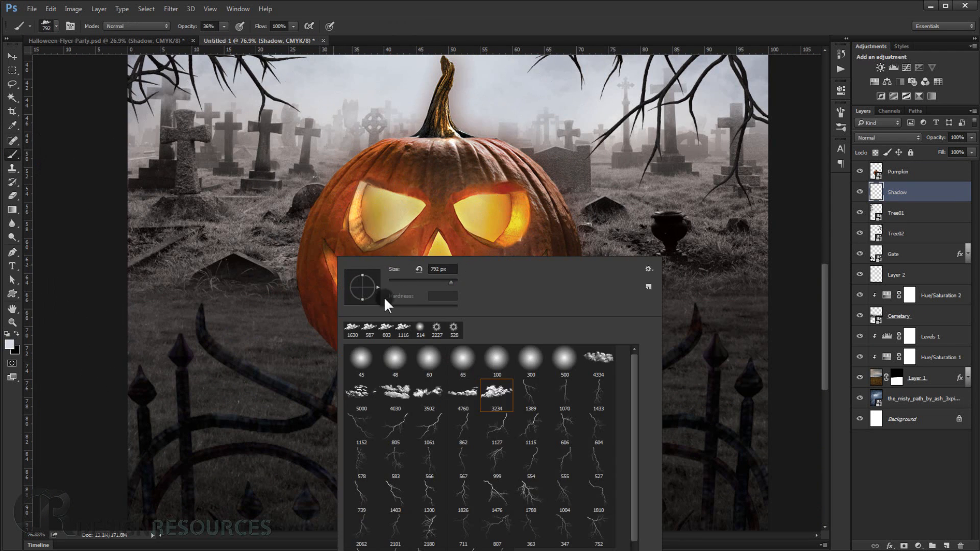
left_click(428, 360)
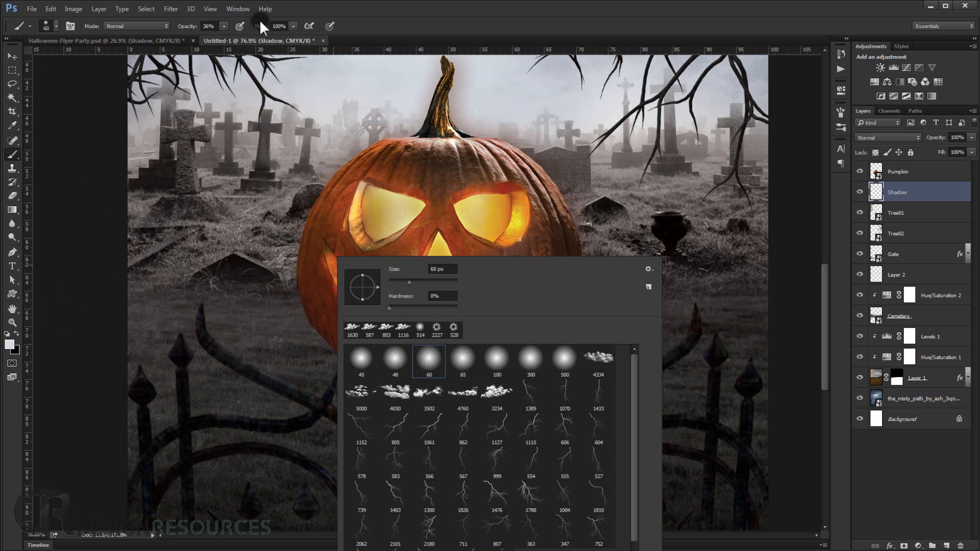
left_click_drag(192, 29, 182, 30)
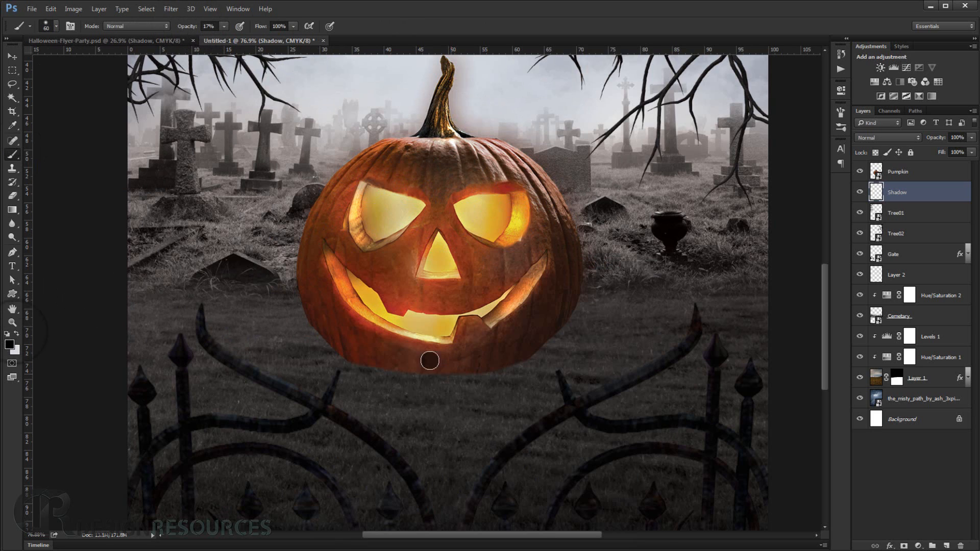
left_click_drag(430, 361, 463, 366)
mouse_move(472, 366)
left_mouse_down()
mouse_move(503, 369)
mouse_move(480, 364)
left_mouse_up()
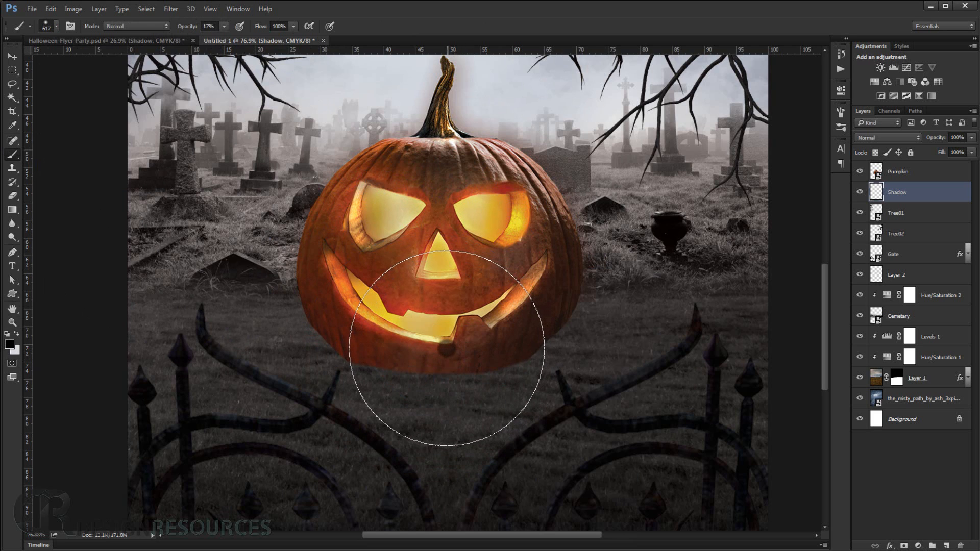
- Raise the brush opacity to 54% and dab a soft black shadow centred under the pumpkin's base
left_click(447, 348)
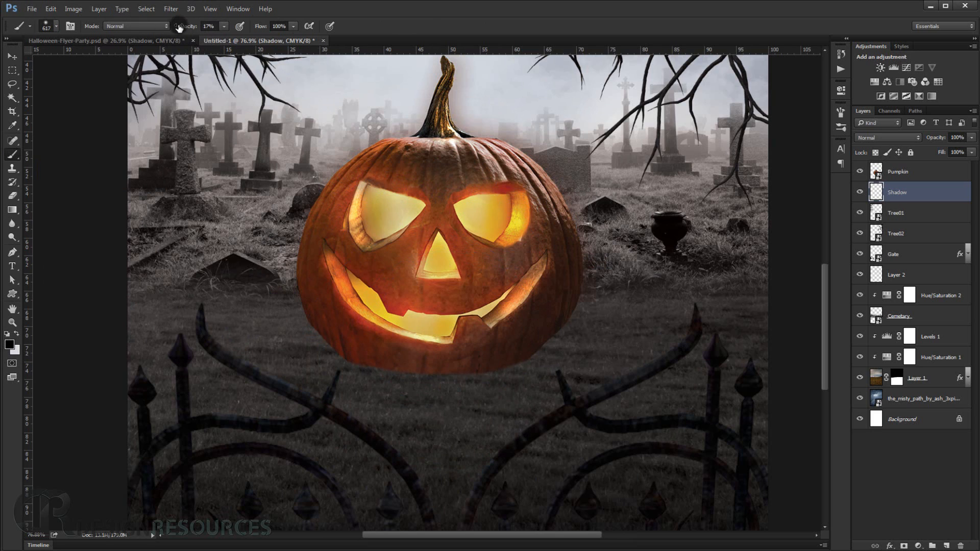
left_click_drag(179, 28, 199, 31)
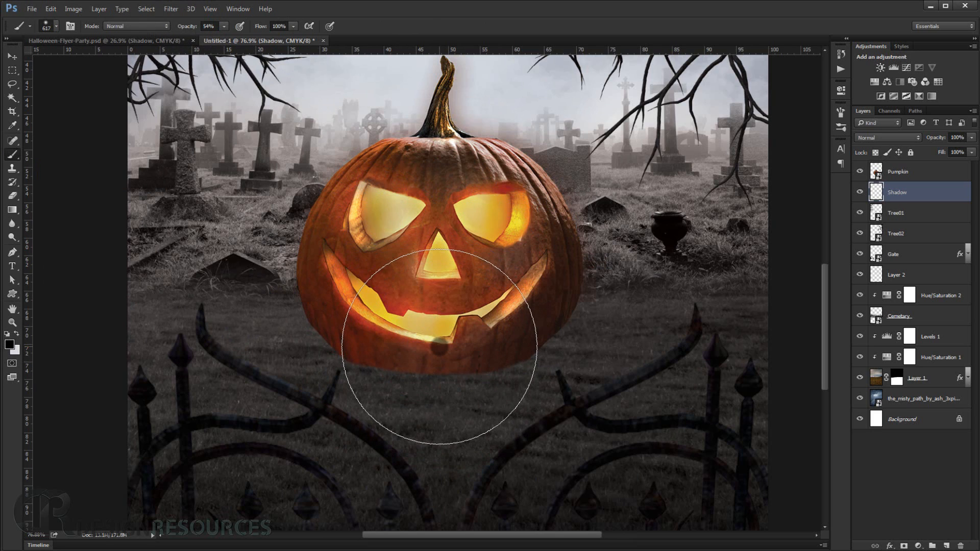
left_click(438, 347)
left_click(439, 347)
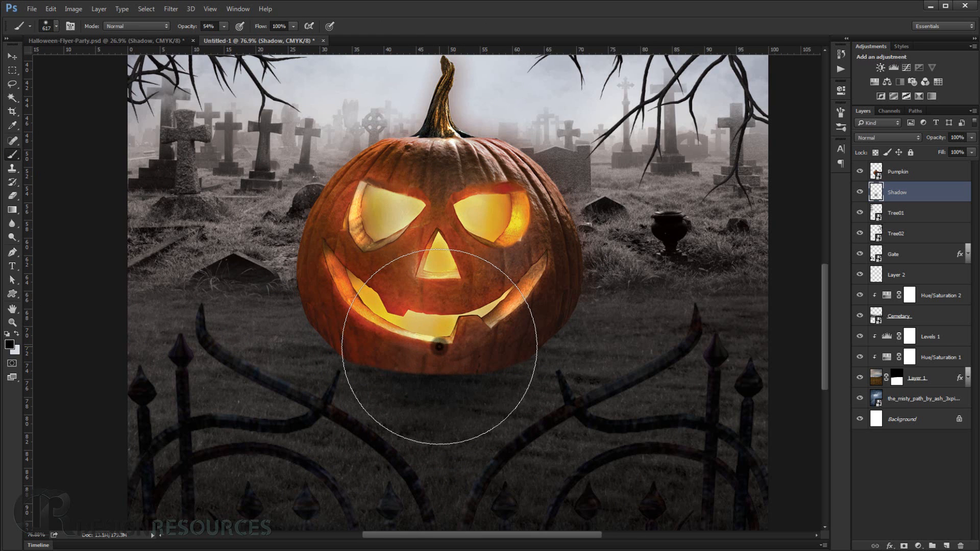
- Flatten the Shadow layer to about 27% of its height and shift it down beneath the pumpkin's base
key("ctrl+t")
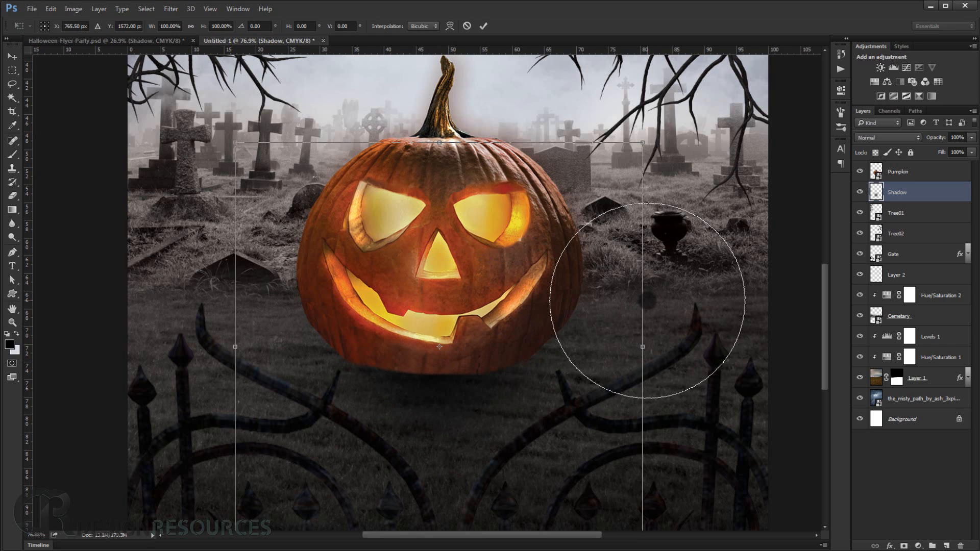
scroll(525, 288, "down", 2)
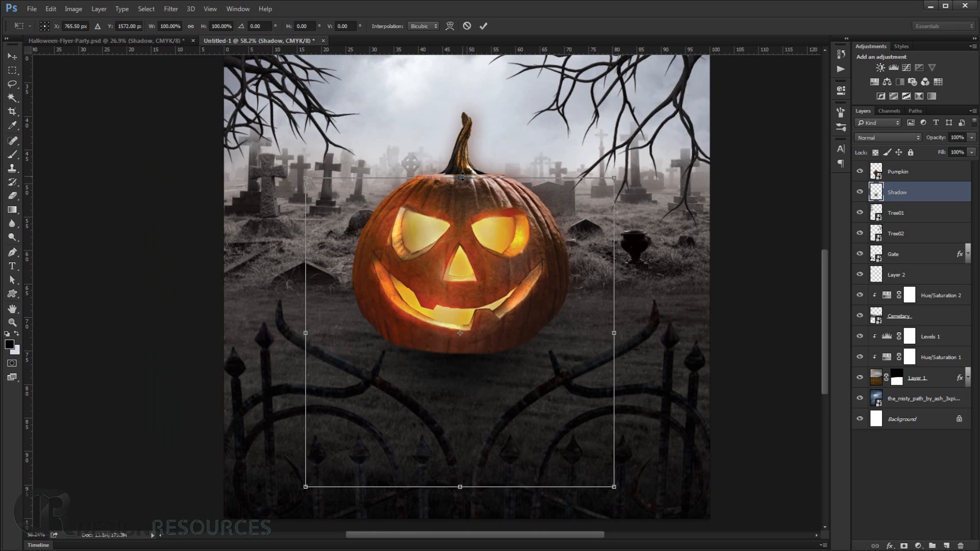
left_click_drag(462, 176, 461, 295)
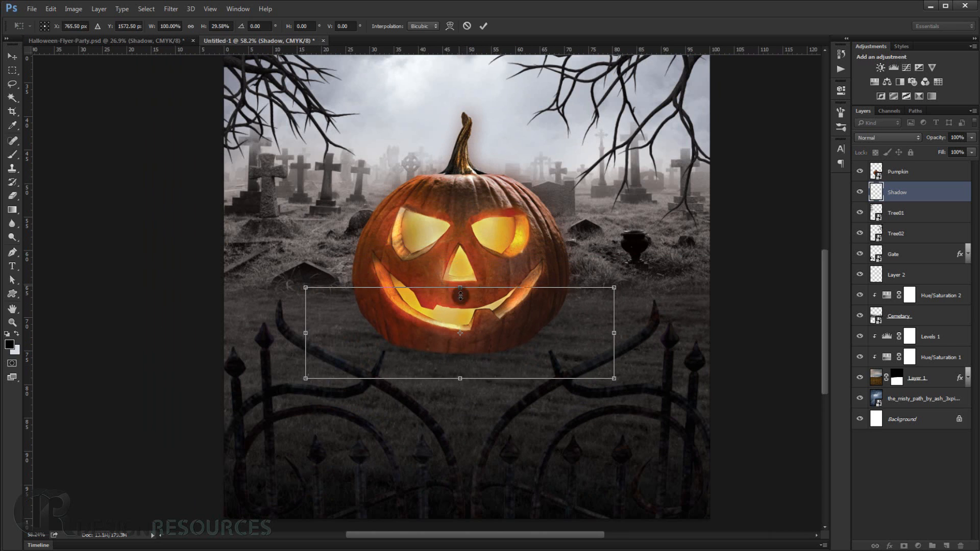
left_click_drag(487, 341, 492, 355)
left_click_drag(463, 395, 463, 387)
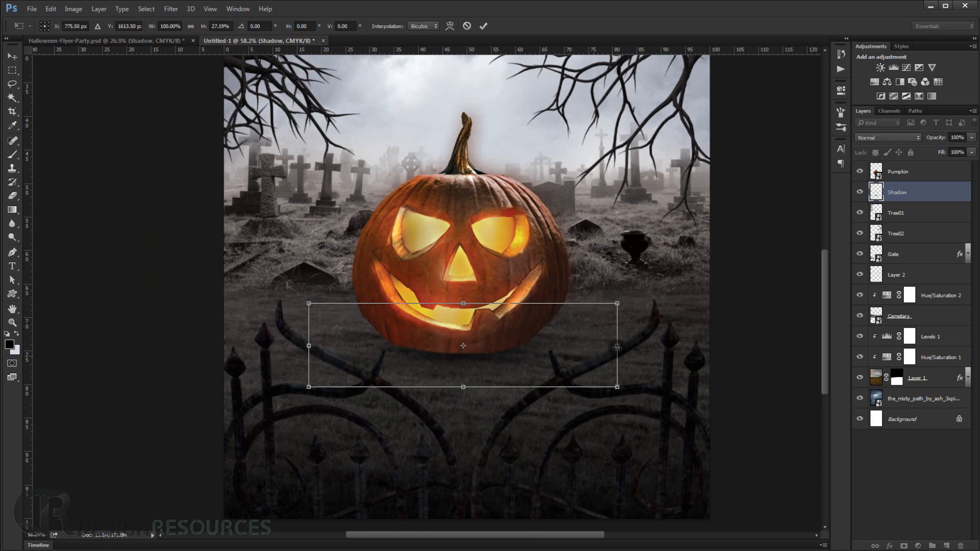
- Widen the shadow to about 108%, centre it under the pumpkin and rotate it by about -2.7°
left_click_drag(616, 345, 642, 346)
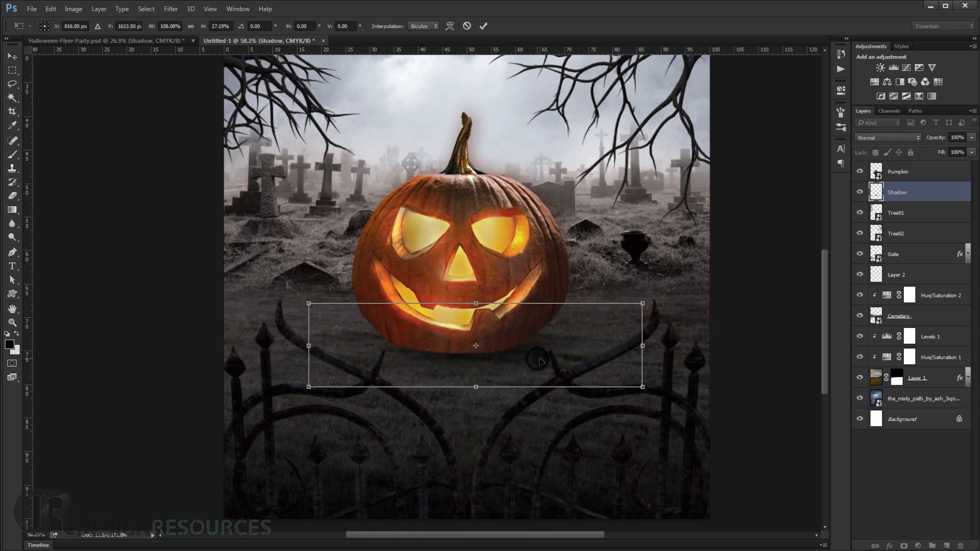
left_click_drag(532, 365, 530, 365)
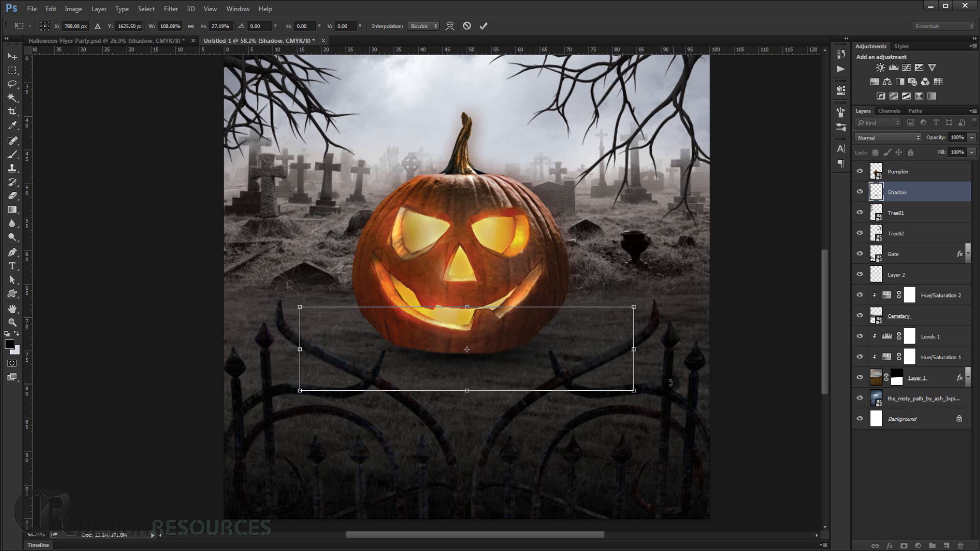
left_click_drag(670, 382, 668, 372)
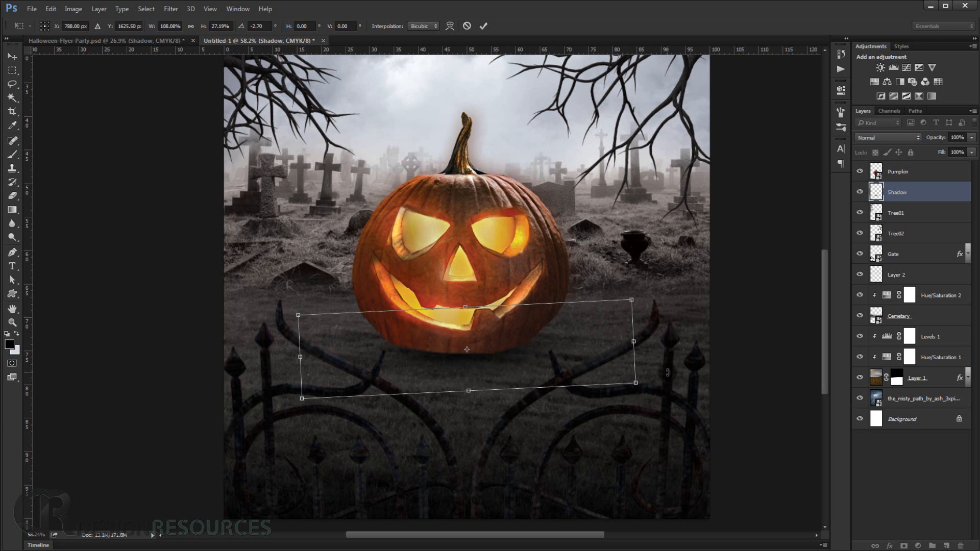
key("Return")
scroll(530, 326, "down", 5)
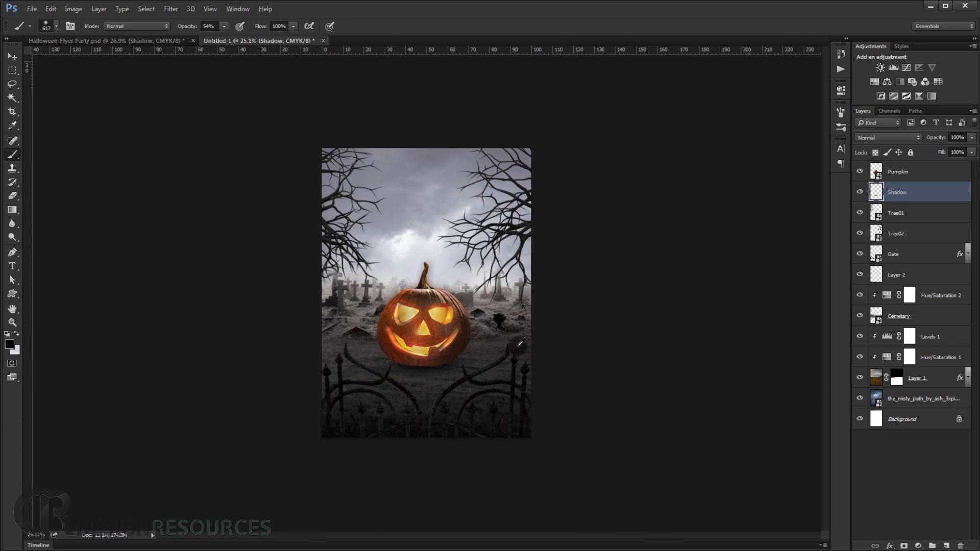
scroll(425, 377, "up", 5)
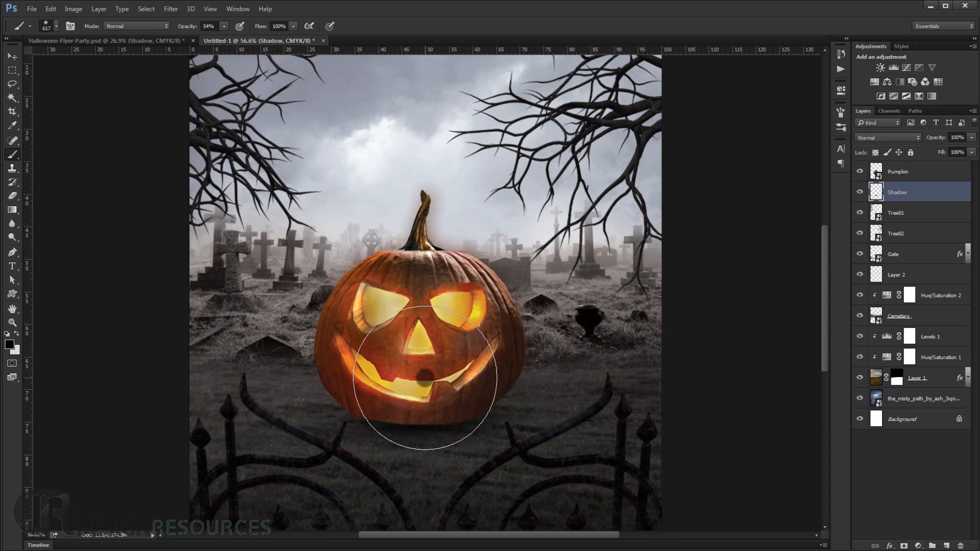
- Widen the shadow to 106% with another free transform and centre it on the canvas beneath the pumpkin
key("ctrl+t")
left_click_drag(441, 455, 445, 452)
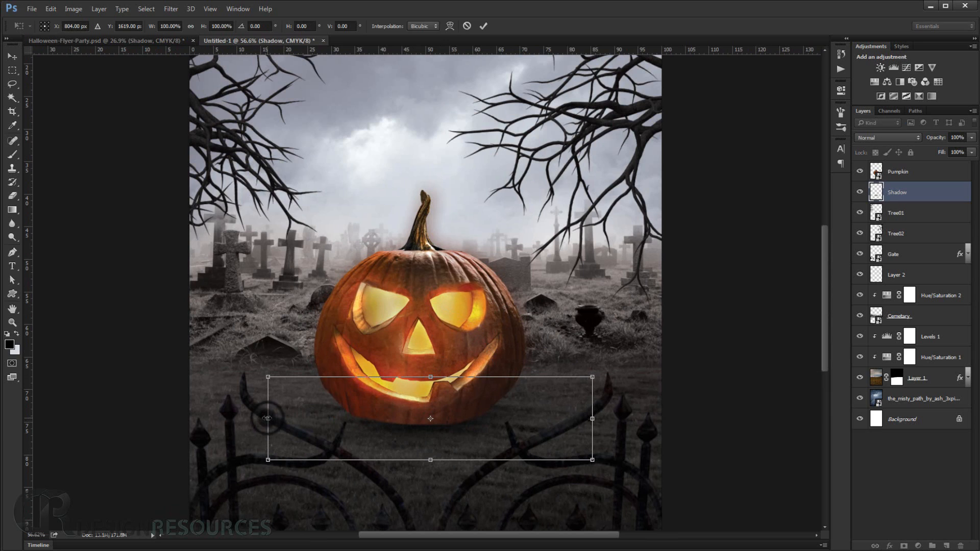
left_click_drag(268, 418, 247, 418)
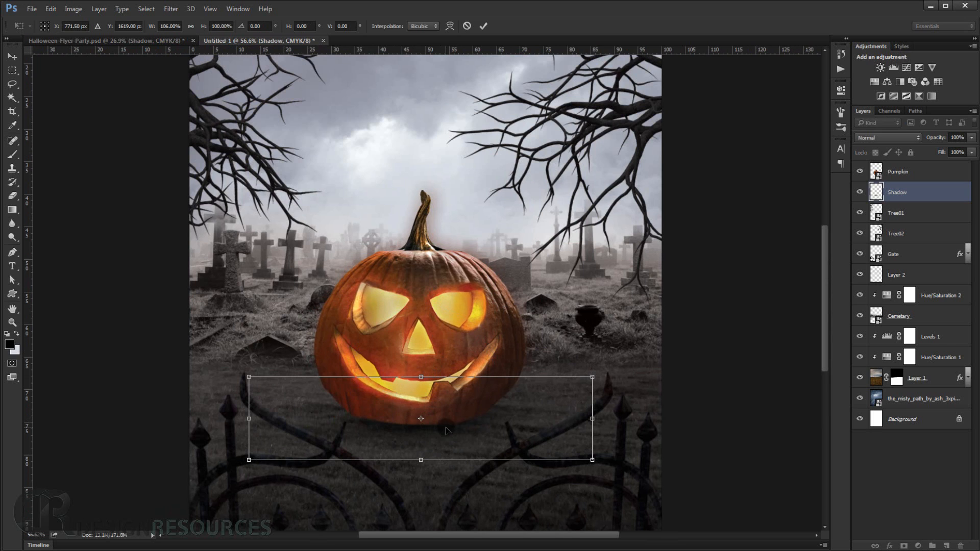
left_click_drag(446, 434, 451, 431)
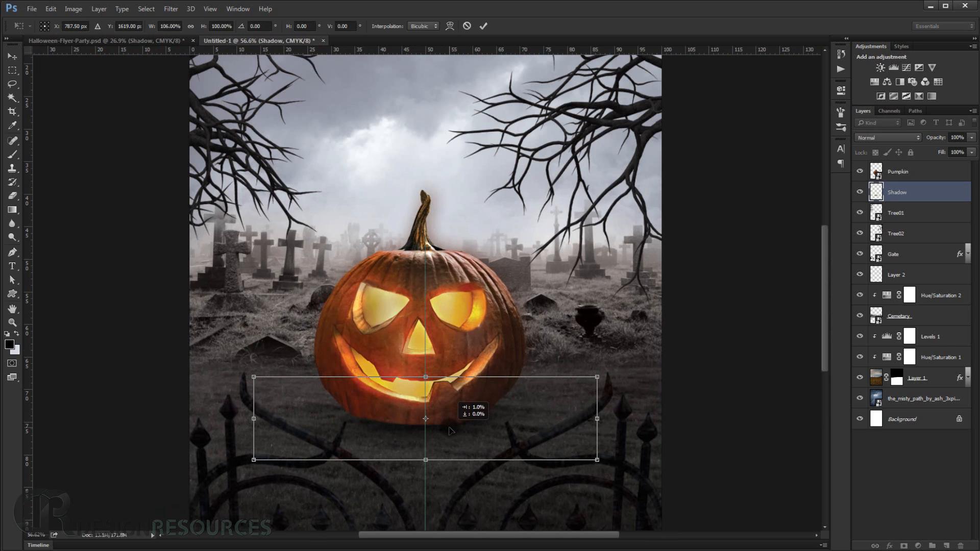
key("Return")
key("b")
scroll(438, 403, "down", 4)
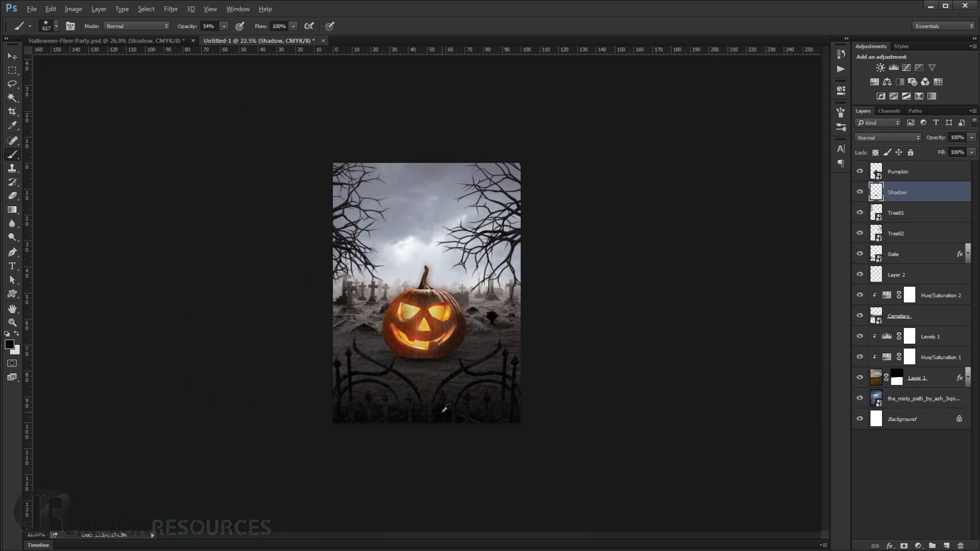
- Duplicate the Shadow layer, narrow the copy horizontally and position it tight under the pumpkin's base
scroll(445, 408, "up", 5)
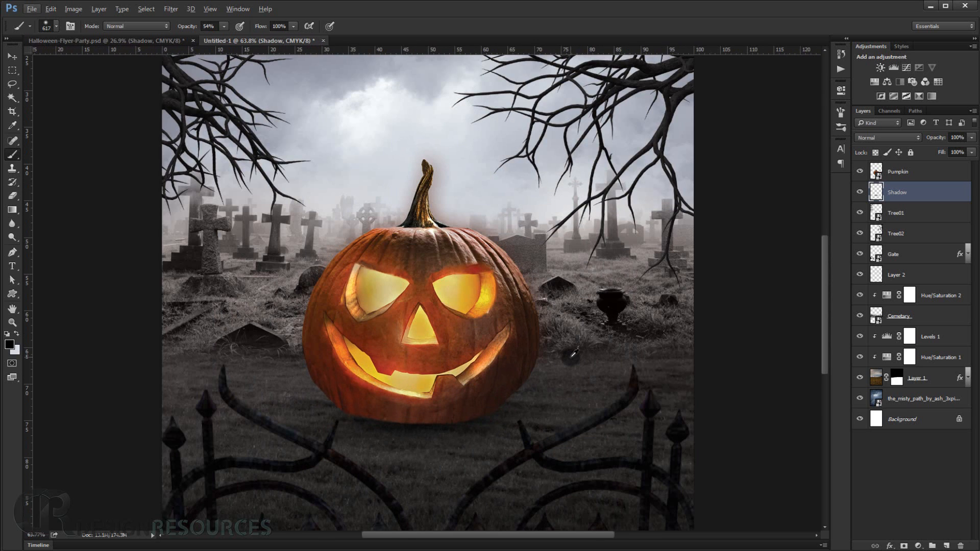
key("ctrl+j")
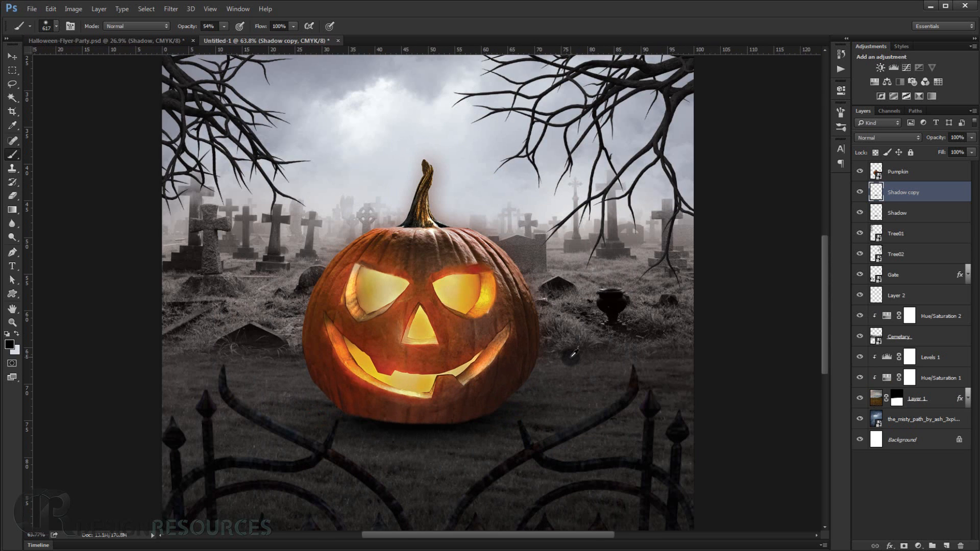
key("ctrl+t")
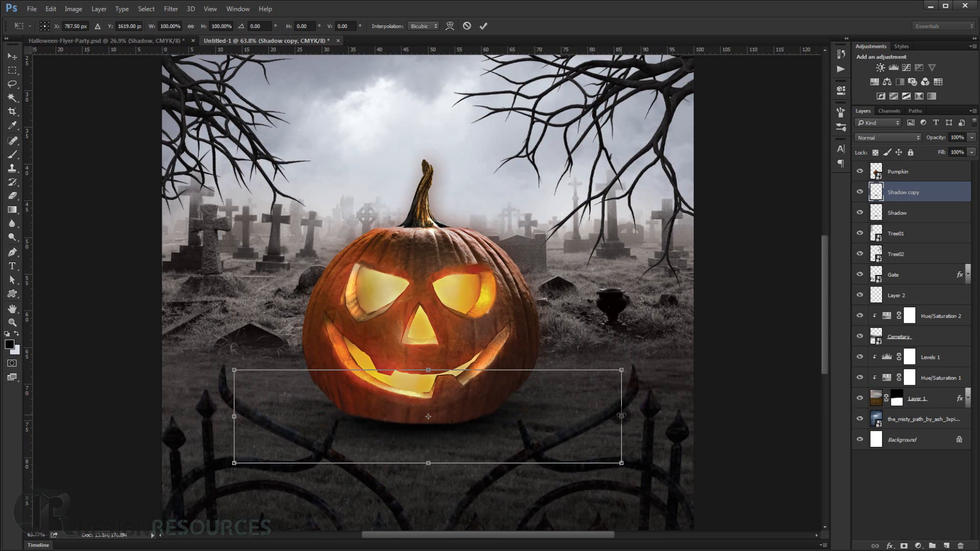
left_click_drag(621, 416, 573, 416)
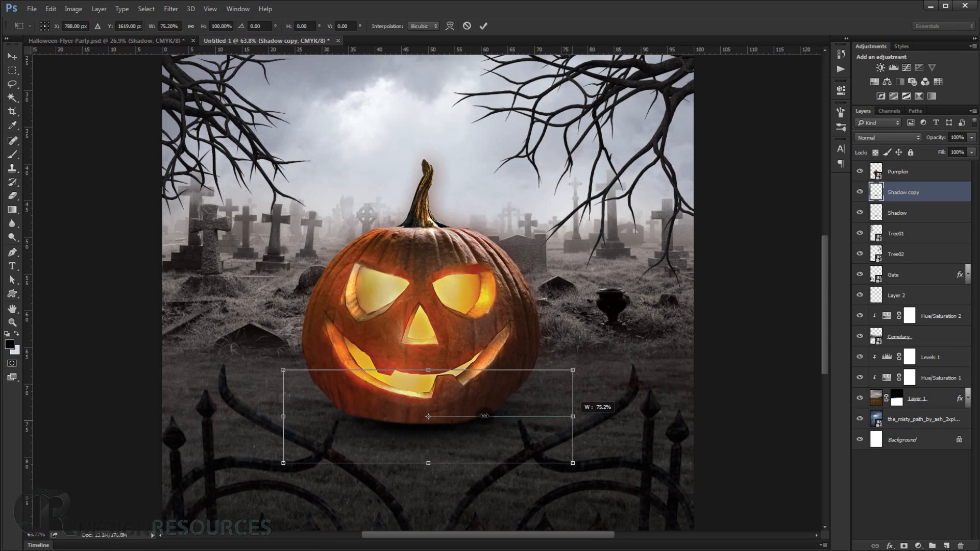
left_click_drag(283, 415, 234, 416)
mouse_move(448, 442)
left_mouse_down()
mouse_move(448, 430)
mouse_move(498, 427)
left_mouse_up()
key("Return")
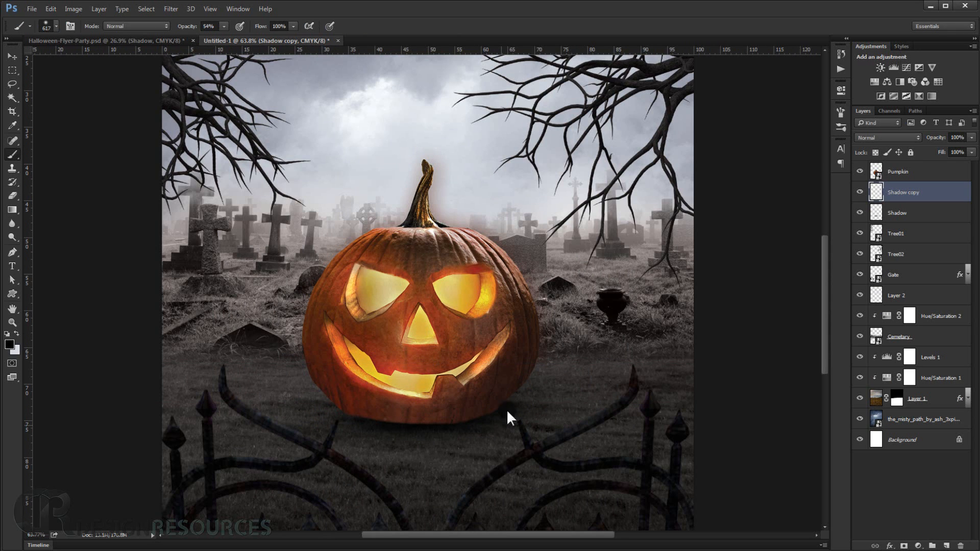
- Lower the Shadow copy layer's opacity to 64% and compare the pumpkin's shadow close up and at full view
scroll(513, 392, "down", 3)
scroll(512, 390, "down", 3)
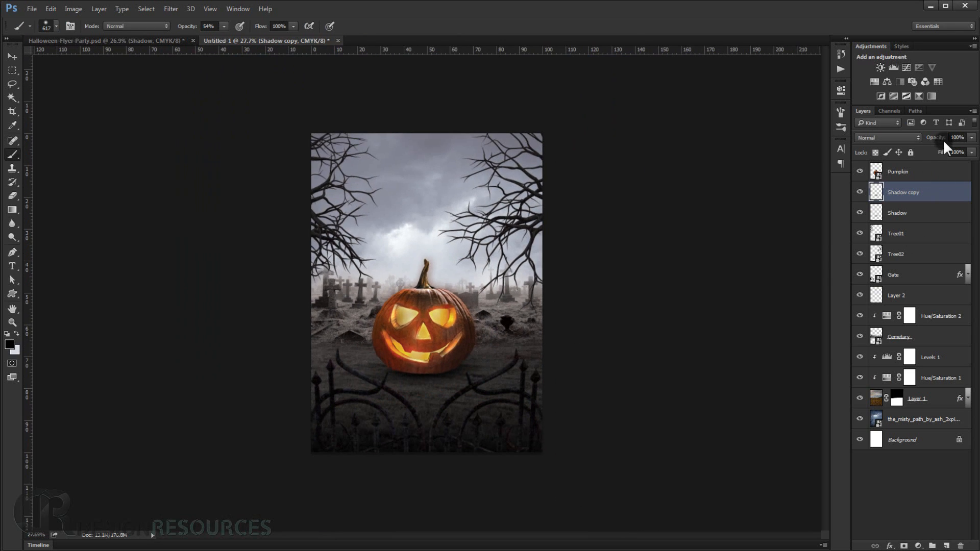
left_click_drag(942, 140, 925, 141)
scroll(461, 311, "down", 2)
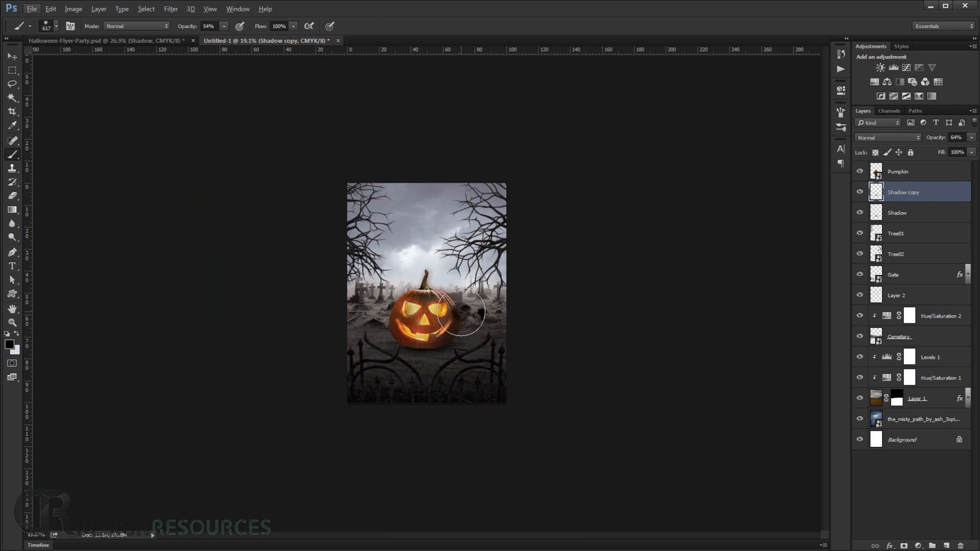
scroll(461, 312, "up", 8)
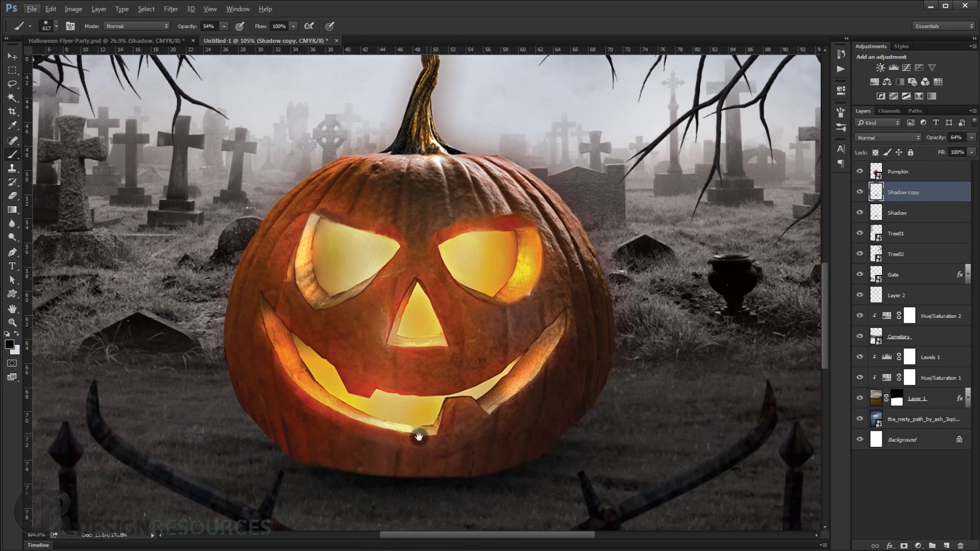
scroll(419, 437, "down", 4)
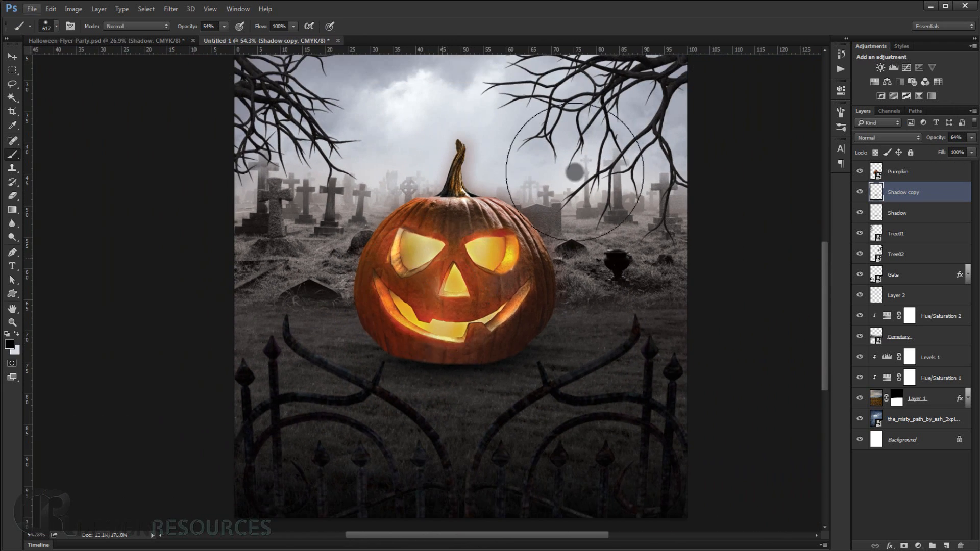
scroll(544, 205, "up", 2)
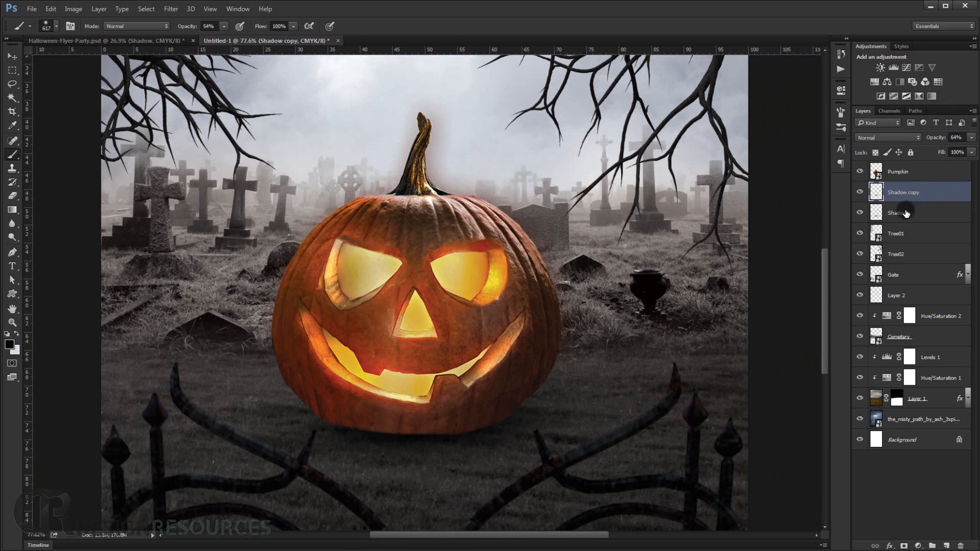
scroll(370, 270, "down", 2)
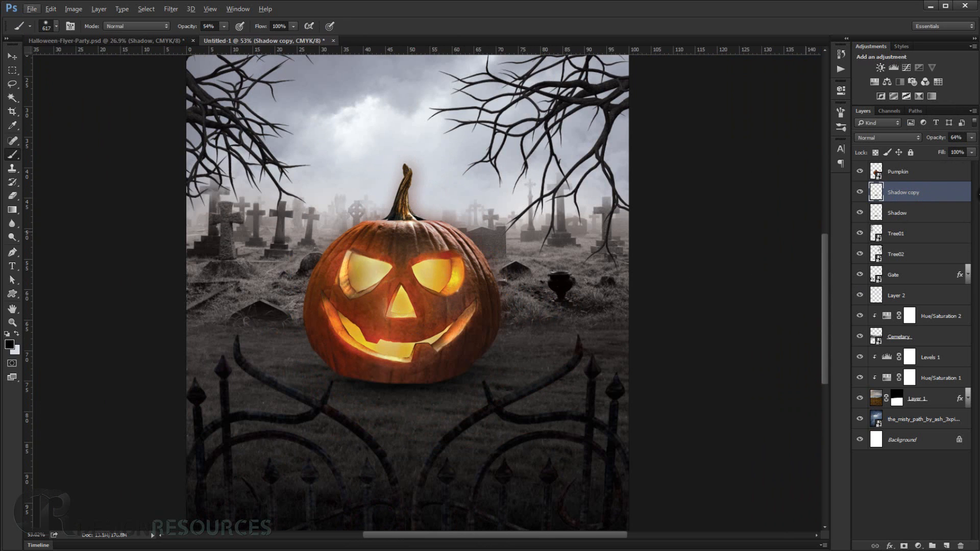
- Add a new layer above the Pumpkin layer and name it Lights
left_click(950, 176)
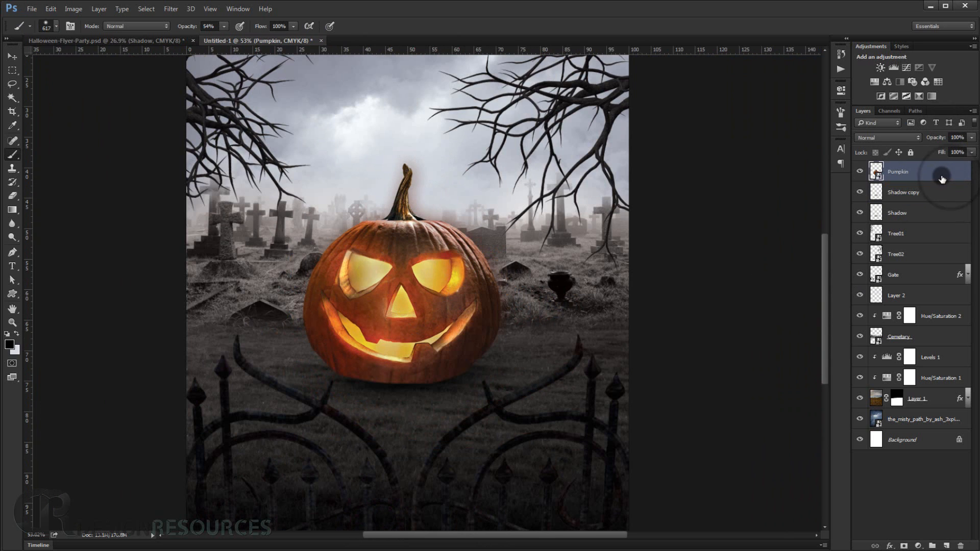
left_click(946, 545)
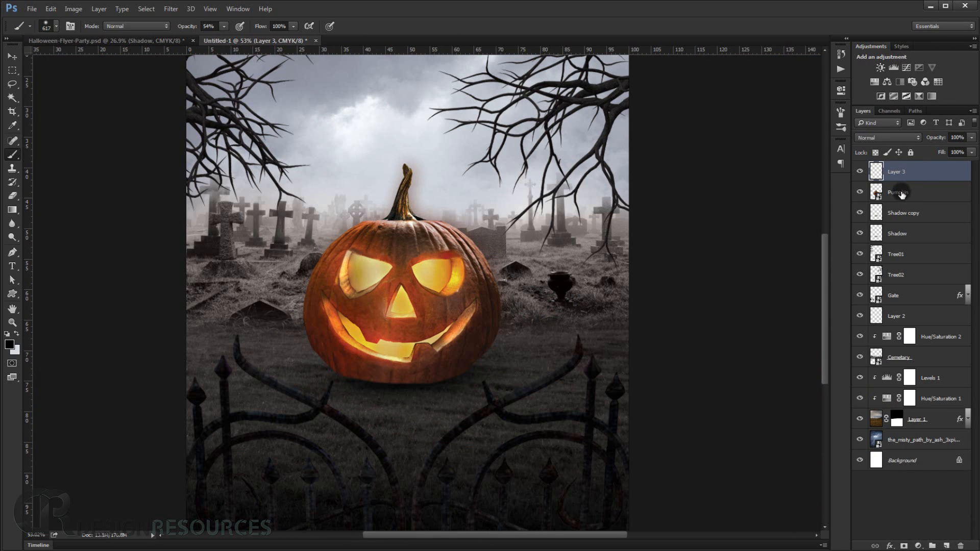
double_click(896, 172)
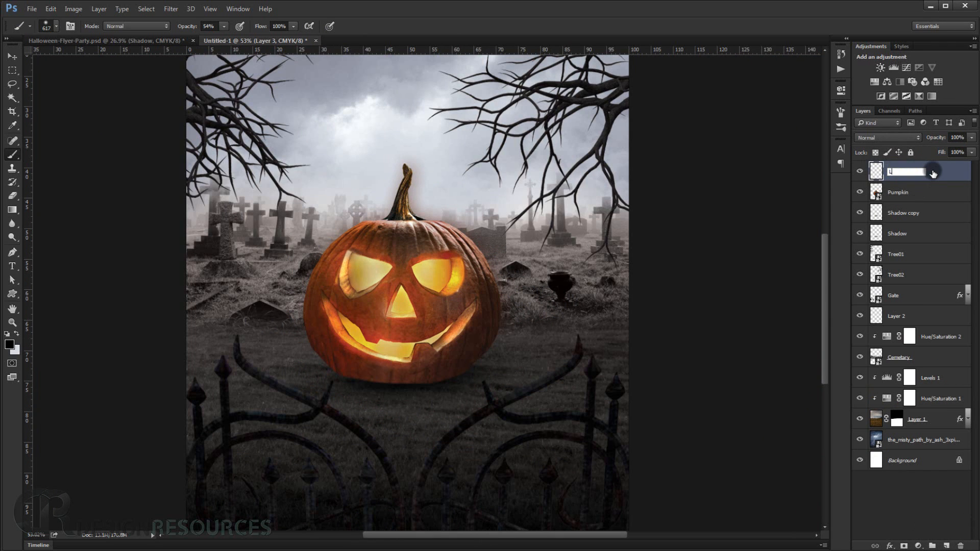
type("Lights")
key("Return")
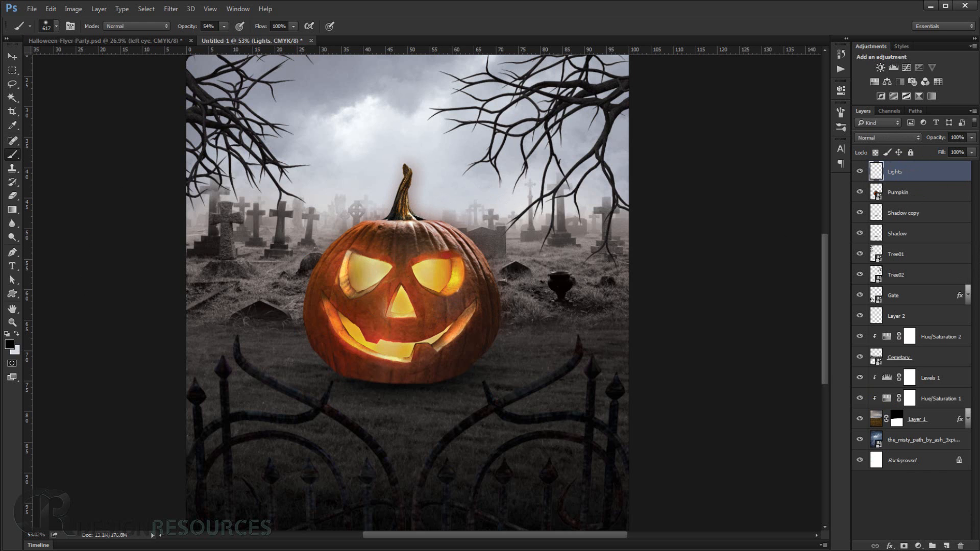
- Swap white to the foreground colour and set the brush to 41 px at 100% opacity
scroll(447, 306, "up", 5)
left_click_drag(352, 298, 256, 294)
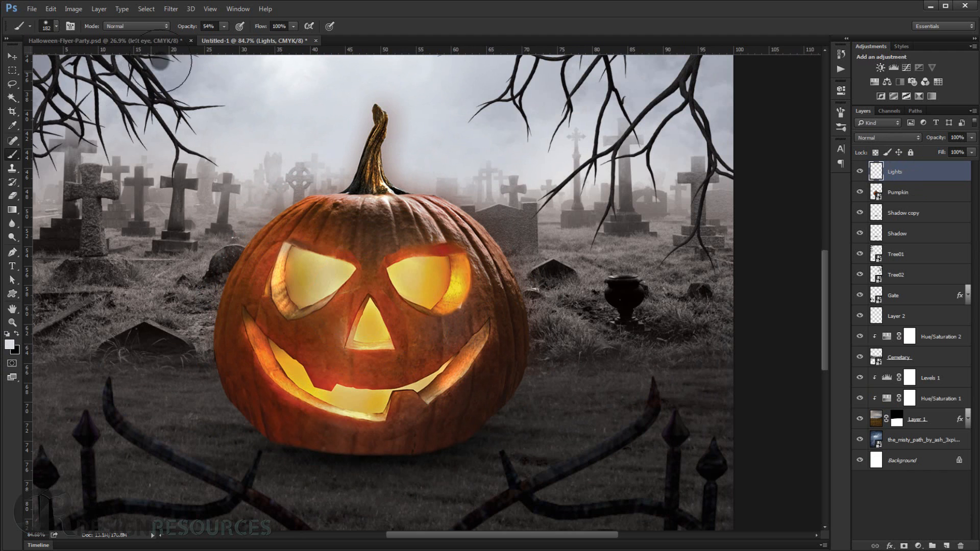
left_click_drag(187, 25, 328, 37)
scroll(307, 288, "up", 4)
scroll(309, 283, "up", 1)
left_click_drag(306, 287, 247, 289)
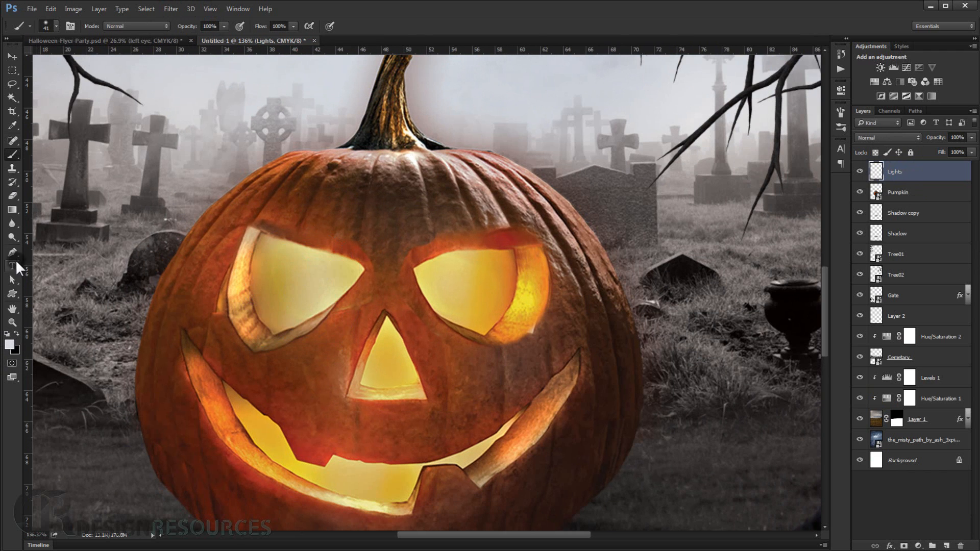
- Trace the glowing opening of the pumpkin's left eye with a closed Pen tool path and convert it to a selection
left_click(13, 252)
scroll(275, 283, "up", 5)
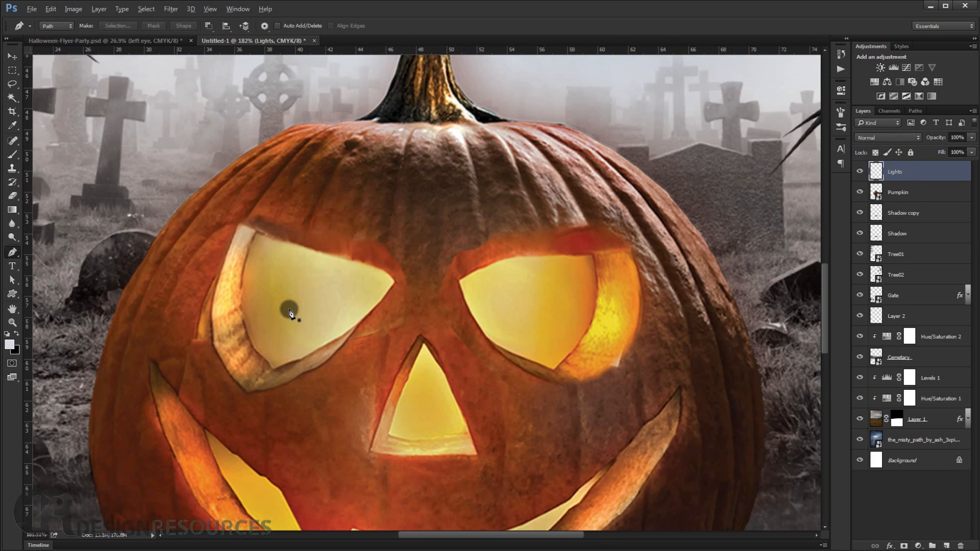
left_click(414, 278)
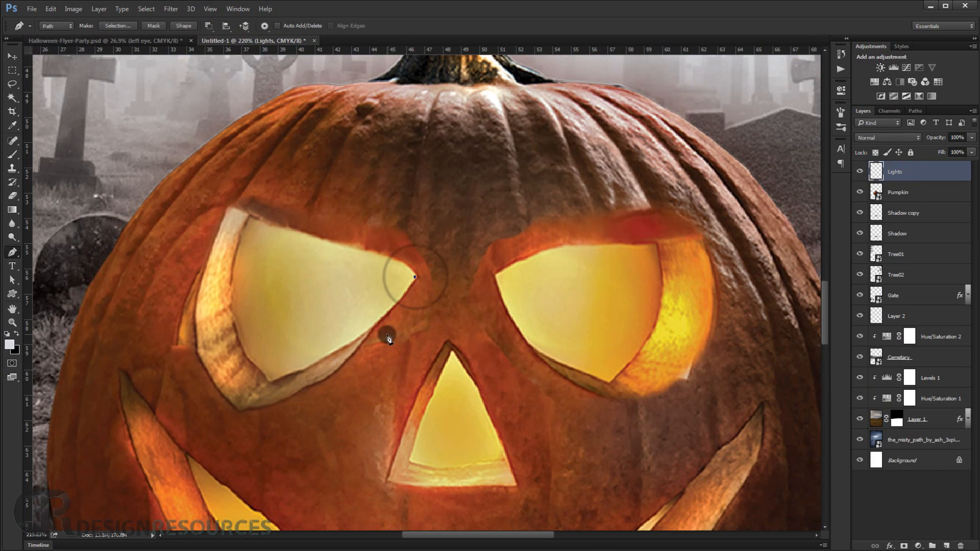
left_click_drag(354, 341, 352, 342)
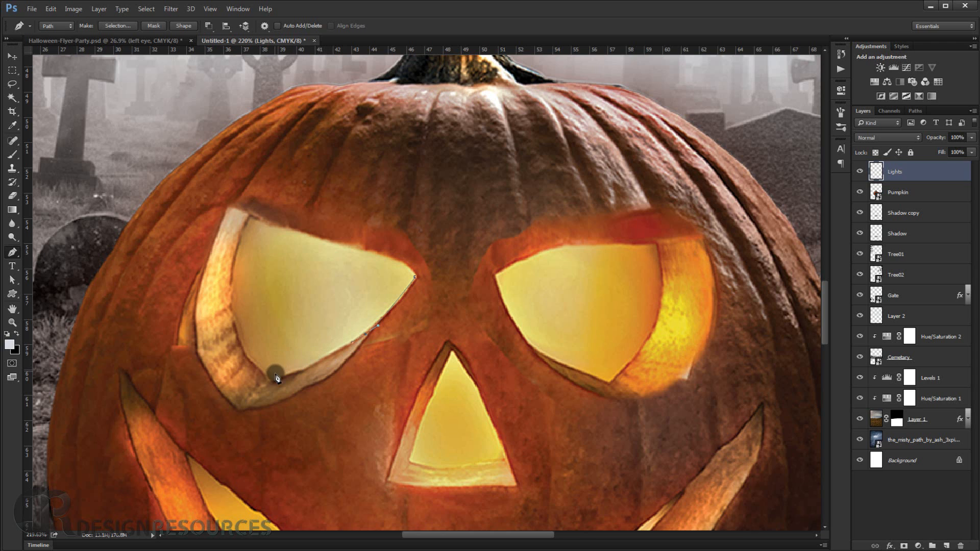
left_click_drag(277, 381, 231, 295)
key("ctrl+z")
left_click_drag(249, 218, 304, 233)
left_click_drag(374, 253, 417, 298)
key("ctrl+Return")
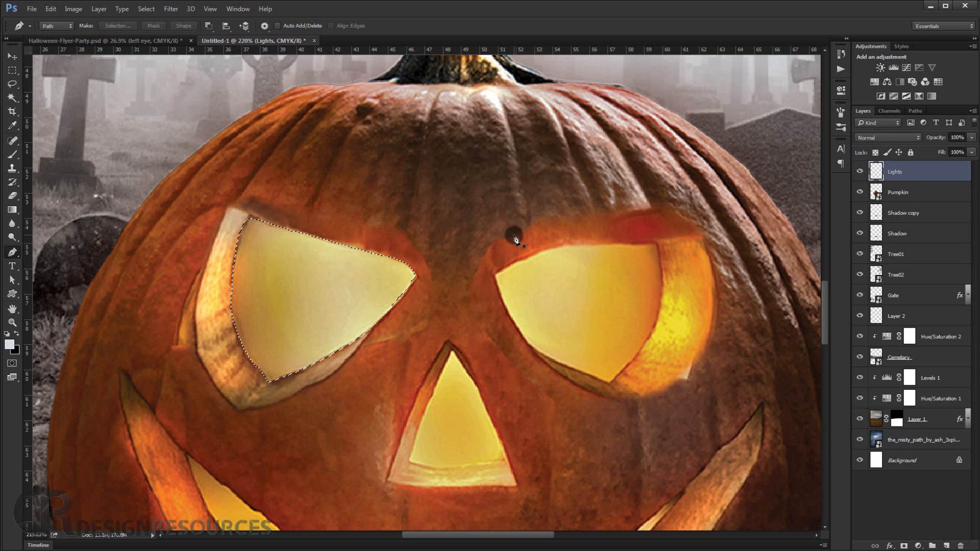
- Try filling the left eye selection with the foreground colour on the Lights layer
key("alt+BackSpace")
key("ctrl+z")
scroll(59, 289, "down", 3)
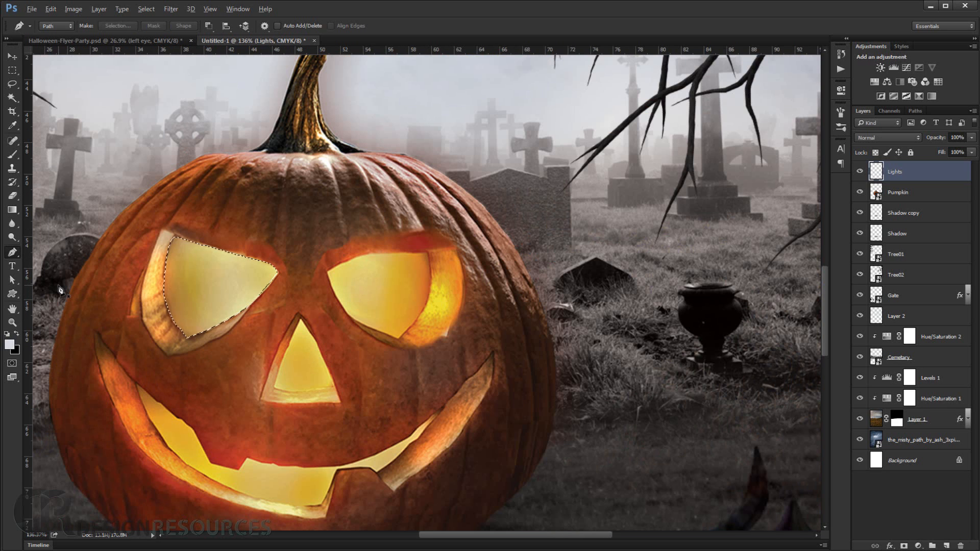
- Fill the pumpkin's left eye selection with the light foreground colour and deselect it
key("alt+BackSpace")
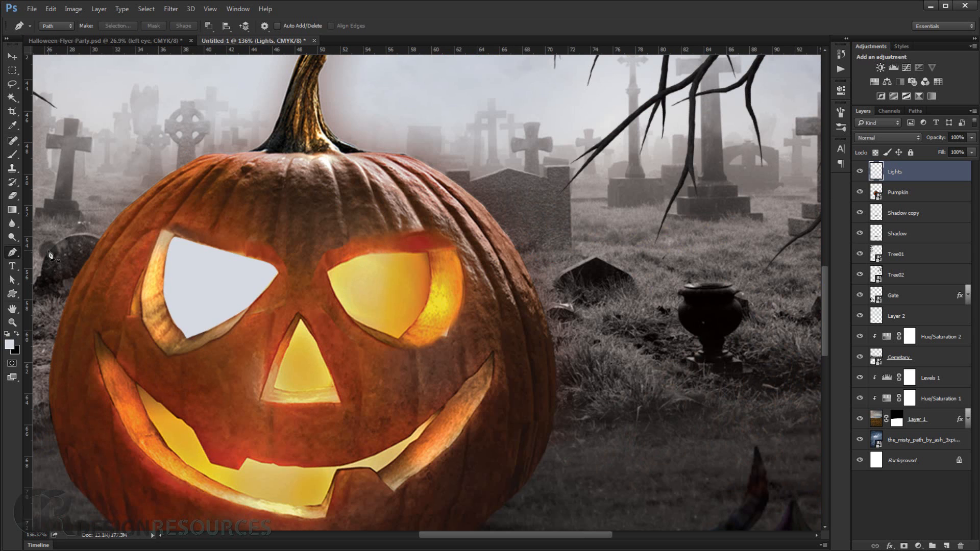
scroll(220, 302, "down", 2)
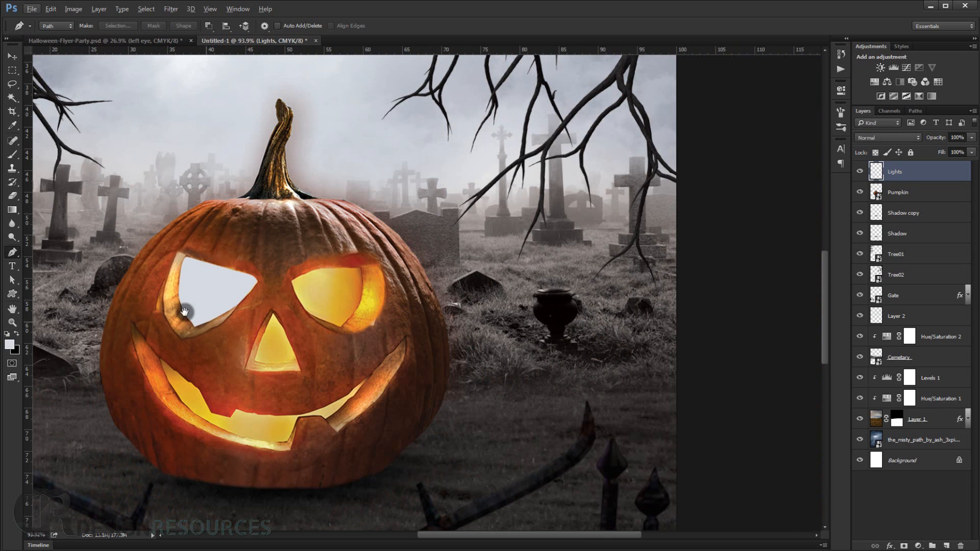
scroll(186, 311, "up", 5)
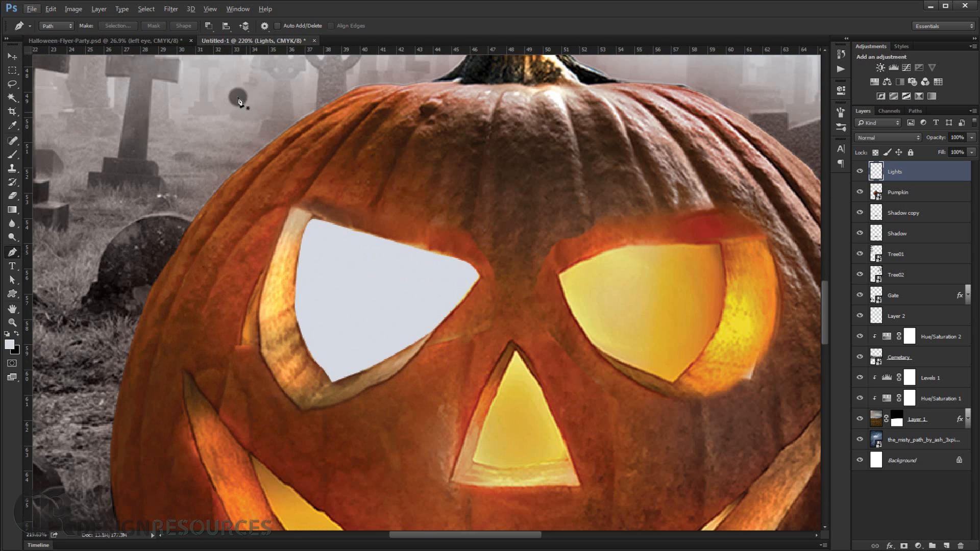
- Apply a Gaussian Blur with a 3 pixel radius to the Lights layer
left_click(170, 9)
mouse_move(223, 116)
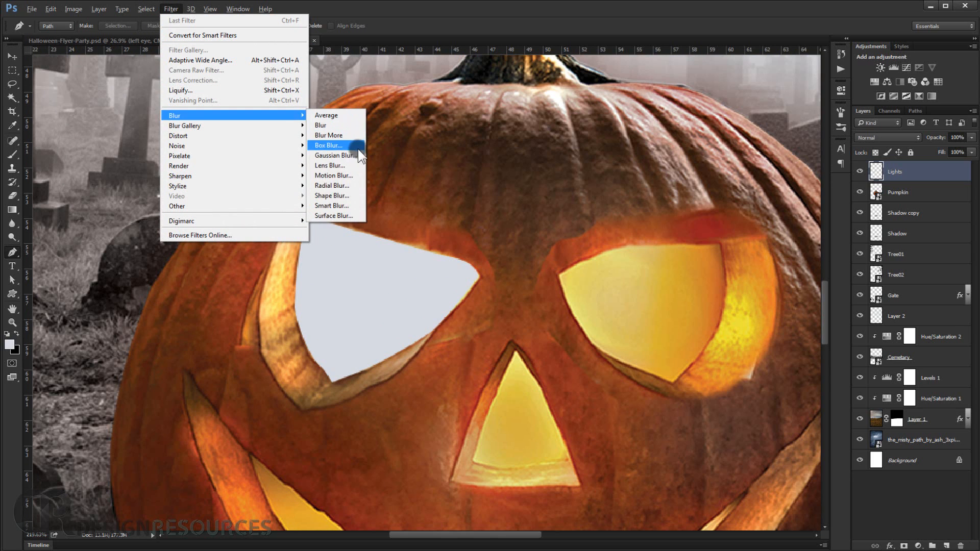
left_click(336, 155)
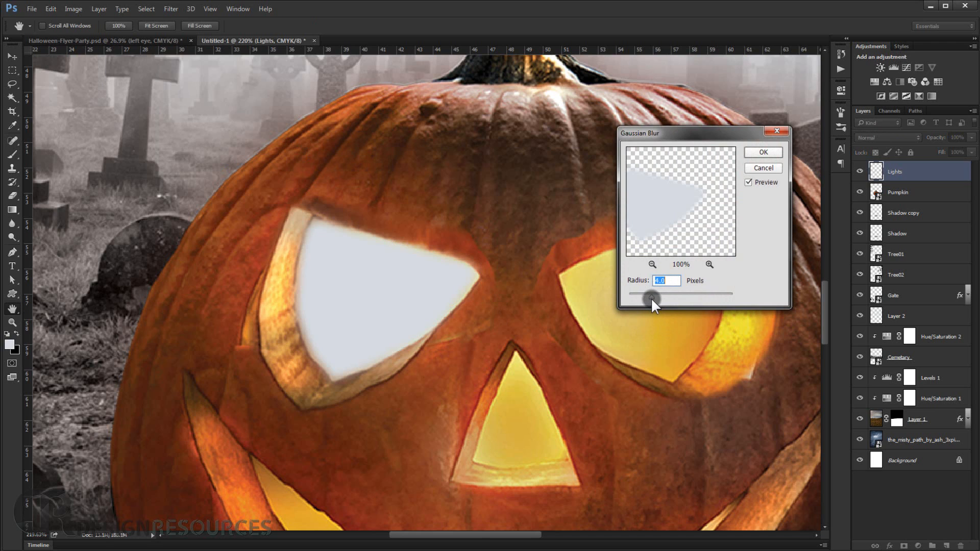
left_click_drag(648, 296, 650, 296)
type("3")
left_click(763, 152)
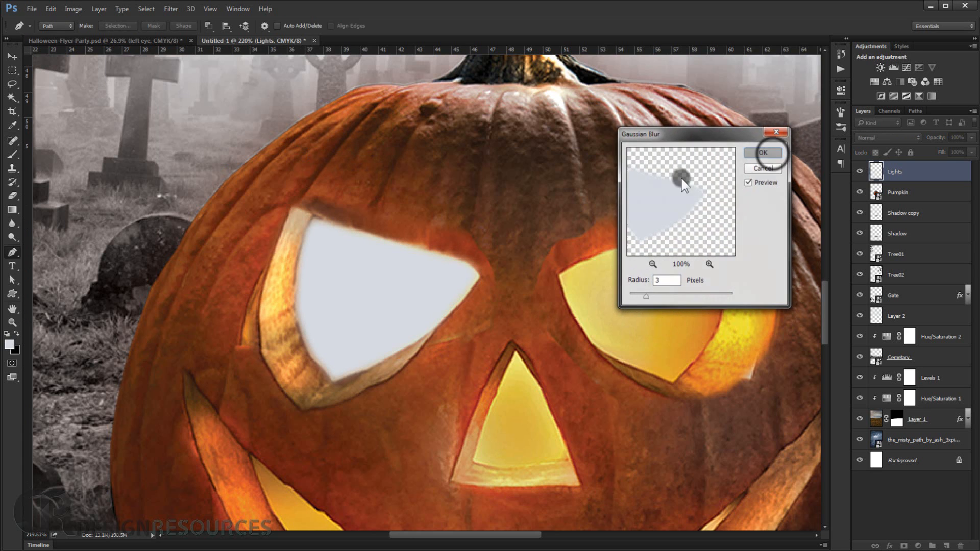
- Duplicate the Lights layer by moving a copy of the left eye's light onto the pumpkin's right eye
key("ctrl+0")
key("p")
scroll(496, 257, "down", 5)
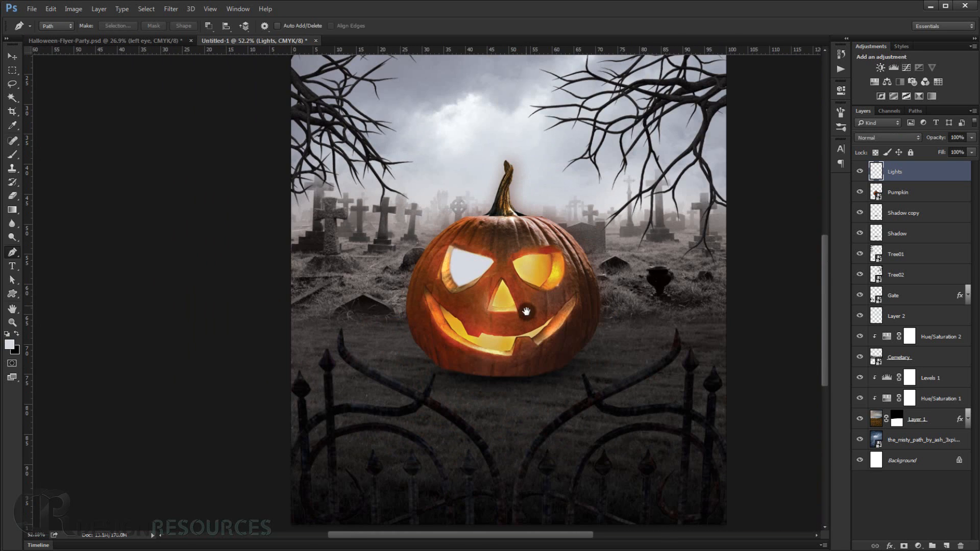
left_click_drag(526, 311, 438, 328)
scroll(418, 294, "up", 9)
scroll(420, 294, "up", 1)
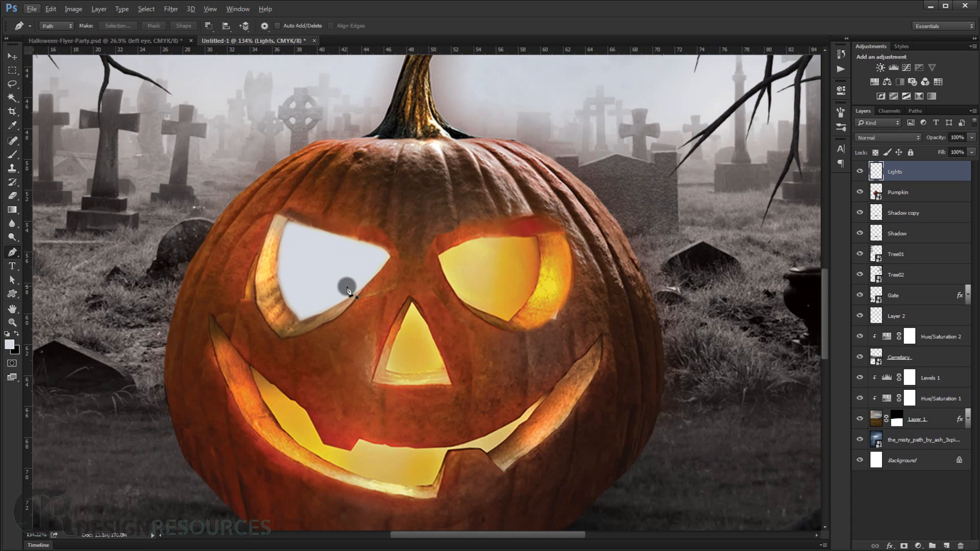
key("v")
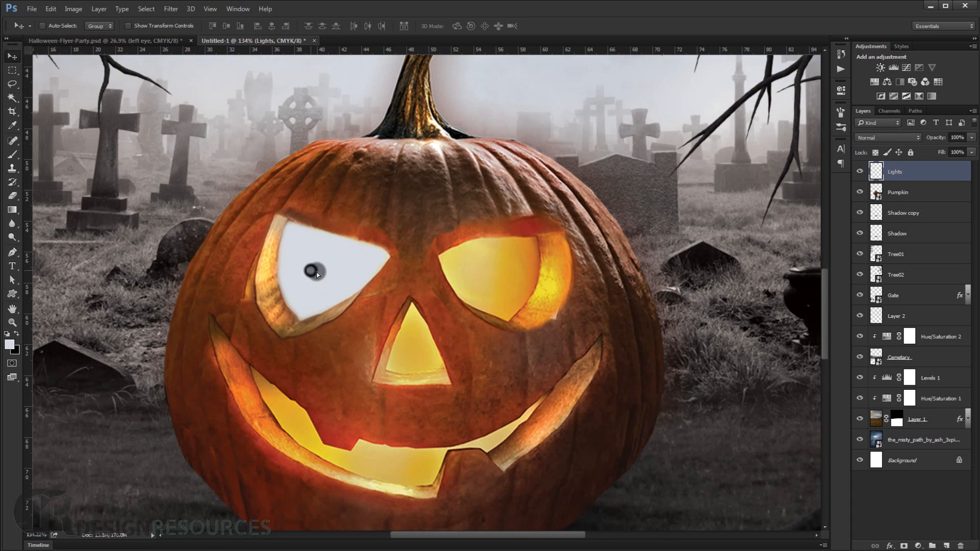
left_click_drag(312, 269, 524, 282)
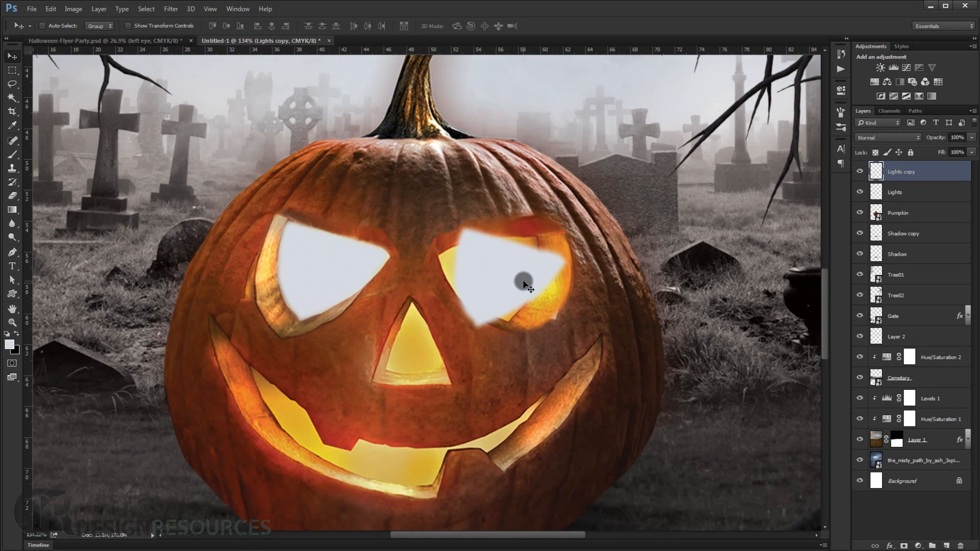
- Flip the copied light horizontally, scale it to about 92% by 99% and rotate it about 9.5° over the right eye
key("ctrl+t")
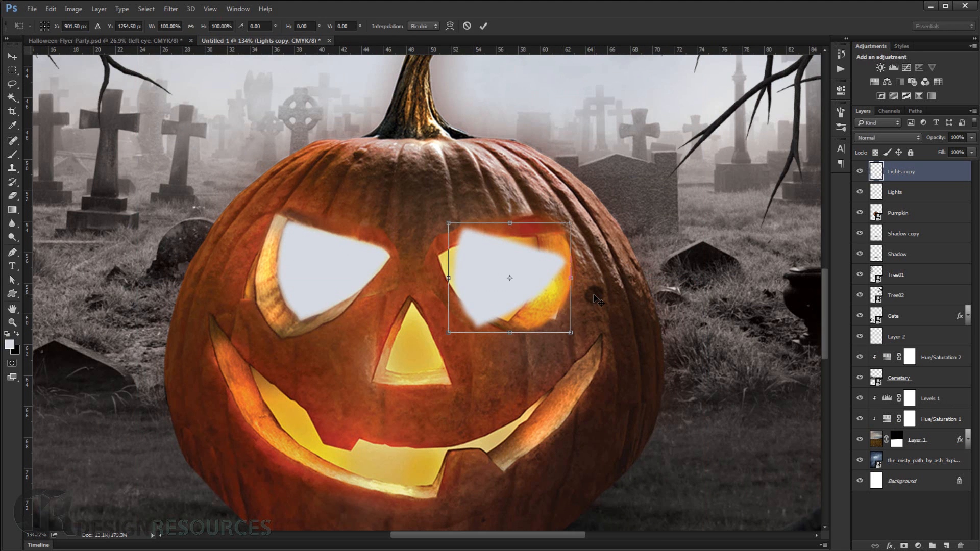
right_click(548, 269)
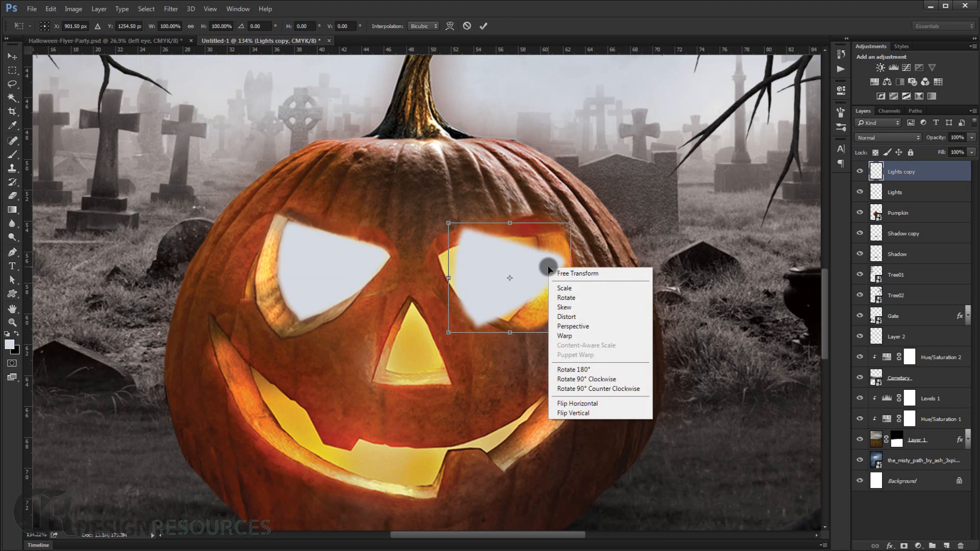
left_click(598, 401)
mouse_move(543, 293)
left_mouse_down()
mouse_move(521, 287)
mouse_move(524, 295)
left_mouse_up()
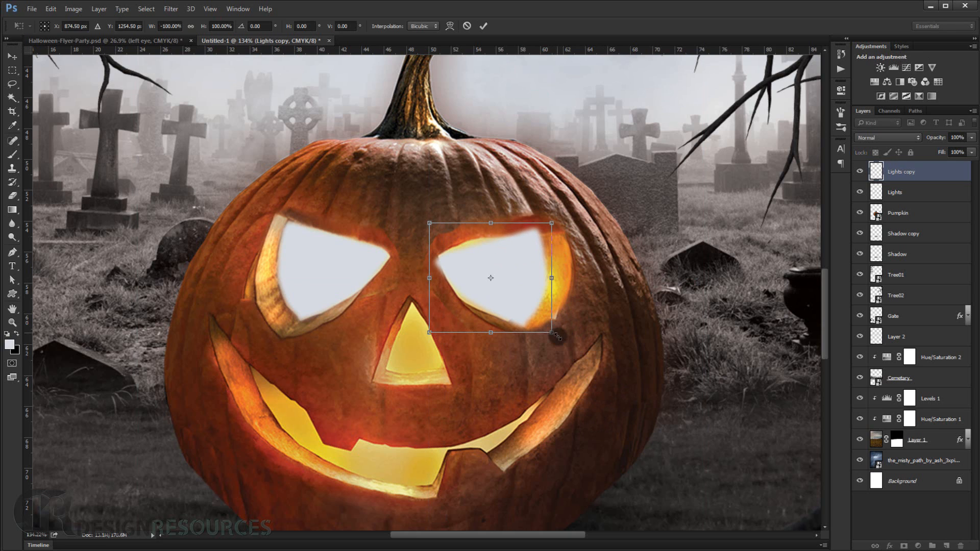
left_click_drag(551, 332, 543, 337)
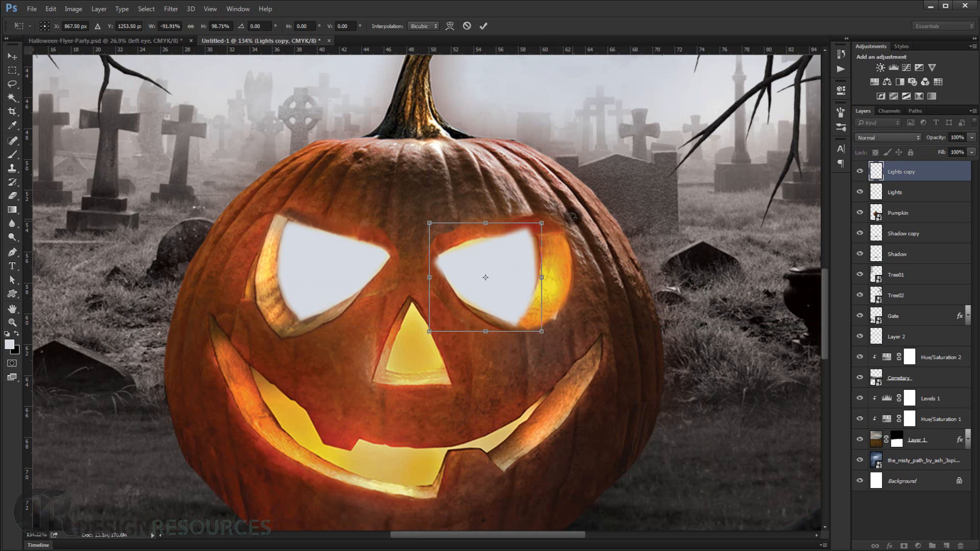
left_click_drag(565, 225, 583, 235)
left_click_drag(524, 280, 527, 275)
- Warp the copied light to match the shape of the right eye opening and apply the transformation
right_click(527, 277)
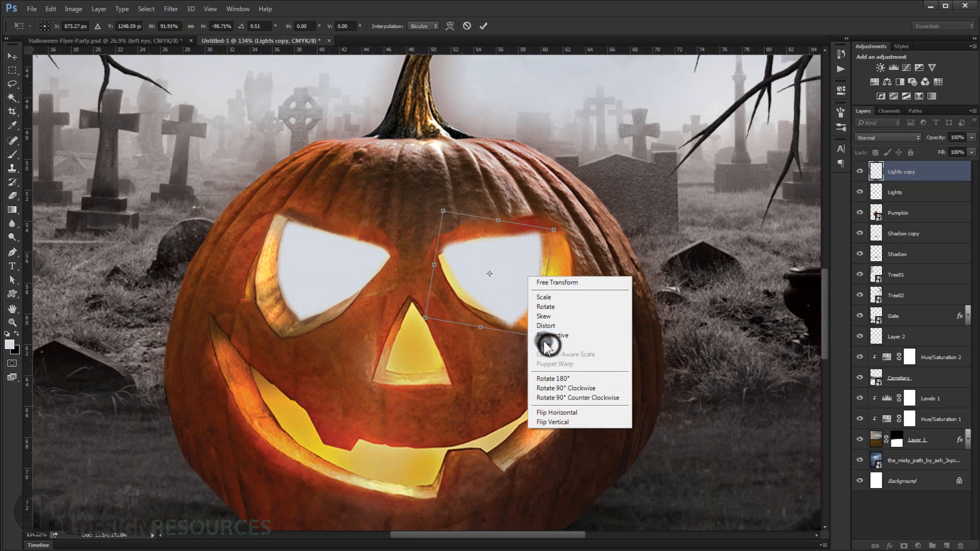
left_click(544, 345)
left_click_drag(469, 291, 514, 318)
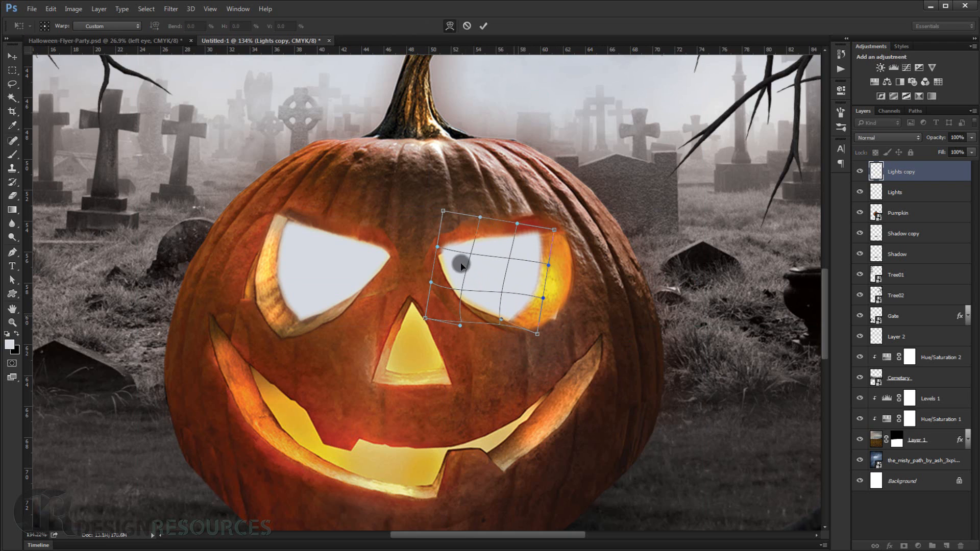
left_click_drag(459, 258, 452, 262)
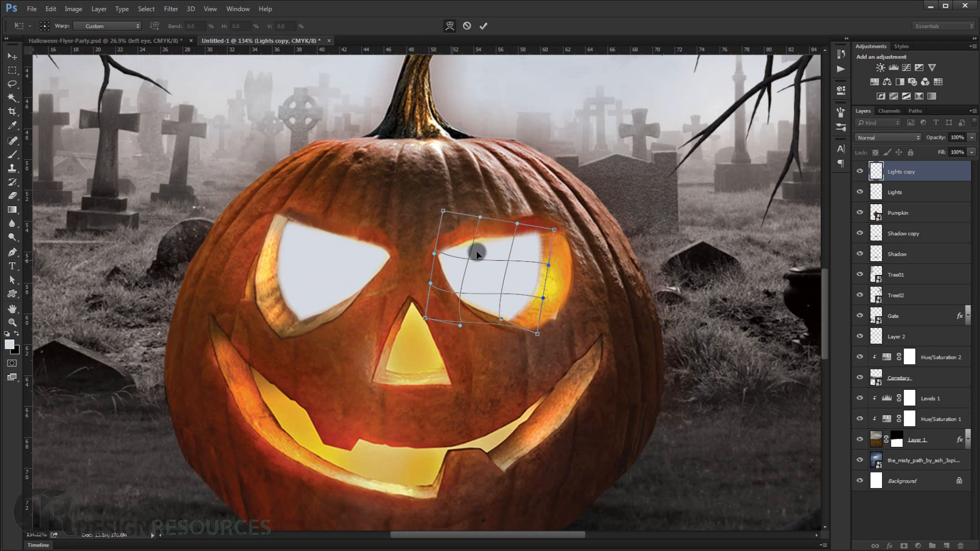
left_click_drag(554, 230, 556, 234)
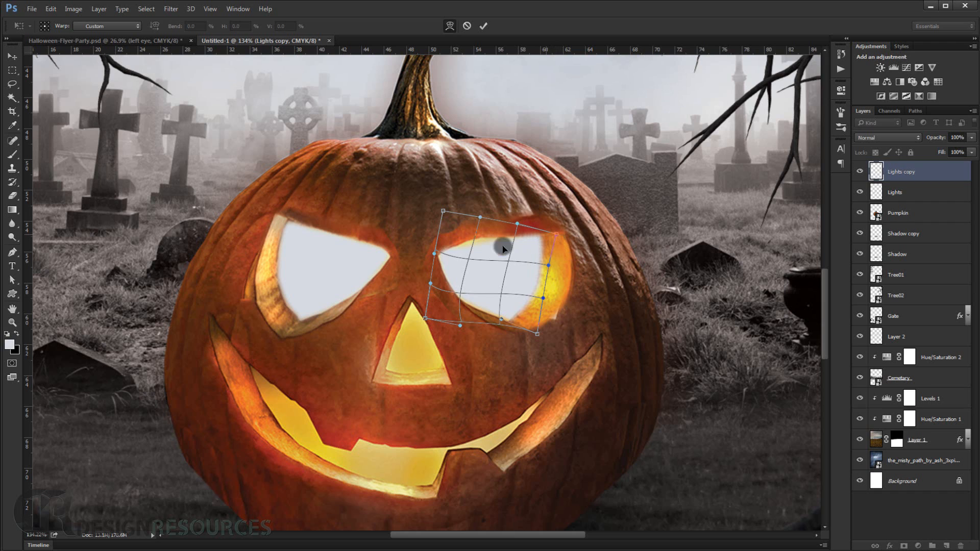
left_click_drag(442, 253, 445, 262)
left_click_drag(528, 304, 516, 323)
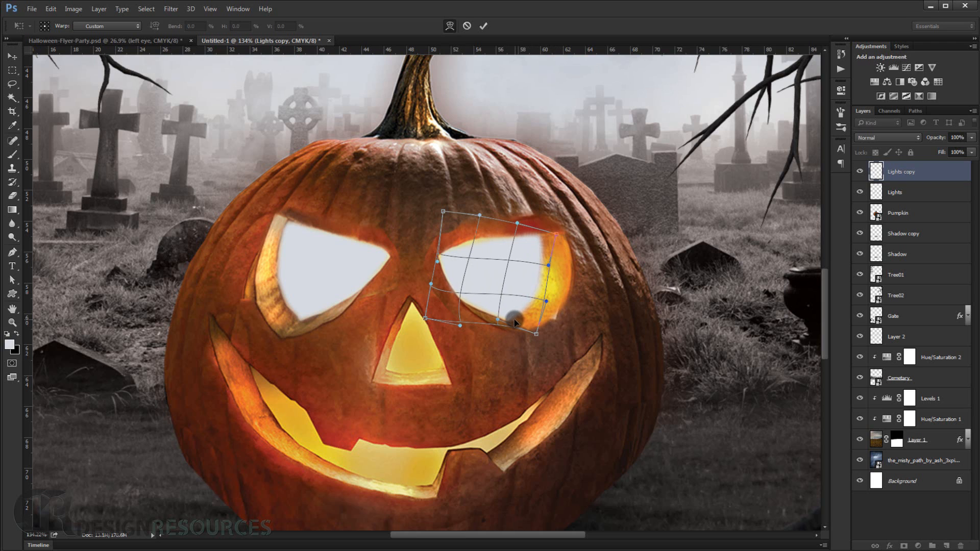
left_click(551, 226)
left_click_drag(555, 238, 554, 237)
left_click(536, 282)
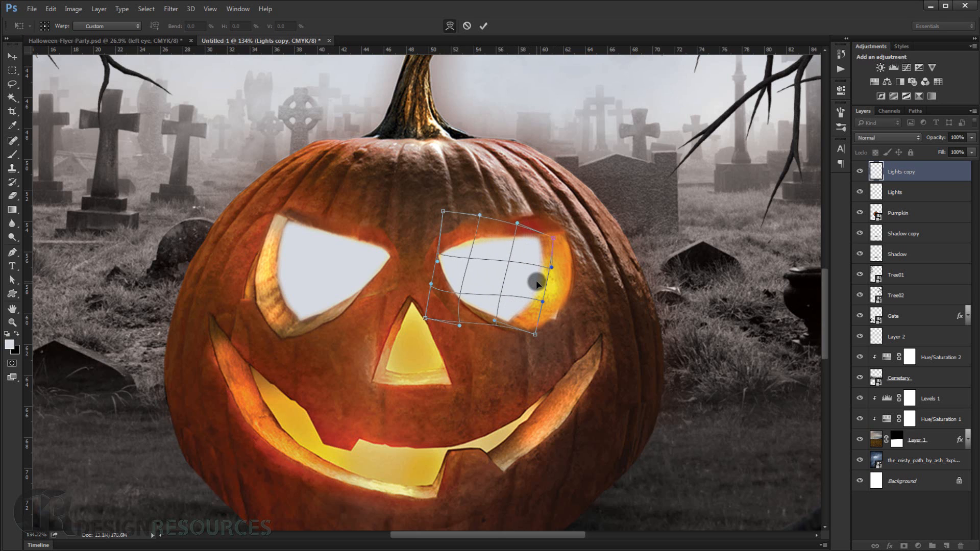
key("Return")
- Trace the glowing nose opening with a closed Pen tool path and convert it to a selection
key("ctrl+0")
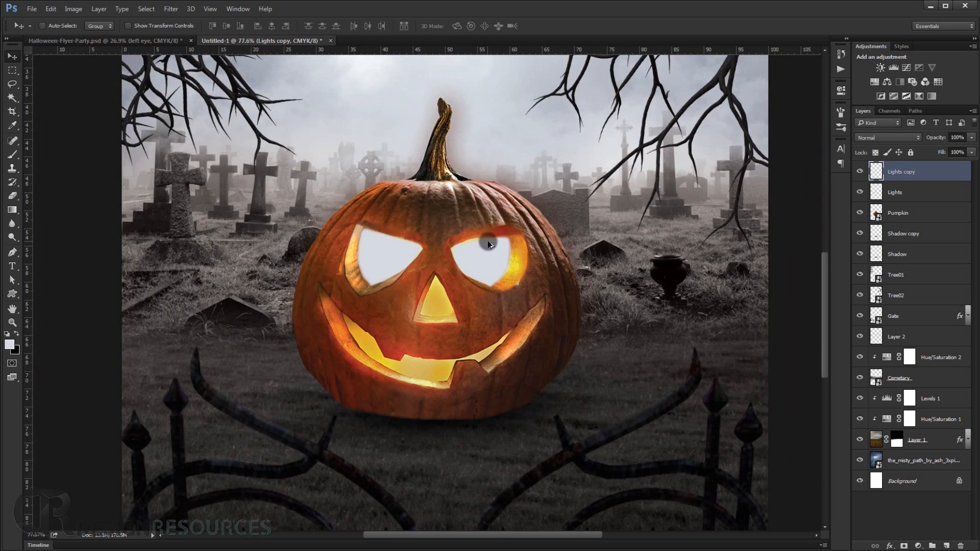
left_click_drag(452, 283, 476, 288)
scroll(479, 284, "up", 6)
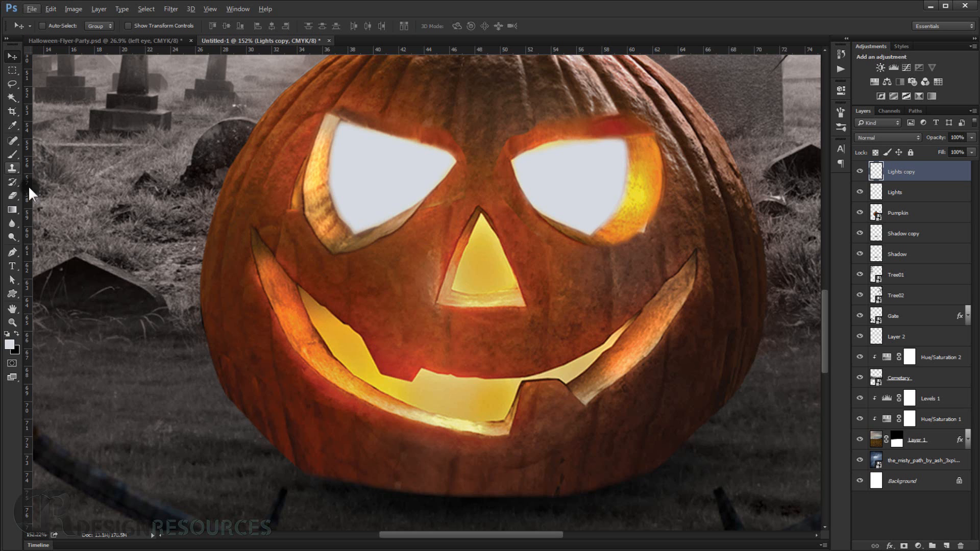
left_click(12, 251)
left_click_drag(490, 285, 408, 268)
left_click(556, 293)
left_click_drag(468, 116, 479, 116)
left_click_drag(556, 293, 562, 314)
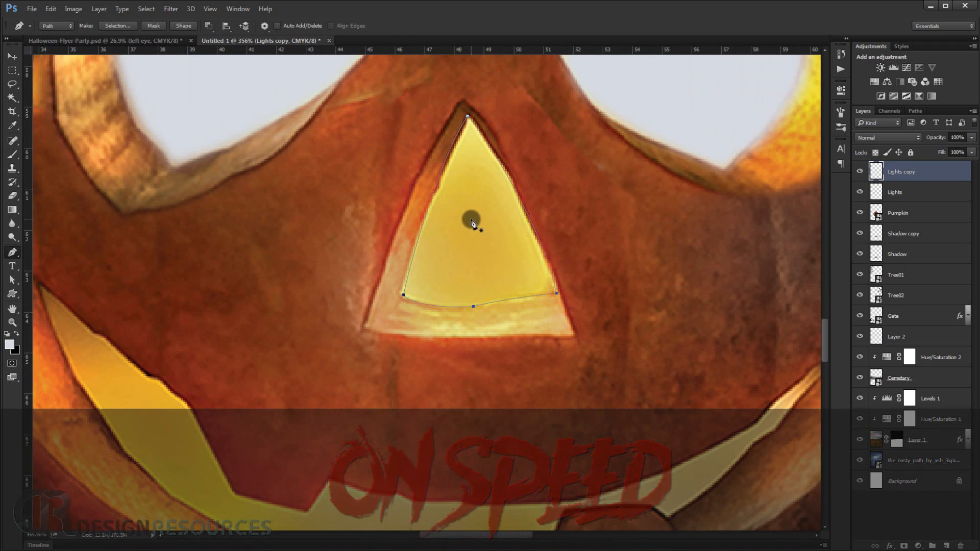
key("ctrl+Return")
- Fill the nose selection with the foreground colour on the Lights copy layer, deselect it and reapply the last Gaussian Blur
key("alt+BackSpace")
key("ctrl+z")
key("ctrl+shift+i")
key("alt+BackSpace")
key("ctrl+d")
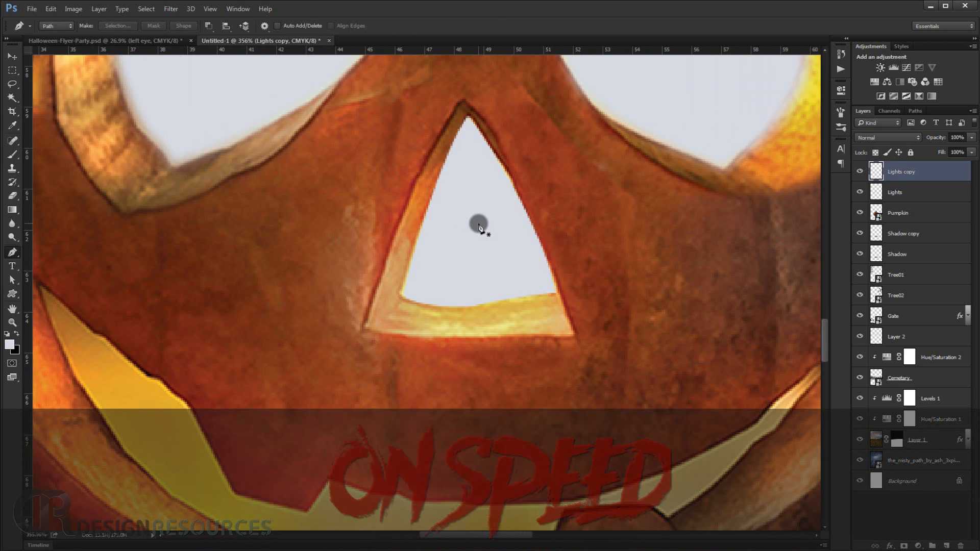
key("ctrl+f")
- Trace the lower edge of the glowing mouth opening with the Pen tool, from the lower tooth to the left corner
scroll(482, 225, "down", 5)
left_click_drag(511, 339, 530, 297)
scroll(551, 352, "up", 2)
left_click(559, 339)
left_click(526, 406)
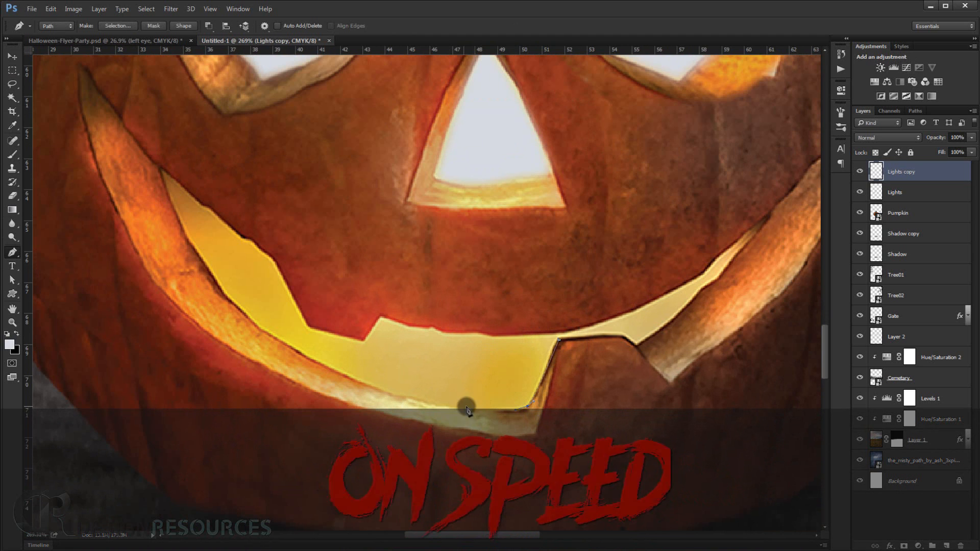
left_click_drag(450, 409, 405, 397)
left_click(269, 334)
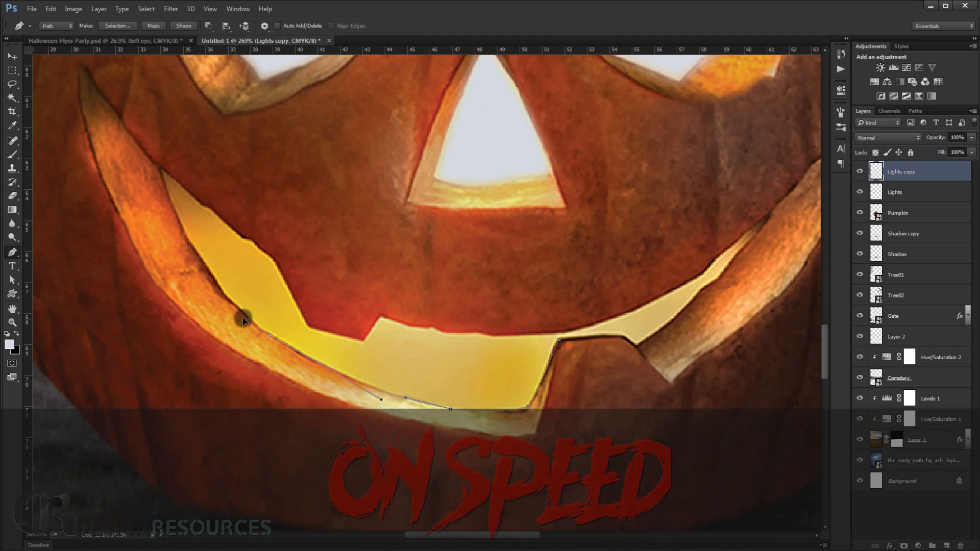
left_click(254, 322)
left_click_drag(206, 262, 191, 242)
left_click_drag(162, 169, 177, 182)
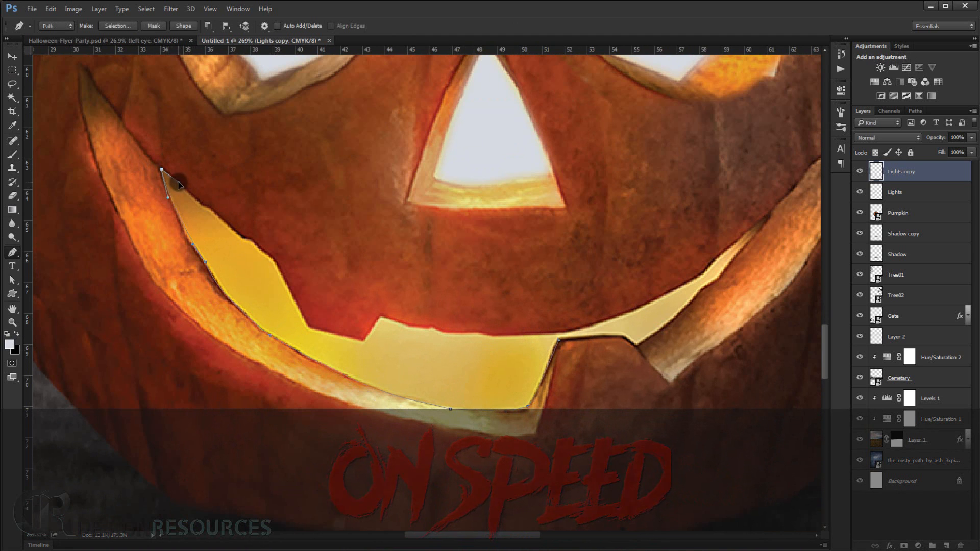
- Continue the Pen path along the mouth's upper edge, around the upper tooth notch, to the right corner
left_click_drag(234, 232, 280, 273)
left_click(306, 325)
left_click(363, 340)
left_click(380, 316)
left_click(408, 326)
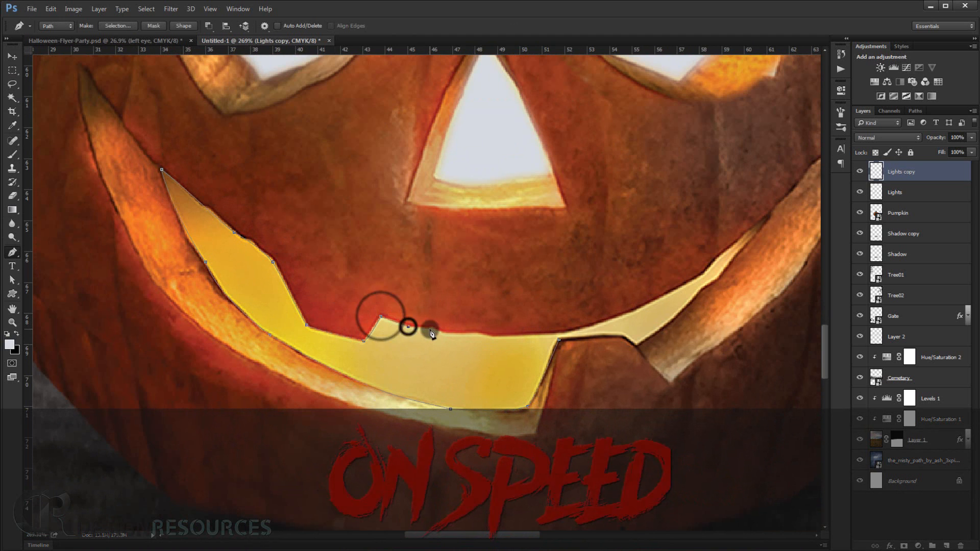
left_click(432, 327)
left_click(441, 332)
left_click(474, 332)
left_click(489, 338)
left_click(557, 333)
left_click(621, 318)
left_click(642, 308)
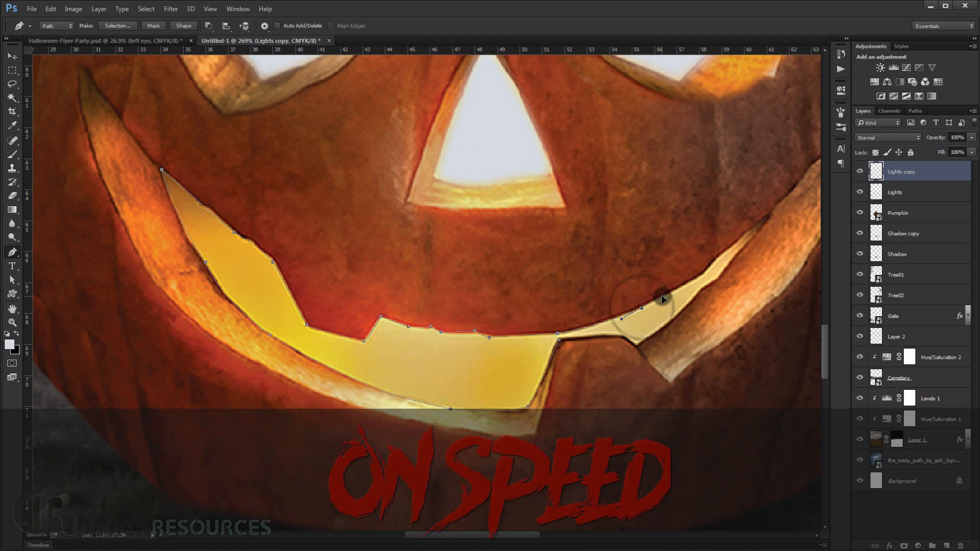
left_click(703, 273)
left_click(713, 262)
left_click(746, 231)
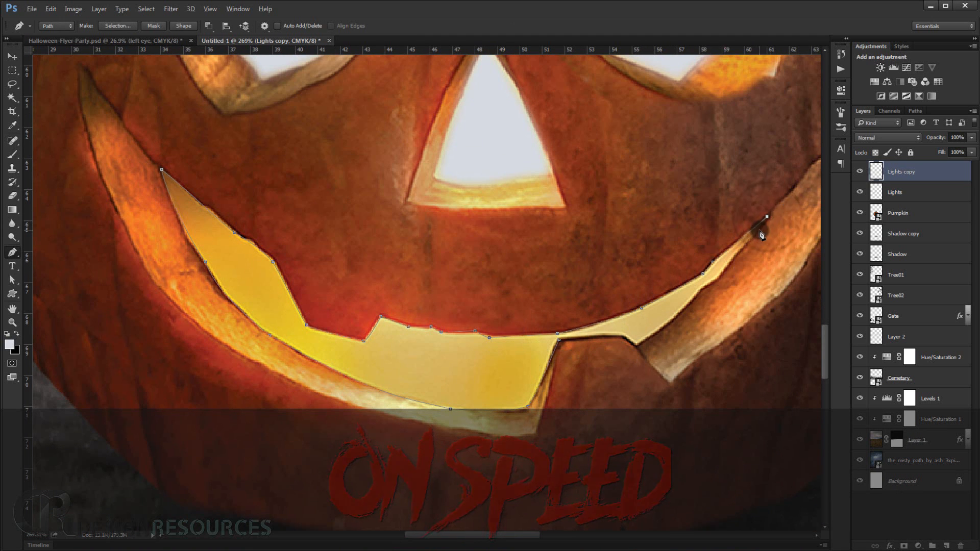
left_click(768, 217)
- Close the mouth path along the lower right edge back to the tooth and convert it to a selection
left_click(744, 248)
left_click(720, 278)
left_click(707, 286)
left_click(698, 290)
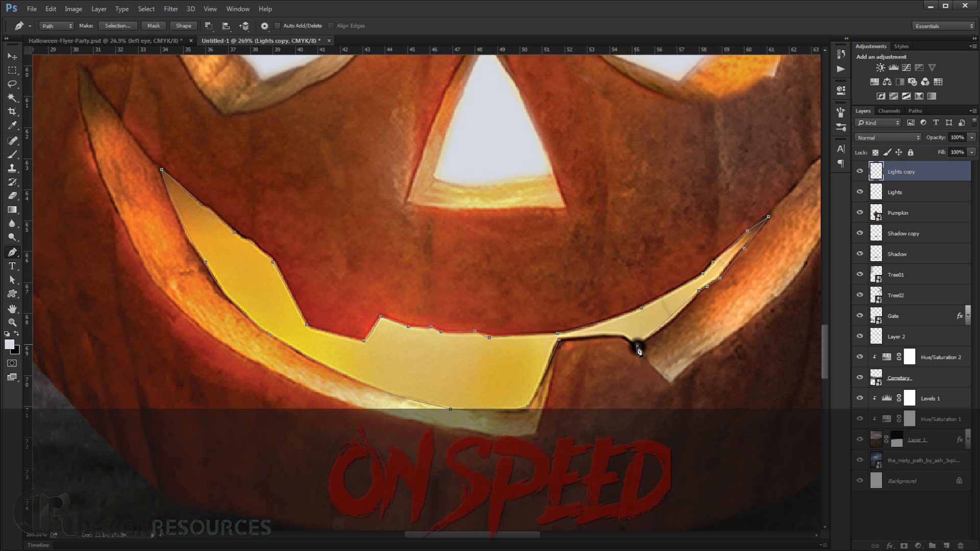
left_click(638, 345)
left_click(623, 336)
left_click(558, 339)
key("ctrl+Return")
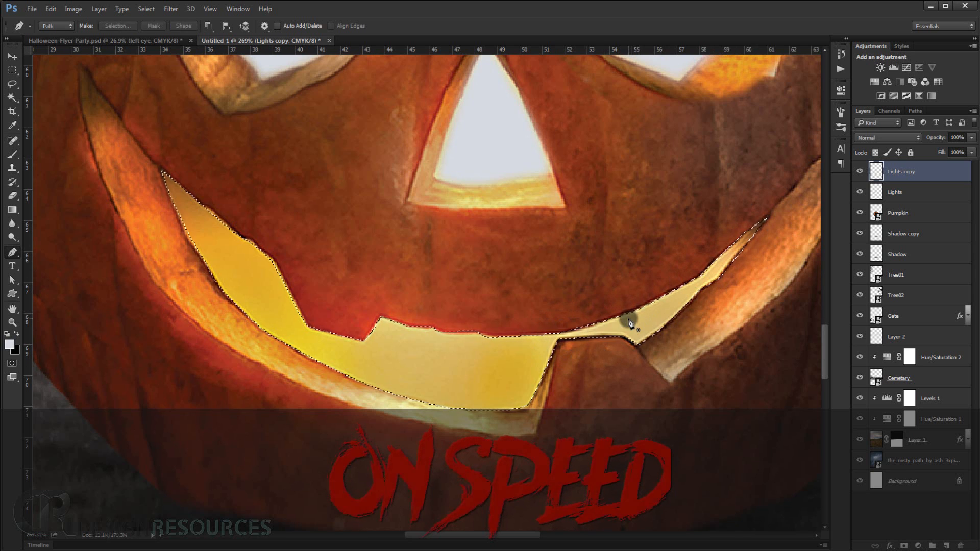
- Fill the mouth selection with the foreground colour on the Lights copy layer and deselect it
key("alt+BackSpace")
key("ctrl+d")
key("ctrl+0")
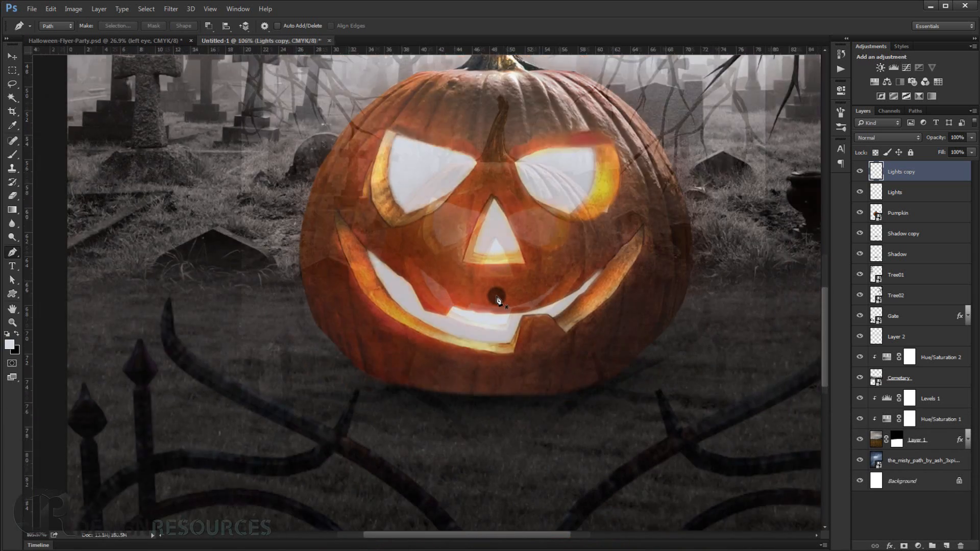
key("ctrl+0")
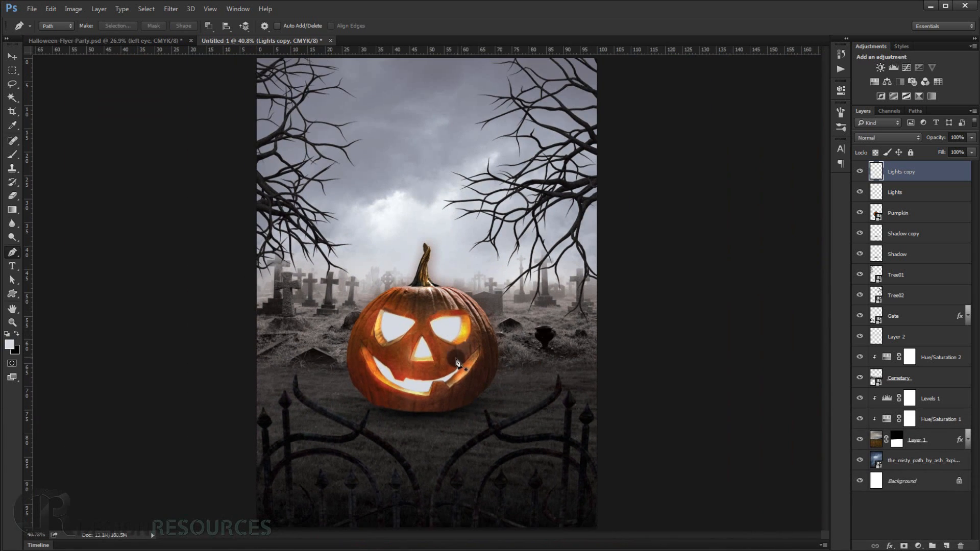
scroll(456, 359, "up", 3)
left_click_drag(376, 361, 388, 360)
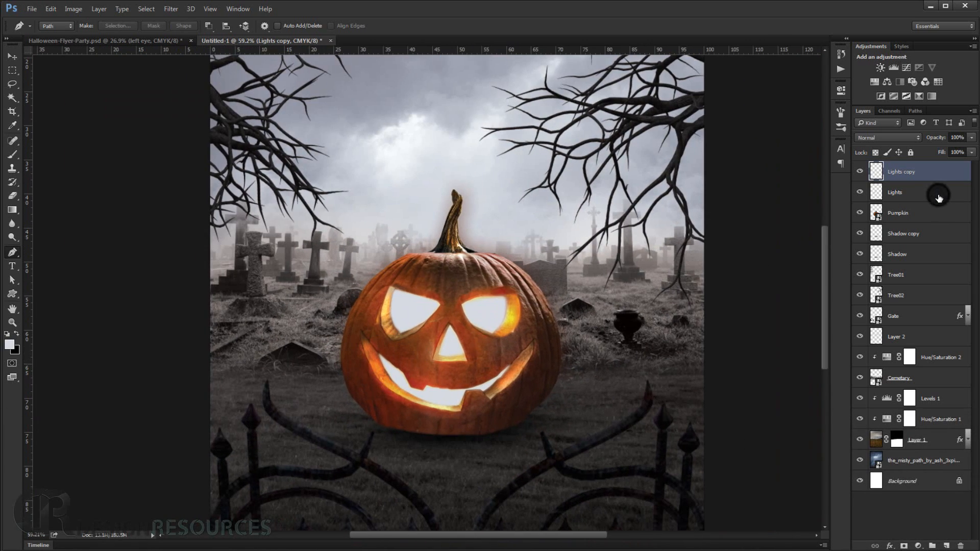
- Group the layers from Lights copy down to Shadow and name the group Pumpkin
left_click(938, 198, "shift")
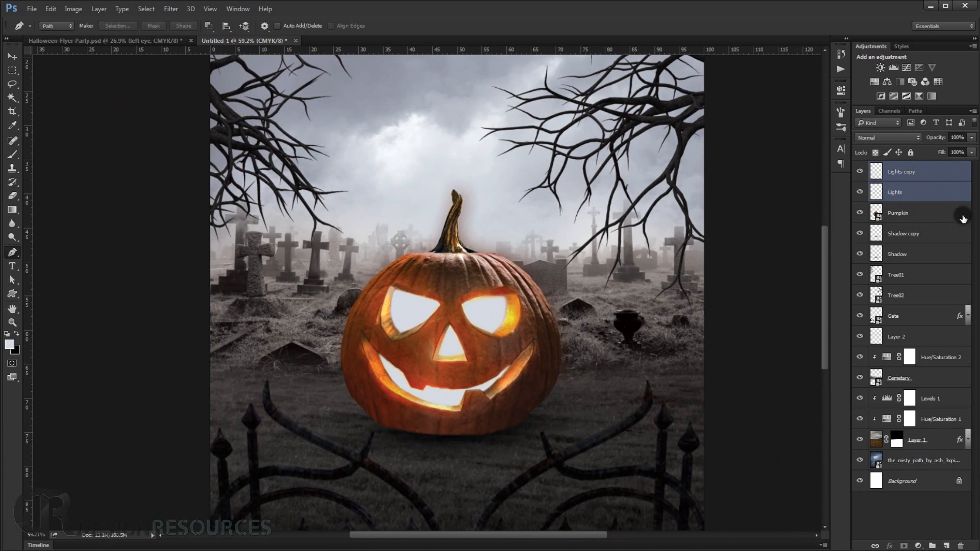
left_click(928, 255, "shift")
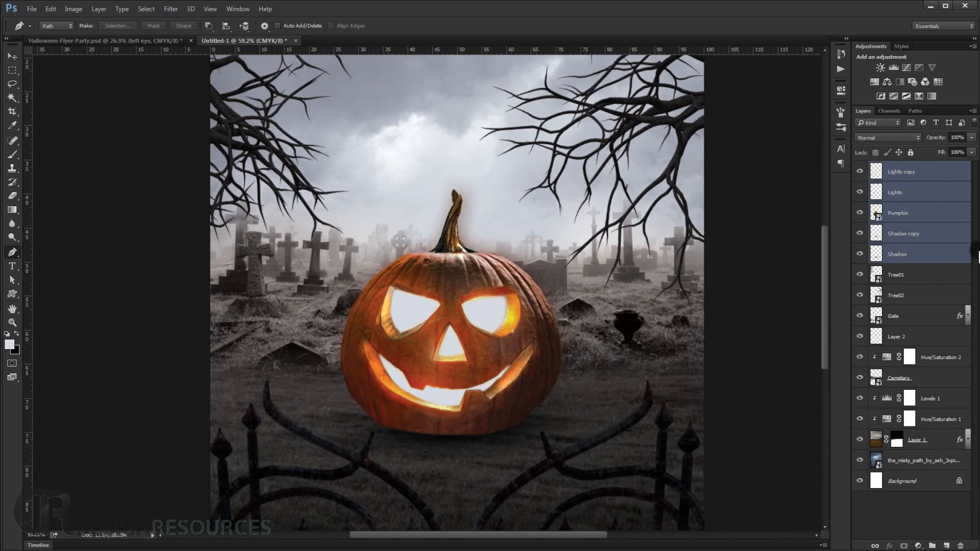
key("ctrl+g")
double_click(903, 167)
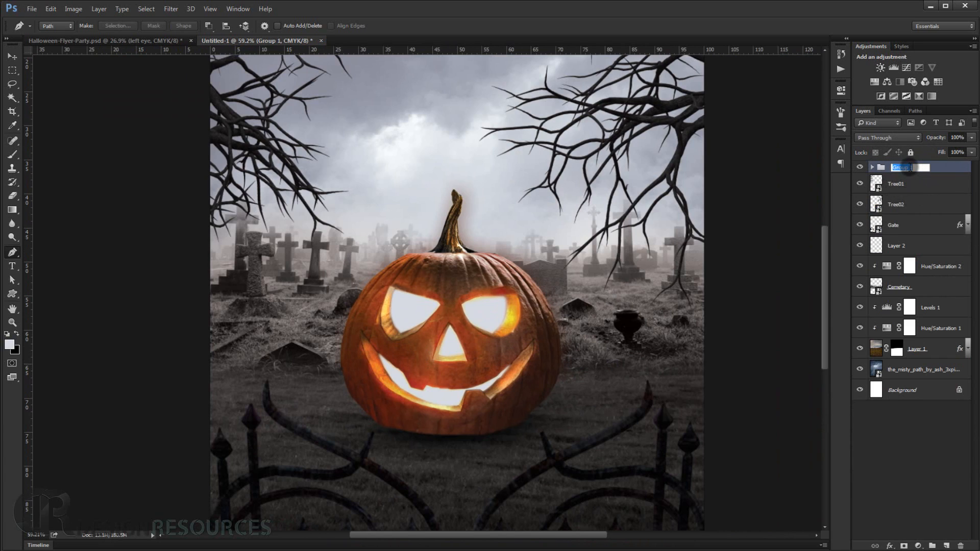
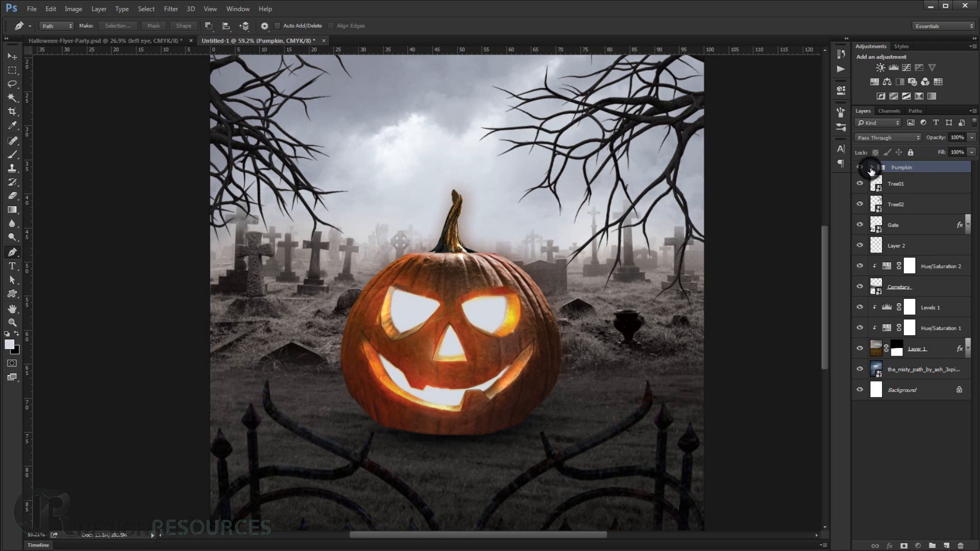
- Add a Brightness/Contrast adjustment clipped to the Pumpkin layer inside the group, with brightness 31 and contrast 30
left_click(872, 168)
left_click(918, 225)
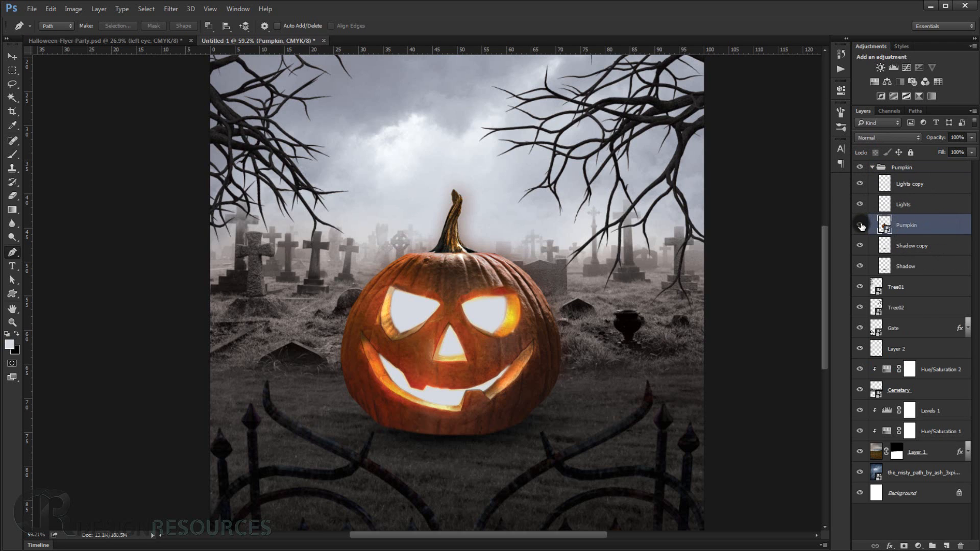
left_click(918, 546)
left_click(954, 391)
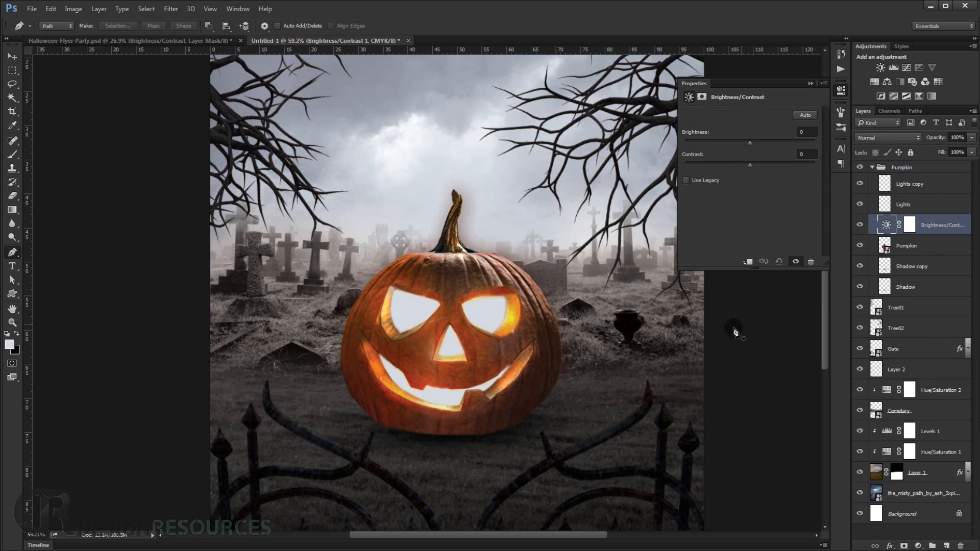
left_click(749, 262)
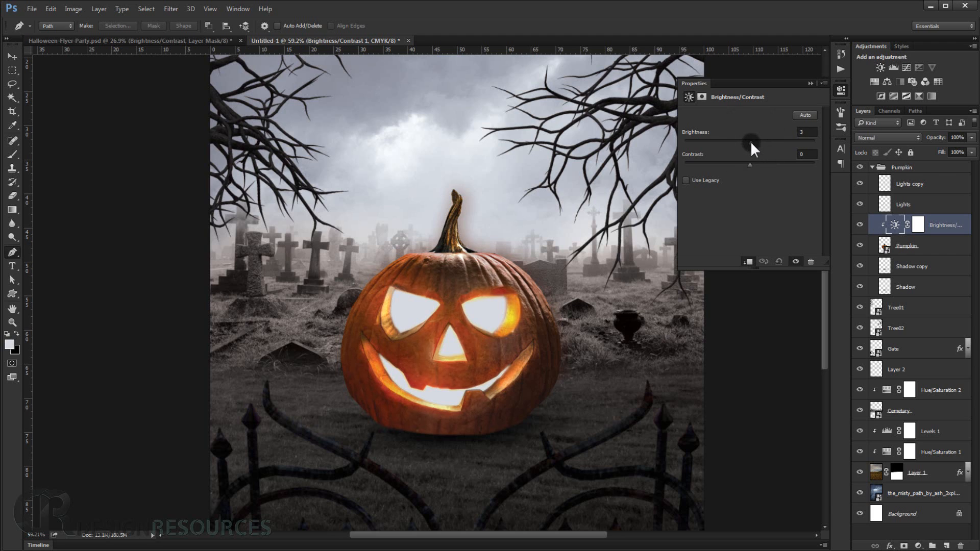
left_click_drag(759, 144, 762, 163)
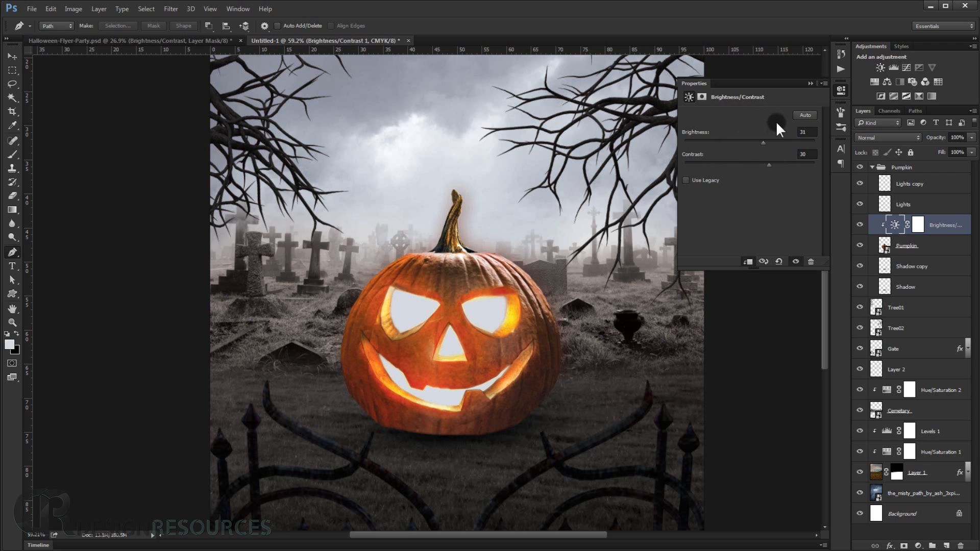
left_click(810, 83)
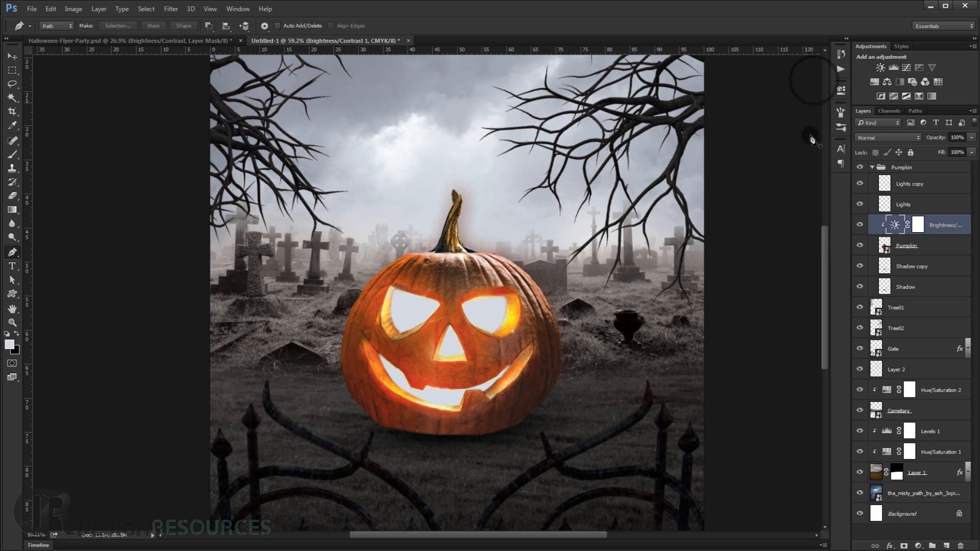
- Compare the pumpkin with and without the Brightness/Contrast adjustment and examine the flyer close up and as a whole
left_click(859, 225)
left_click(860, 225)
left_click(859, 225)
left_click(859, 225)
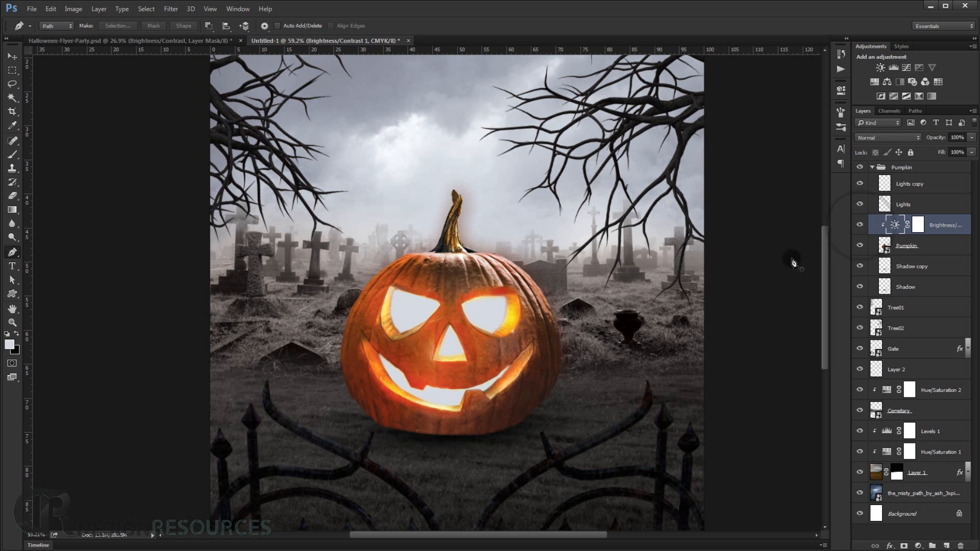
scroll(542, 335, "down", 3)
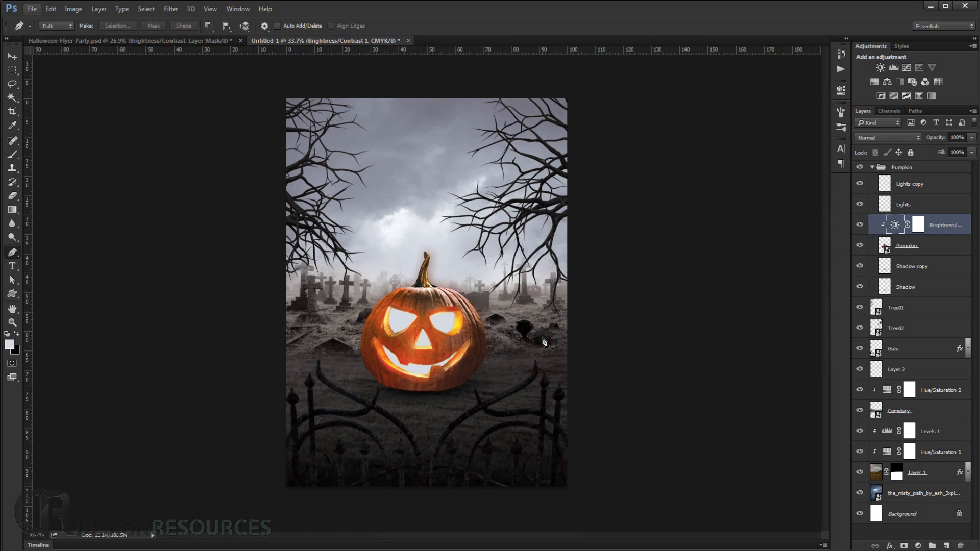
scroll(544, 342, "up", 1)
scroll(484, 352, "up", 2)
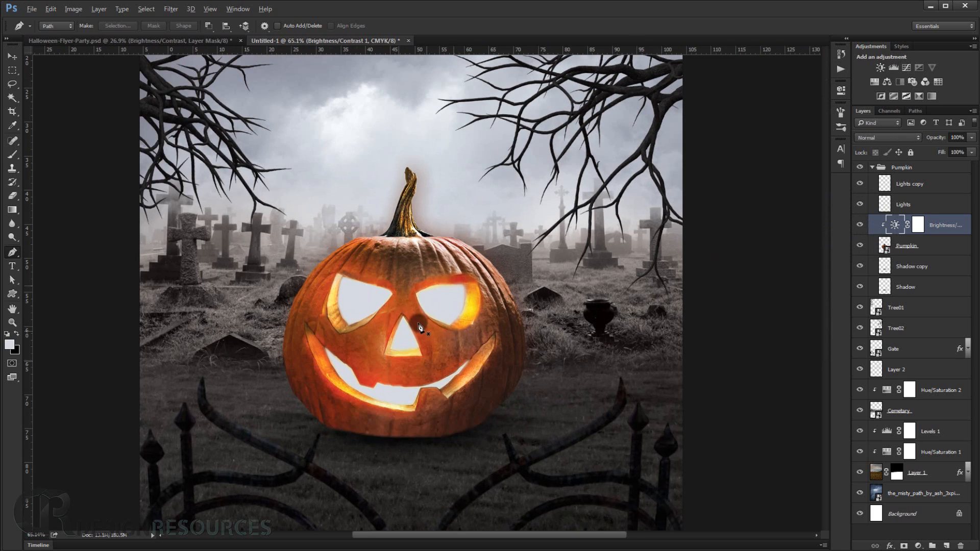
scroll(423, 353, "down", 3)
scroll(422, 354, "down", 1)
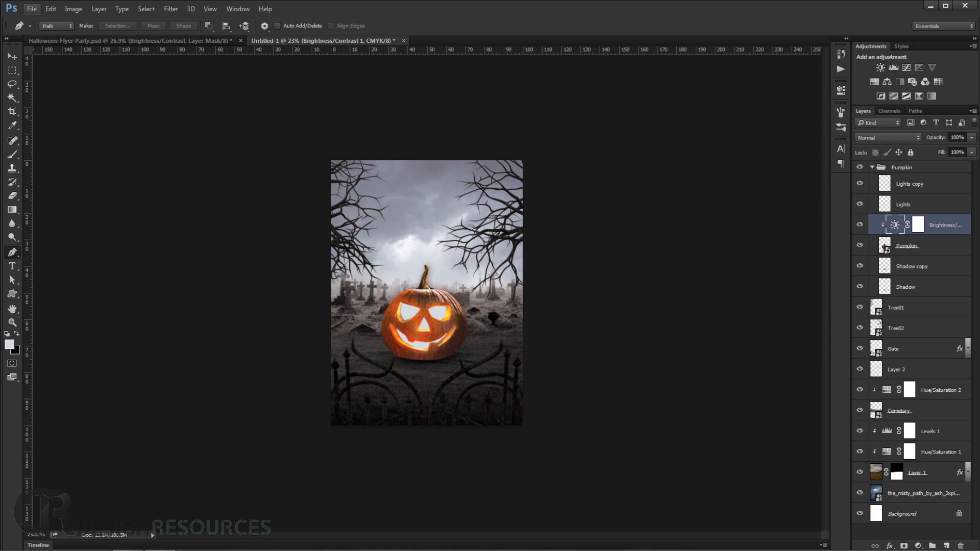
- Place Skulls.png from the tutorial folder, scaled to about 13.6% and rotated -1.27°, over the pumpkin's lower left
key("alt+Tab")
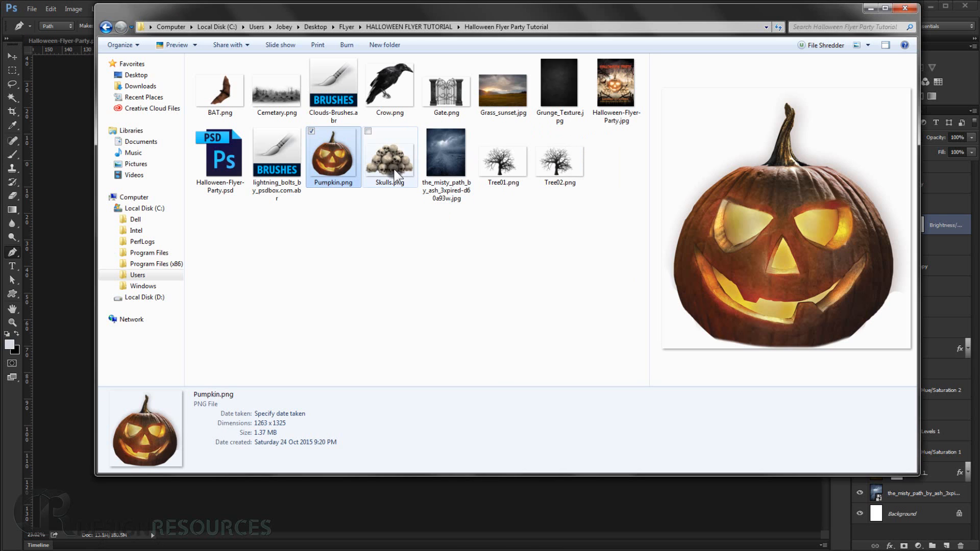
left_click_drag(389, 160, 83, 216)
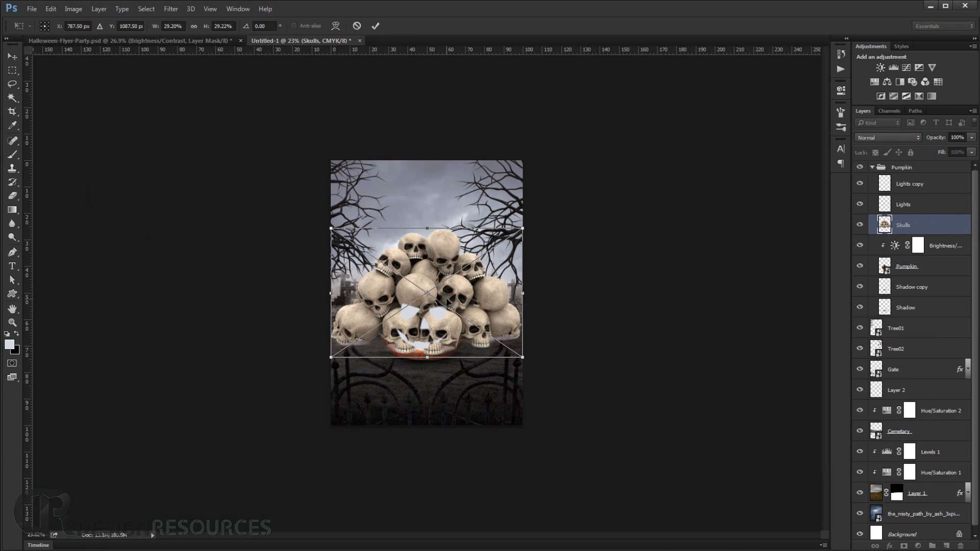
left_click_drag(523, 228, 493, 249)
left_click_drag(466, 306, 504, 333)
mouse_move(536, 265)
left_mouse_down()
mouse_move(551, 291)
mouse_move(542, 255)
left_mouse_up()
left_click_drag(503, 320, 443, 310)
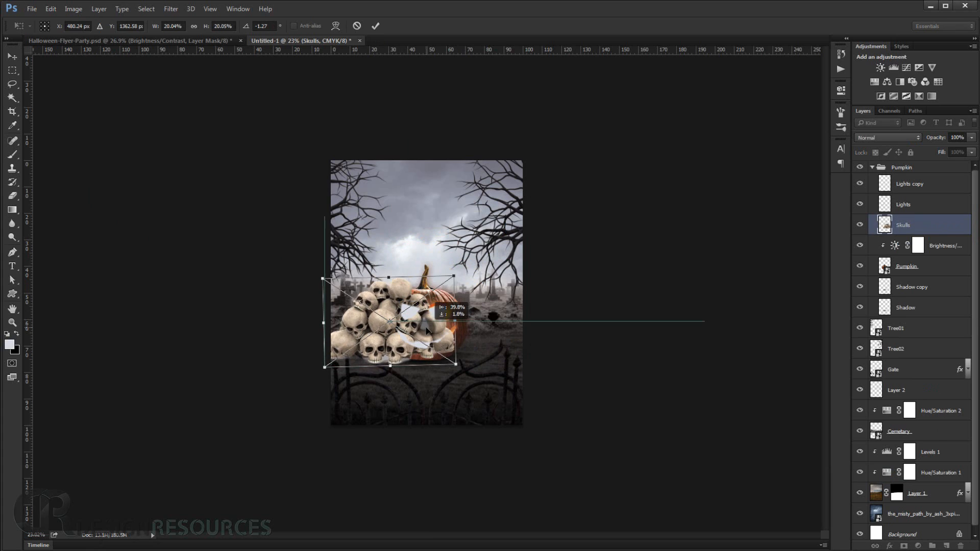
left_click_drag(471, 266, 436, 300)
left_click_drag(421, 331, 422, 339)
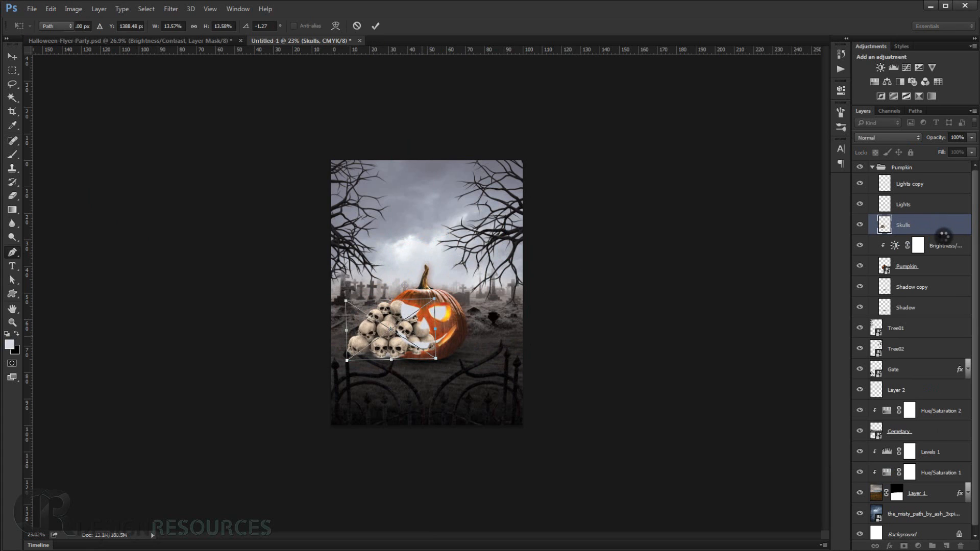
key("Return")
- Move the Skulls layer above the Pumpkin group and shift the skull pile down and left in front of the pumpkin
left_click_drag(922, 228, 912, 161)
left_click(872, 188)
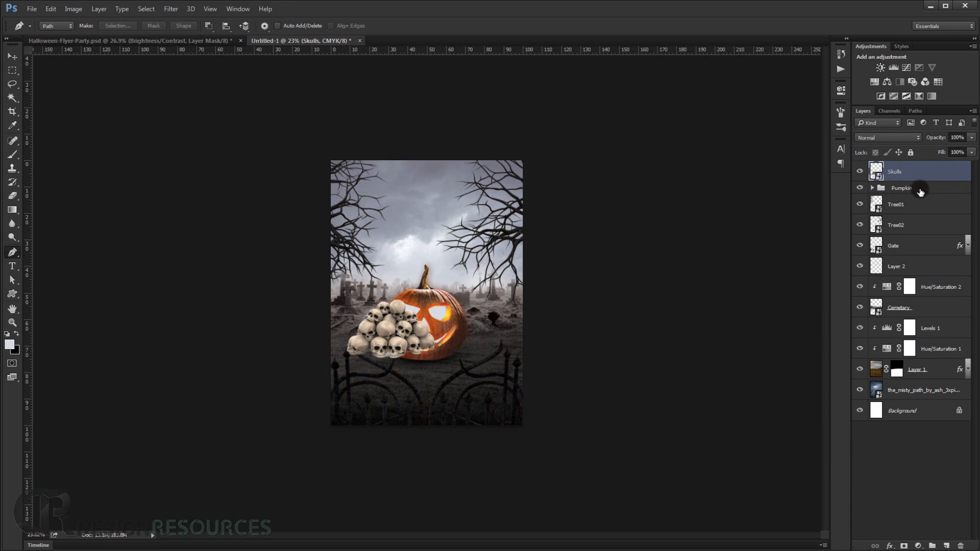
scroll(417, 363, "up", 3)
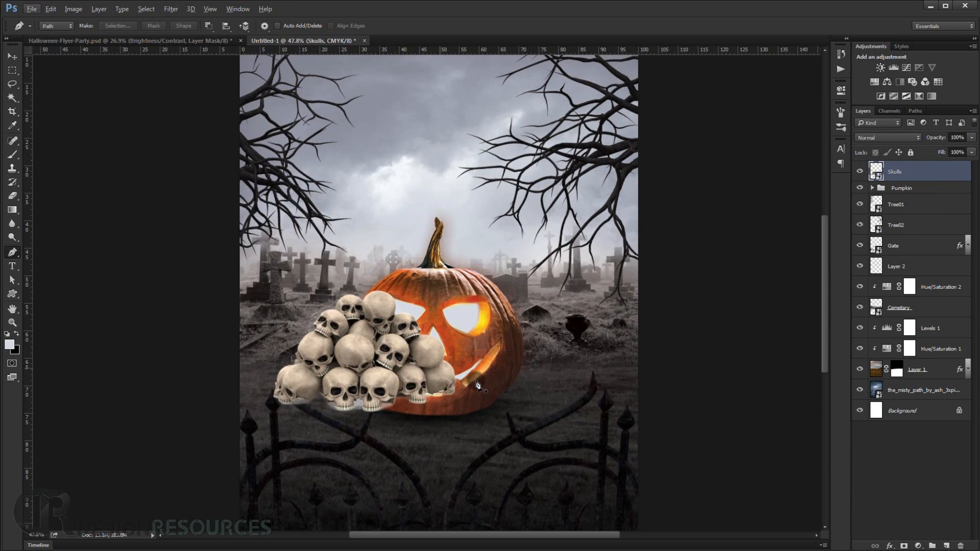
key("ctrl+t")
scroll(408, 367, "down", 3)
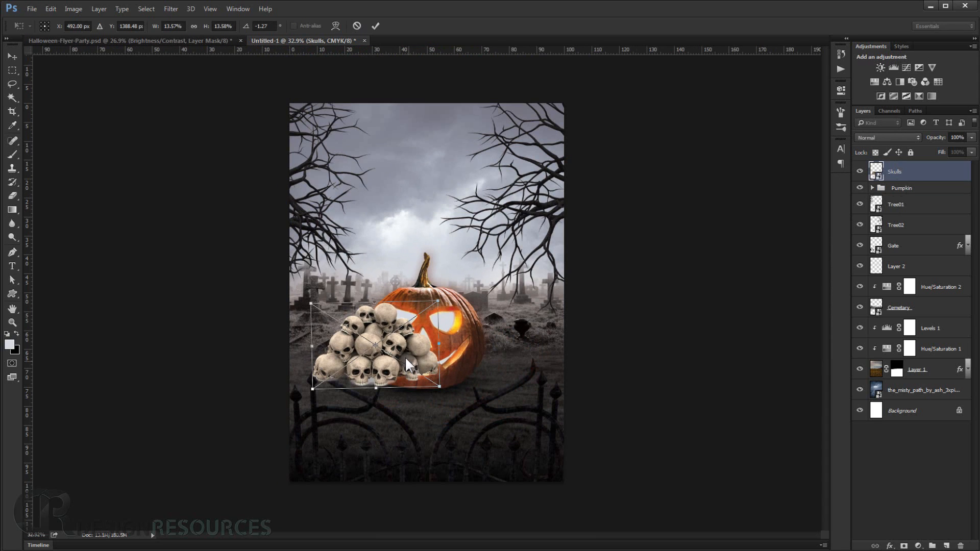
mouse_move(401, 385)
left_mouse_down()
mouse_move(393, 403)
mouse_move(390, 388)
left_mouse_up()
key("Return")
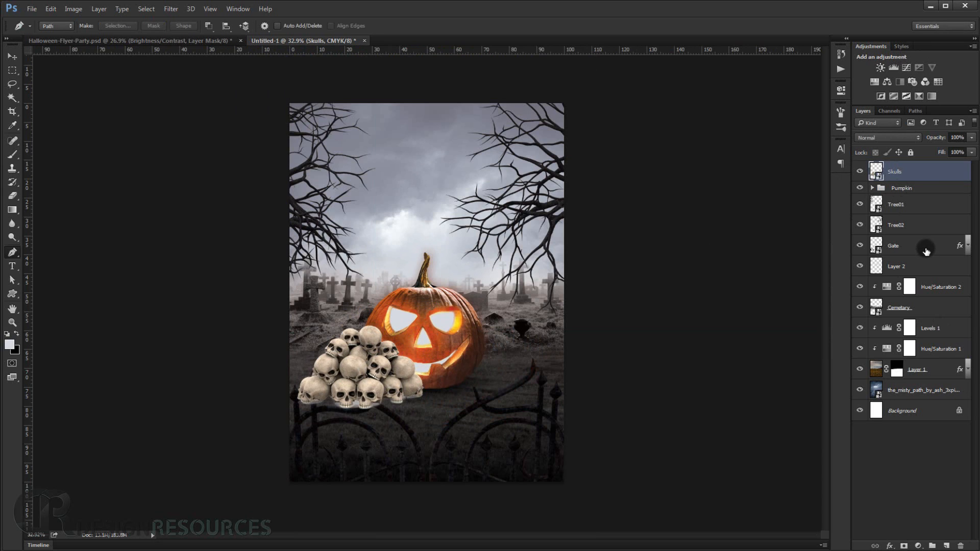
- Move the Gate layer above the Skulls layer so the iron gate stands in front of the skulls
left_click_drag(928, 246, 927, 170)
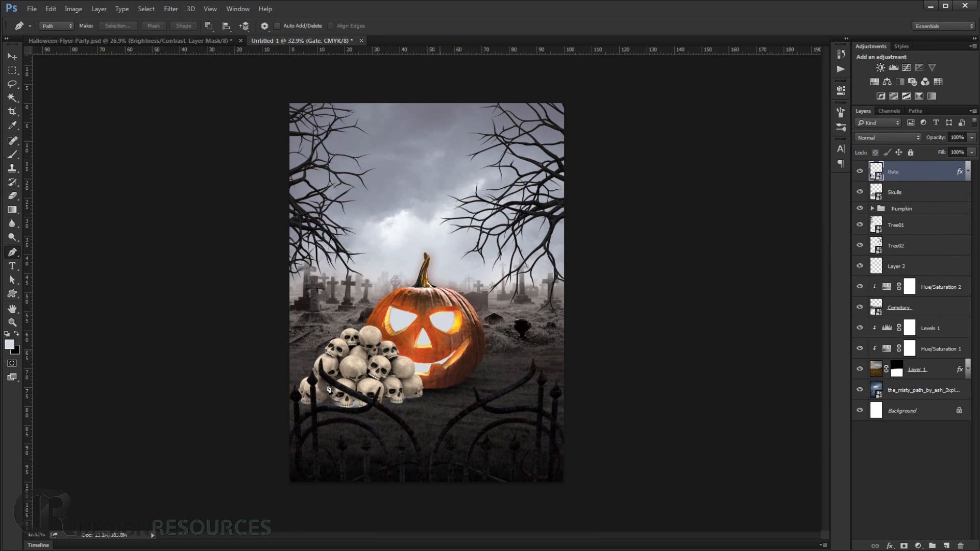
scroll(376, 373, "up", 7)
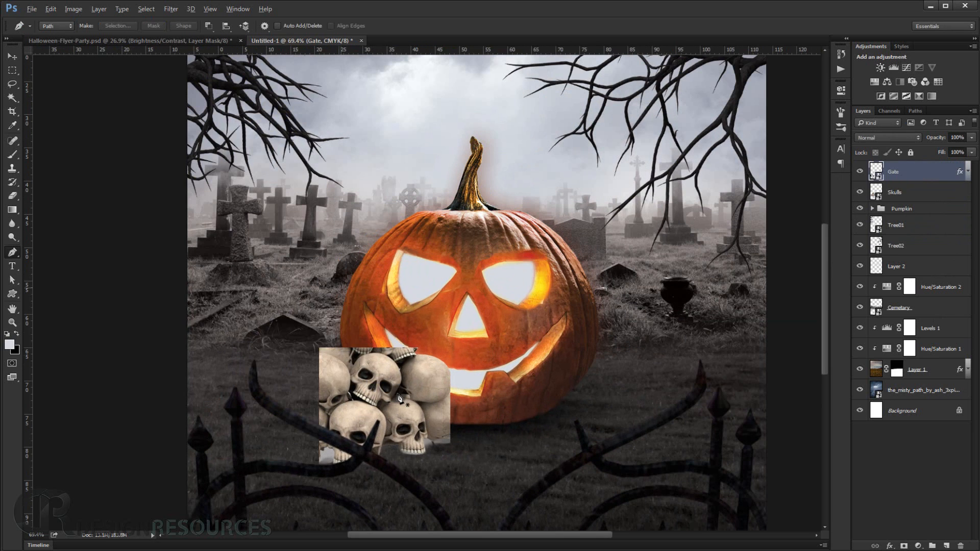
key("ctrl+t")
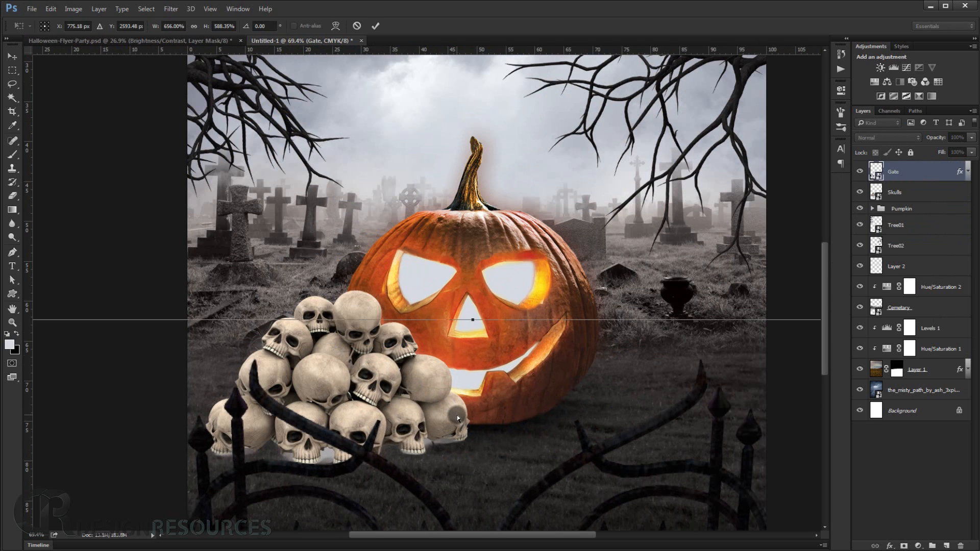
key("Escape")
- Scale the skull pile to about 9.57%, rotate it to 0.30° and position it beside the pumpkin's lower left, behind the gate
left_click(924, 199)
key("ctrl+t")
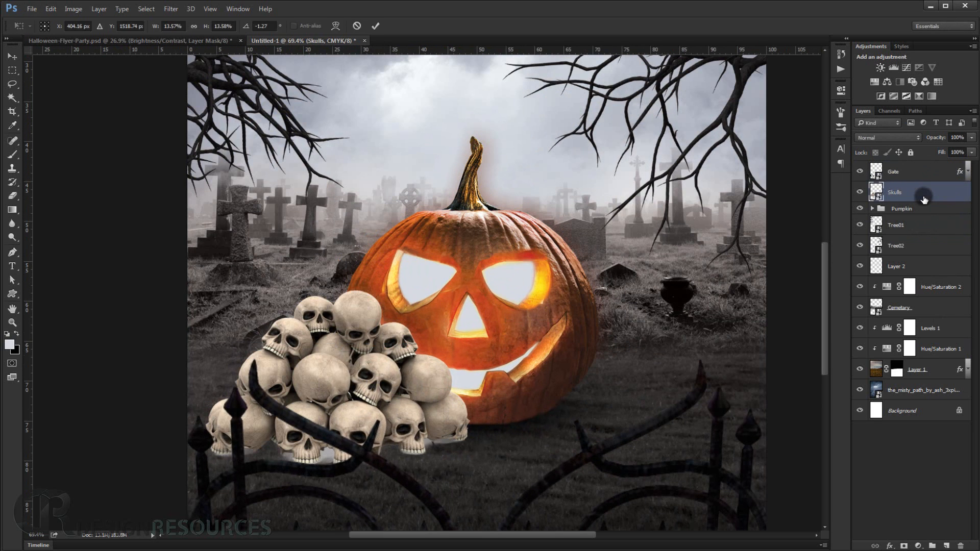
scroll(550, 295, "down", 1)
scroll(550, 295, "down", 2)
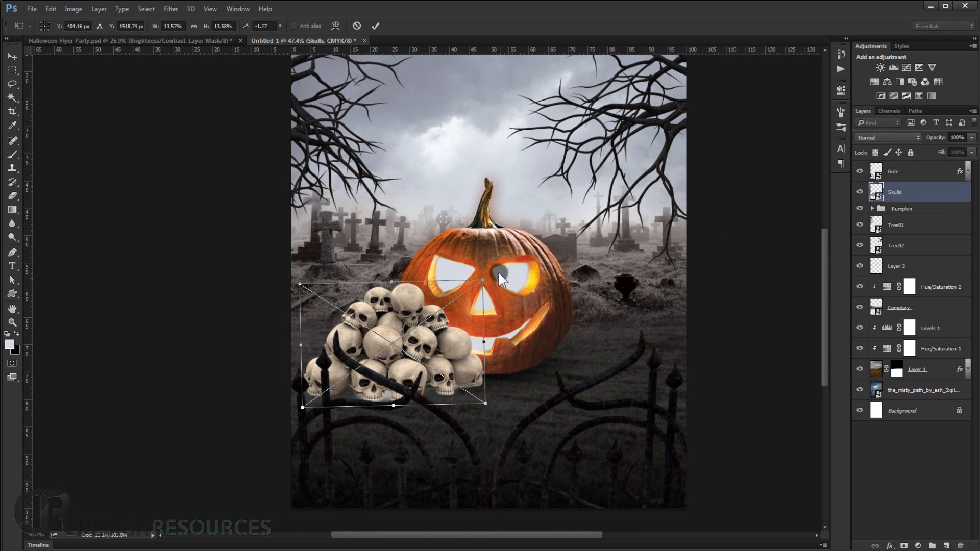
mouse_move(499, 266)
left_mouse_down()
mouse_move(520, 273)
mouse_move(477, 301)
mouse_move(503, 263)
left_mouse_up()
left_click_drag(411, 362, 401, 365)
left_click_drag(455, 295, 422, 360)
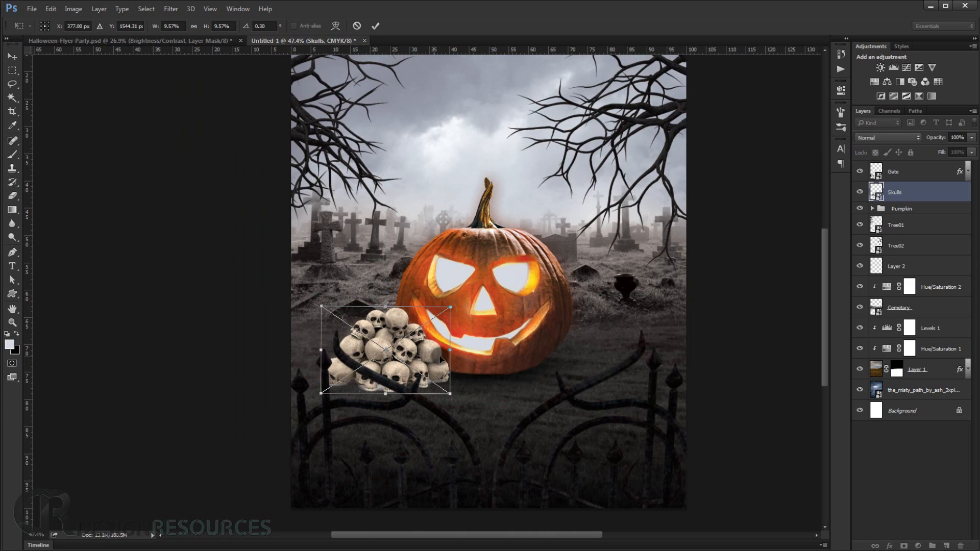
key("Return")
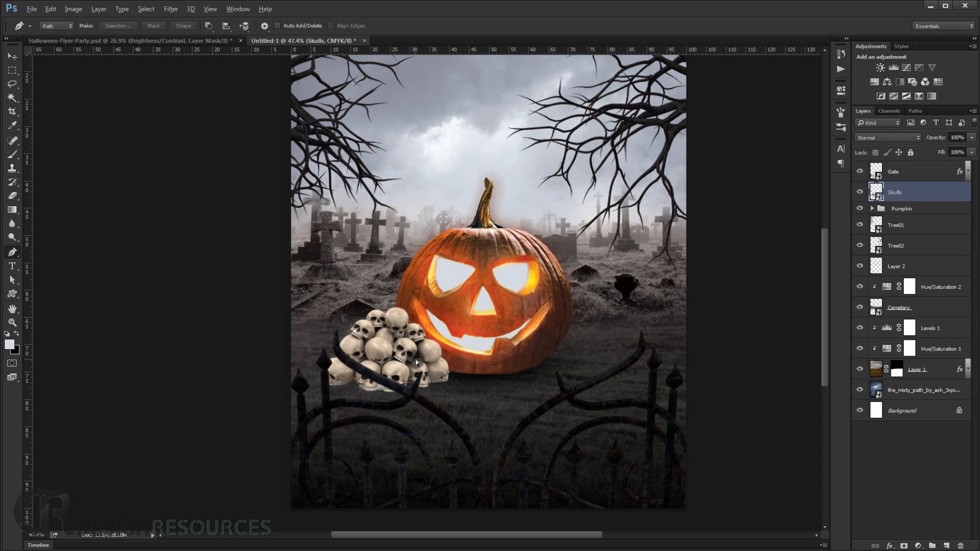
- Duplicate the skull pile to the pumpkin's lower right and flip the copy horizontally
left_click(13, 56)
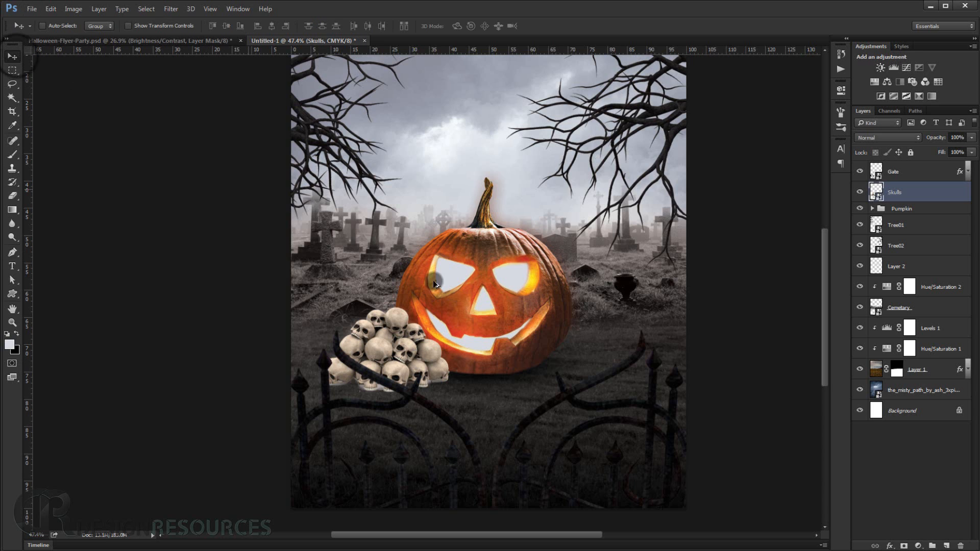
left_click_drag(485, 364, 608, 364)
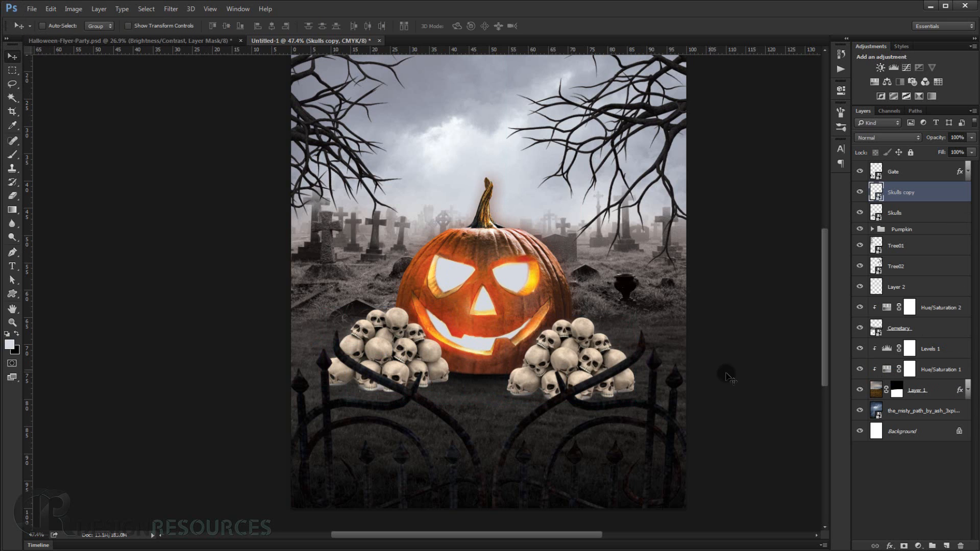
key("ctrl+t")
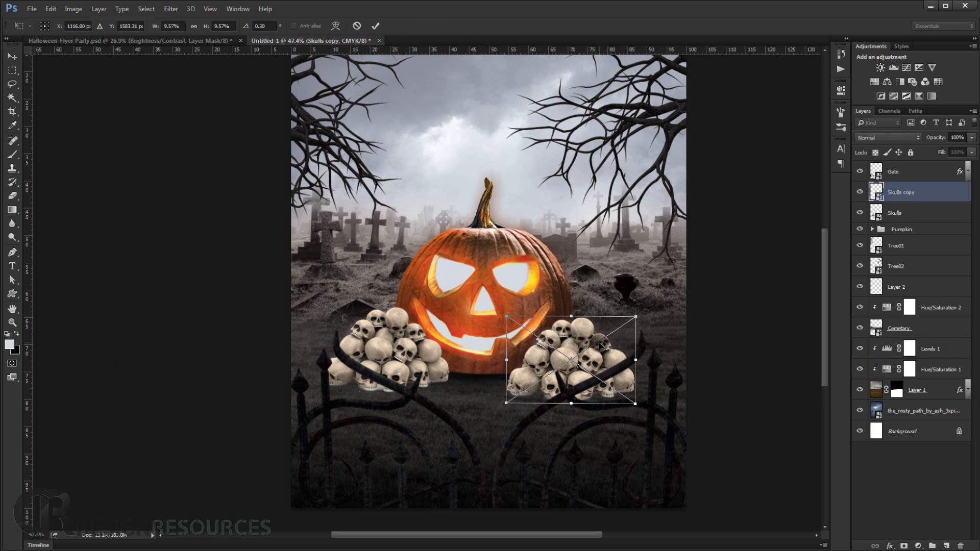
right_click(600, 345)
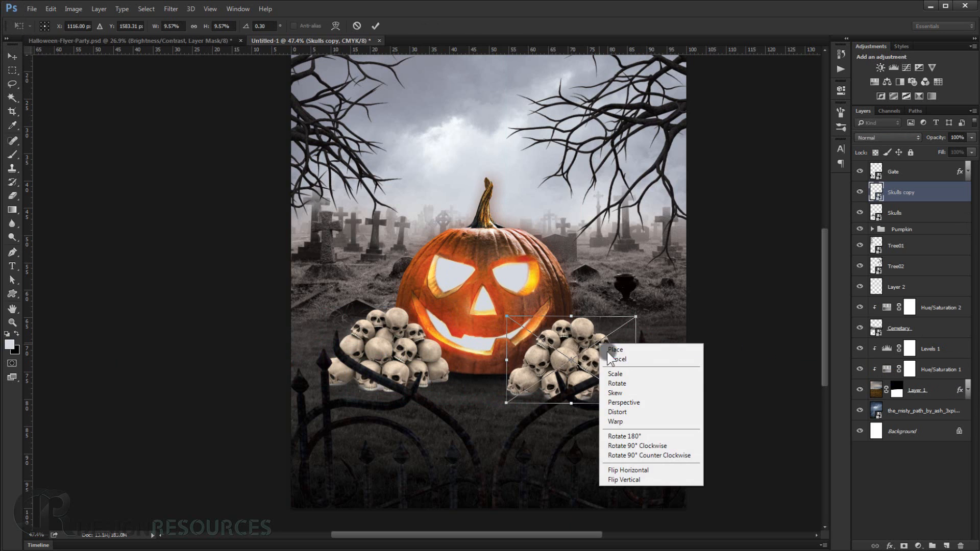
left_click(663, 470)
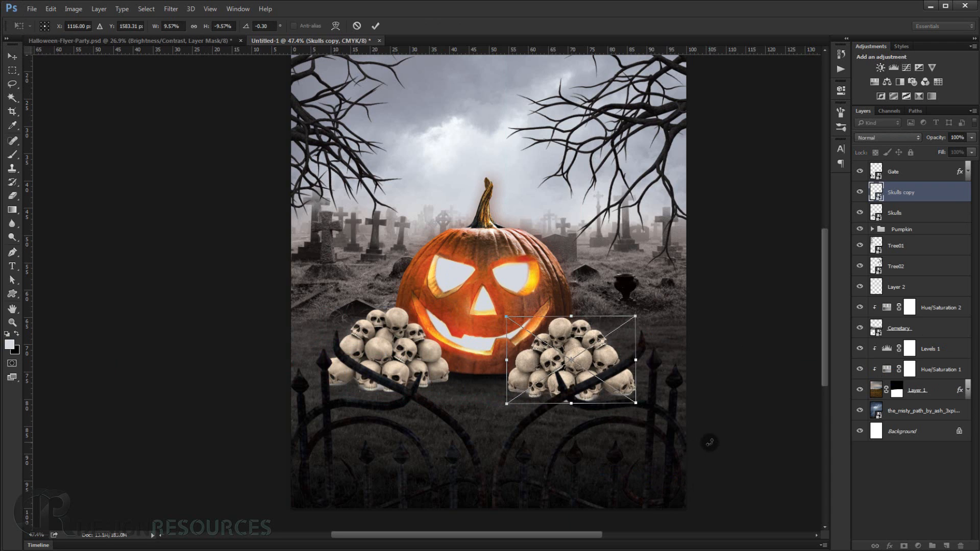
key("Return")
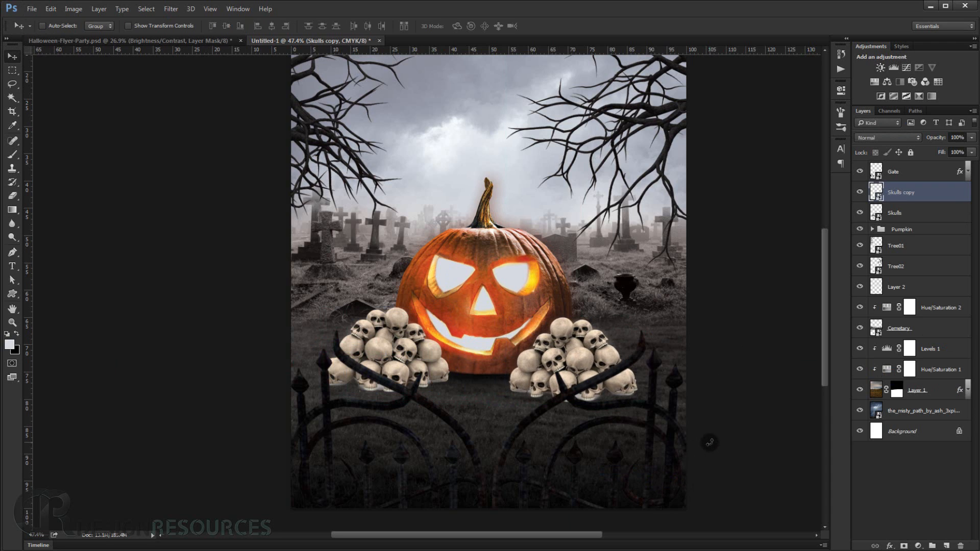
- Duplicate both skull piles beneath the Pumpkin group and raise the copies so they stack behind the original piles
left_click(919, 212, "shift")
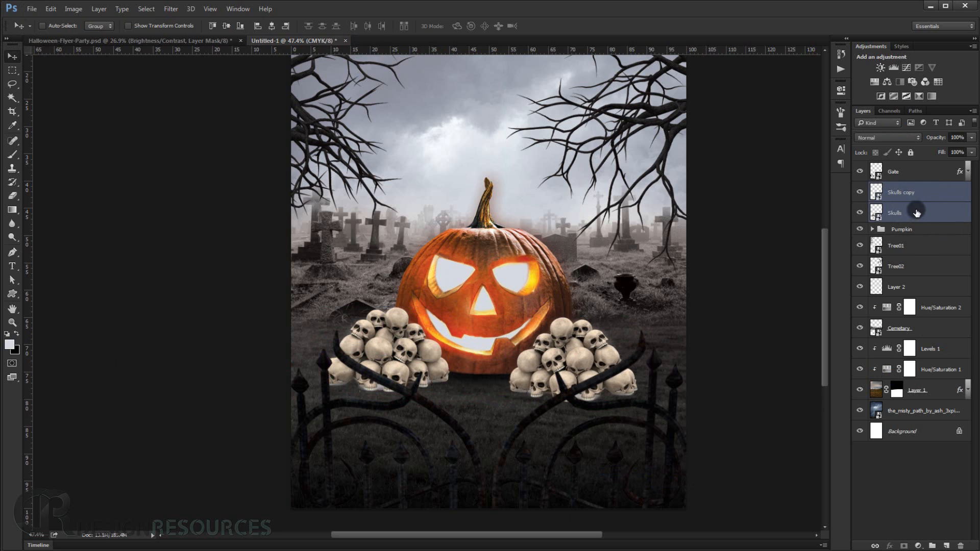
left_click_drag(923, 214, 916, 240)
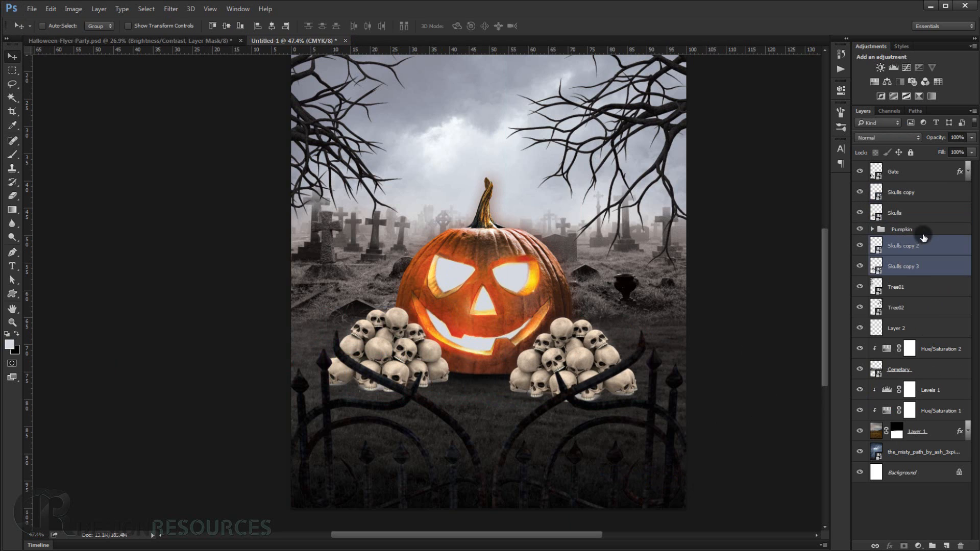
left_click_drag(595, 358, 595, 330)
- Rotate the two rear skull piles together by -1.69° and shift them slightly down and left behind the pumpkin
key("ctrl+t")
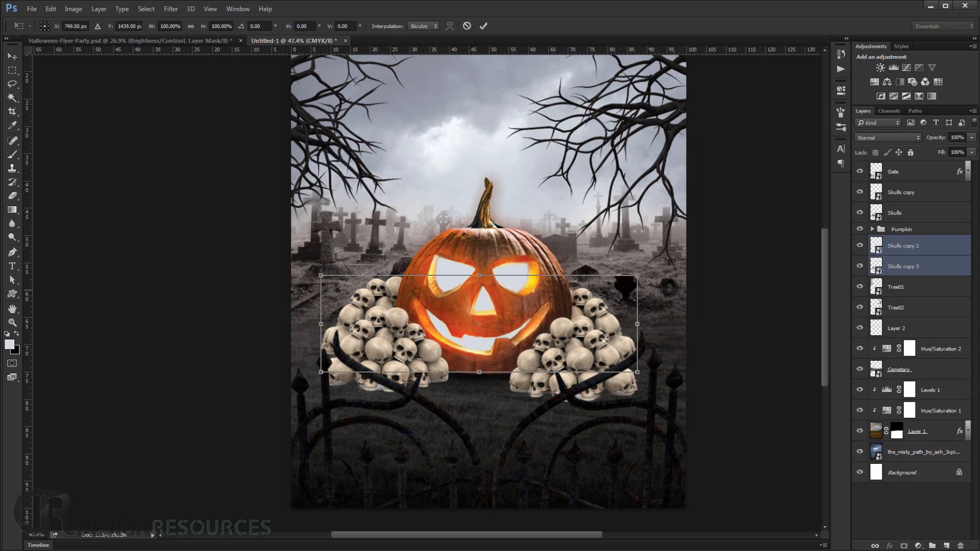
left_click_drag(668, 287, 668, 279)
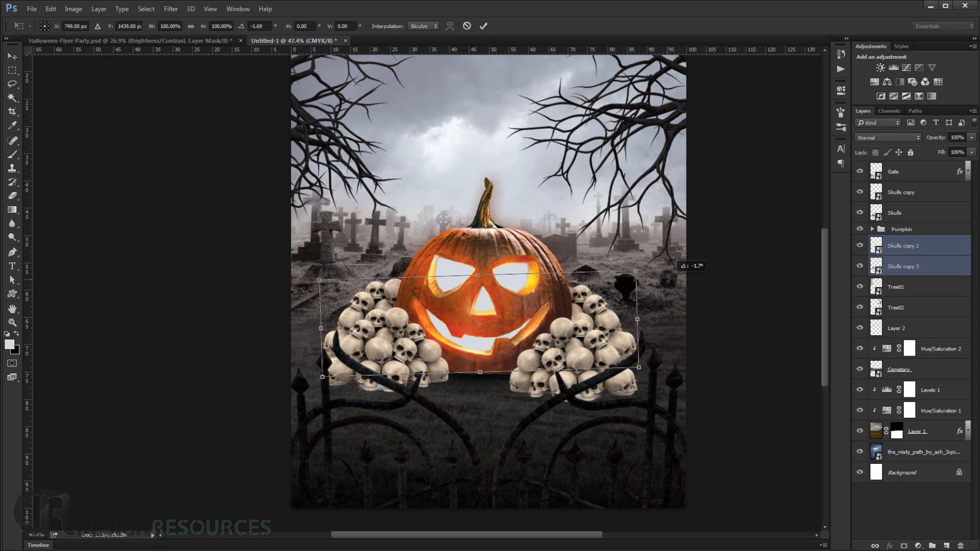
left_click_drag(633, 308, 624, 345)
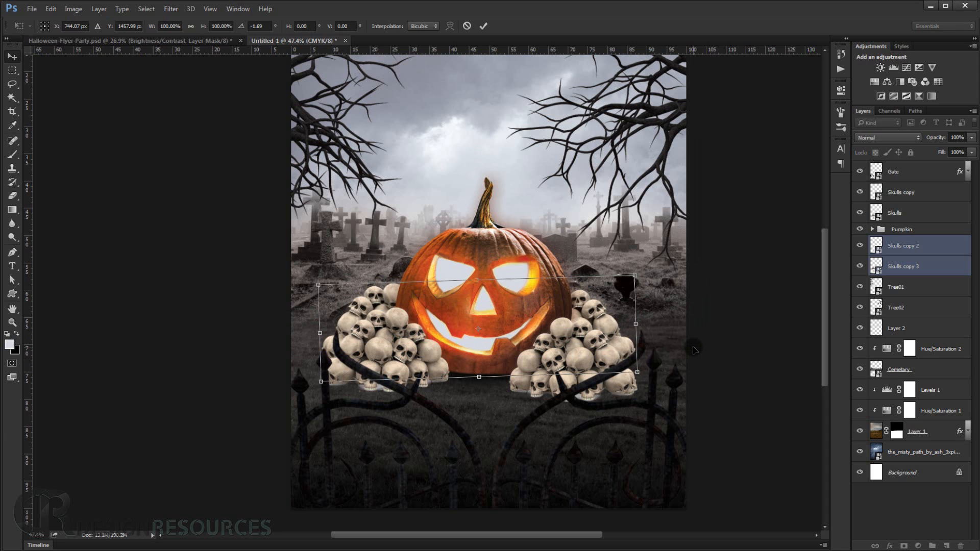
key("Return")
key("ctrl+0")
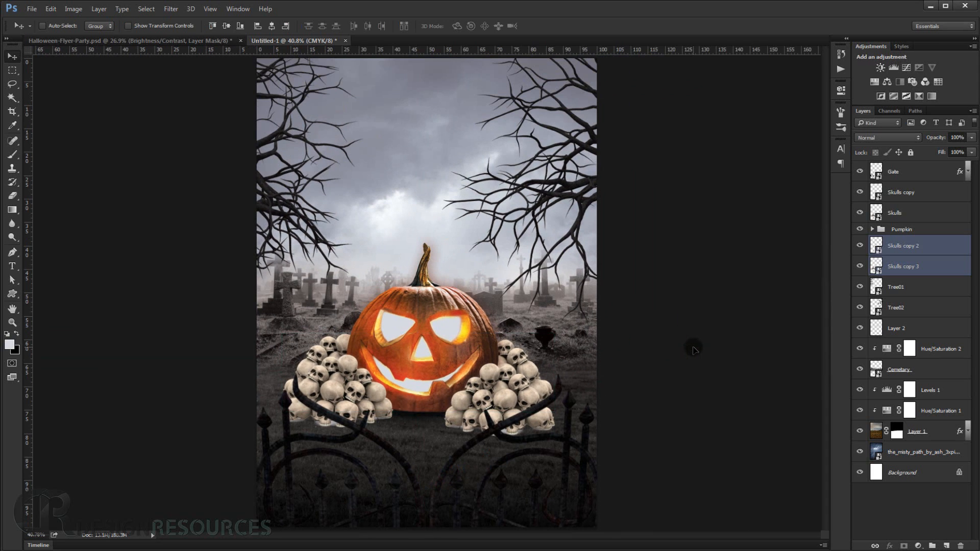
- Rotate all four skull piles together with the Pumpkin group by -1.33°
scroll(562, 359, "down", 3)
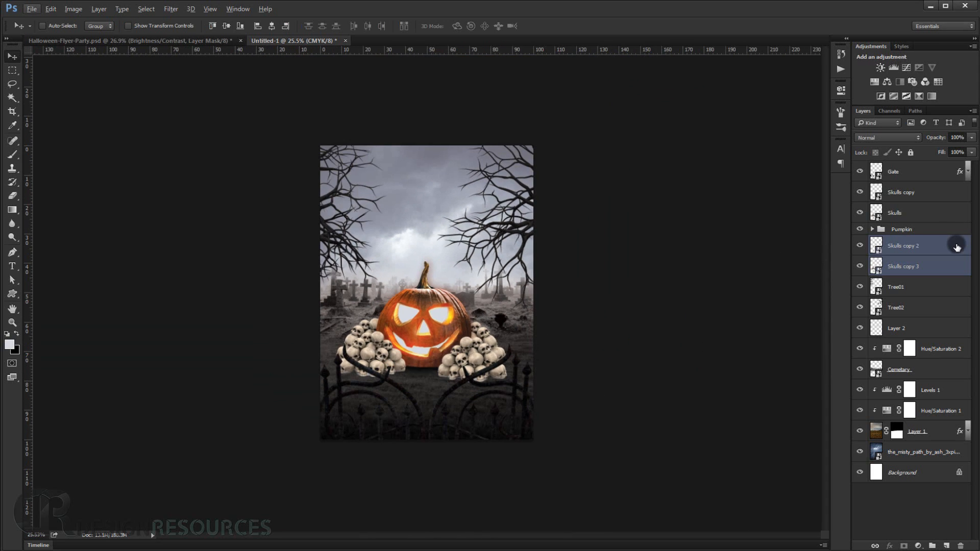
left_click(917, 196, "shift")
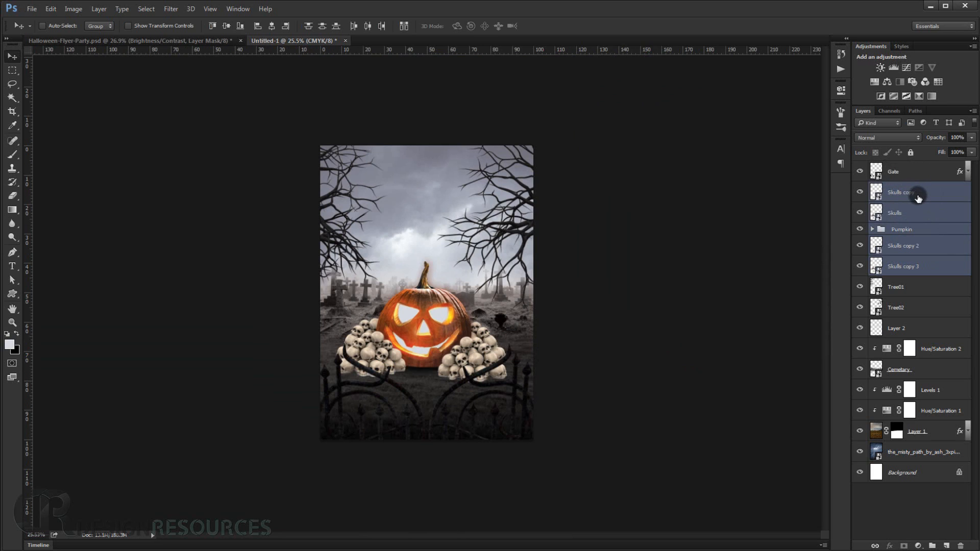
key("ctrl+t")
left_click_drag(592, 361, 595, 359)
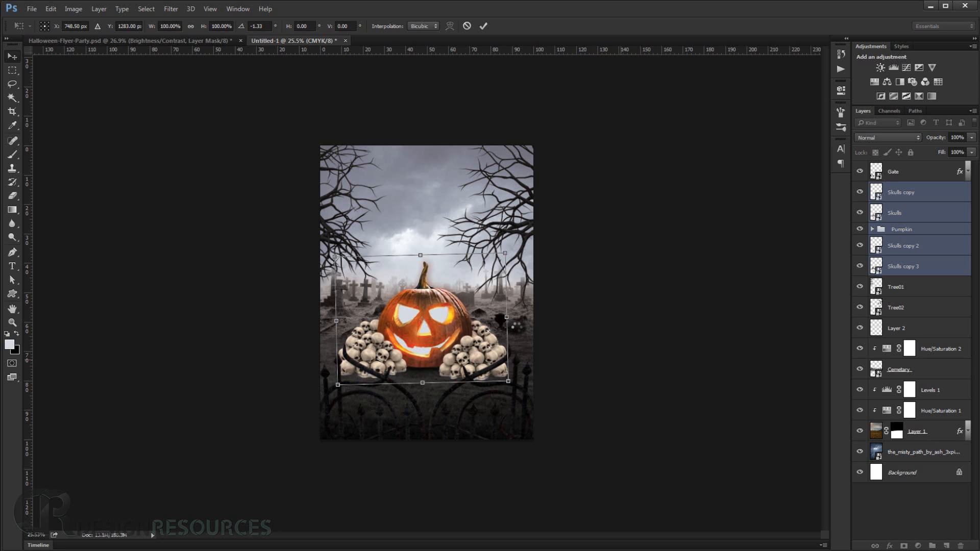
key("Return")
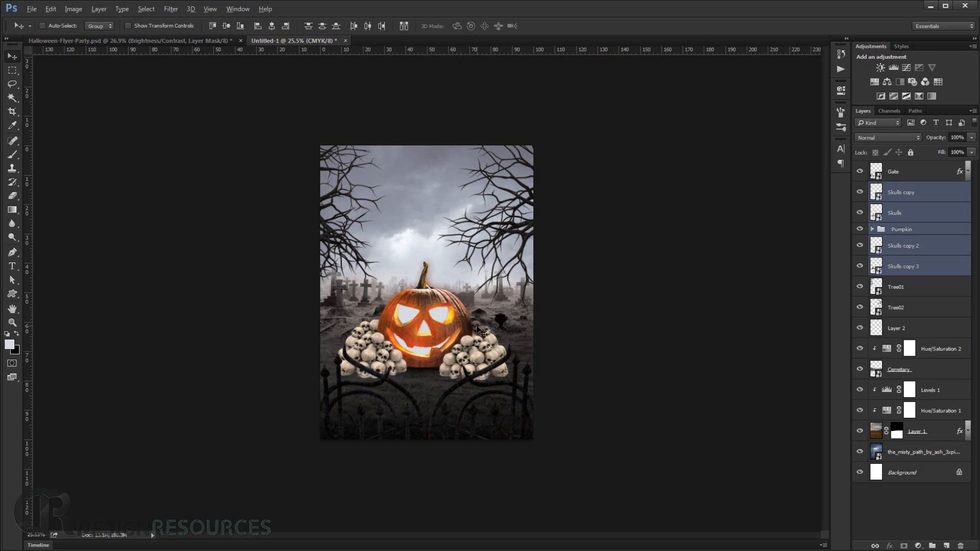
scroll(482, 329, "down", 3)
key("ctrl+0")
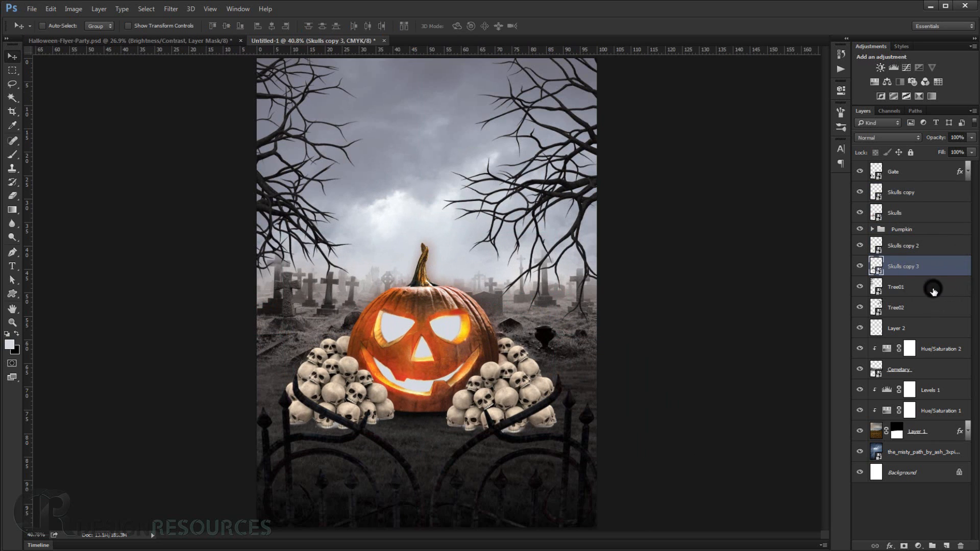
- Add an empty layer above Tree01 and set up the Brush tool with the 5000 px cloud tip at 16% opacity
left_click(892, 291)
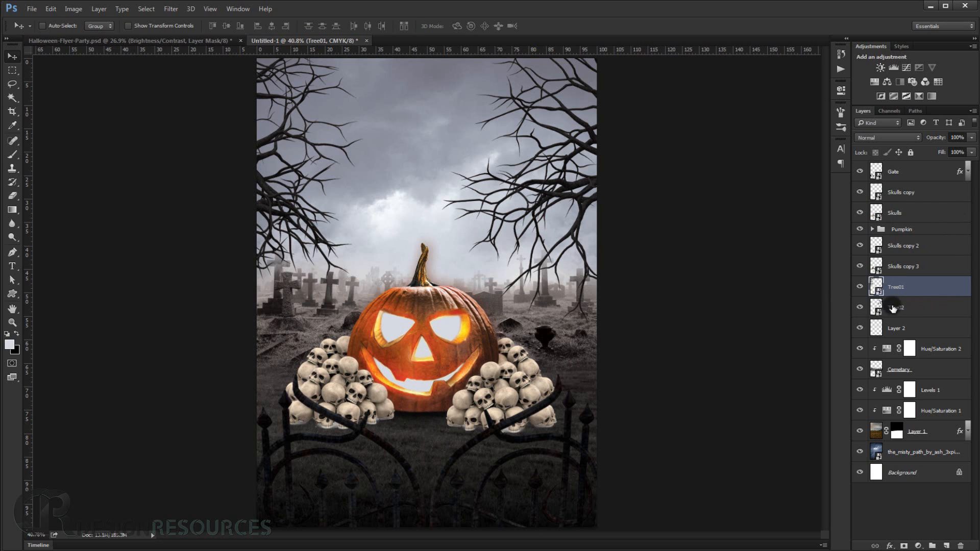
left_click(946, 545)
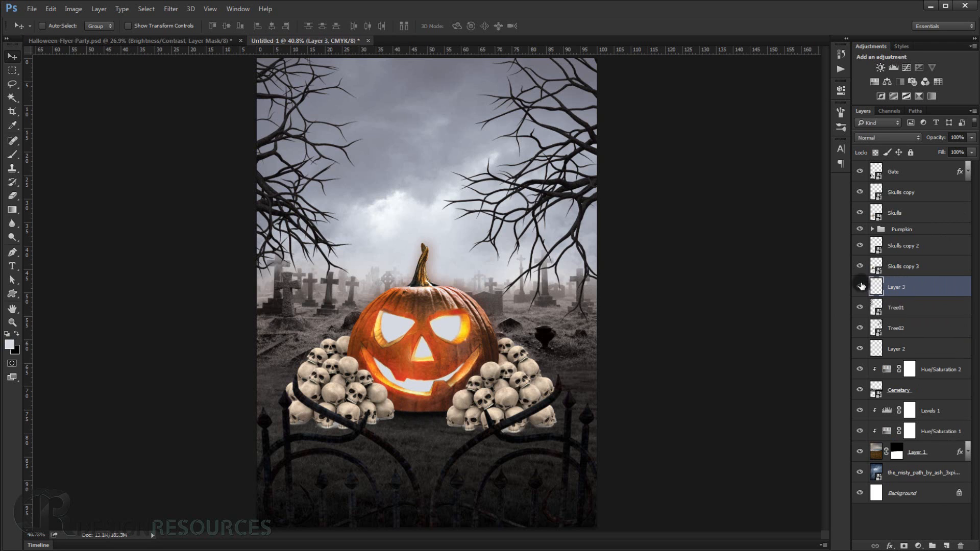
left_click(21, 152)
right_click(414, 167)
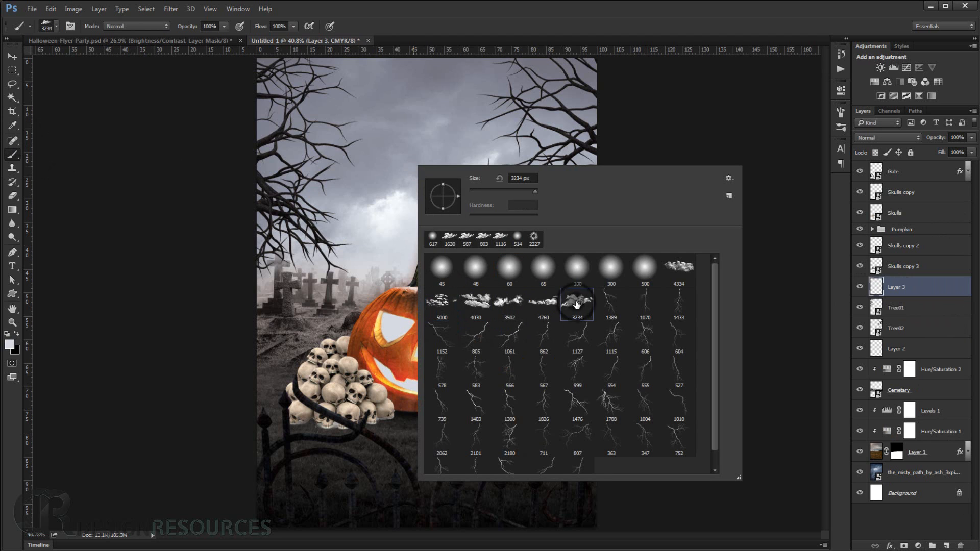
left_click(546, 14)
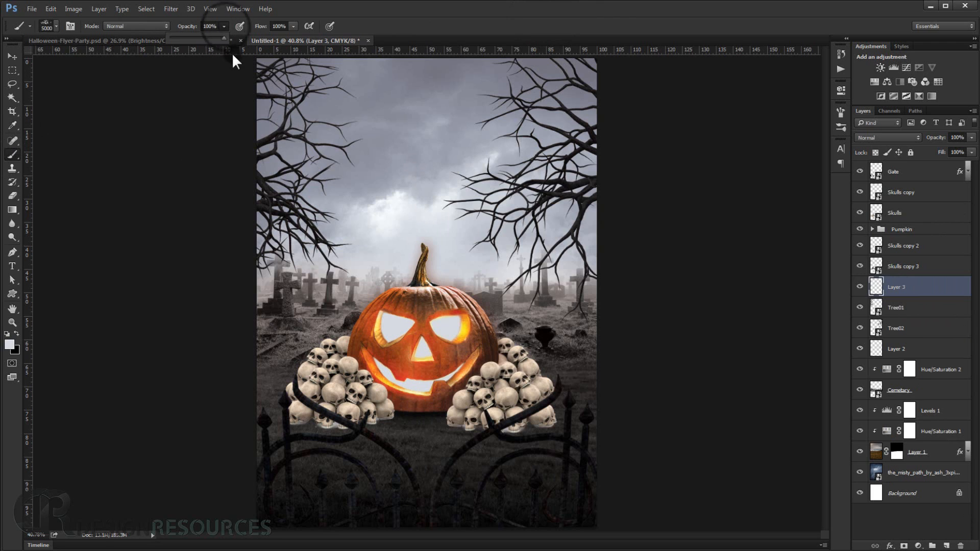
left_click_drag(182, 35, 180, 35)
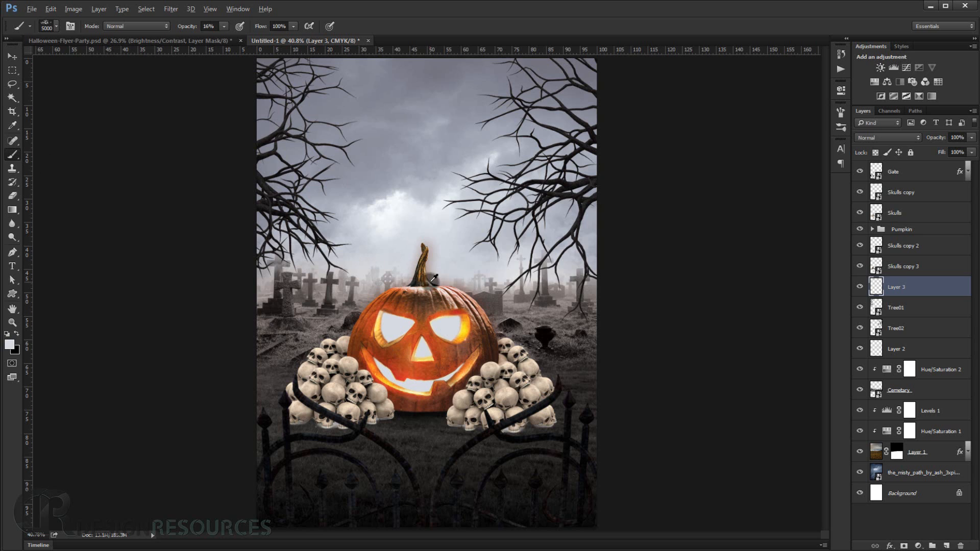
- Set the cloud brush to 998 px and 32% opacity, and paint light fog on the ground in front of the pumpkin
right_click(446, 249)
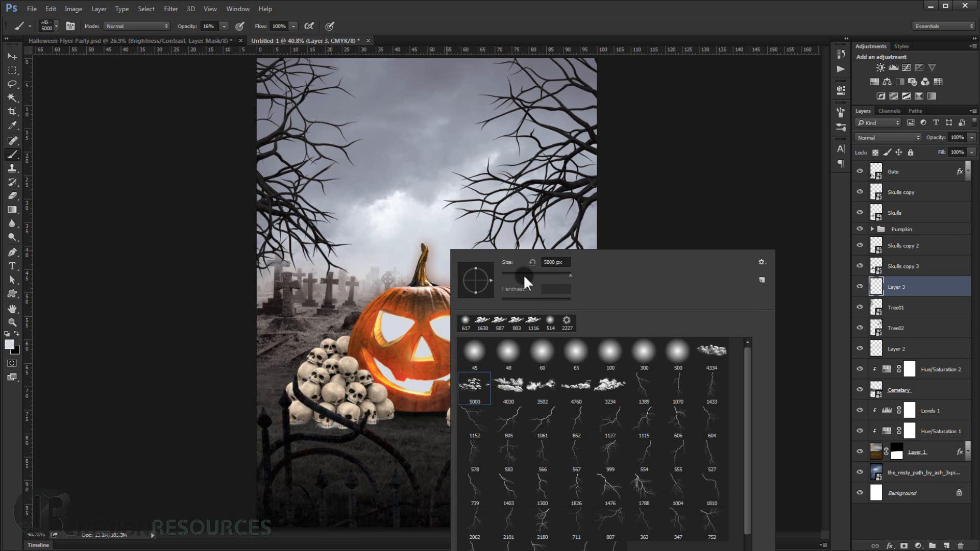
left_click(525, 274)
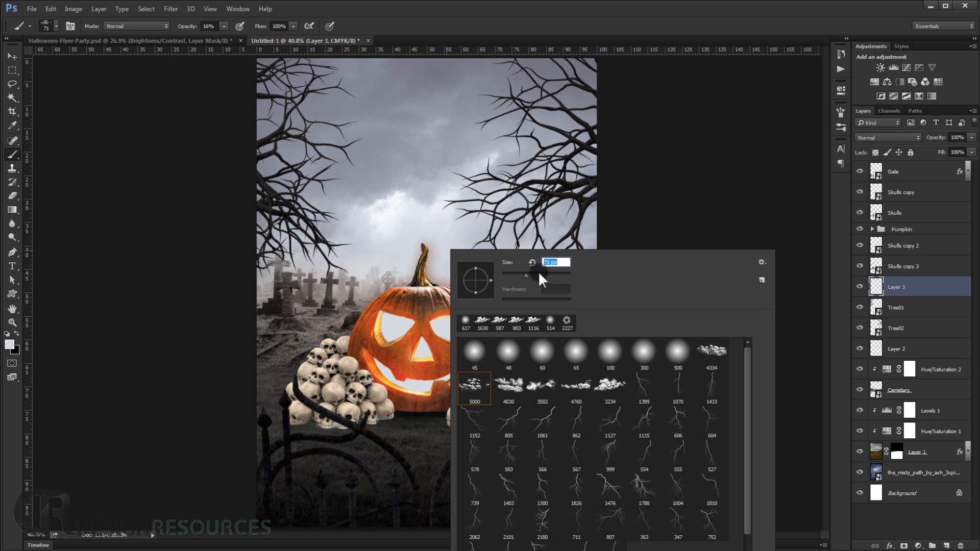
left_click(582, 12)
scroll(457, 349, "down", 6)
left_click_drag(427, 389, 456, 396)
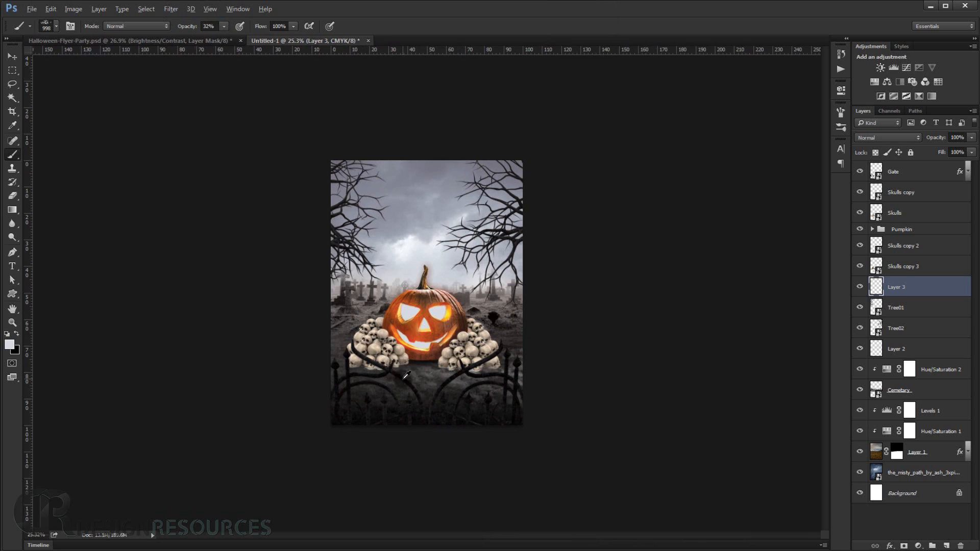
scroll(572, 377, "up", 3)
- Paint fog across the graveyard ground around the pumpkin and skulls, varying the cloud brush size between about 874 and 1786 px
left_click(595, 365)
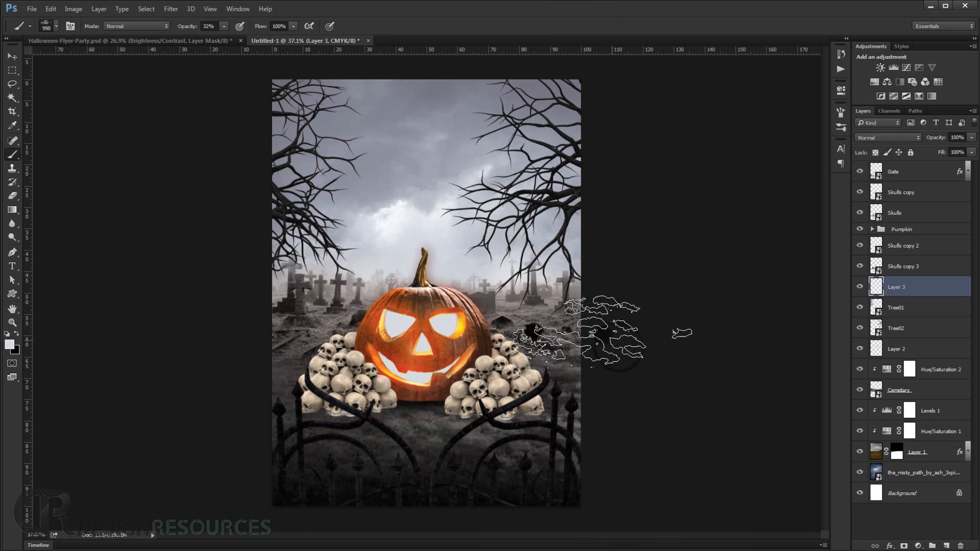
left_click(595, 328)
left_click(554, 324)
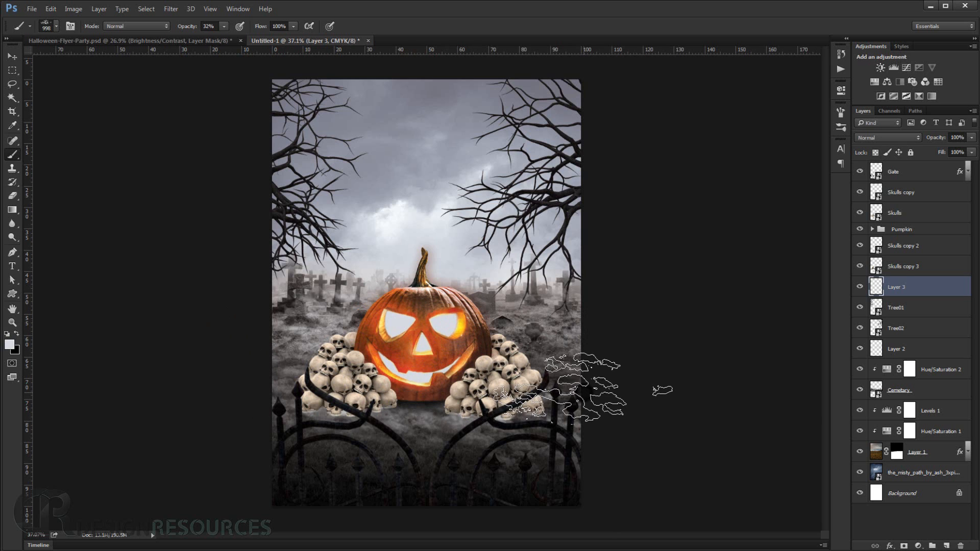
left_click_drag(485, 400, 570, 399)
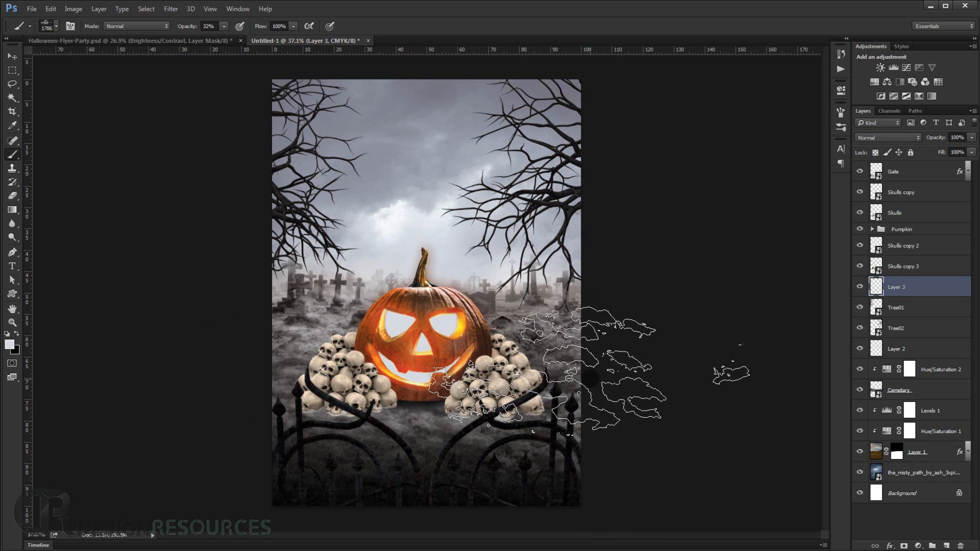
left_click_drag(515, 429, 457, 421)
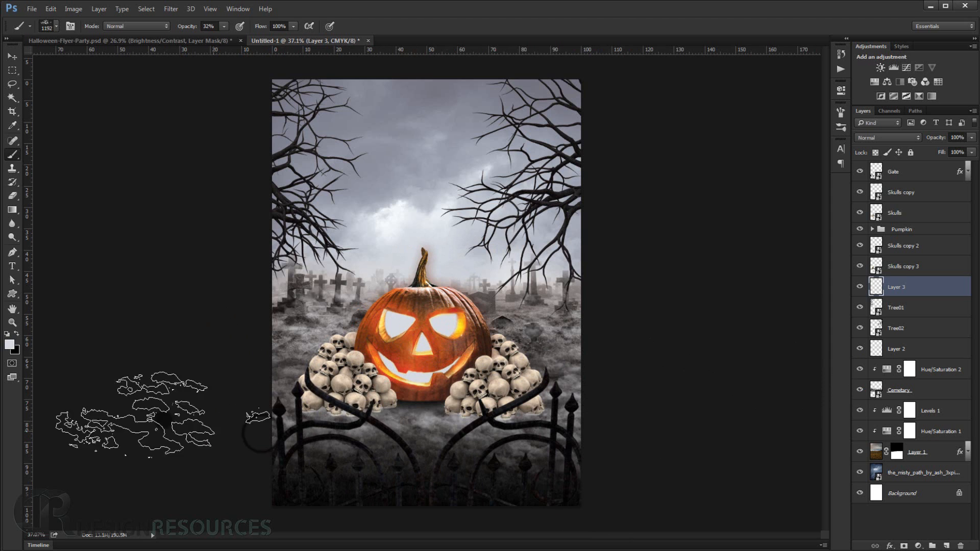
left_click_drag(555, 343, 520, 333)
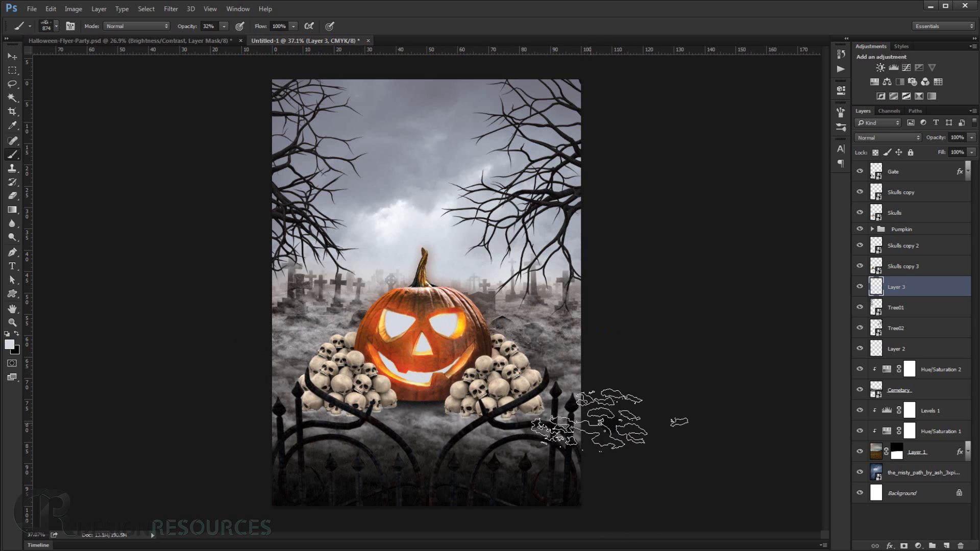
- Paint mist on Layer 3 over the ground around the pumpkin with the cloud brush at sizes of about 1818, 1403 and 1063 px
left_click_drag(592, 458, 706, 456)
left_click(593, 445)
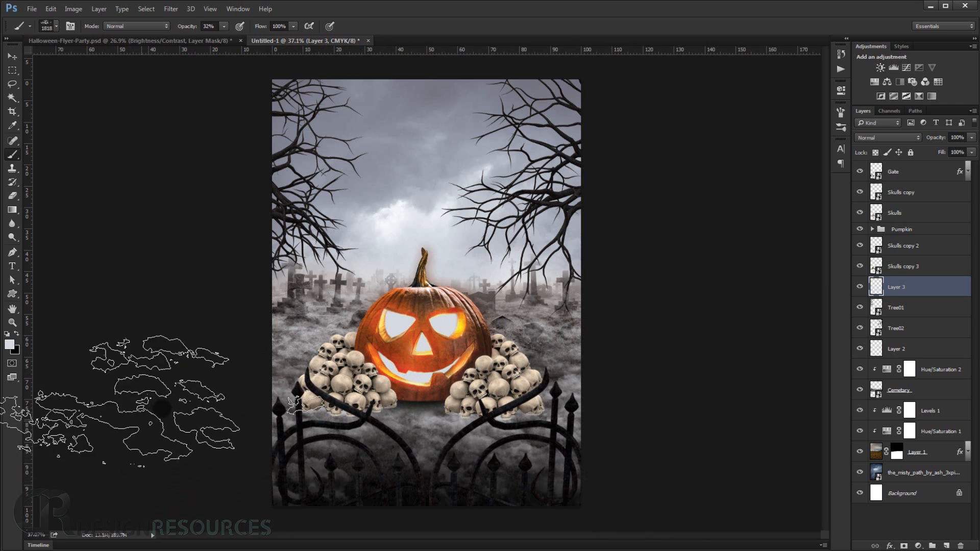
scroll(169, 403, "down", 2)
left_click_drag(359, 354, 326, 354)
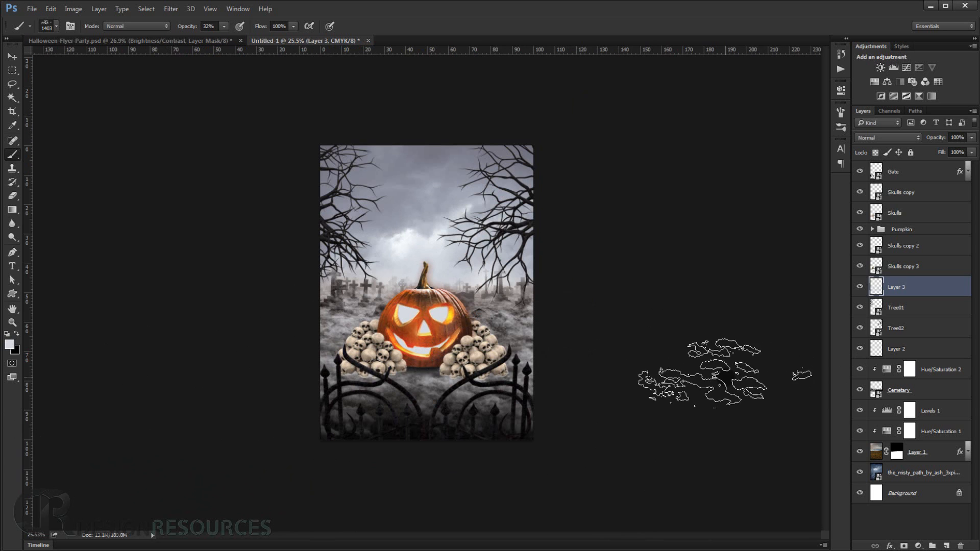
scroll(471, 361, "up", 2)
left_click_drag(459, 394, 424, 393)
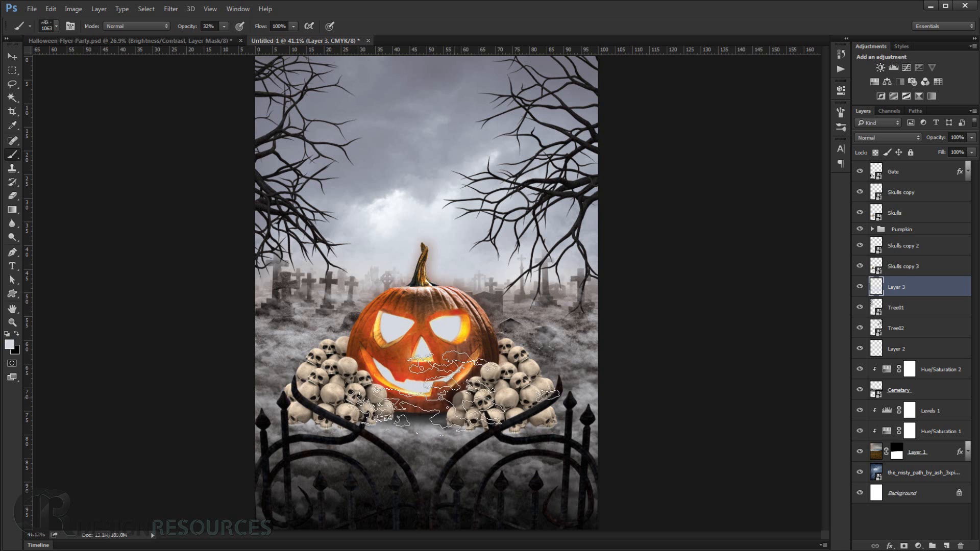
scroll(513, 380, "down", 3)
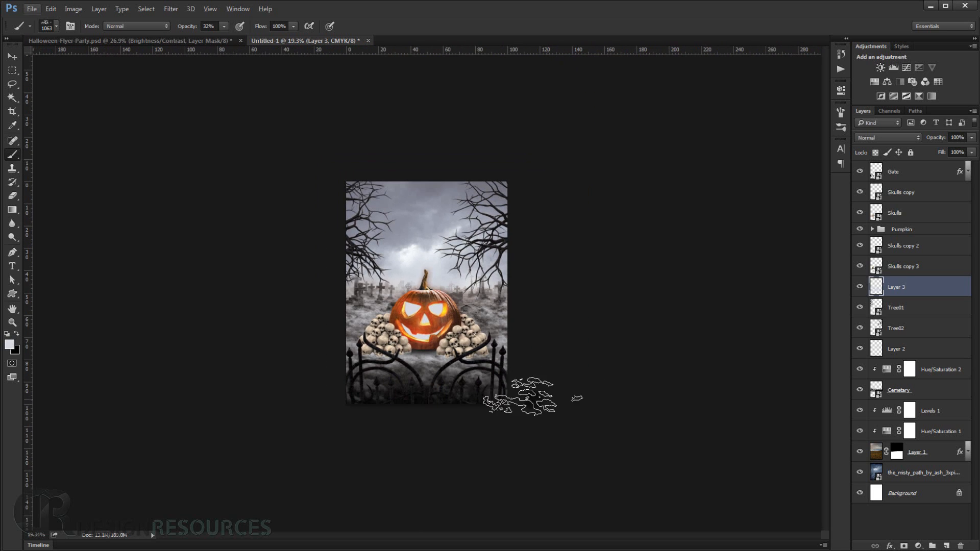
scroll(525, 393, "up", 3)
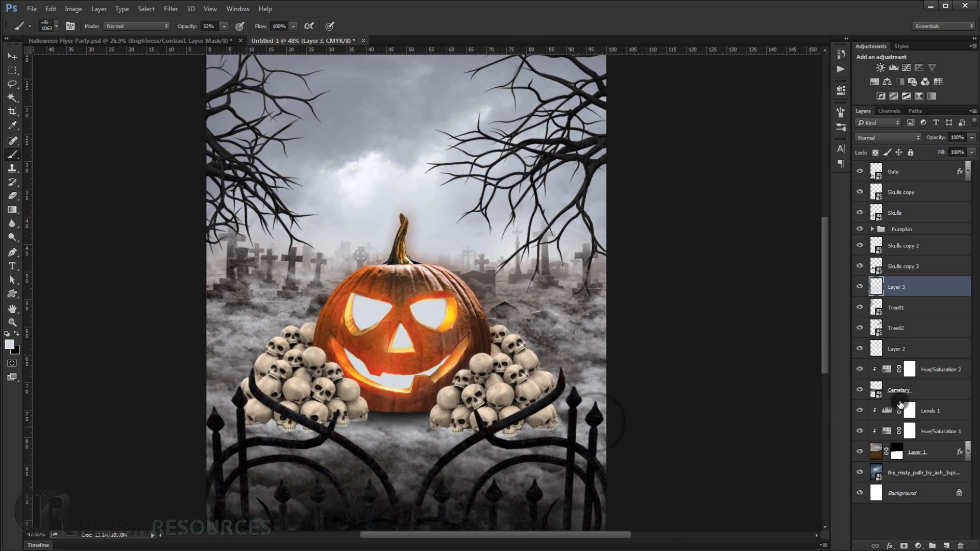
scroll(472, 382, "down", 1)
scroll(469, 380, "down", 1)
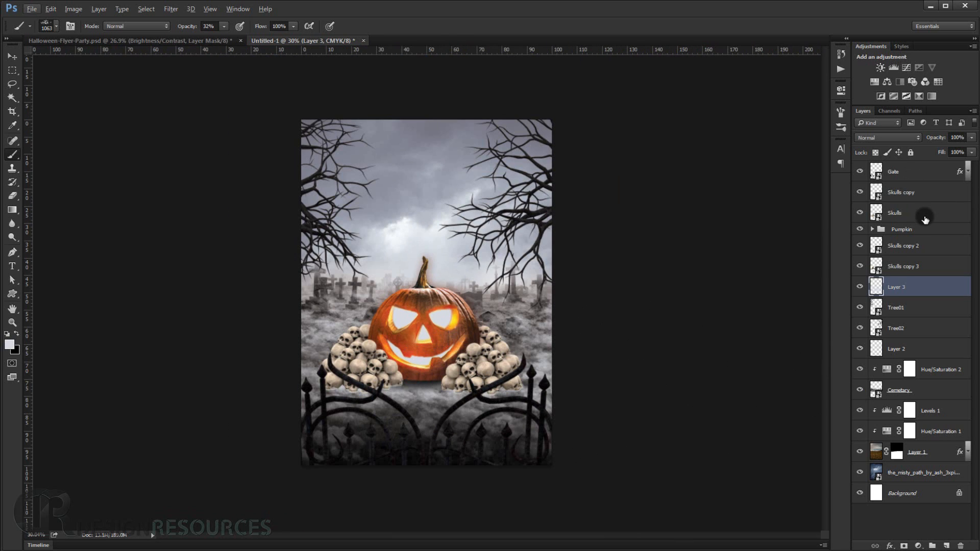
- Add a new layer directly above Skulls copy and choose the 3502 px cloud brush preset
left_click(908, 195)
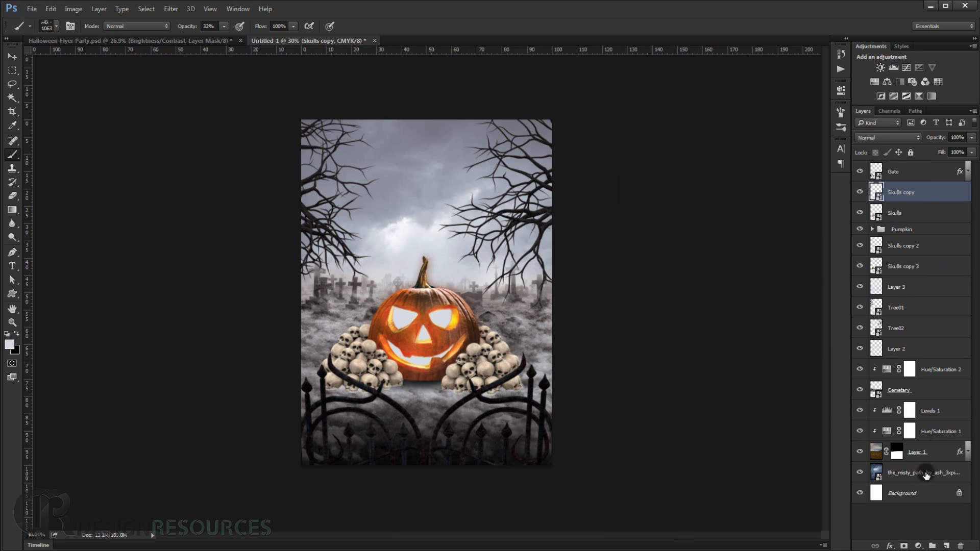
left_click(947, 545)
right_click(467, 327)
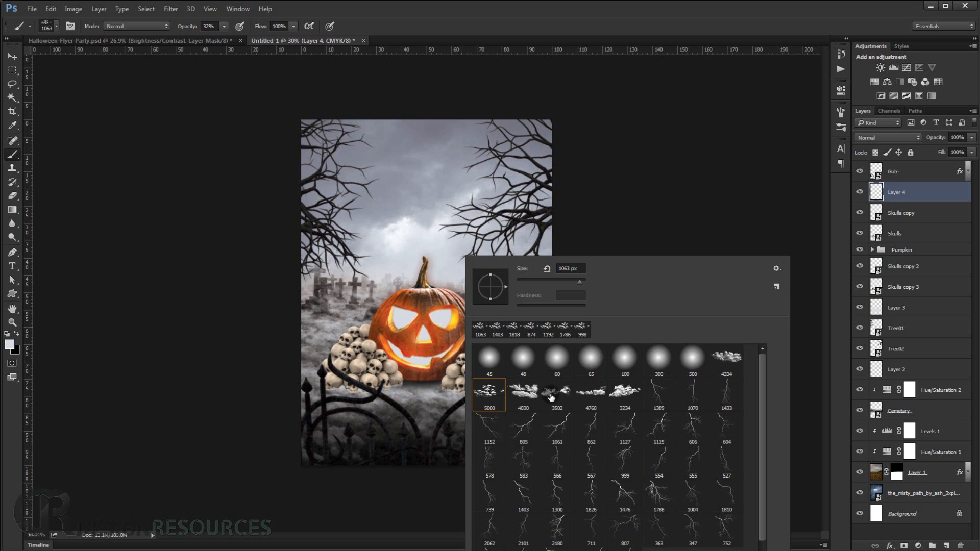
left_click(566, 398)
left_click(627, 29)
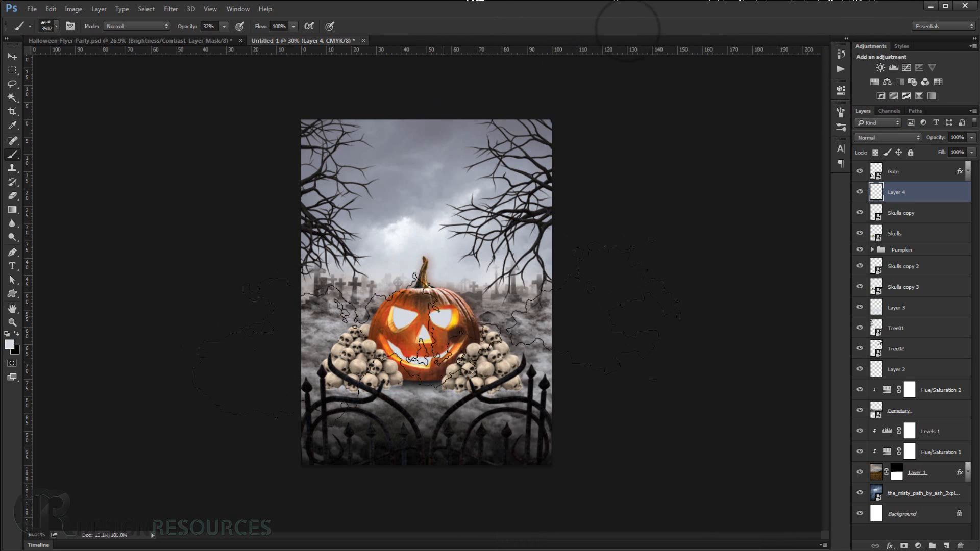
- Set the brush opacity to 15% and reduce the cloud brush size to about 1582 px
left_click_drag(461, 338, 416, 344)
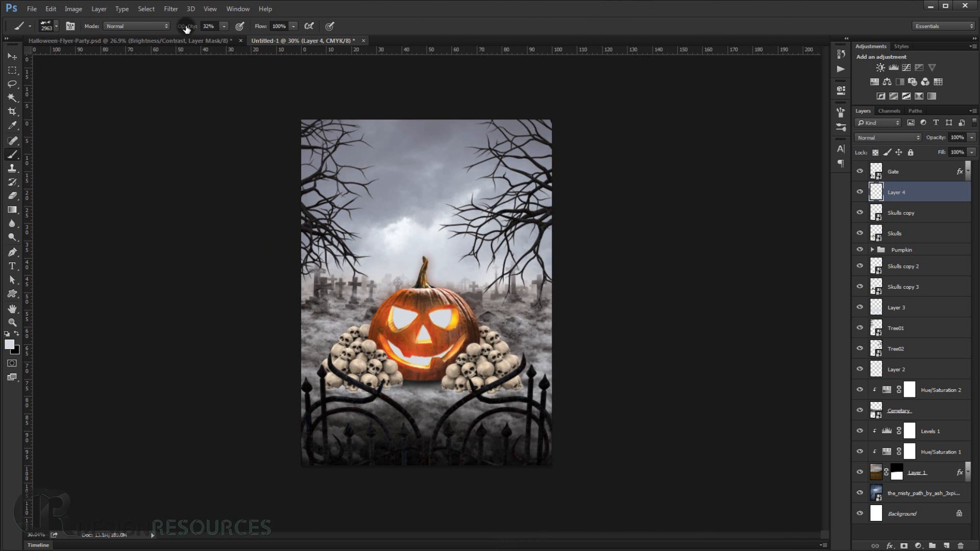
mouse_move(337, 344)
left_mouse_down()
mouse_move(406, 398)
mouse_move(434, 377)
mouse_move(428, 357)
mouse_move(341, 366)
left_mouse_up()
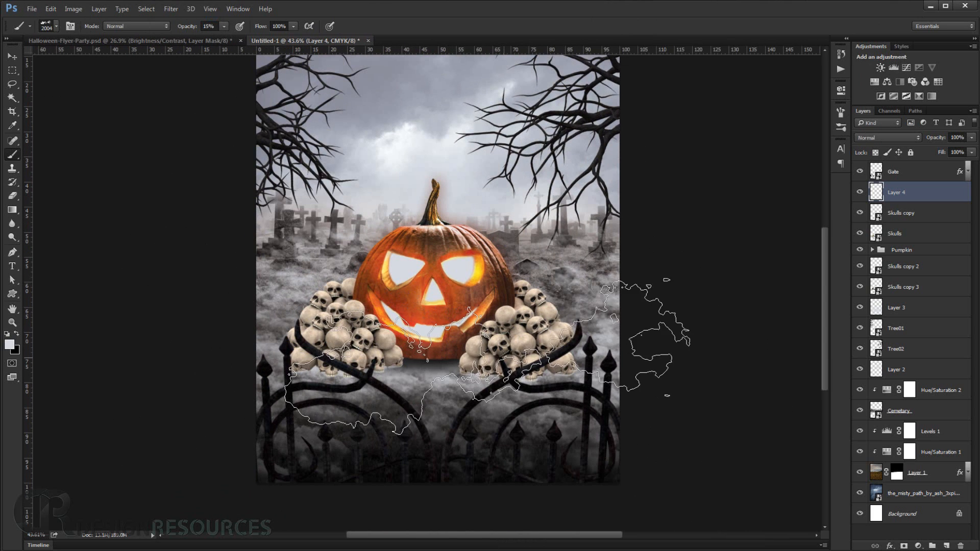
left_click_drag(418, 357, 379, 358)
right_click(431, 337)
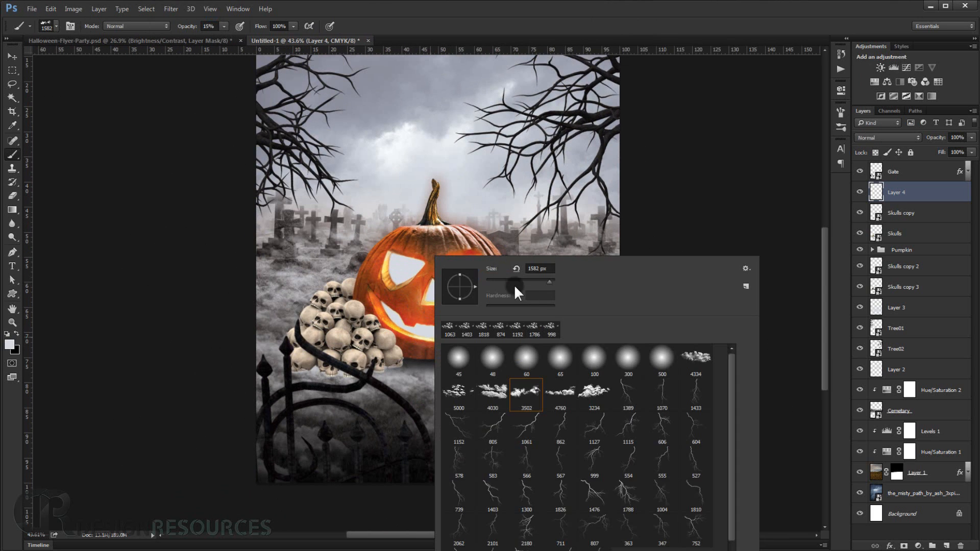
left_click(542, 9)
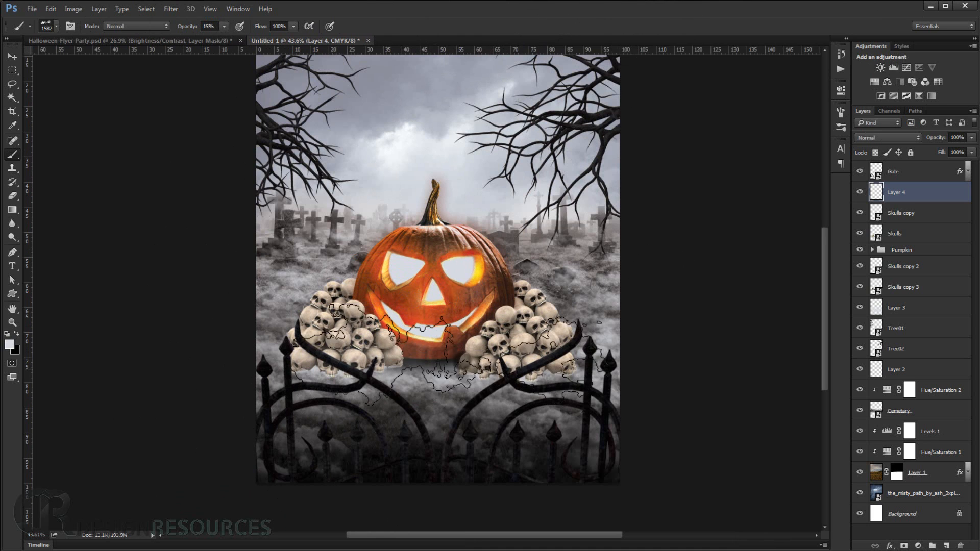
- Paint soft fog on Layer 4 over the bases of the pumpkin and skull piles with a brush of about 1119 to 1261 px
left_click_drag(464, 358, 410, 359)
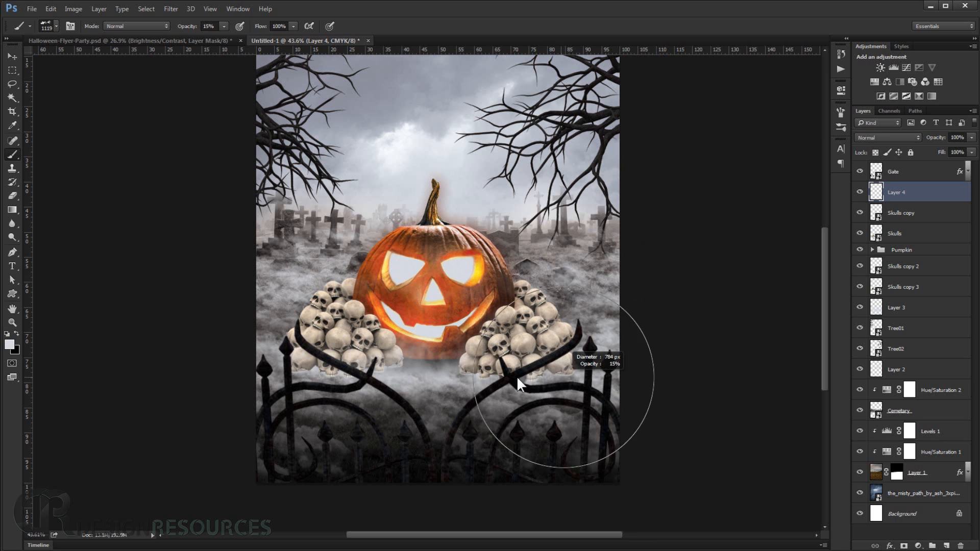
left_click_drag(517, 378, 584, 369)
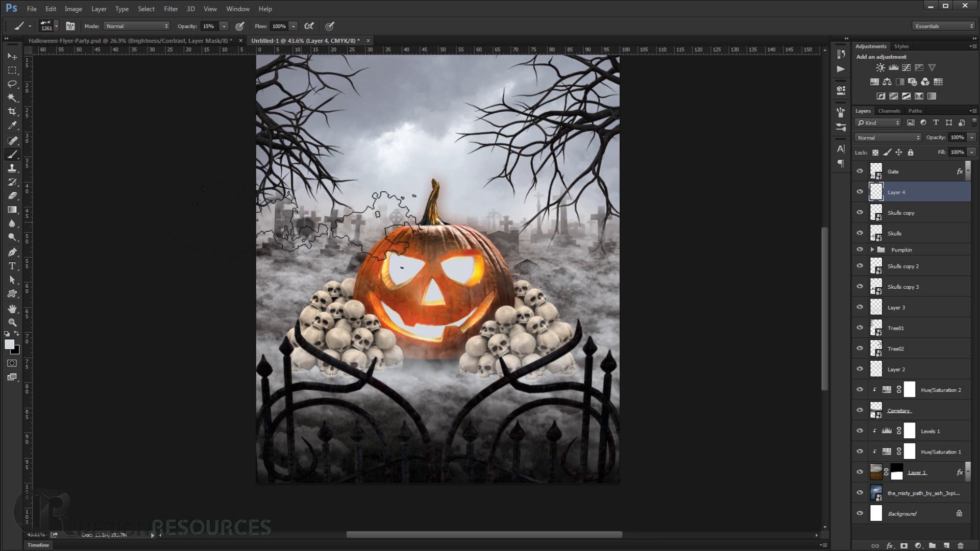
key("ctrl+0")
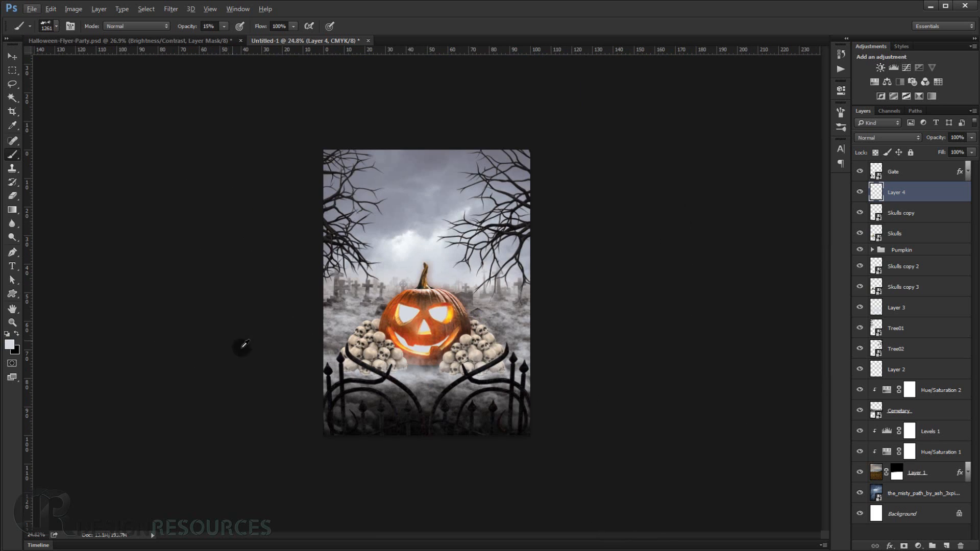
scroll(243, 345, "down", 2)
scroll(677, 360, "up", 3)
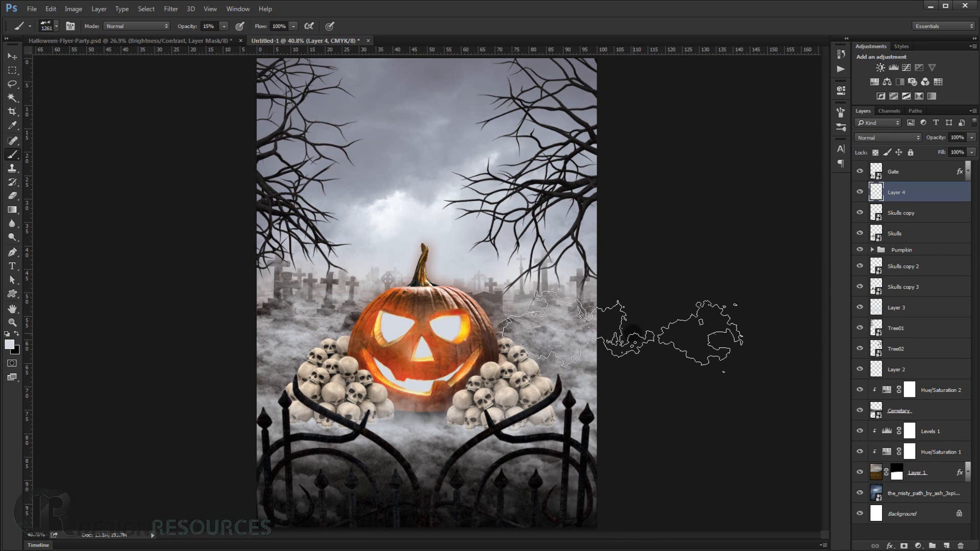
scroll(564, 337, "down", 2)
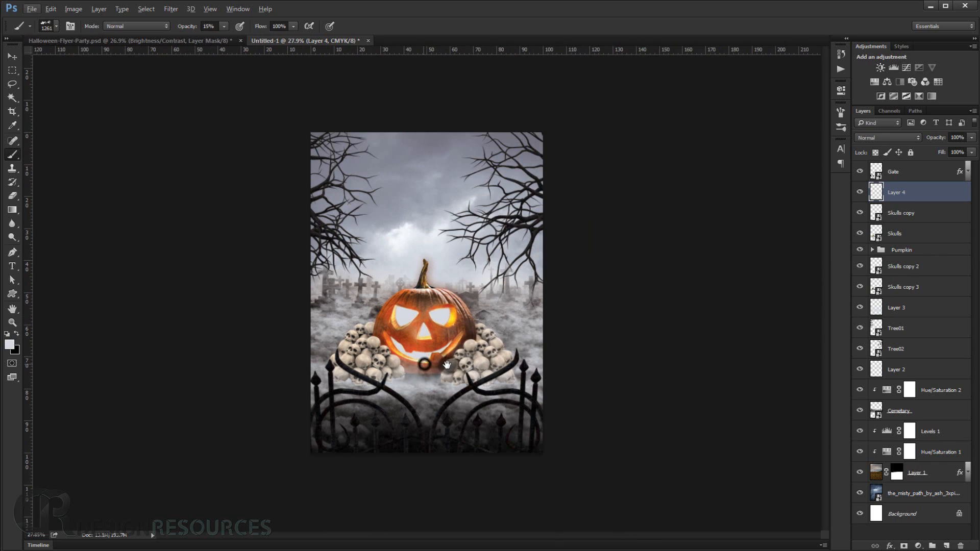
- Reduce the cloud brush to about 881 px and add more fog in front of the pumpkin's base on Layer 4
mouse_move(468, 380)
left_mouse_down()
mouse_move(441, 378)
mouse_move(459, 378)
left_mouse_up()
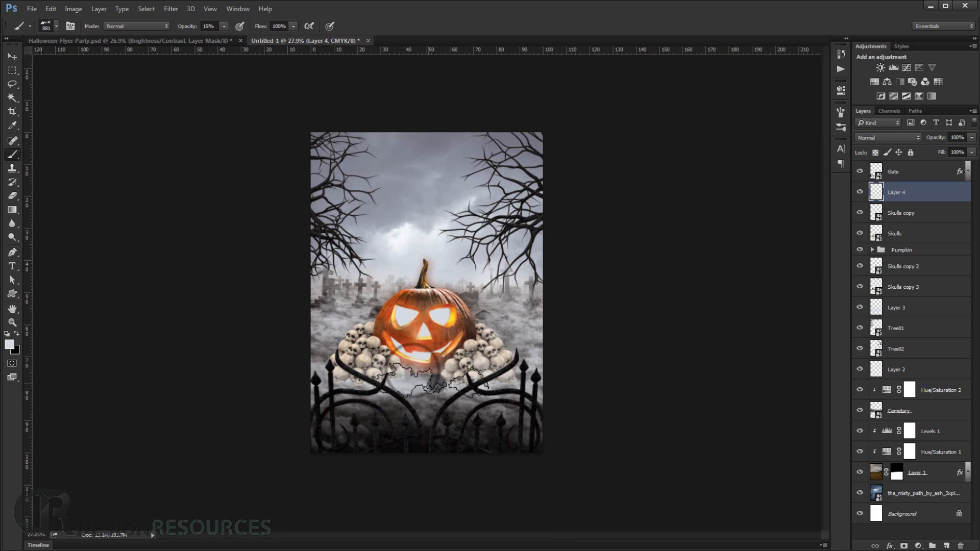
scroll(576, 357, "down", 5)
scroll(577, 356, "up", 8)
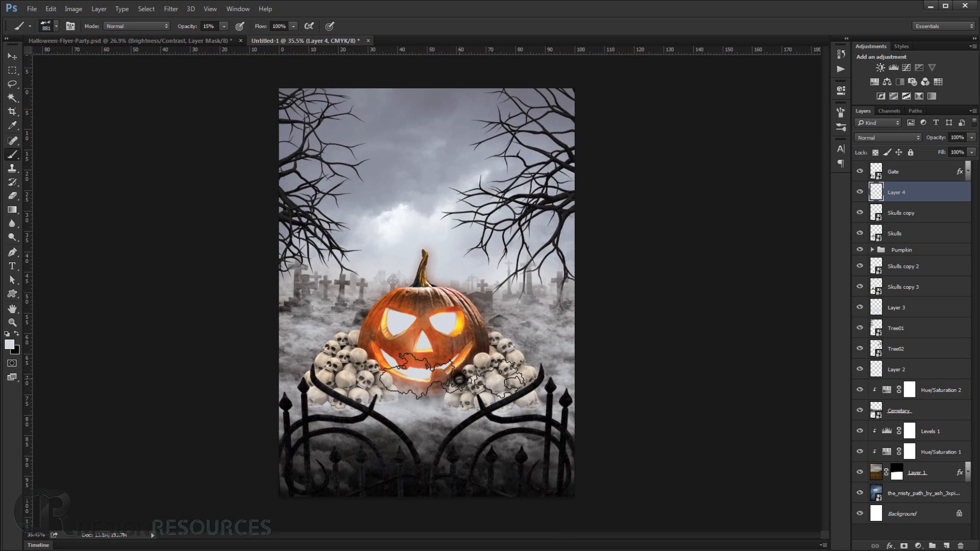
scroll(616, 398, "down", 3)
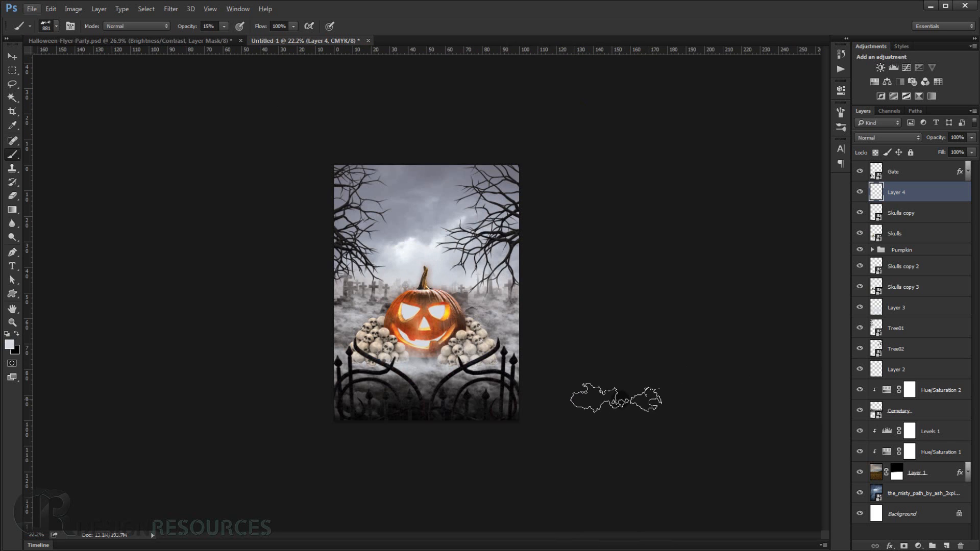
scroll(615, 398, "up", 3)
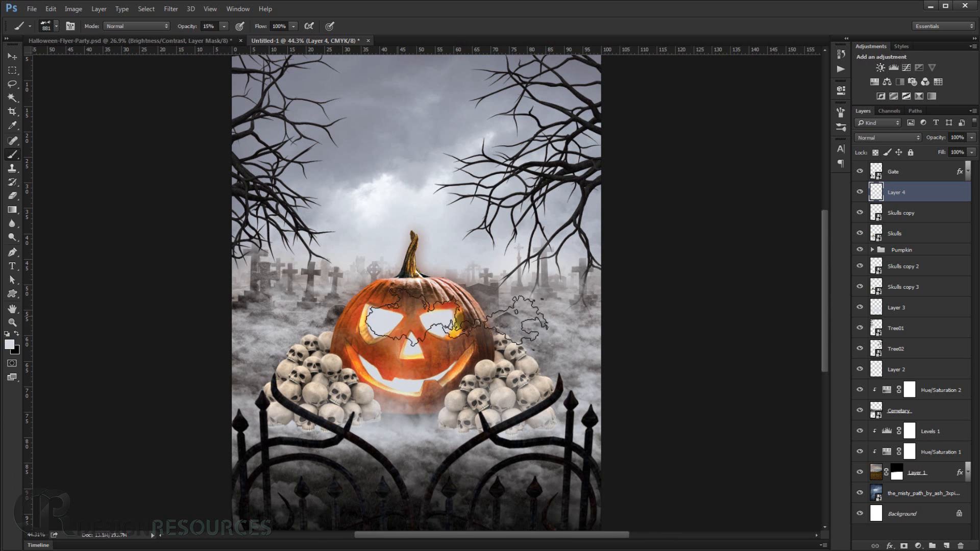
- Paint more fog across the graveyard behind the pumpkin on Layer 3 with the cloud brush enlarged to about 1656 px
left_click(906, 309)
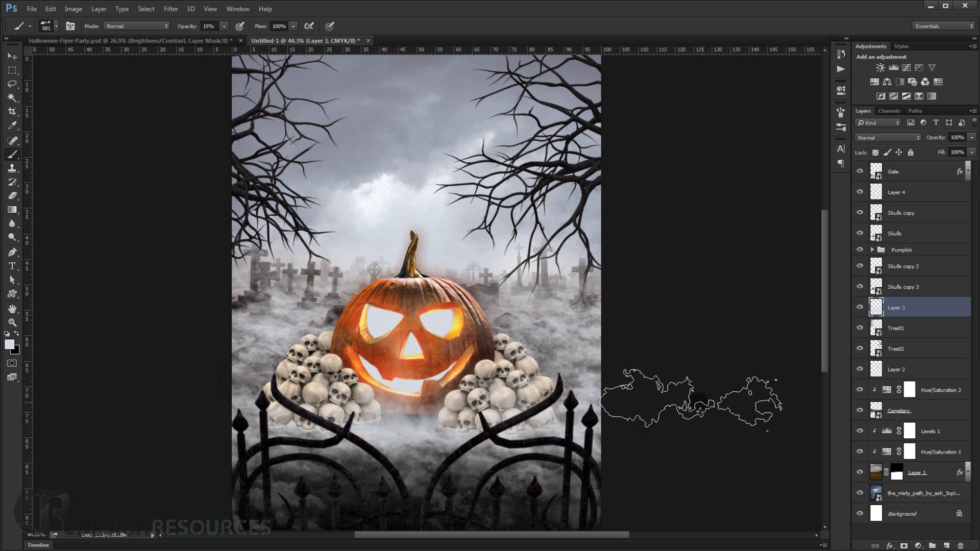
scroll(673, 343, "down", 2)
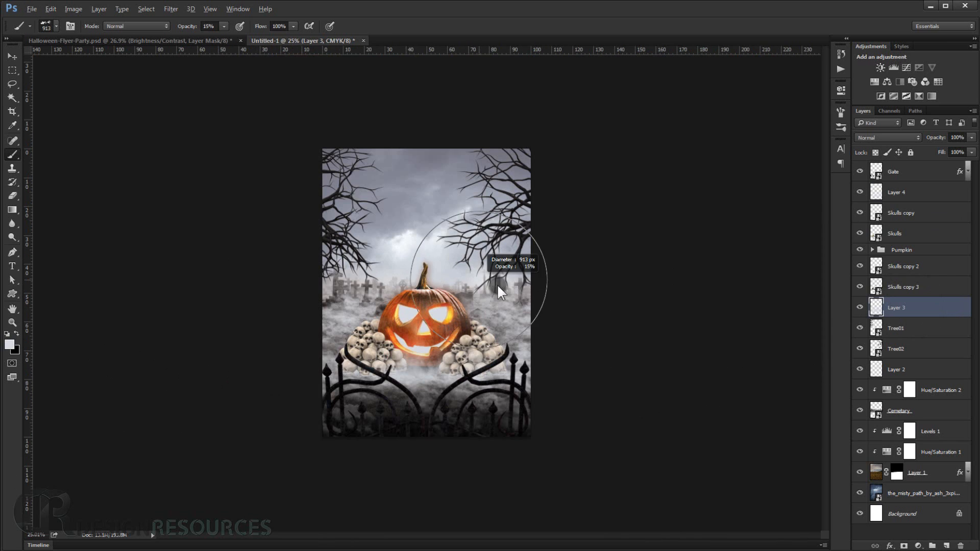
left_click_drag(498, 285, 529, 294)
left_click(520, 287)
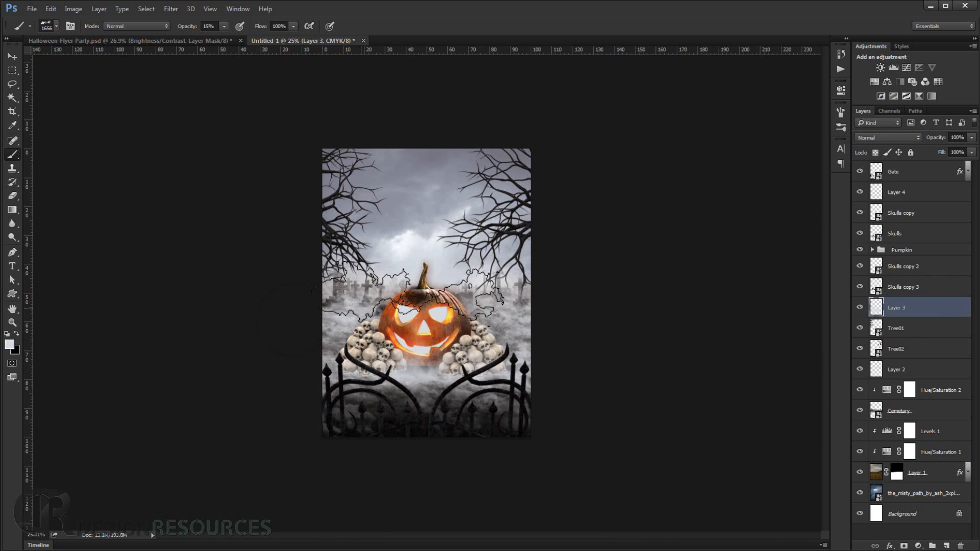
- Rename both Layer 3 and Layer 4 as Fog
scroll(416, 296, "up", 2)
scroll(515, 295, "down", 2)
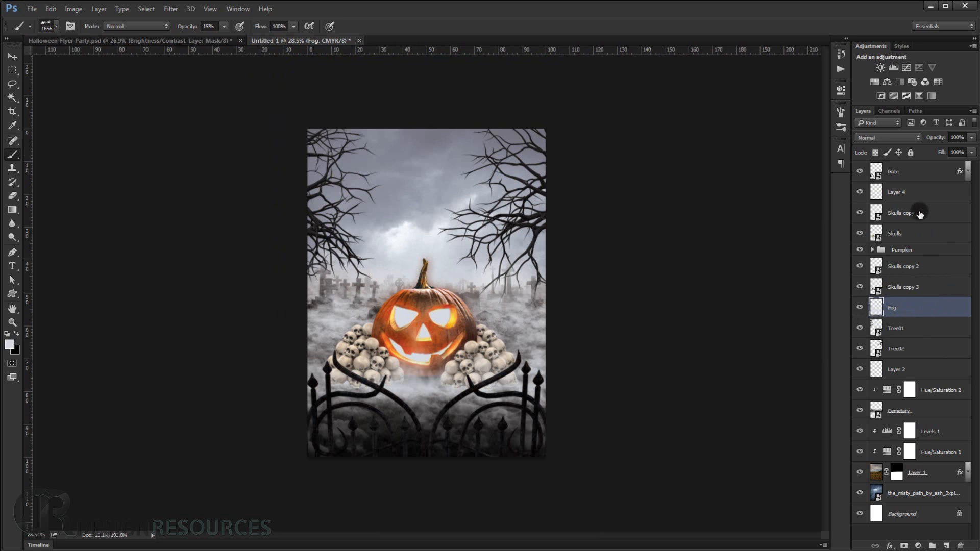
double_click(897, 194)
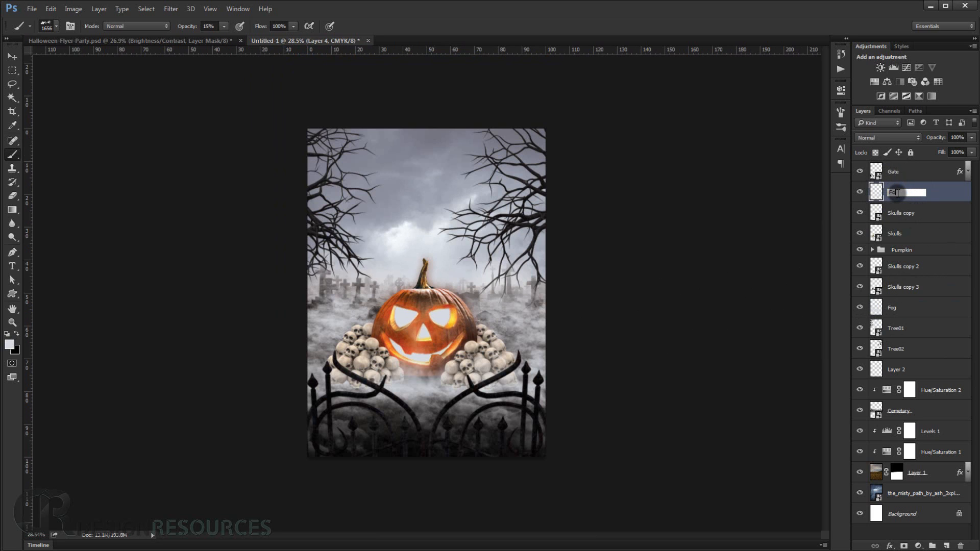
key("Return")
- Place BAT.png from the Halloween Flyer Party Tutorial folder into the flyer above the upper Fog layer
scroll(663, 363, "up", 5)
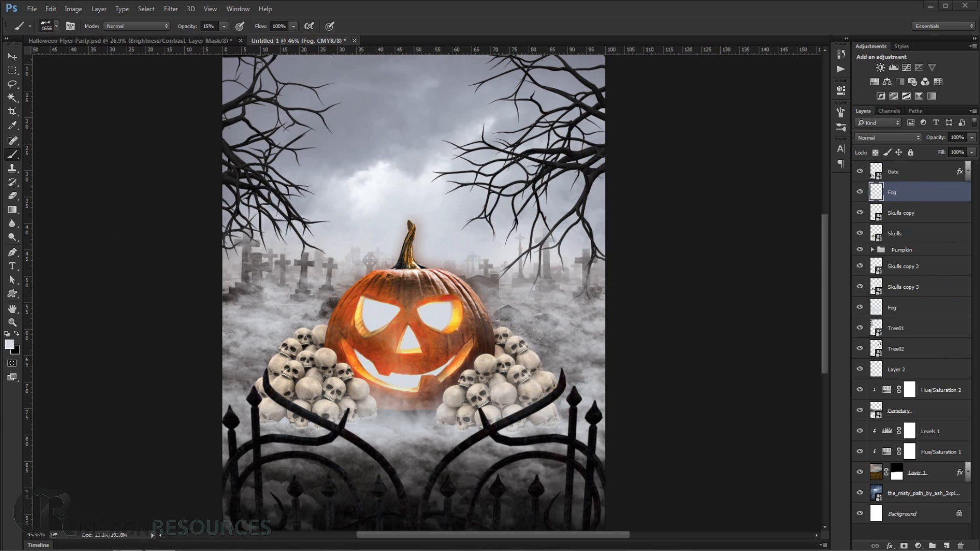
left_click(467, 546)
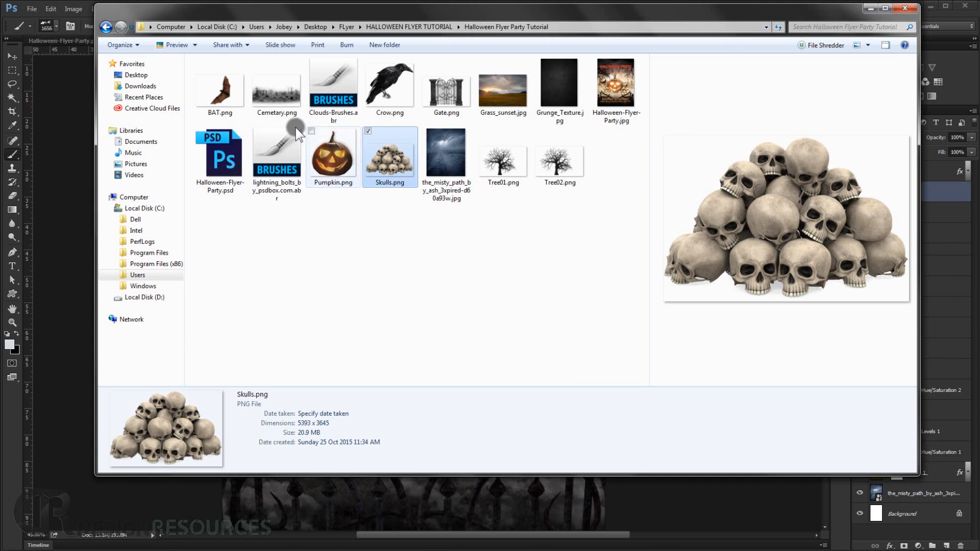
left_click_drag(220, 91, 334, 259)
scroll(343, 248, "down", 3)
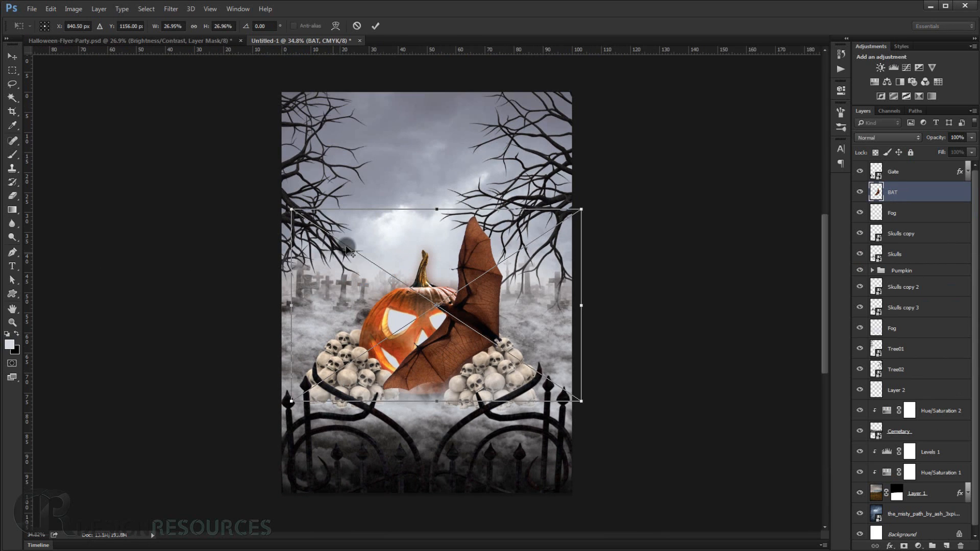
- Scale the placed bat to about 10.5%, rotate it about 19 degrees and move it beside the pumpkin under the left tree
left_click_drag(583, 209, 520, 265)
left_click_drag(540, 224, 546, 267)
left_click_drag(477, 325, 307, 289)
left_click_drag(418, 258, 397, 262)
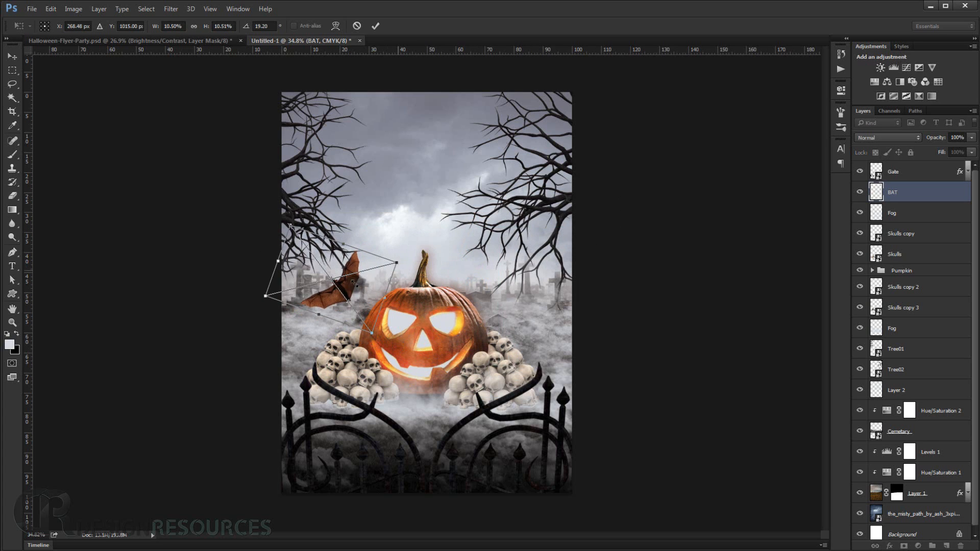
- Fine-tune the bat's size, rotation and position beside the pumpkin and commit the placement
left_click_drag(358, 297, 364, 307)
left_click_drag(438, 256, 416, 284)
left_click_drag(435, 276, 425, 265)
left_click_drag(368, 305, 357, 306)
key("Return")
- Add a black Stroke effect to the BAT layer, positioned Inside with its size reduced to 1 px
scroll(448, 306, "up", 2)
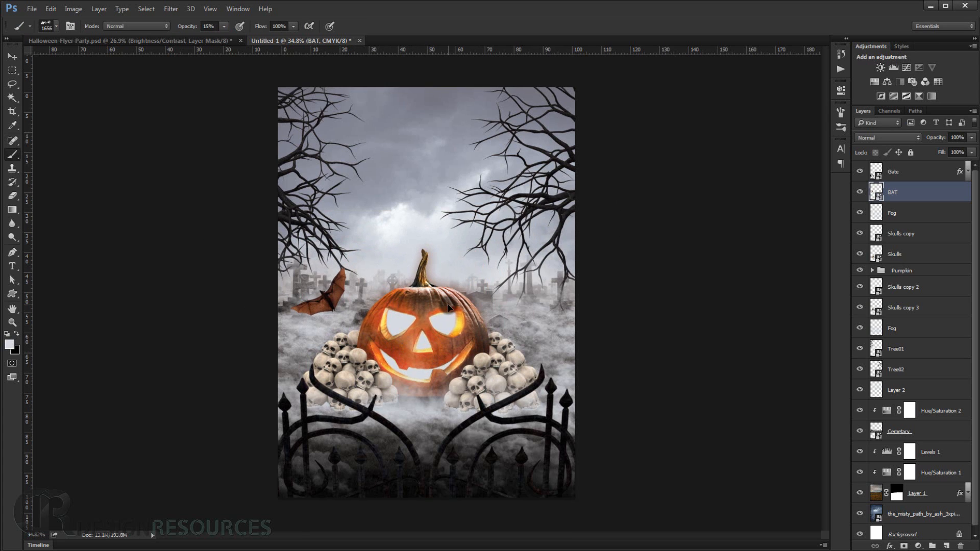
scroll(312, 287, "up", 1)
scroll(313, 284, "up", 4)
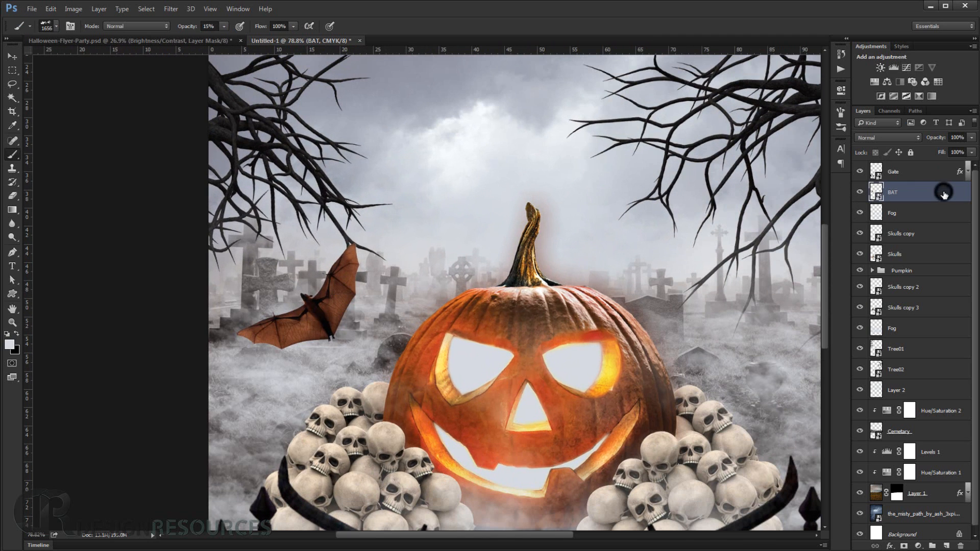
double_click(944, 193)
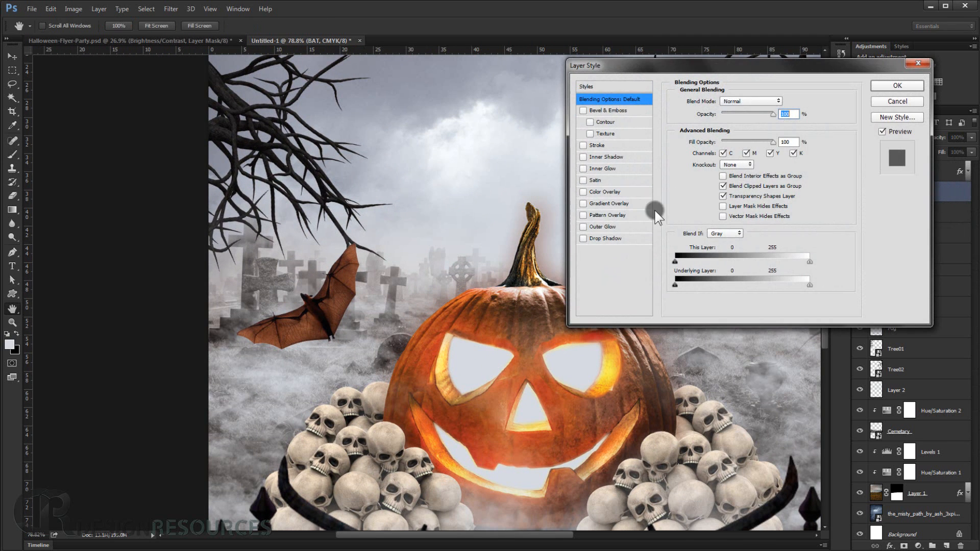
left_click(594, 145)
left_click(736, 115)
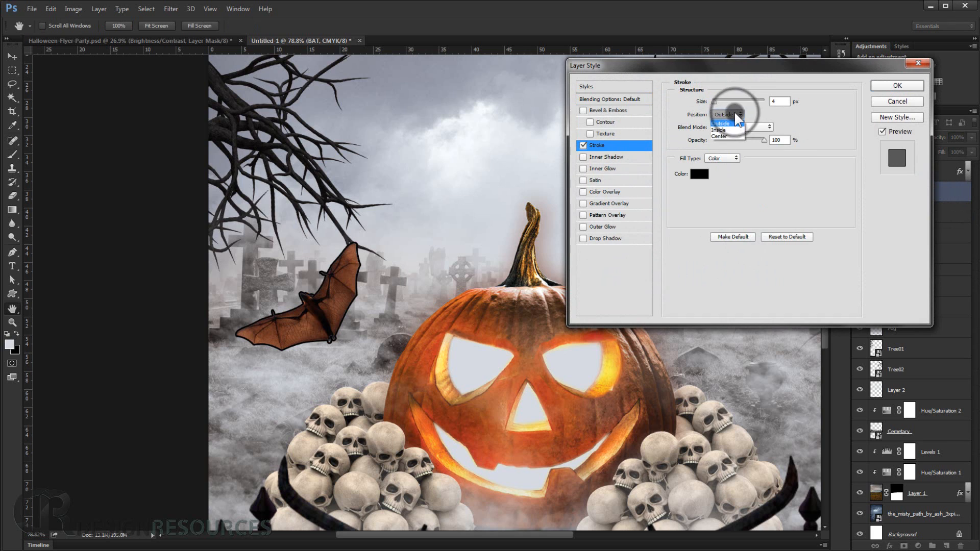
left_click(729, 131)
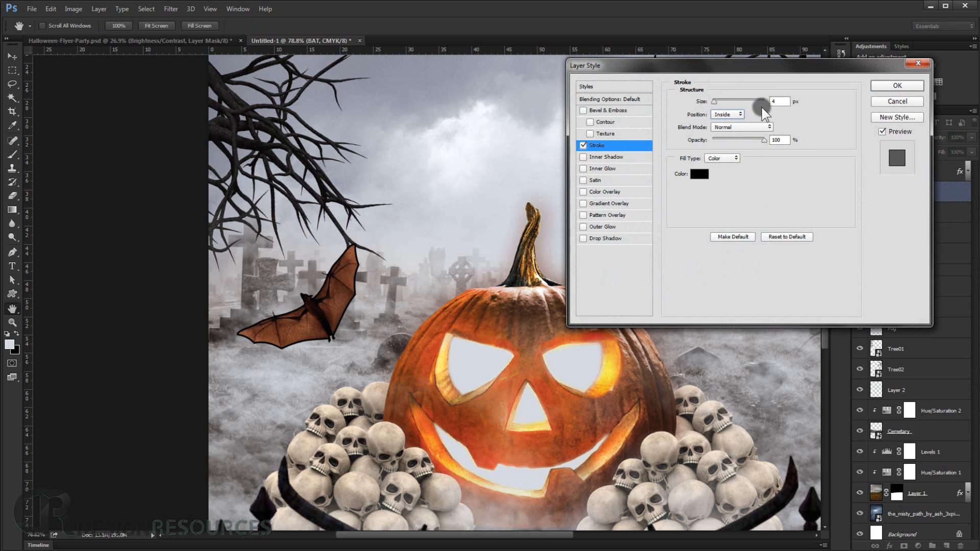
left_click_drag(711, 100, 702, 103)
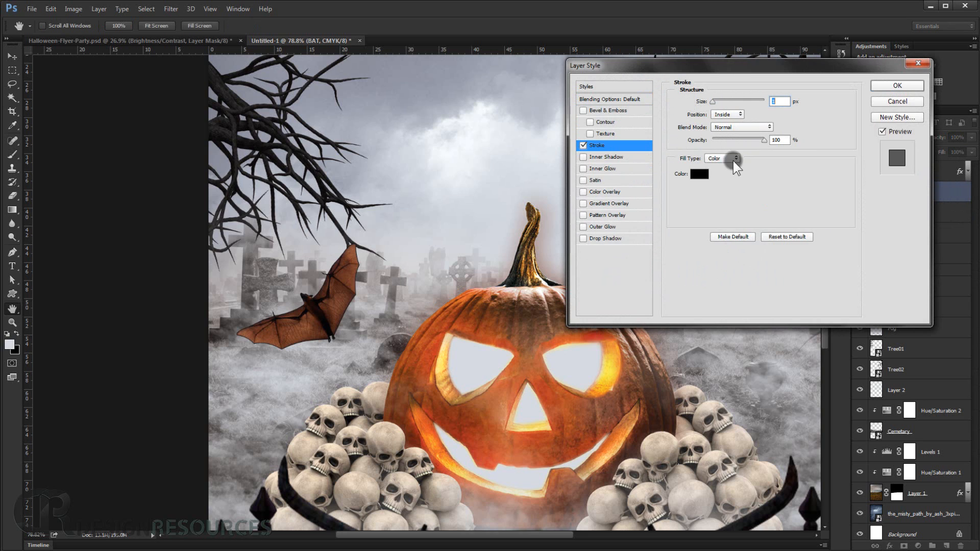
- Add a black Satin effect to the bat in Normal blend mode, with 4 px distance and an increased size
left_click(601, 181)
left_click(724, 101)
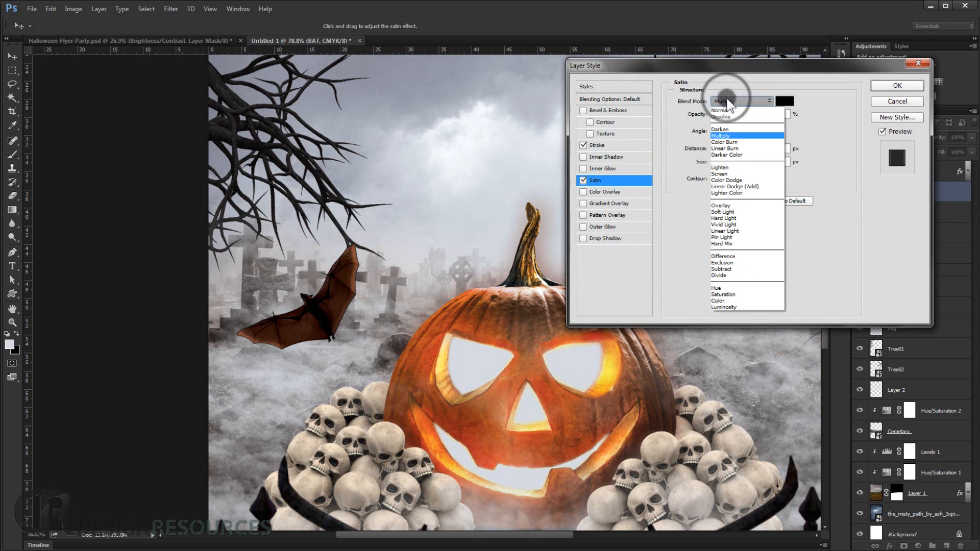
left_click(730, 109)
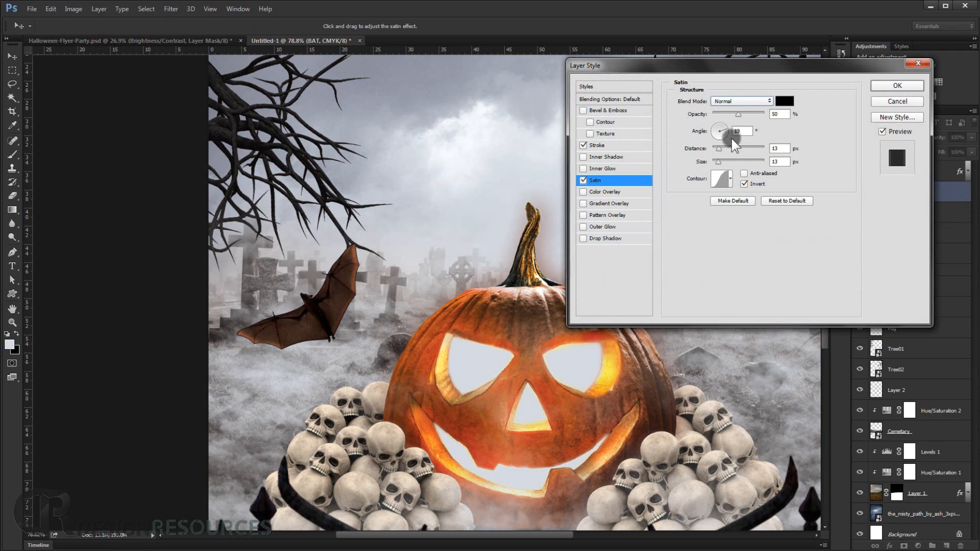
mouse_move(724, 149)
left_mouse_down()
mouse_move(713, 148)
mouse_move(721, 160)
left_mouse_up()
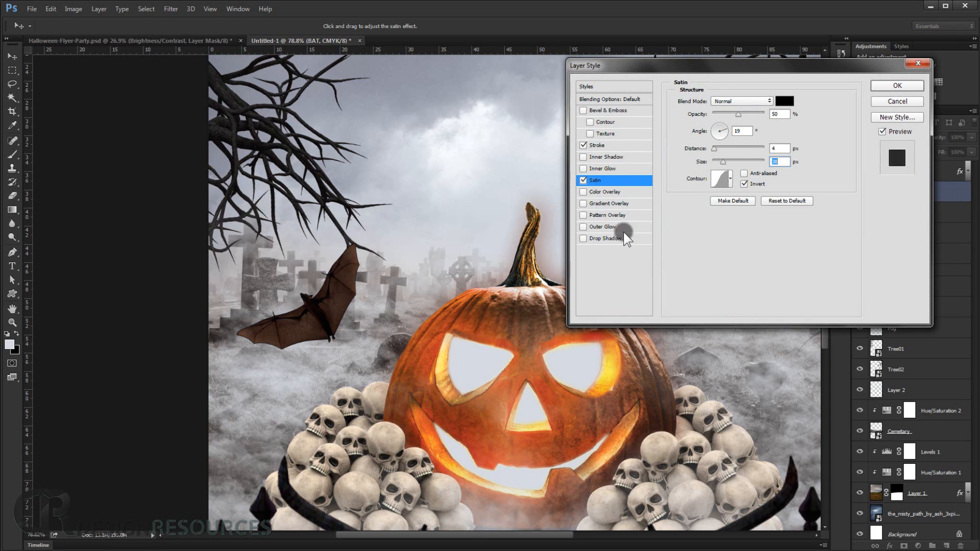
- Add a Normal-mode Inner Shadow to the bat without global light, reduce its distance, increase its size, and apply the layer style
left_click(606, 156)
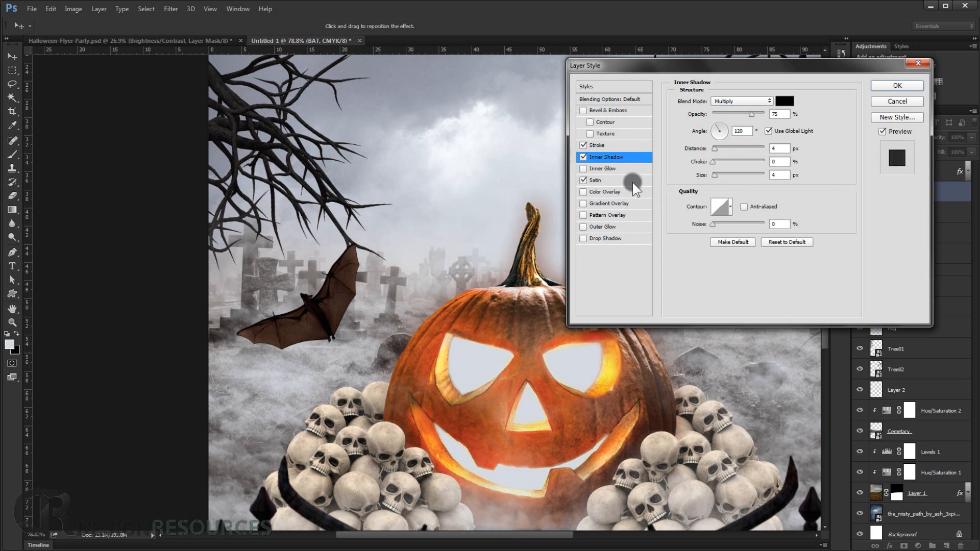
left_click(744, 101)
left_click(728, 113)
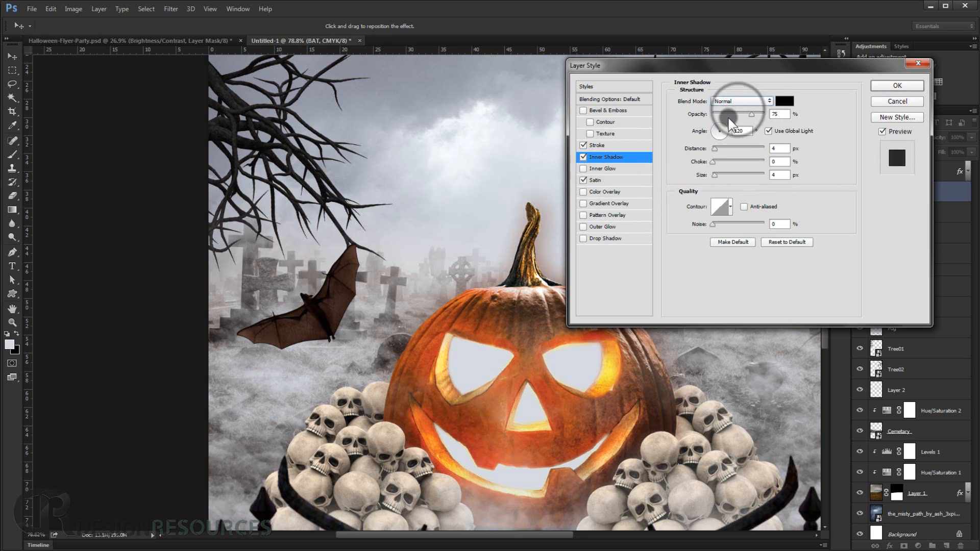
left_click(768, 131)
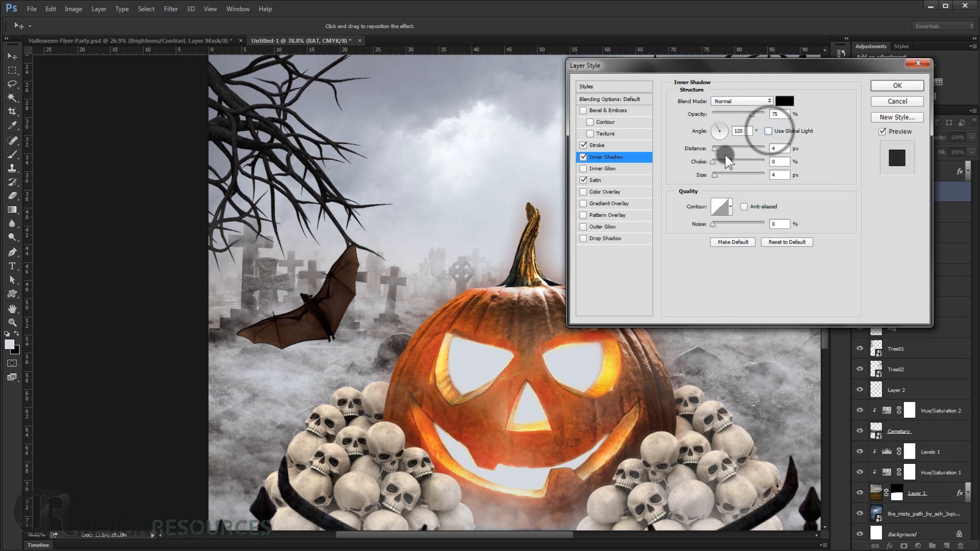
left_click_drag(716, 151, 713, 150)
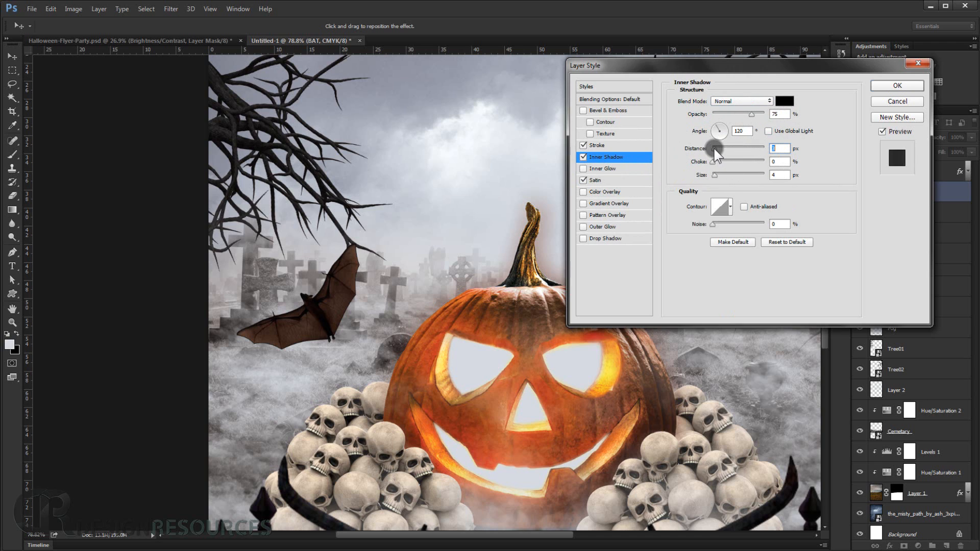
left_click_drag(715, 175, 721, 173)
left_click(896, 84)
- Place the Crow image into the flyer above the BAT layer
key("b")
key("ctrl+minus")
key("ctrl+minus")
key("ctrl+minus")
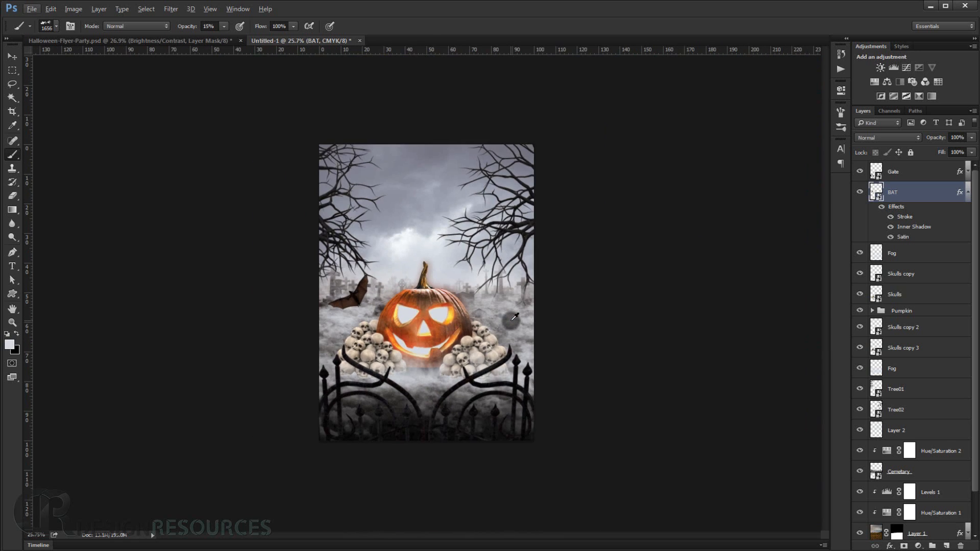
scroll(352, 309, "up", 5)
left_click_drag(398, 334, 365, 329)
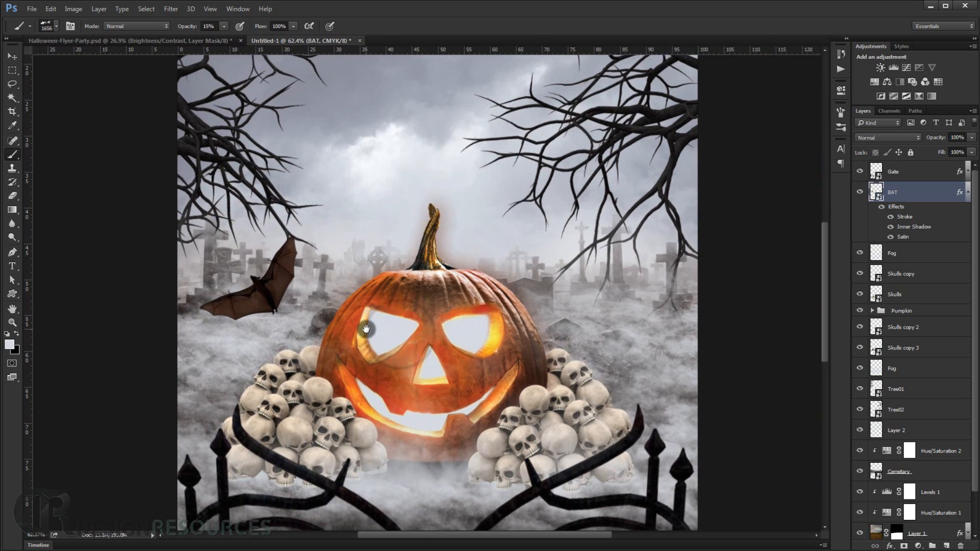
scroll(366, 329, "down", 3)
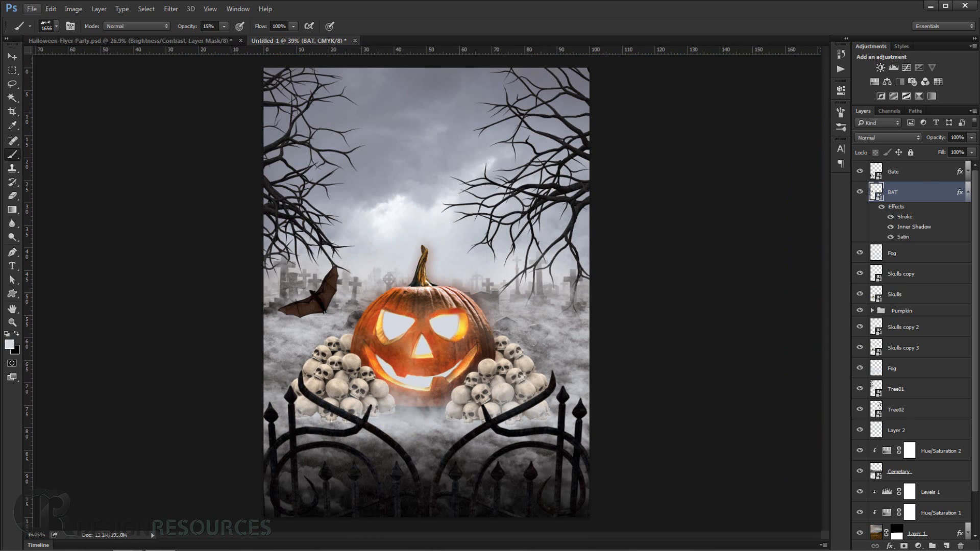
left_click(109, 540)
left_click_drag(390, 81, 491, 482)
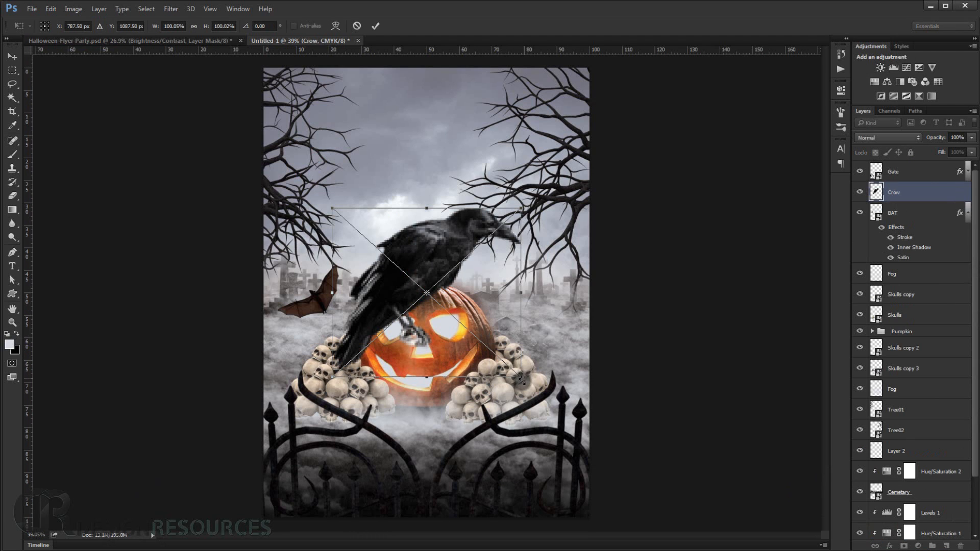
- Scale the placed crow down to about 22% and move it above the skull pile to the right of the pumpkin
left_click_drag(520, 379, 473, 336)
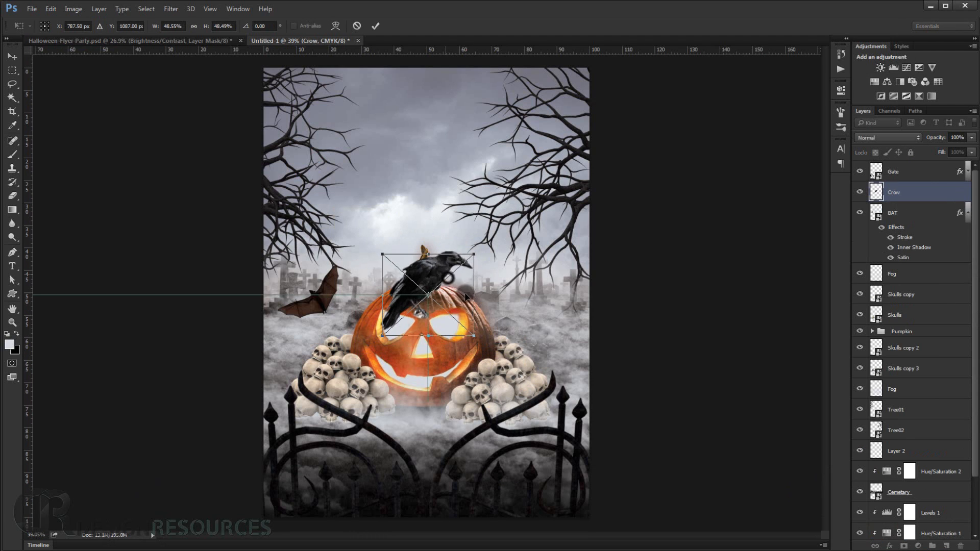
left_click_drag(465, 296, 561, 329)
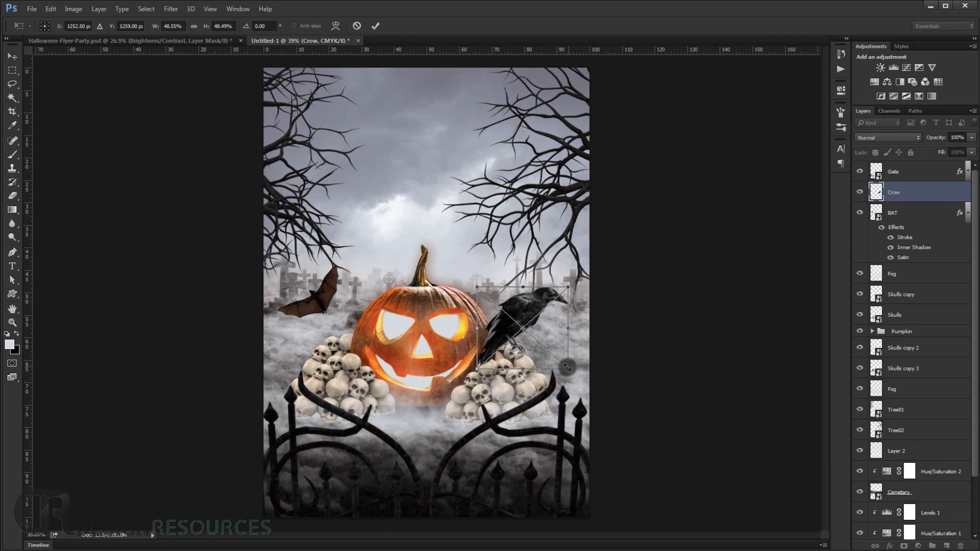
left_click_drag(566, 366, 542, 349)
- Reduce the crow to about 19.5%, stand its feet on the topmost skull of the right pile and commit the placement
scroll(532, 340, "up", 3)
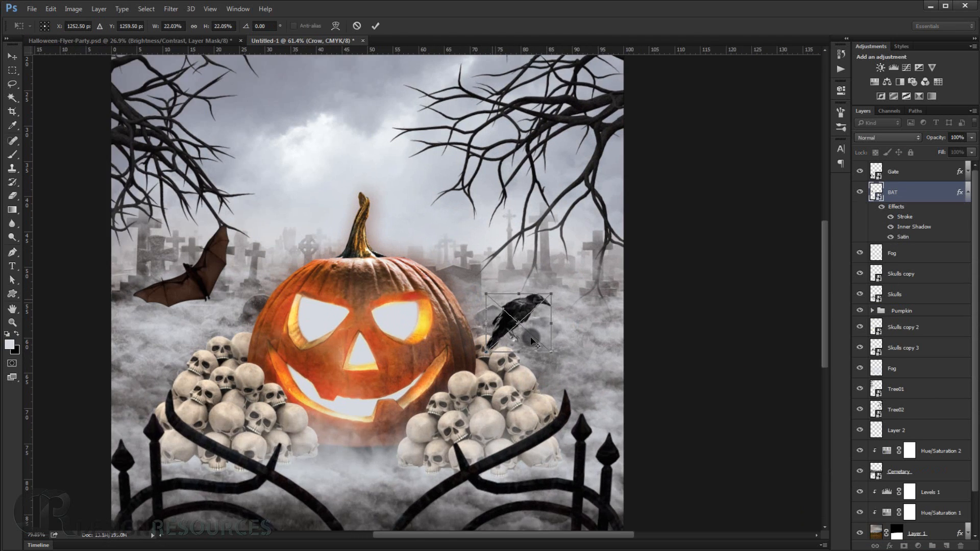
scroll(531, 340, "up", 5)
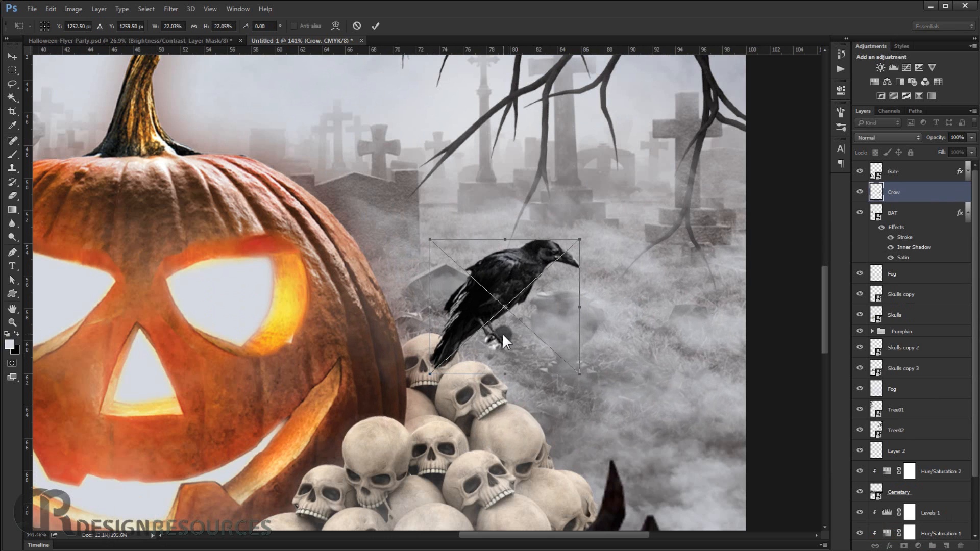
left_click_drag(503, 340, 500, 382)
left_click_drag(571, 412, 565, 406)
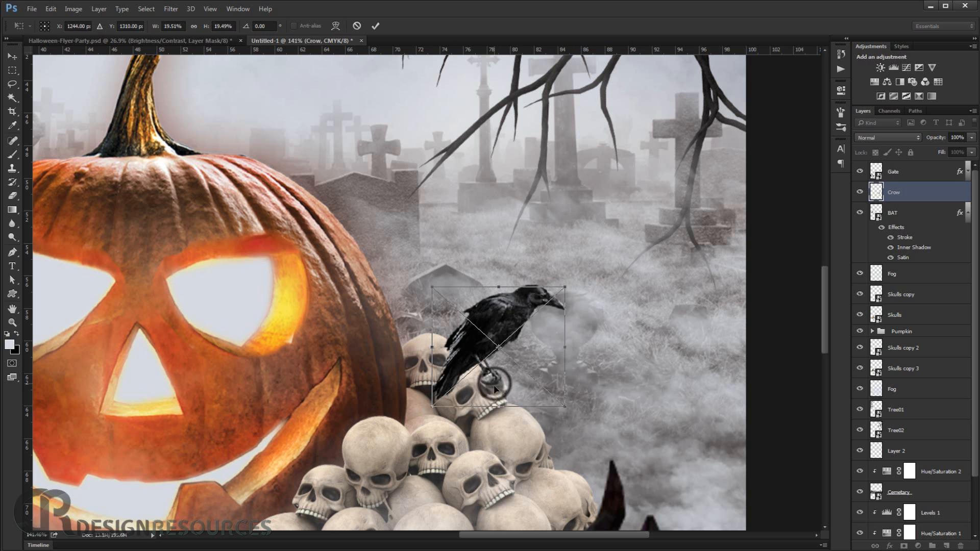
left_click_drag(494, 388, 493, 389)
left_click(593, 382)
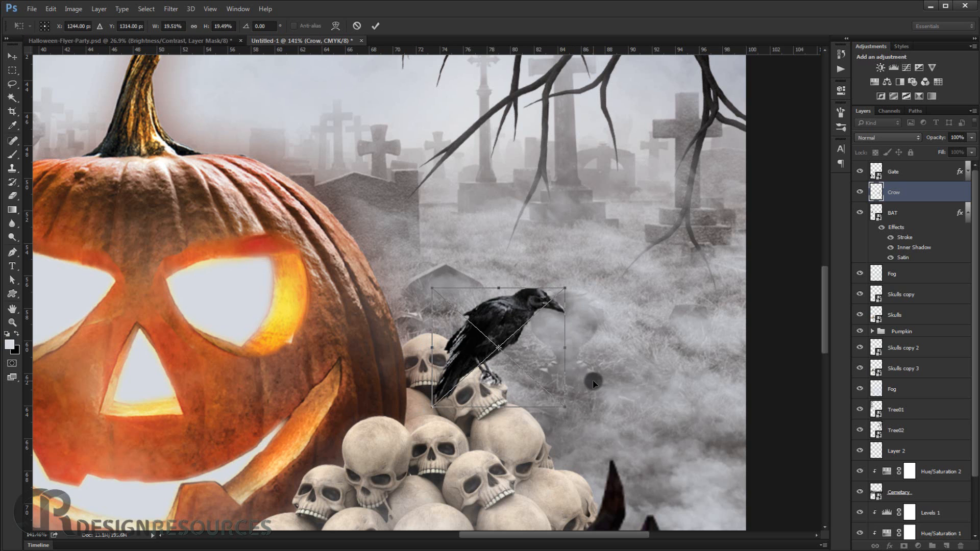
key("Return")
key("b")
- Collapse the BAT layer's effects list and add a new empty layer above the Crow layer
scroll(587, 380, "down", 5)
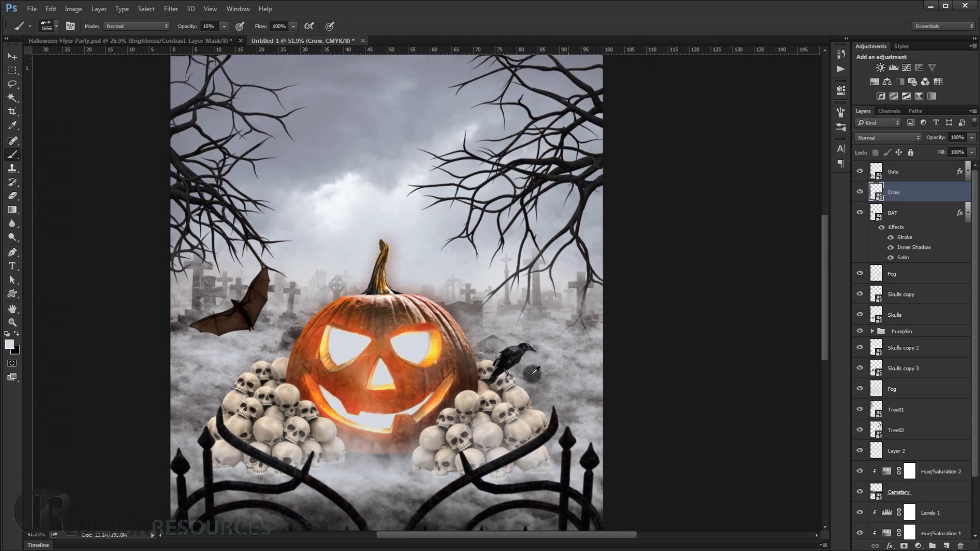
scroll(535, 371, "down", 3)
scroll(550, 374, "up", 3)
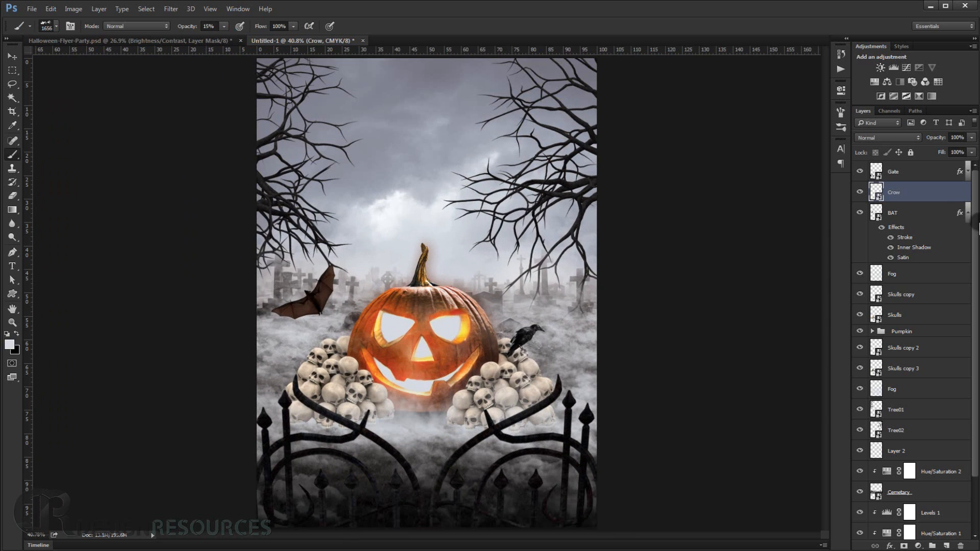
left_click(965, 212)
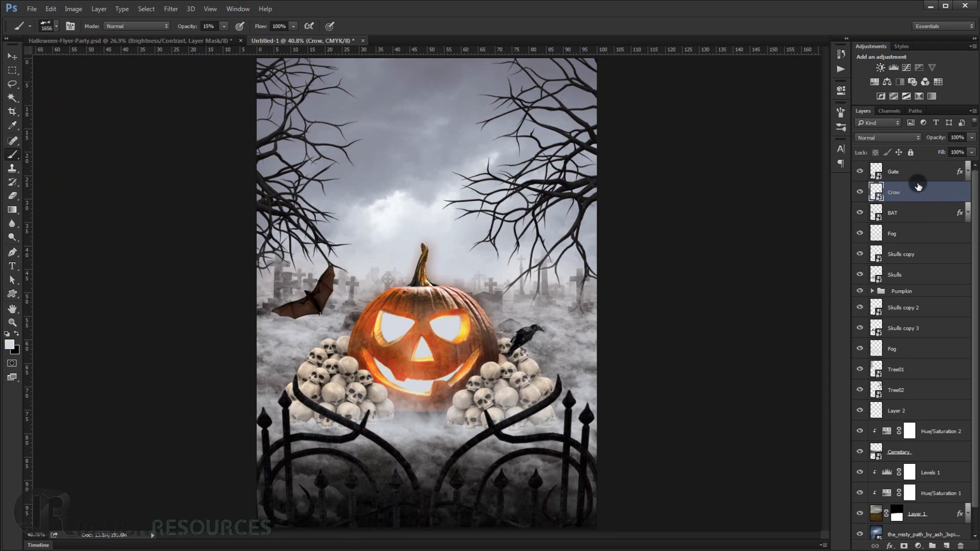
left_click(946, 546)
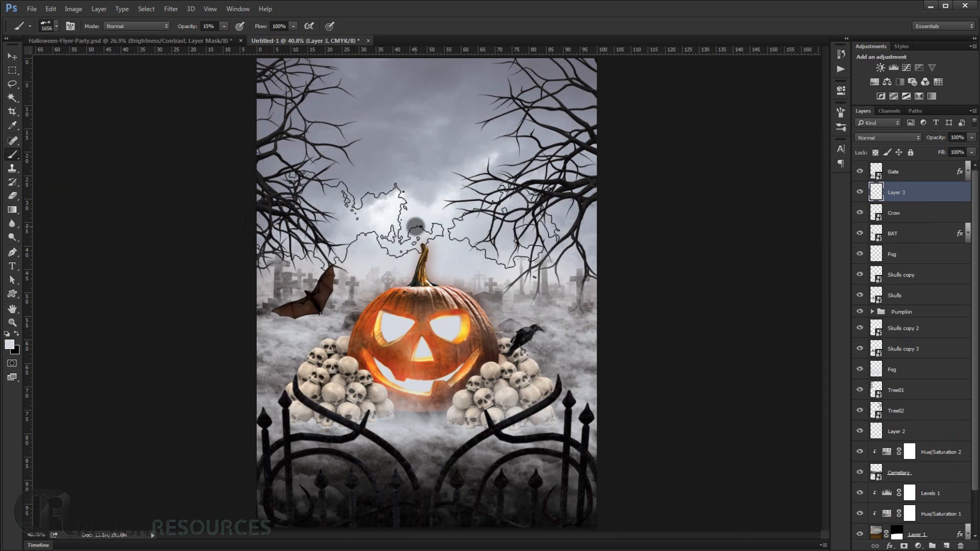
- Choose the 1476 px branching lightning brush tip and reduce its size to 1339 px
right_click(420, 226)
scroll(666, 426, "down", 1)
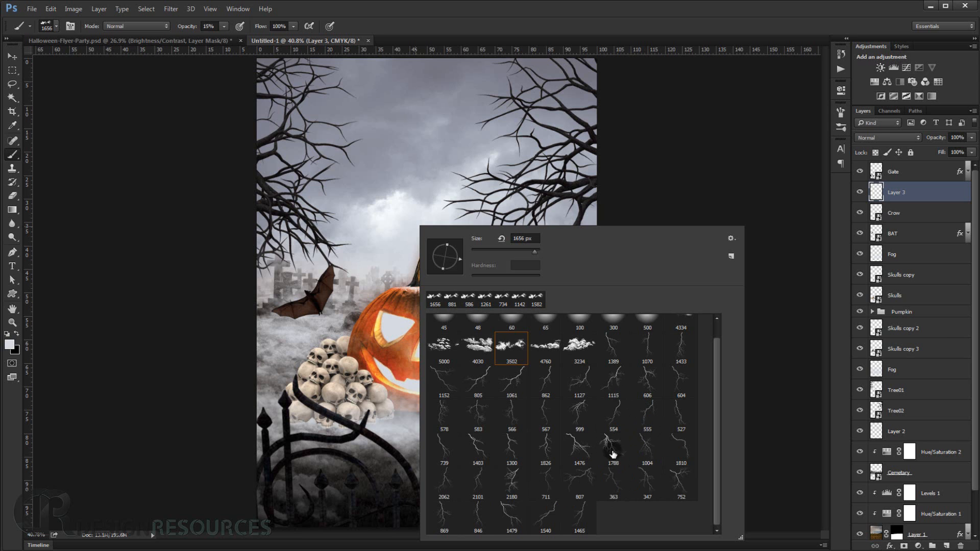
left_click(585, 452)
left_click(489, 28)
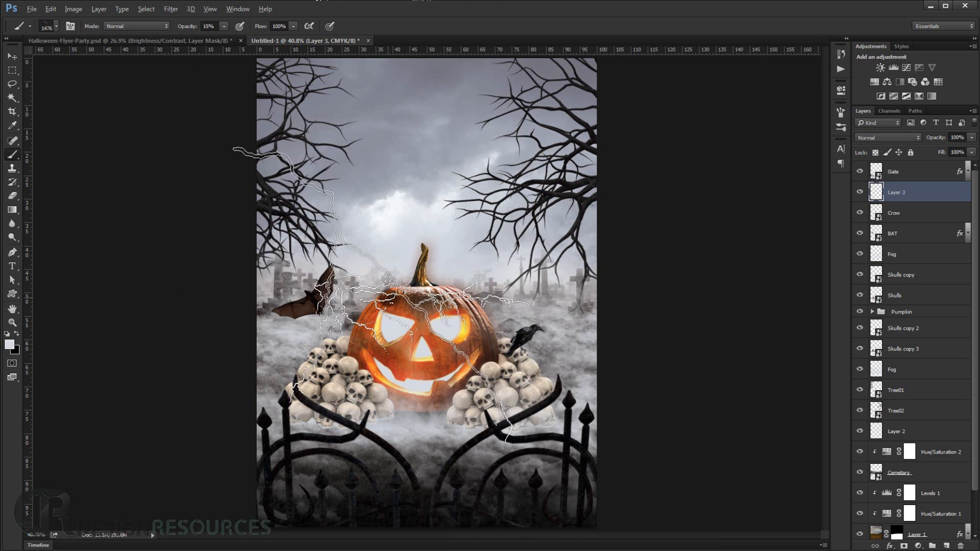
mouse_move(381, 298)
left_mouse_down()
mouse_move(356, 292)
mouse_move(367, 296)
left_mouse_up()
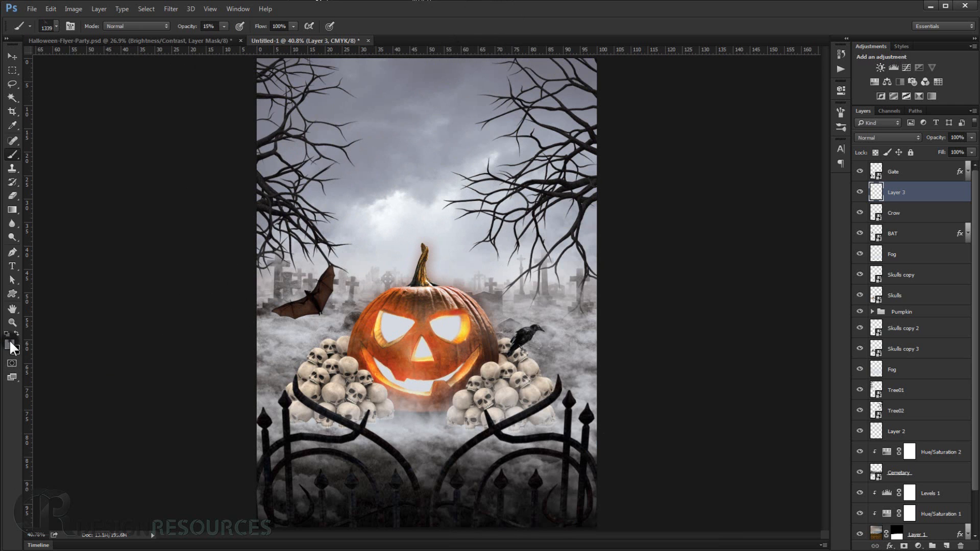
- Set the foreground color to a medium blue for the lightning
left_click(10, 345)
left_click(744, 338)
left_click(725, 321)
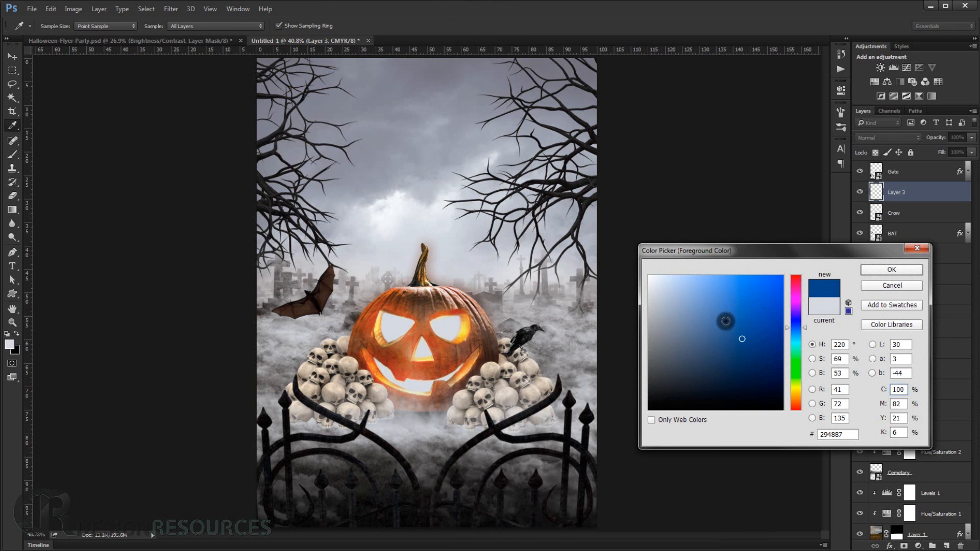
left_click(891, 270)
- Reduce the lightning brush to 1187 px, set its opacity to 100% and stamp one blue bolt from the left tree toward the pumpkin
left_click_drag(398, 216, 390, 222)
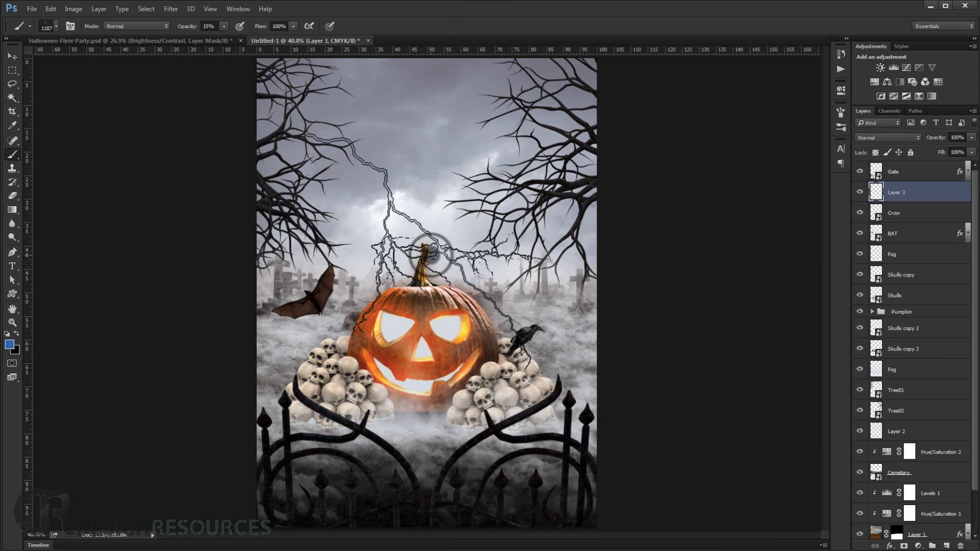
left_click(430, 252)
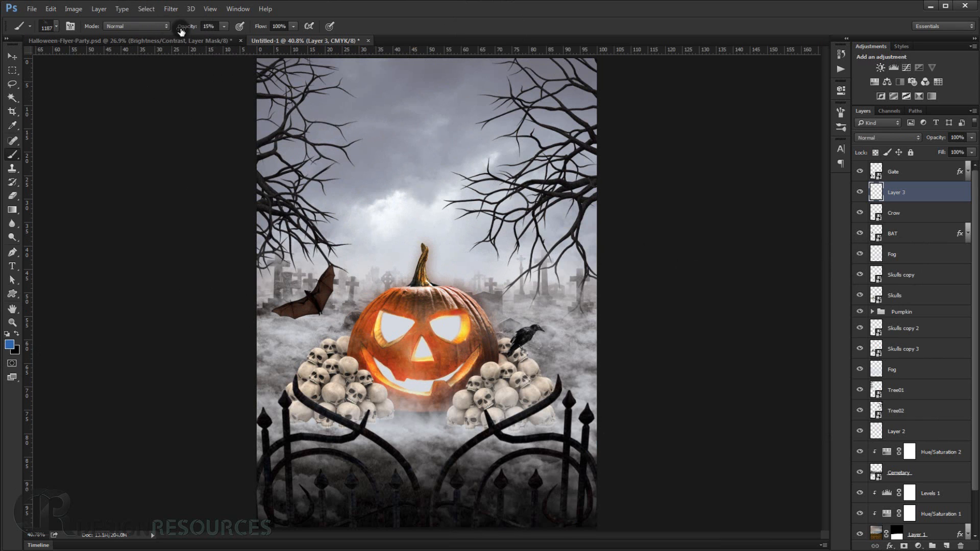
left_click_drag(188, 28, 232, 28)
left_click(406, 247)
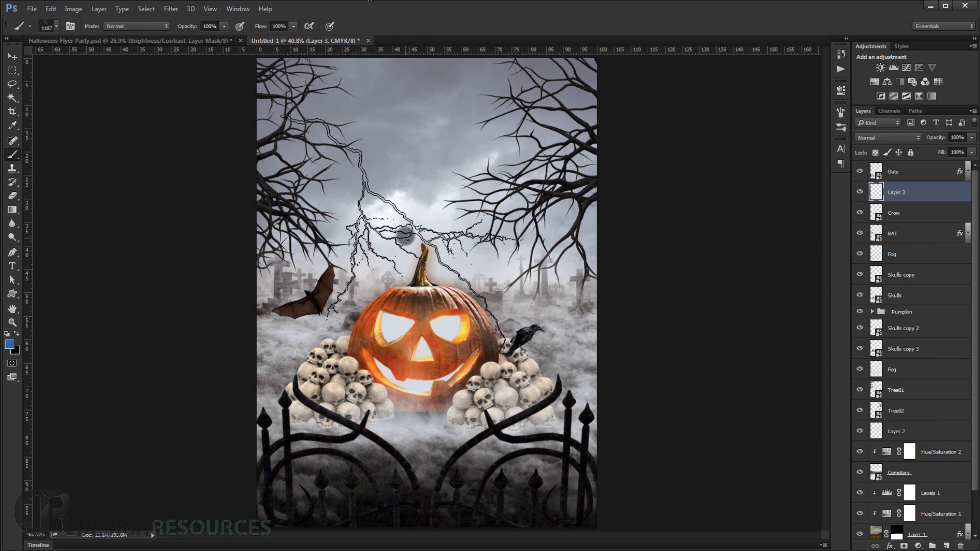
left_click(403, 229)
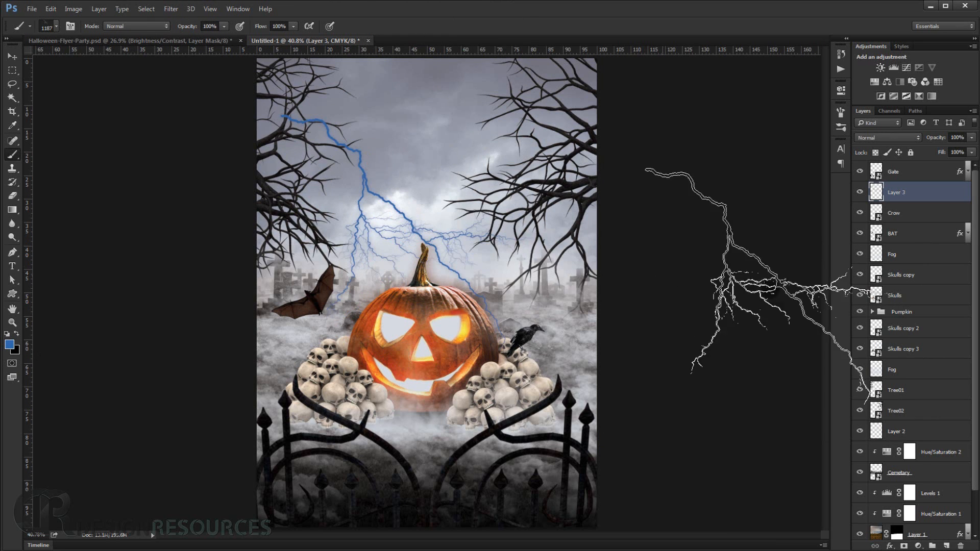
- Rotate the blue lightning bolt about 21° clockwise, narrow it and place it in the sky above the pumpkin
key("ctrl+t")
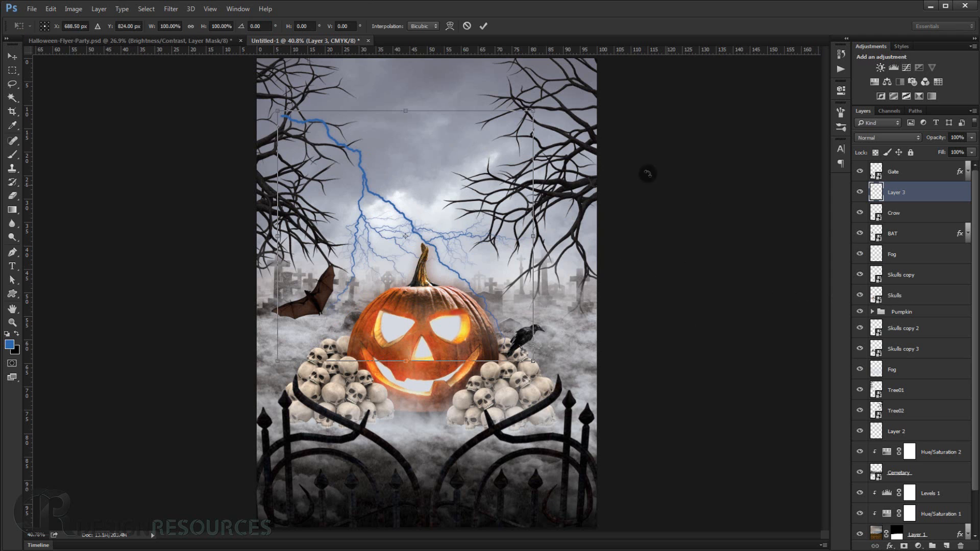
left_click_drag(590, 136, 611, 232)
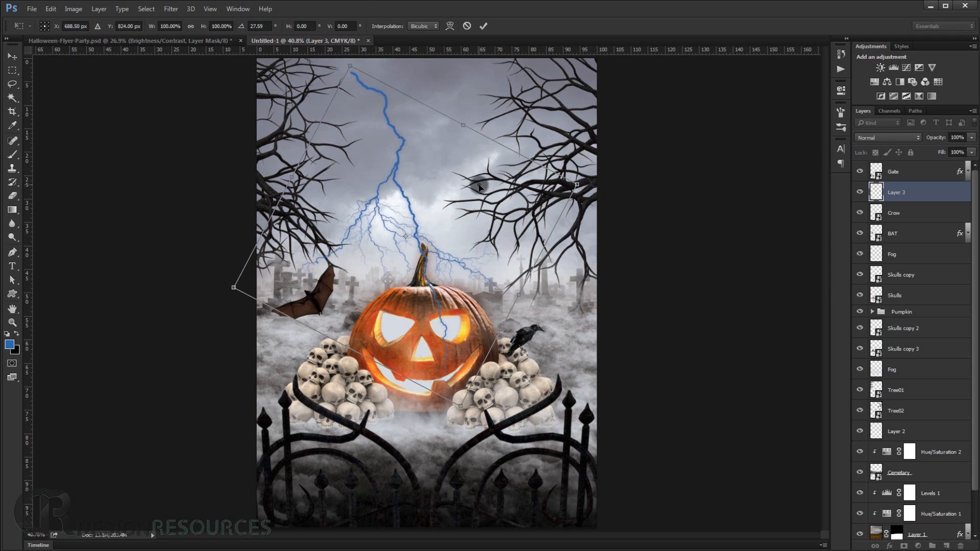
left_click_drag(480, 187, 503, 189)
left_click_drag(632, 132, 616, 104)
mouse_move(504, 243)
left_mouse_down()
mouse_move(510, 230)
mouse_move(506, 252)
left_mouse_up()
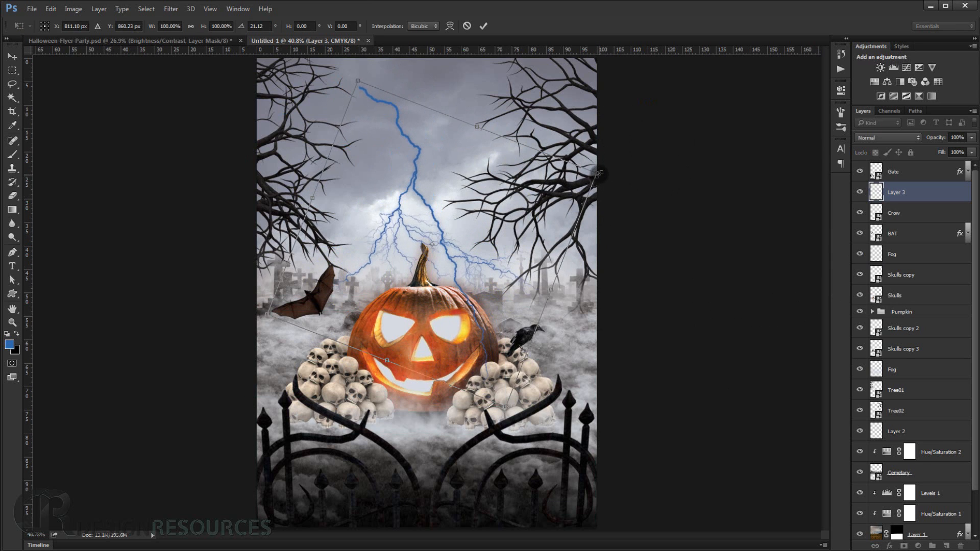
left_click_drag(590, 180, 486, 196)
key("Return")
key("b")
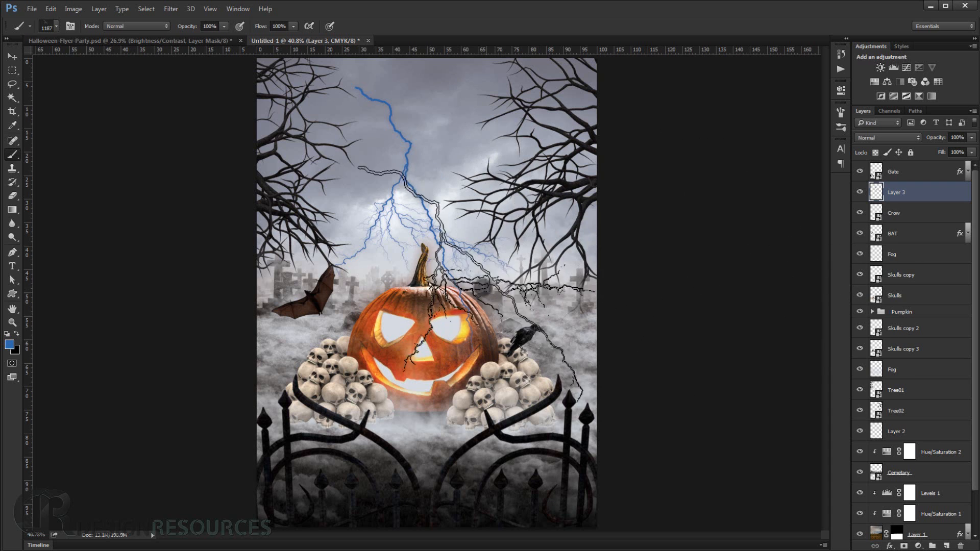
- Add a new layer and stamp a second blue bolt above the pumpkin with the 554 px lightning tip enlarged to 1241 px
left_click(947, 545)
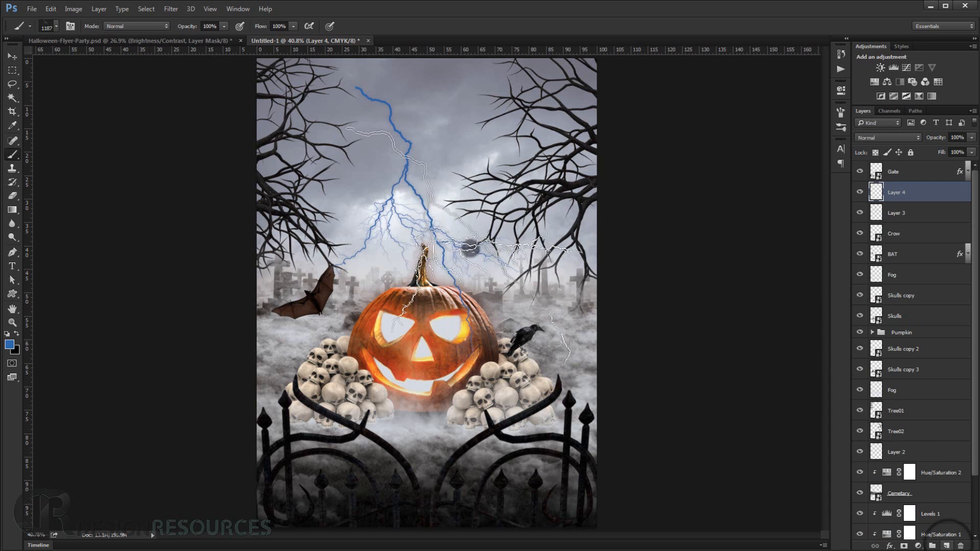
right_click(437, 209)
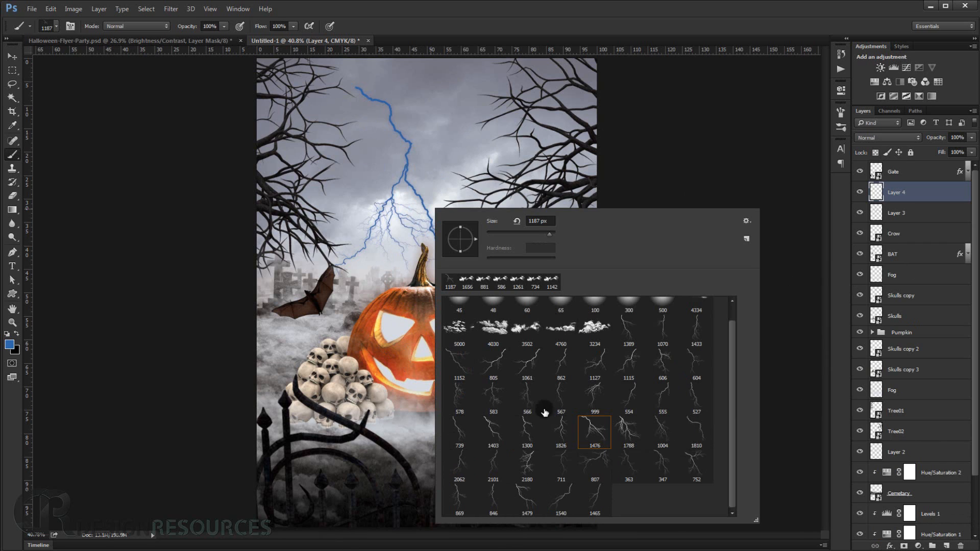
left_click(638, 406)
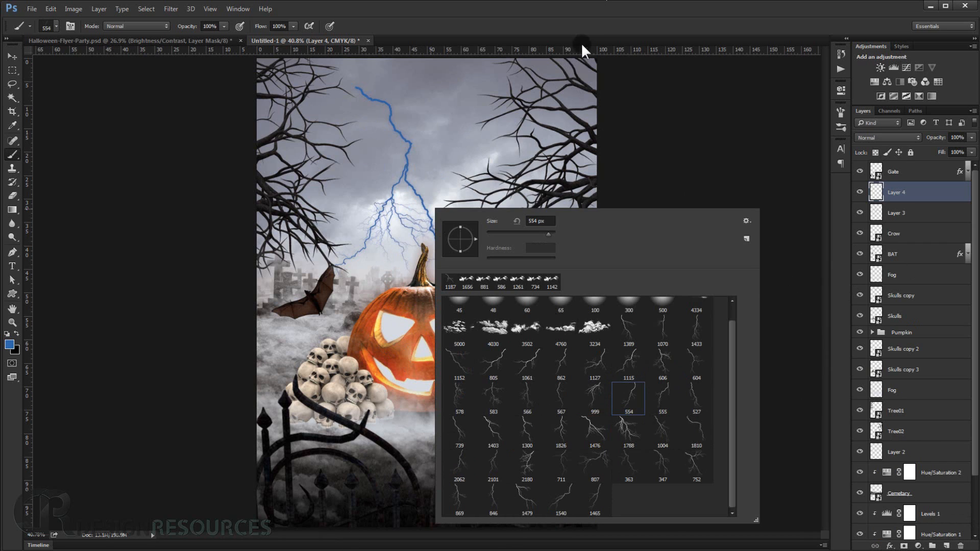
key("Return")
left_click_drag(409, 240, 471, 249)
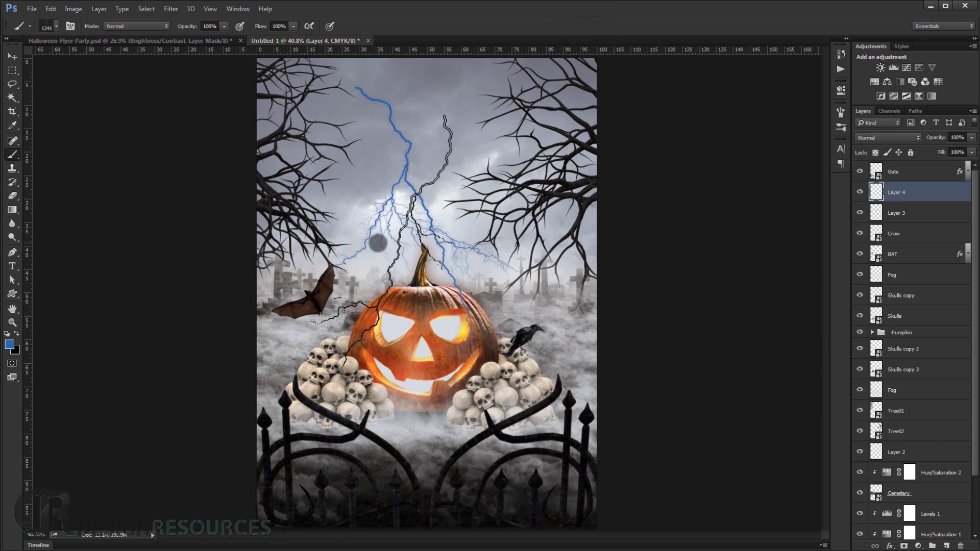
left_click(377, 243)
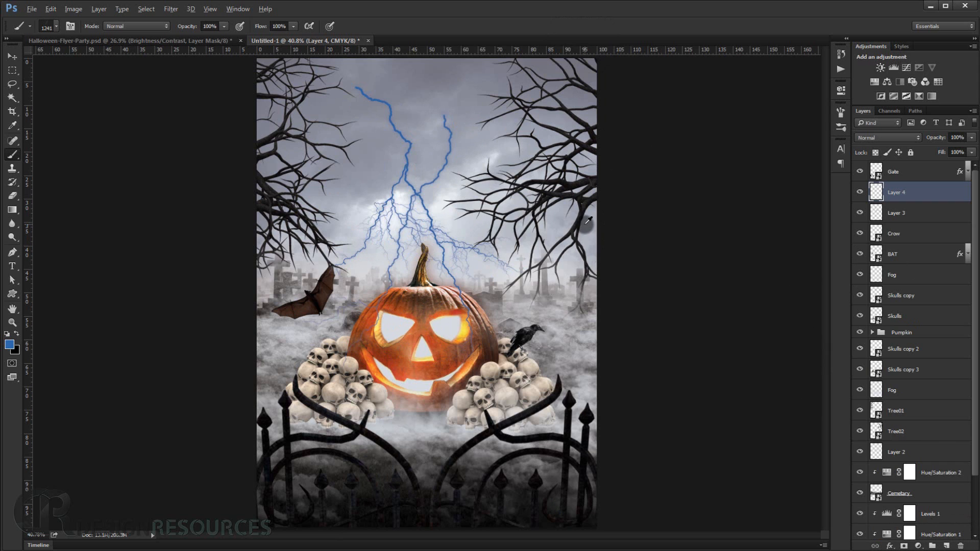
- Stamp a third blue bolt between the other two with the 363 px lightning tip enlarged to 1314 px
right_click(516, 237)
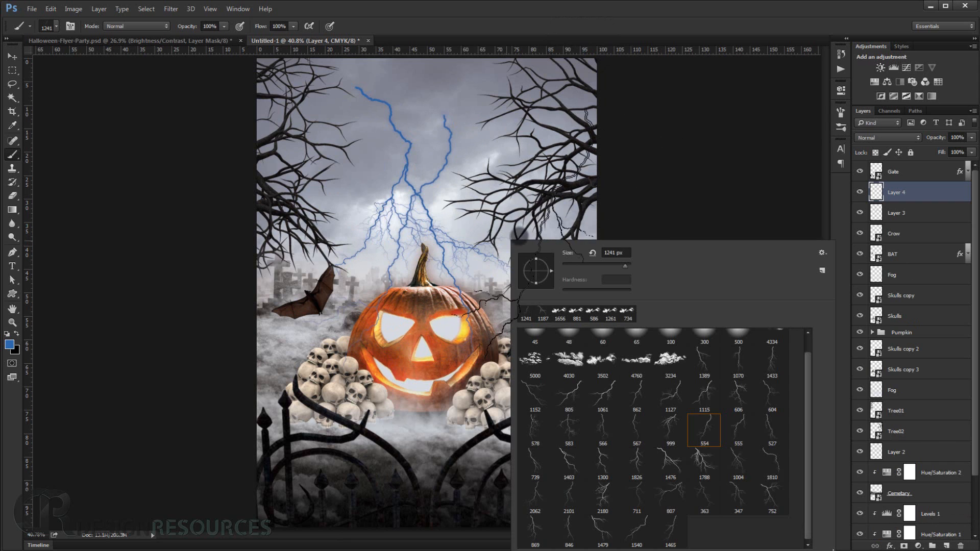
left_click(712, 510)
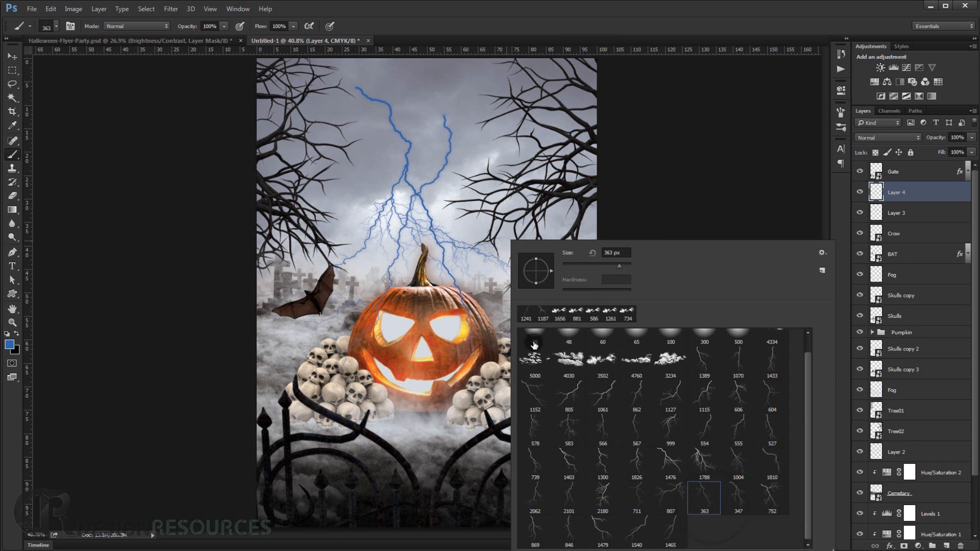
left_click(623, 32)
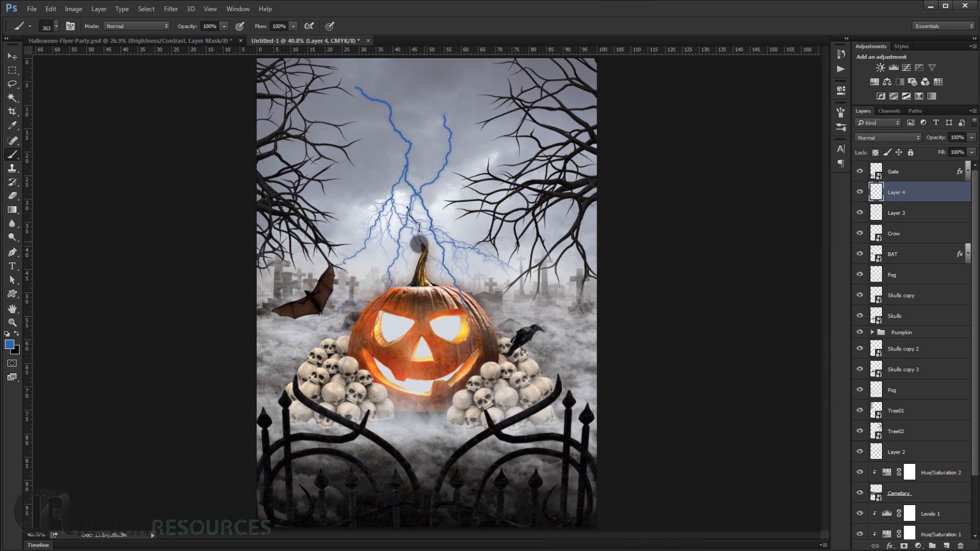
left_click_drag(421, 245, 481, 263)
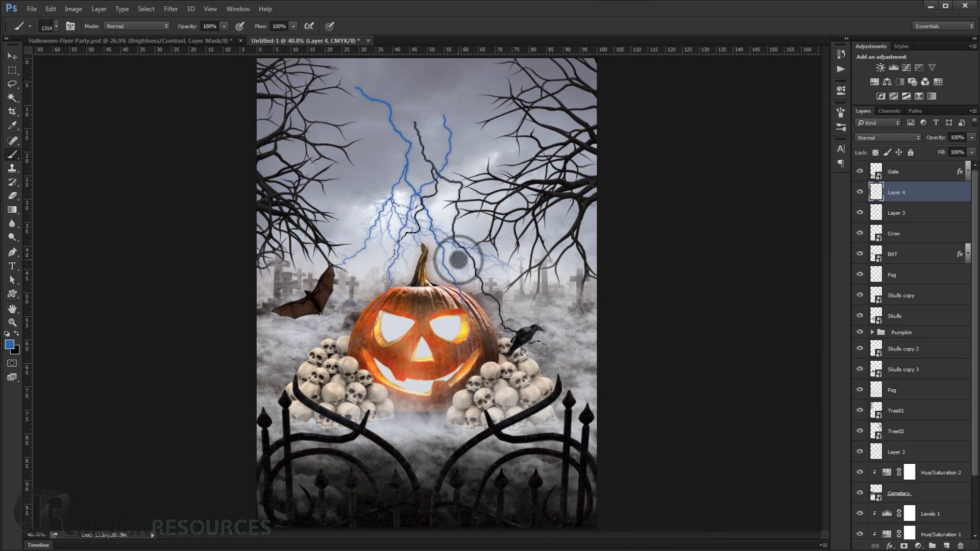
scroll(750, 238, "down", 2)
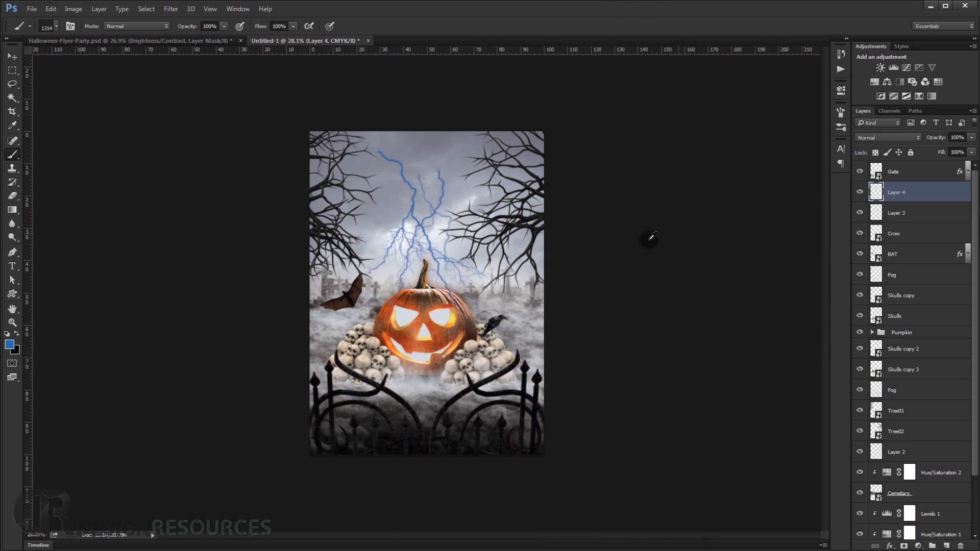
scroll(650, 236, "up", 3)
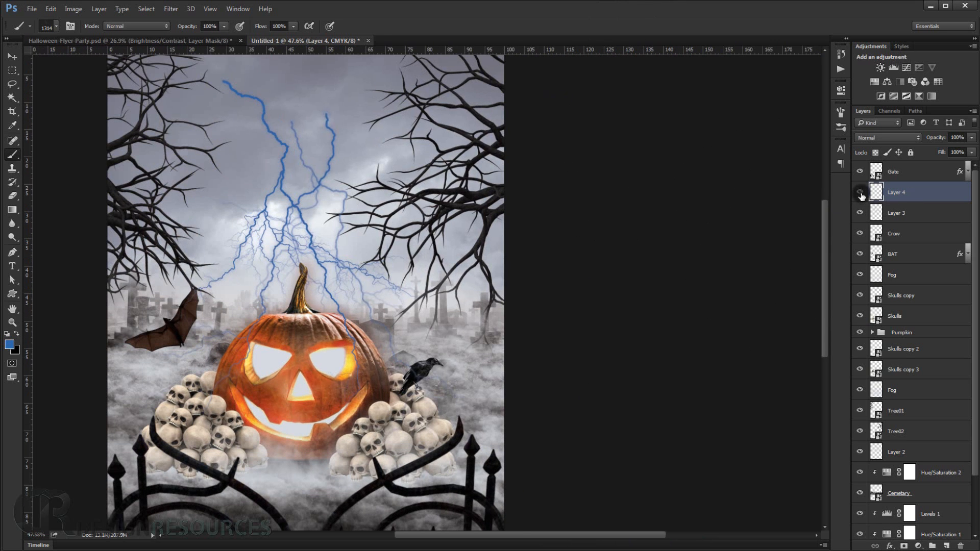
- Hide Layer 4 and make Layer 3, which holds the first bolt, the active layer
scroll(861, 196, "down", 1)
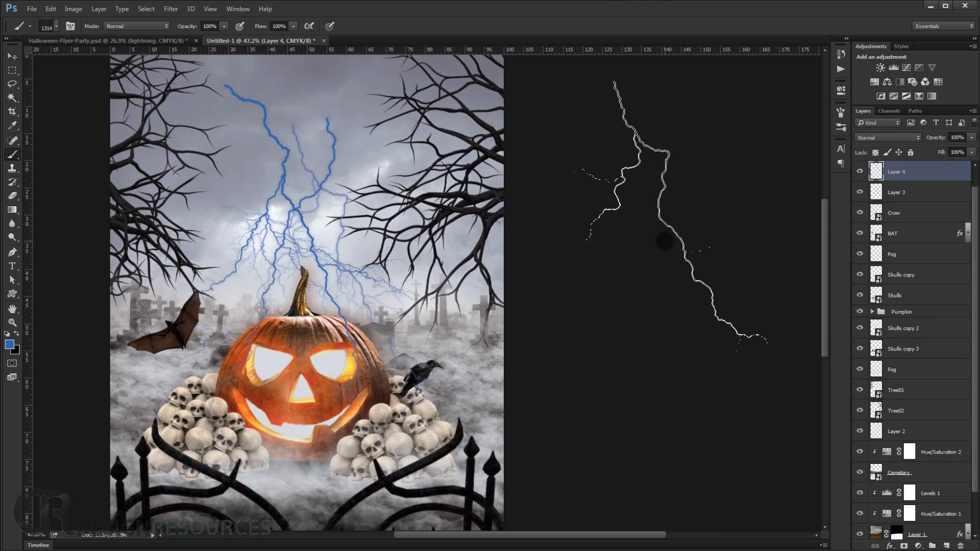
scroll(660, 236, "down", 3)
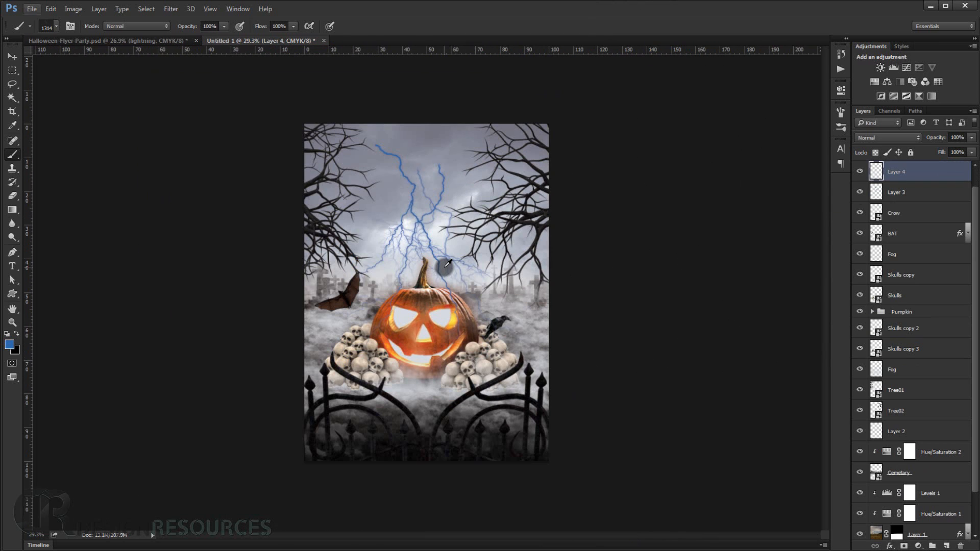
left_click(860, 171)
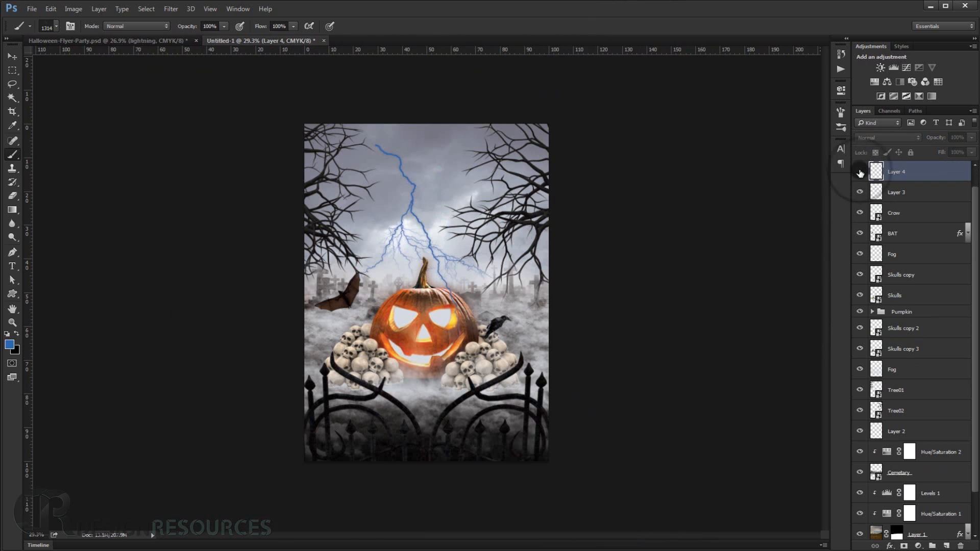
scroll(383, 267, "up", 1)
left_click(859, 192)
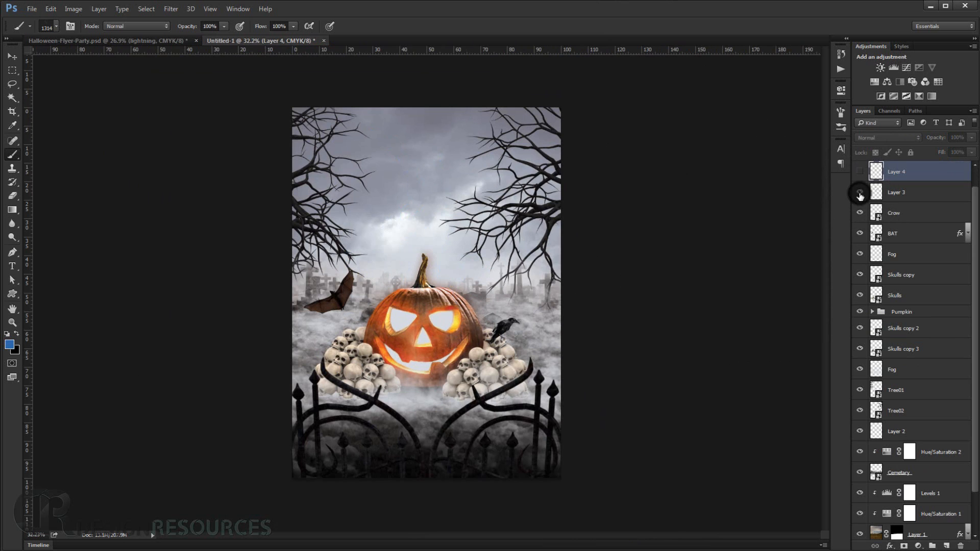
left_click(859, 192)
left_click(913, 196)
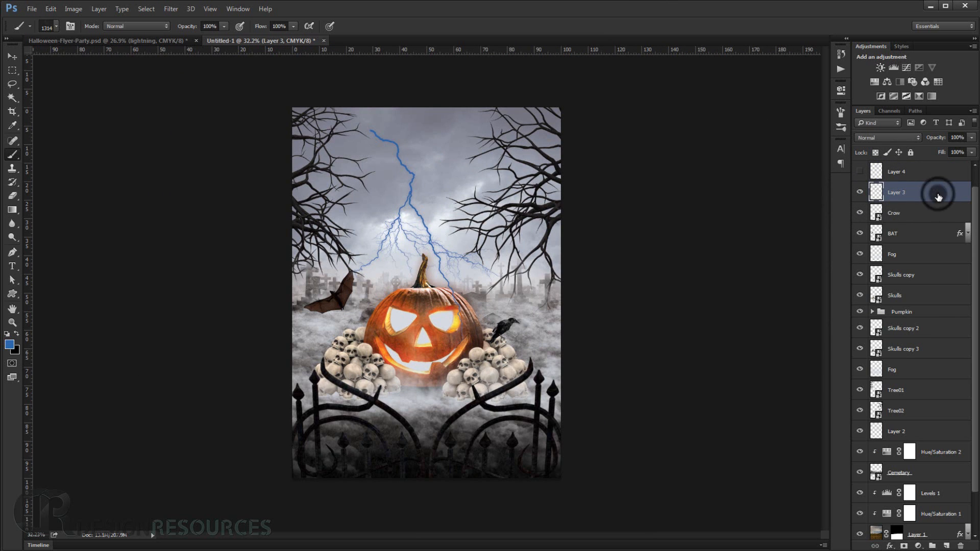
- Apply a white (#ffffff) Color Overlay to the lightning on Layer 3
double_click(937, 196)
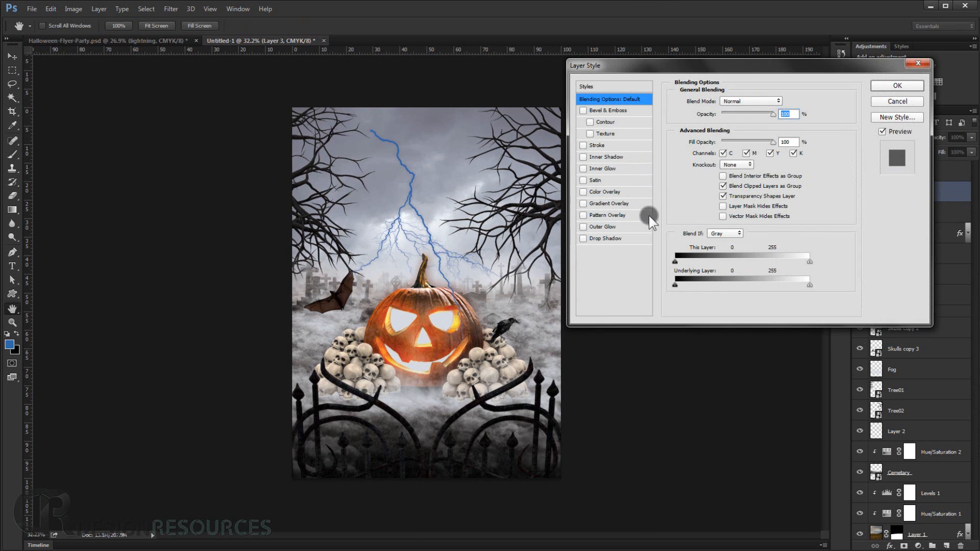
left_click(607, 192)
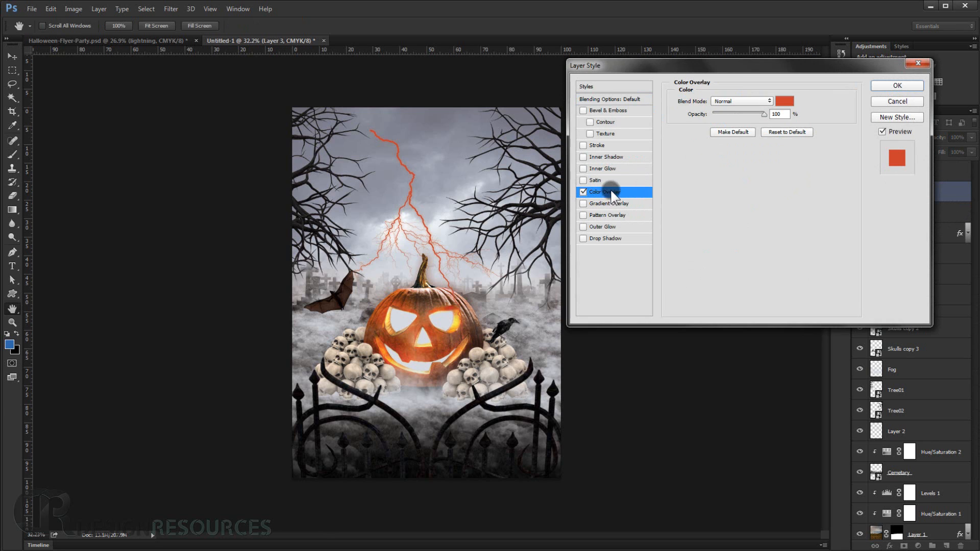
left_click(775, 104)
mouse_move(664, 326)
left_mouse_down()
mouse_move(645, 296)
mouse_move(647, 272)
left_mouse_up()
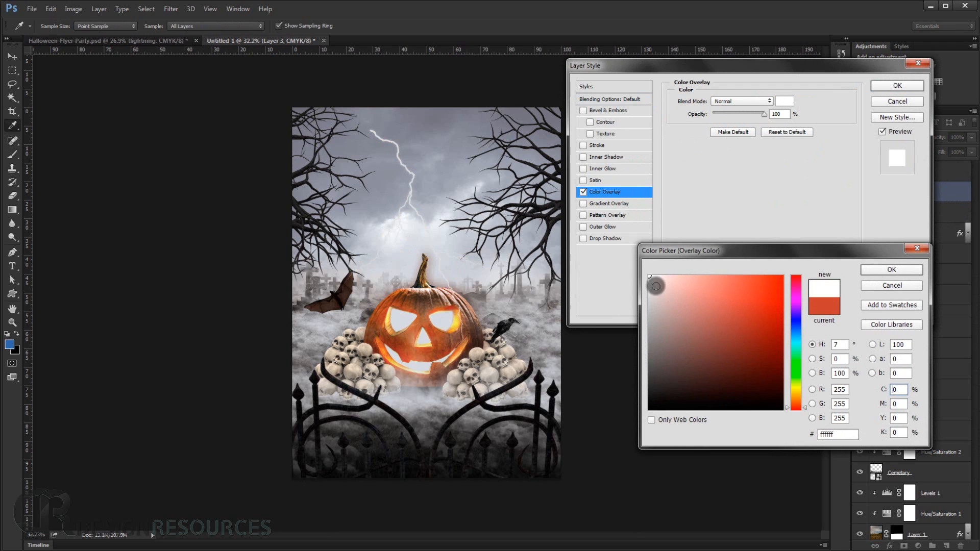
left_click(649, 275)
left_click(888, 270)
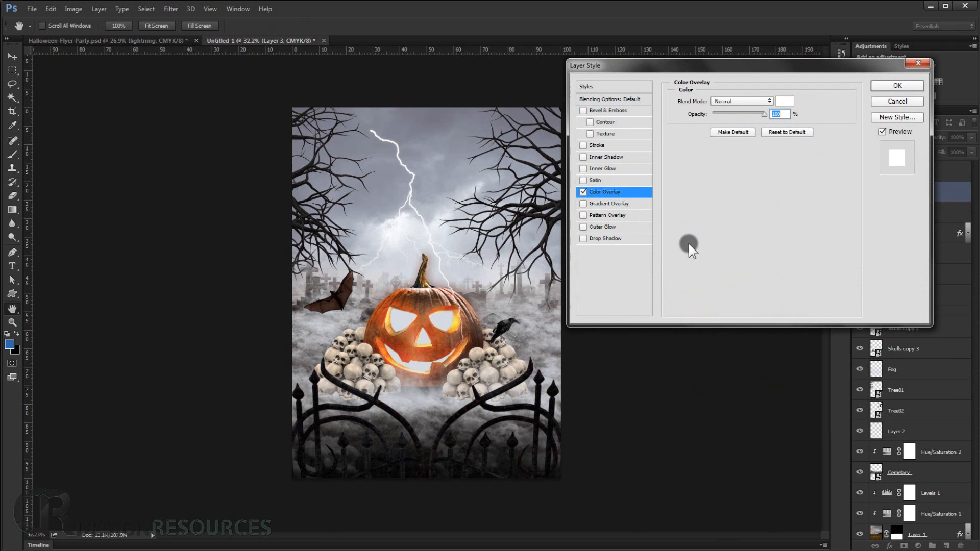
- Add a white Inner Glow with a size of 90 px to Layer 3 and apply the layer style
left_click(615, 169)
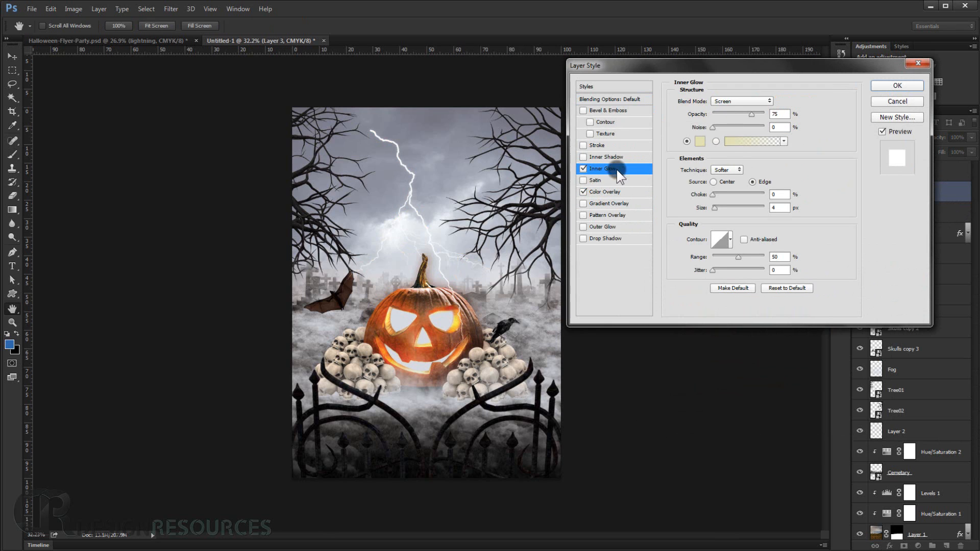
left_click(699, 141)
left_click_drag(679, 293, 598, 250)
left_click(906, 269)
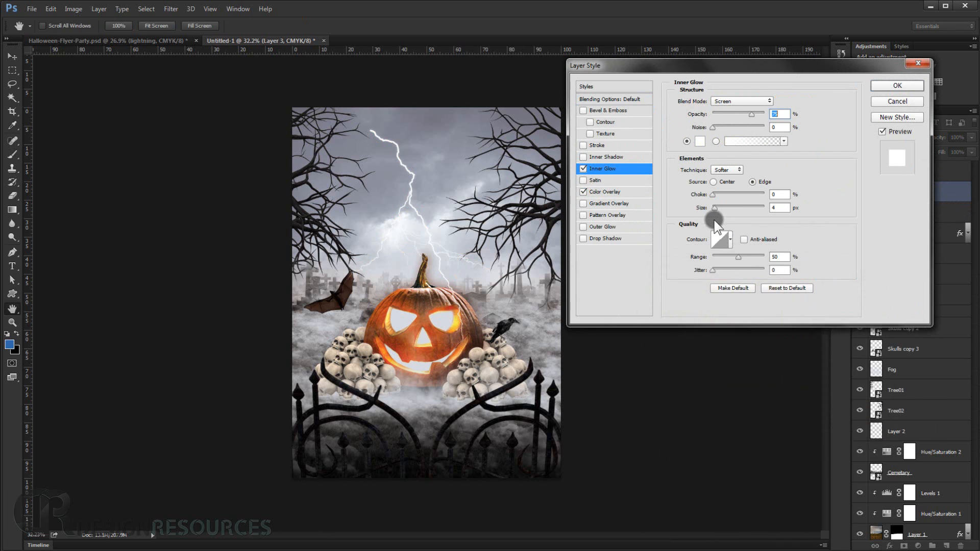
left_click_drag(713, 208, 724, 207)
left_click_drag(732, 207, 733, 207)
left_click(896, 85)
- Edit Layer 3's style again, setting the Inner Glow opacity to 100% and turning off the Color Overlay
scroll(426, 293, "up", 3)
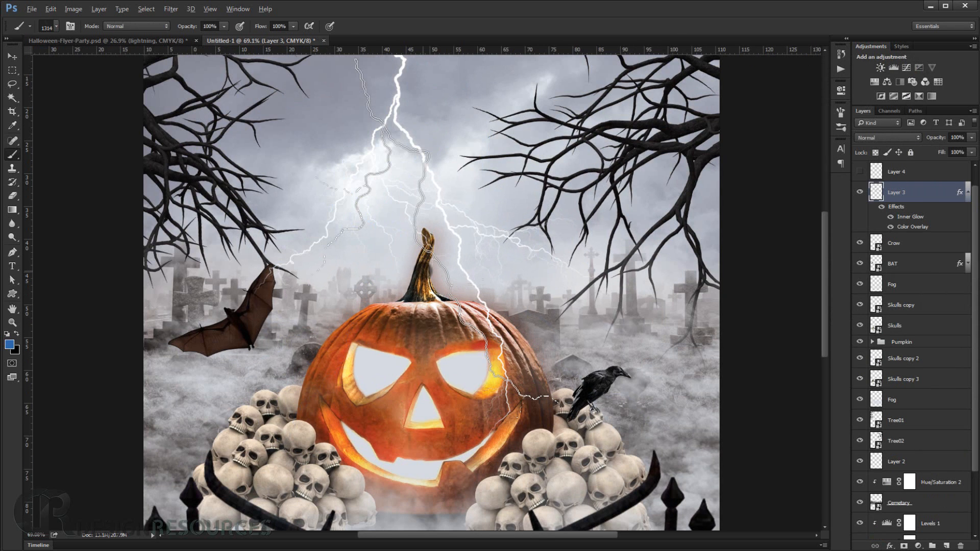
scroll(426, 293, "down", 3)
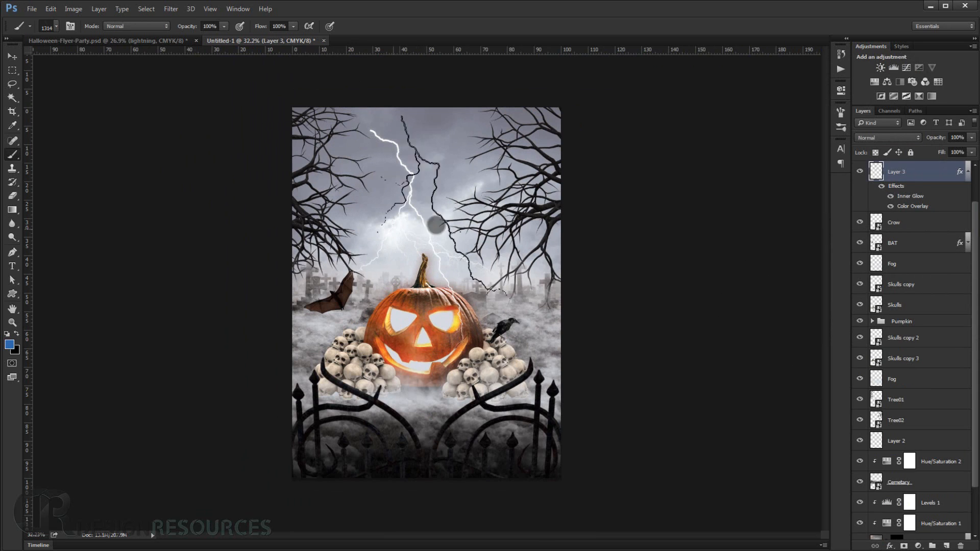
scroll(924, 209, "up", 2)
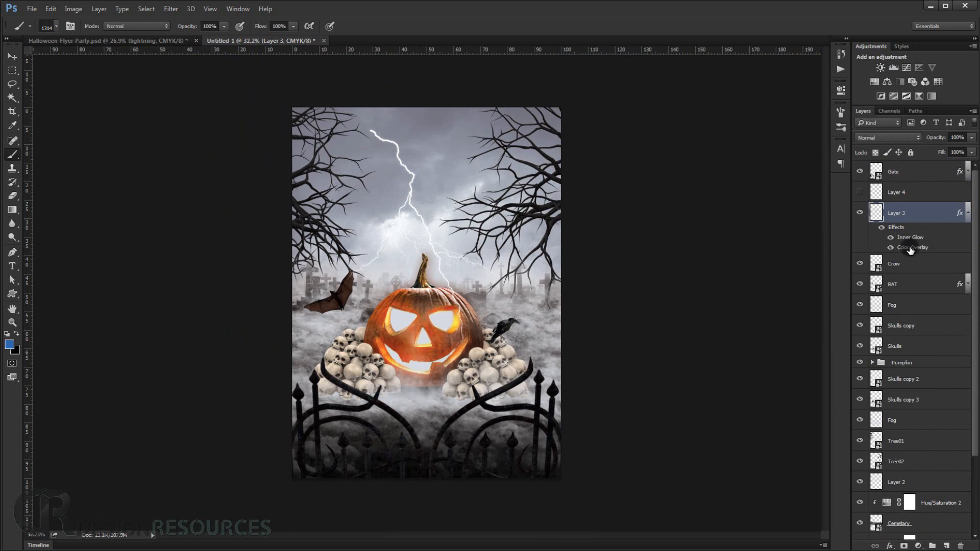
double_click(957, 217)
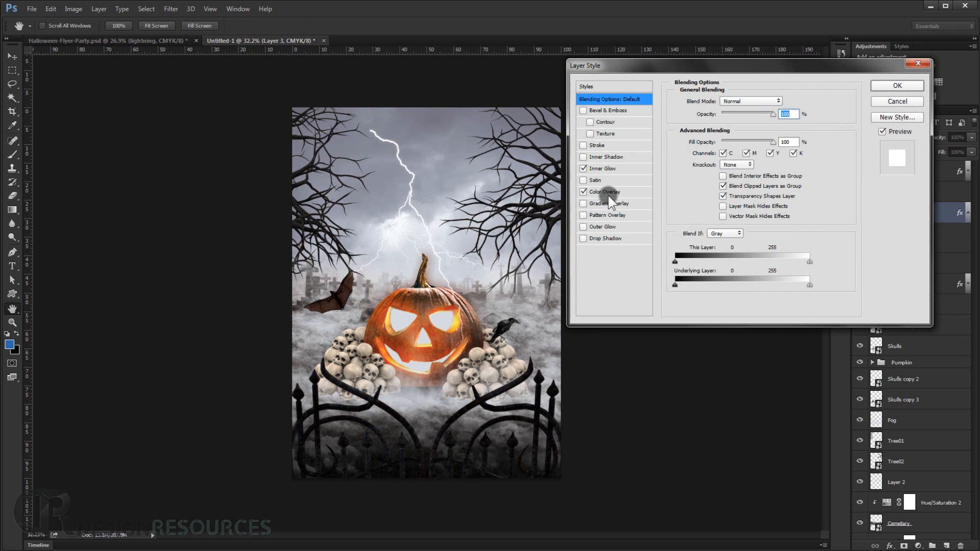
left_click(603, 168)
left_click(773, 205)
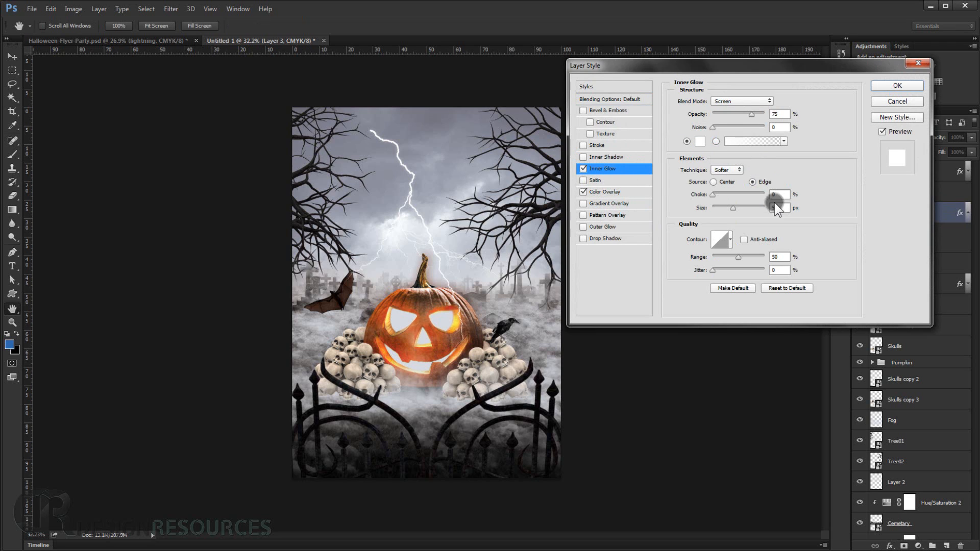
left_click_drag(751, 113, 806, 113)
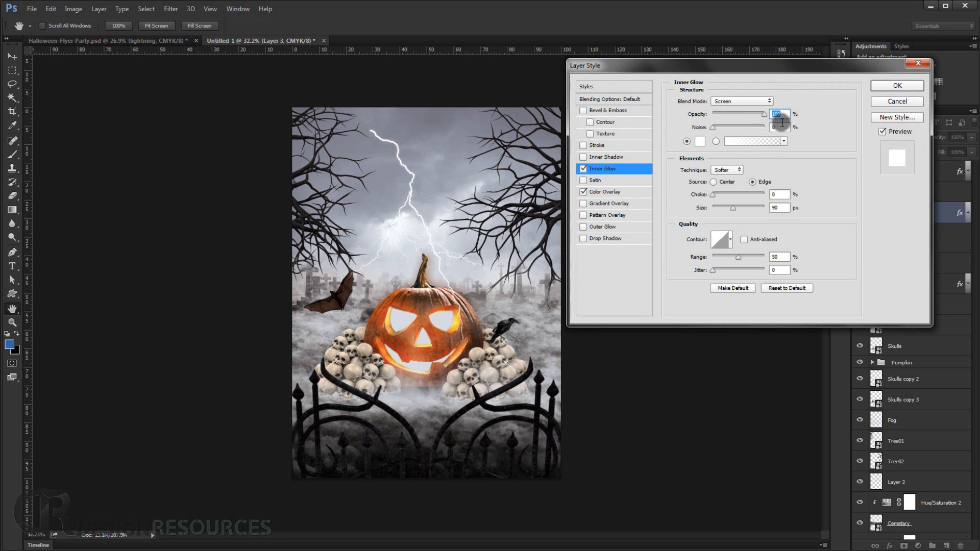
left_click(583, 192)
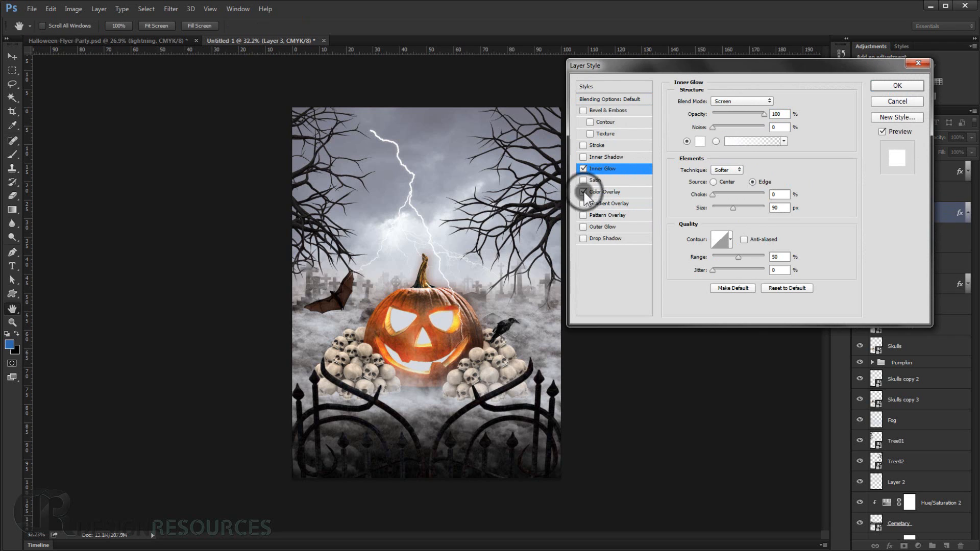
left_click(584, 192)
- Add a white Outer Glow to Layer 3, adjusting its size and opacity, and delete the unused Color Overlay effect
left_click(586, 226)
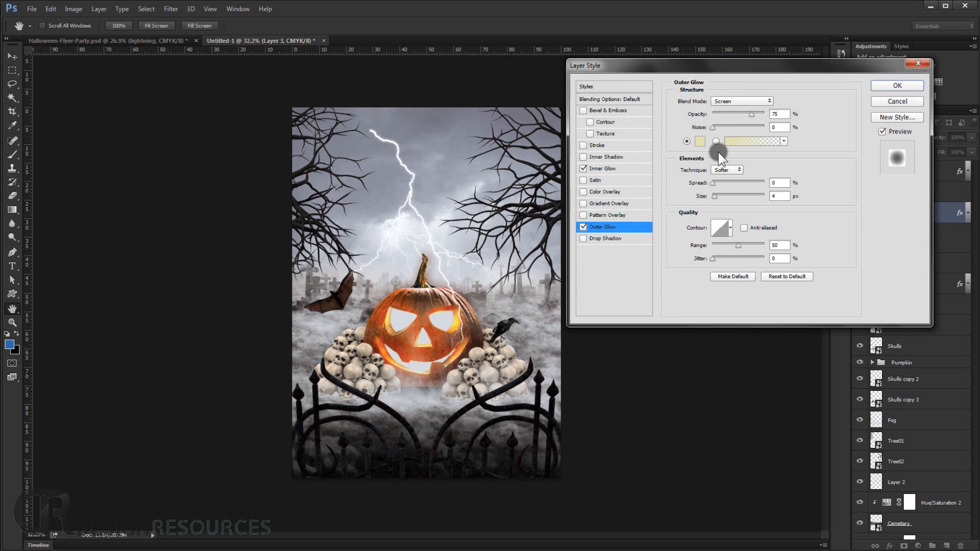
left_click(699, 140)
left_click_drag(683, 302, 640, 268)
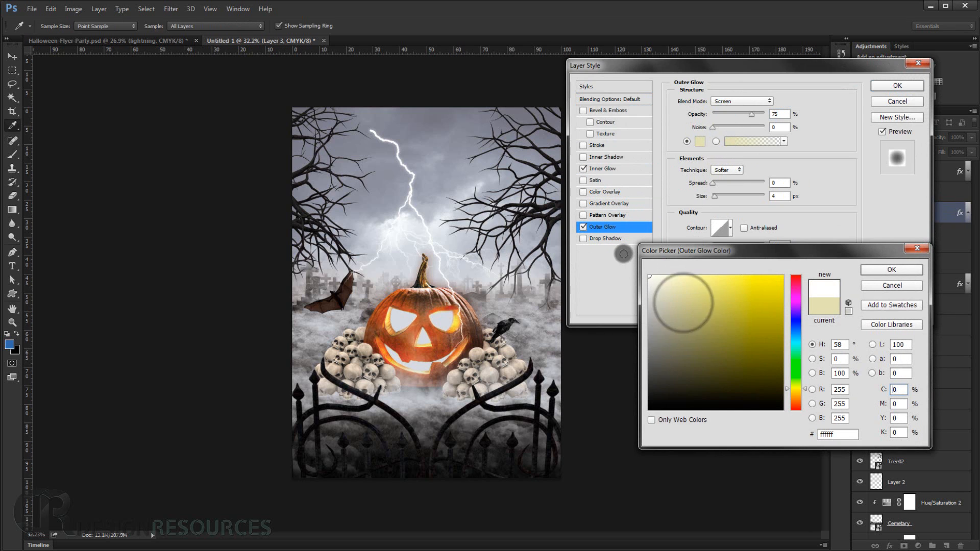
left_click(877, 271)
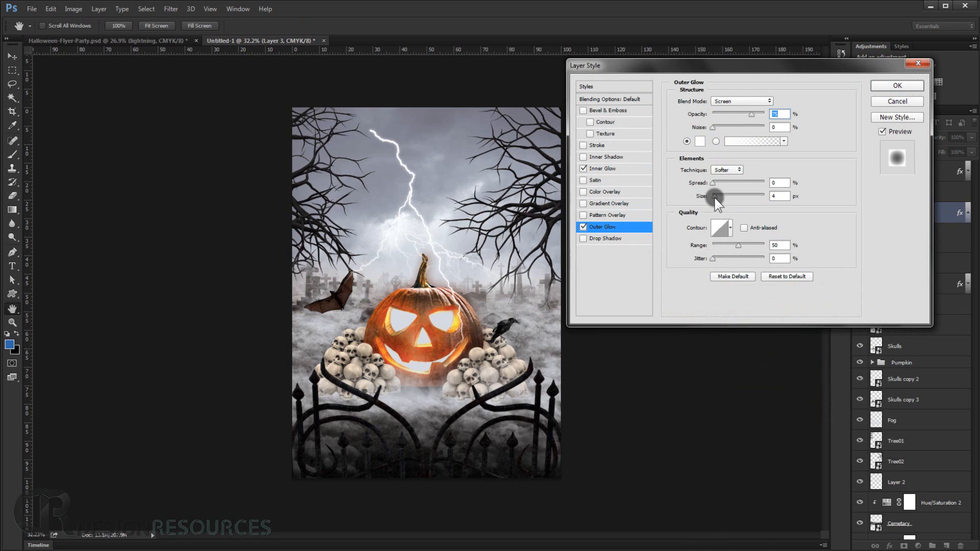
left_click(715, 197)
left_click_drag(714, 197, 717, 197)
left_click_drag(751, 114, 743, 117)
left_click(897, 86)
left_click_drag(917, 248, 960, 545)
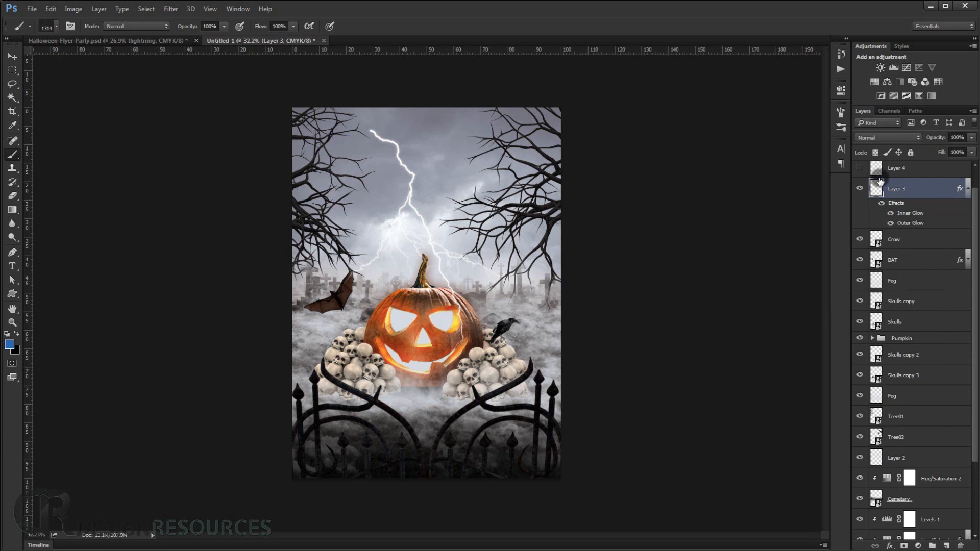
- Show Layer 4 and copy Layer 3's Inner Glow and Outer Glow effects onto it
left_click(860, 168)
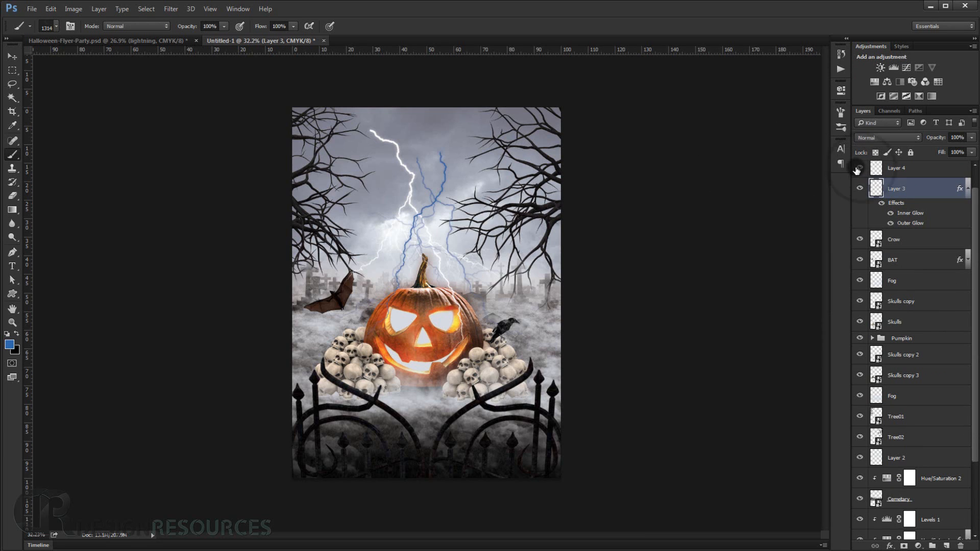
left_click(890, 170)
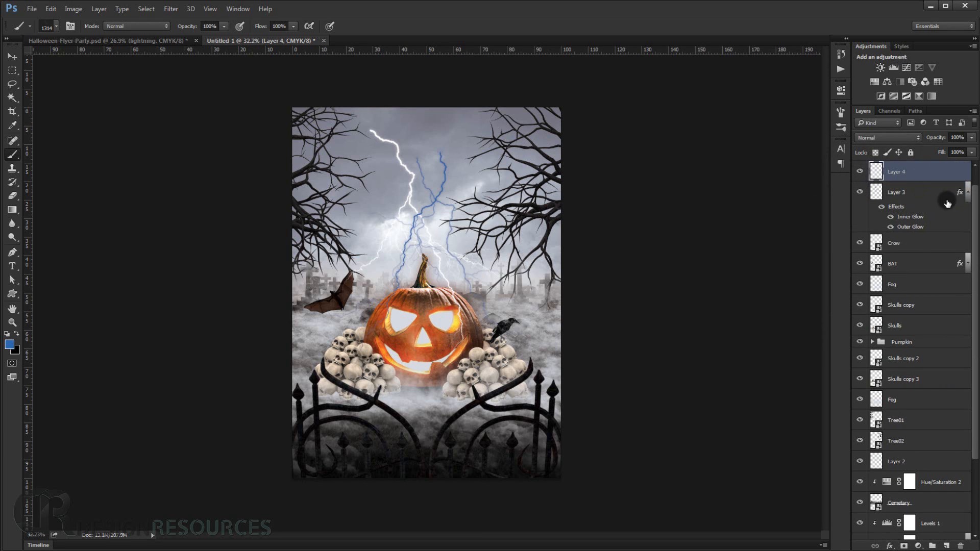
scroll(938, 209, "up", 1)
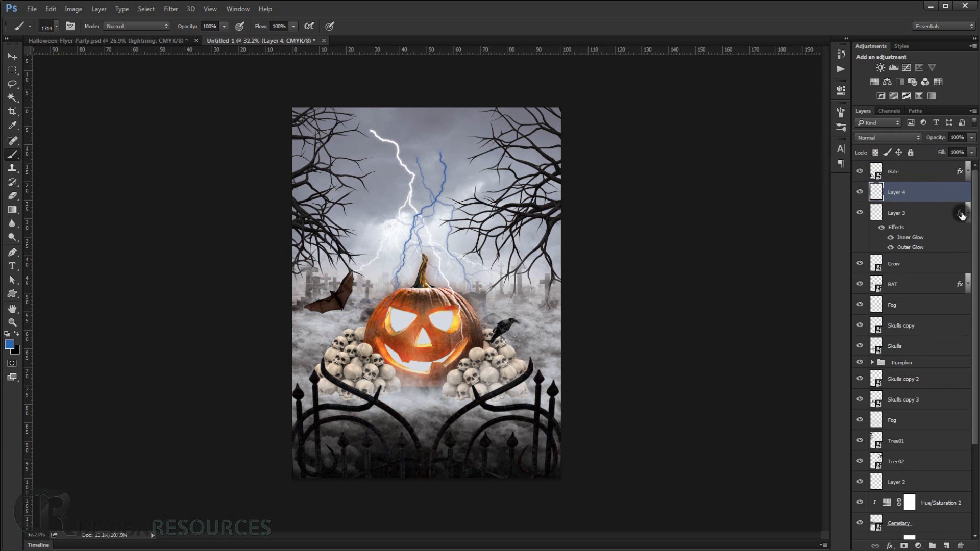
left_click_drag(961, 216, 958, 192)
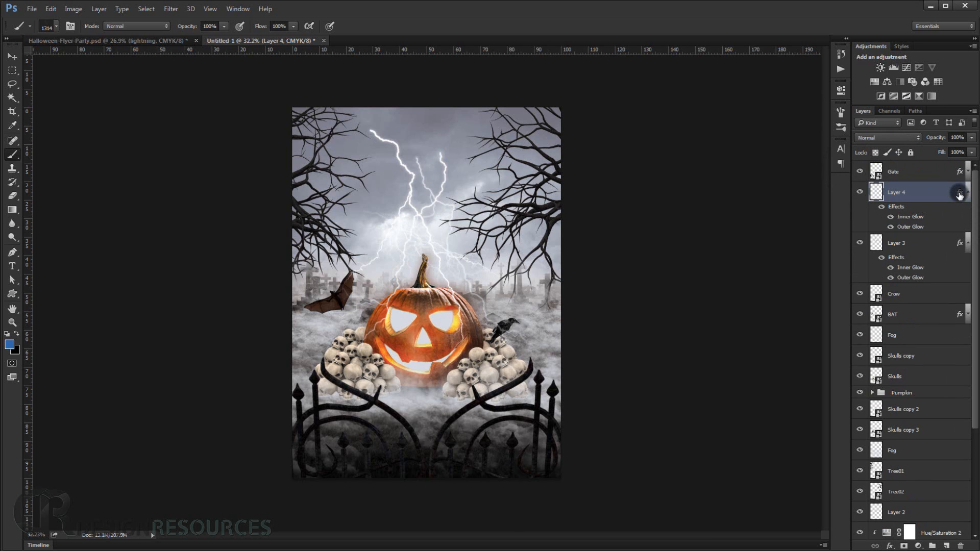
scroll(444, 257, "up", 1)
scroll(397, 282, "down", 2)
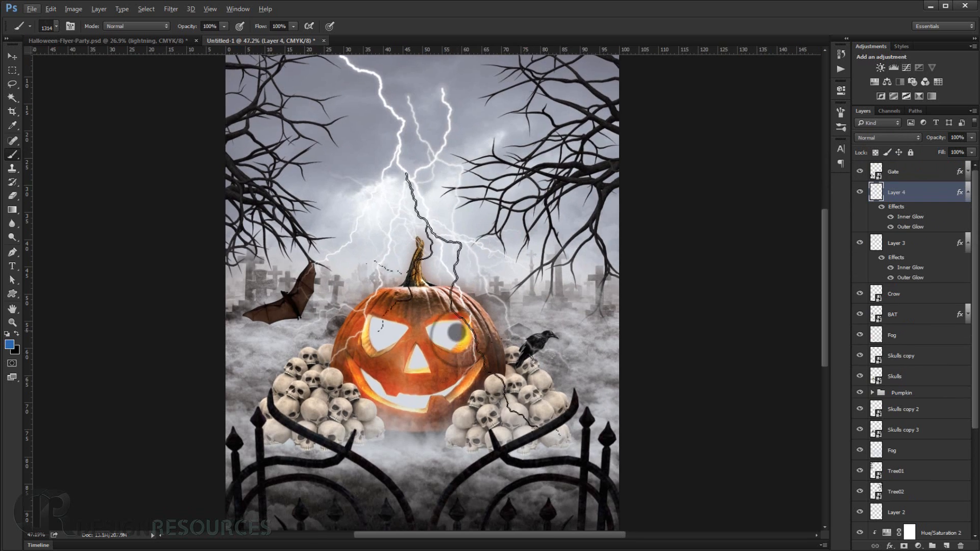
scroll(396, 282, "down", 1)
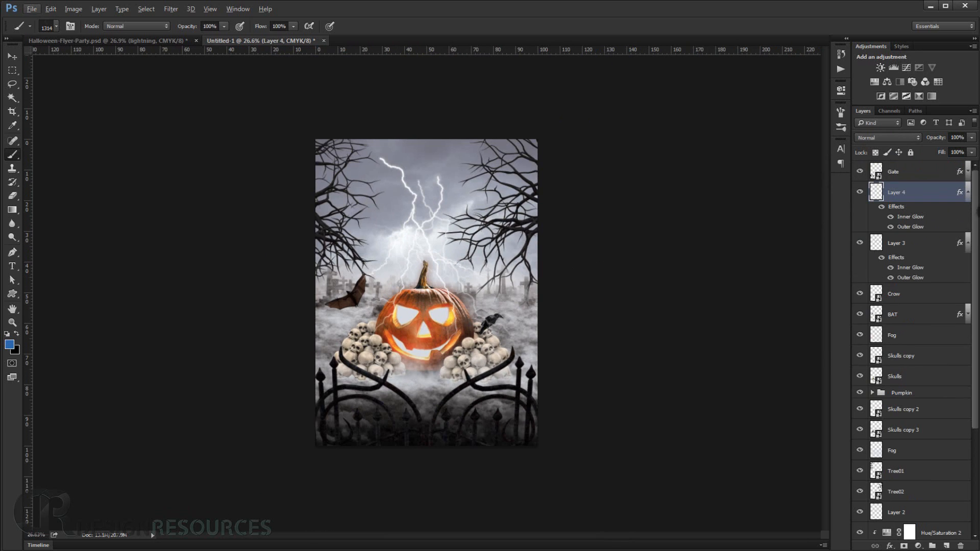
- Collapse the effects of Layer 4 and Layer 3, group both layers and name the group Lightning
left_click(968, 194)
left_click(967, 213)
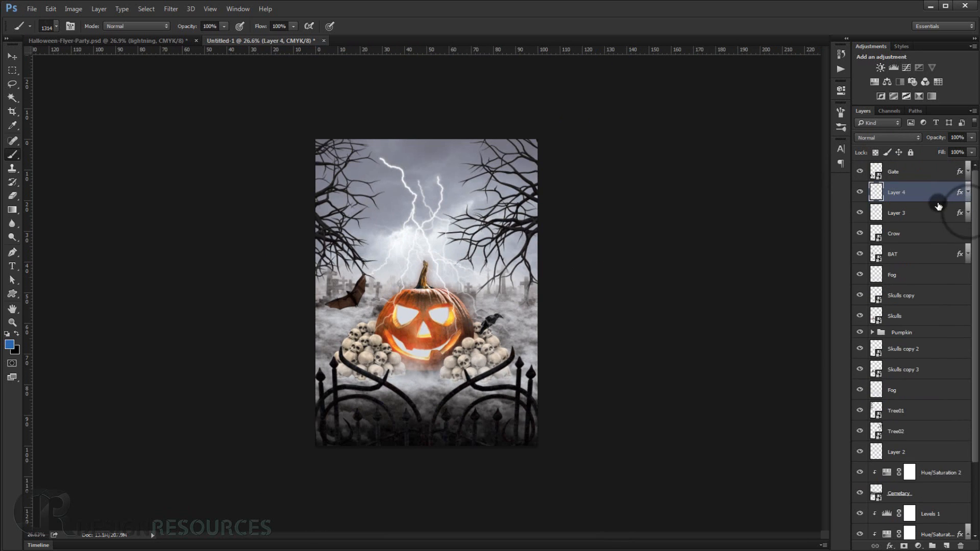
left_click(919, 214, "shift")
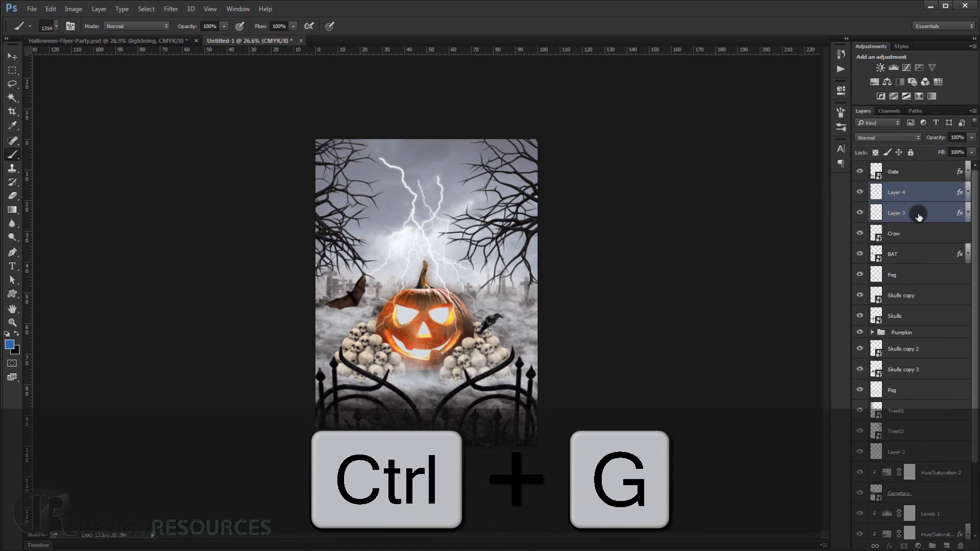
key("ctrl+g")
double_click(900, 188)
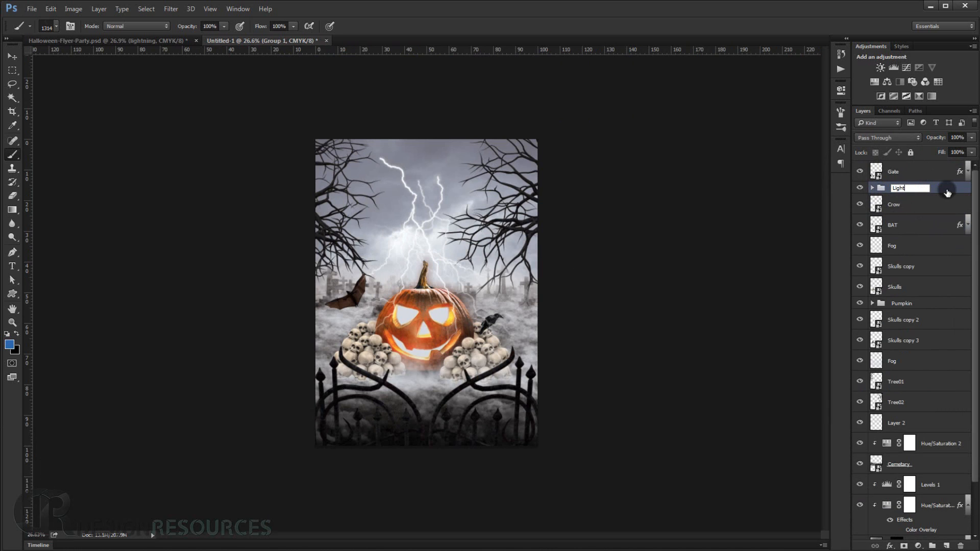
type("Lightning")
key("Return")
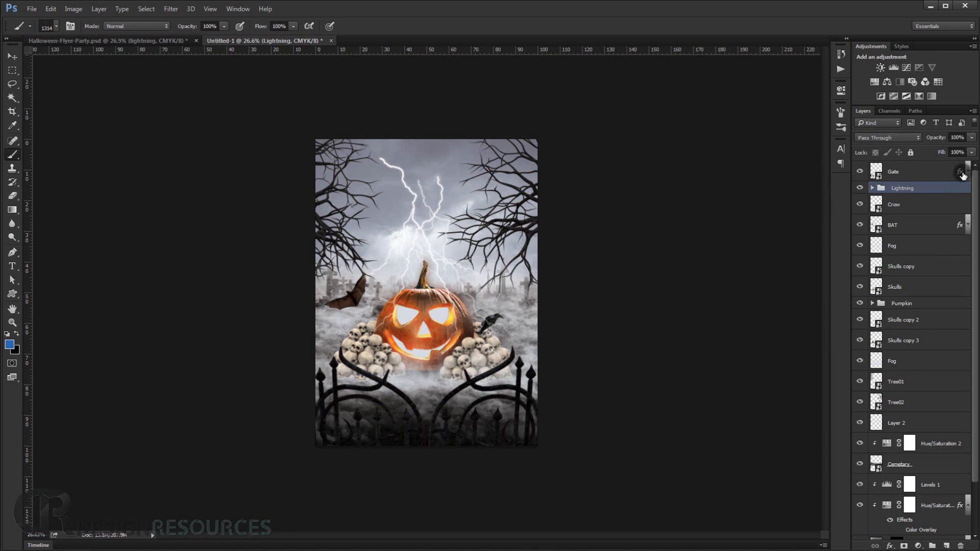
- Add a layer mask to the Lightning group
scroll(435, 237, "up", 3)
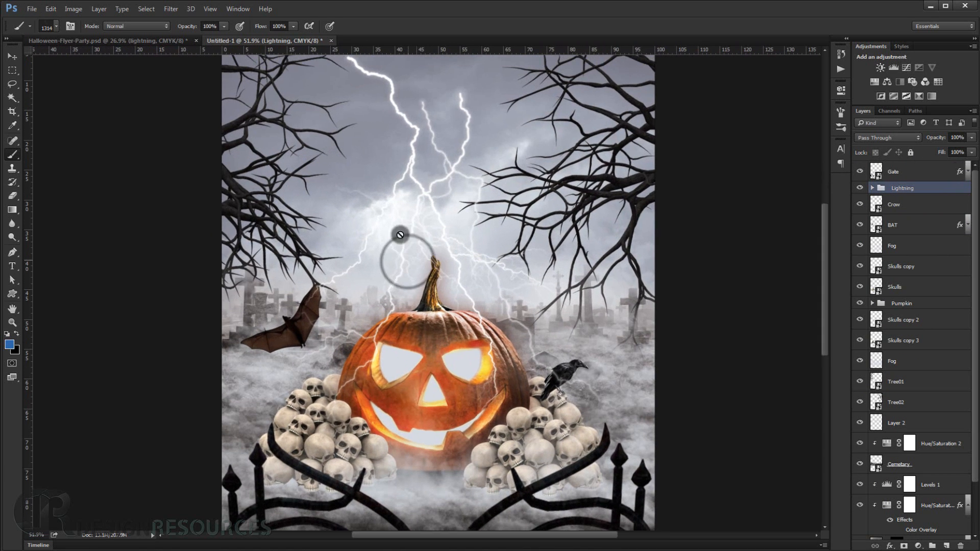
scroll(388, 124, "down", 2)
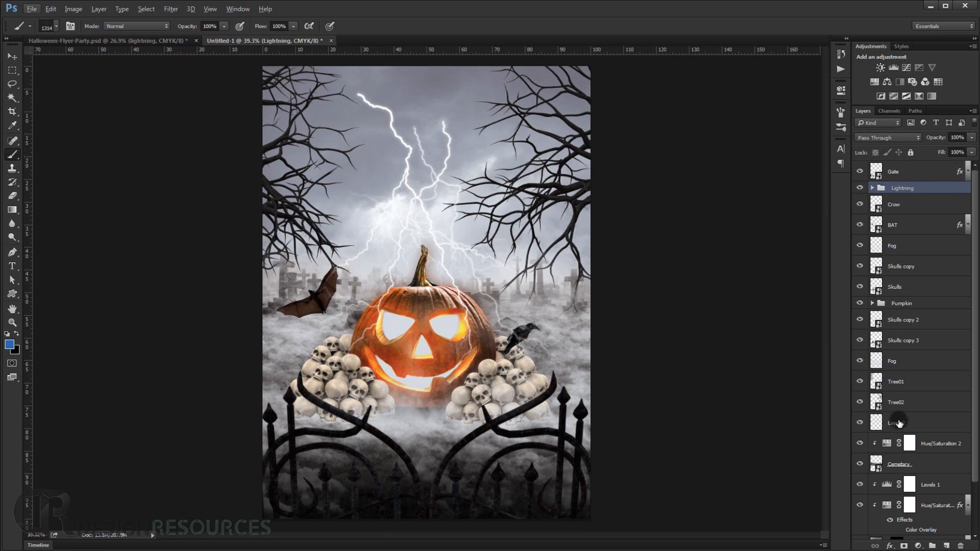
left_click(904, 547)
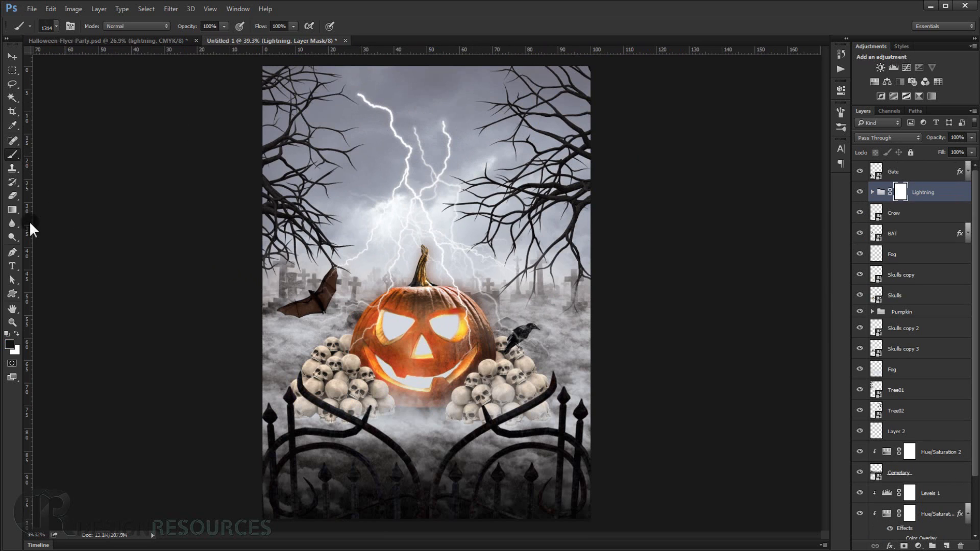
- Choose the 3234 px cloud brush, lower its opacity to 44% and reduce its size to about 1377 px
right_click(440, 228)
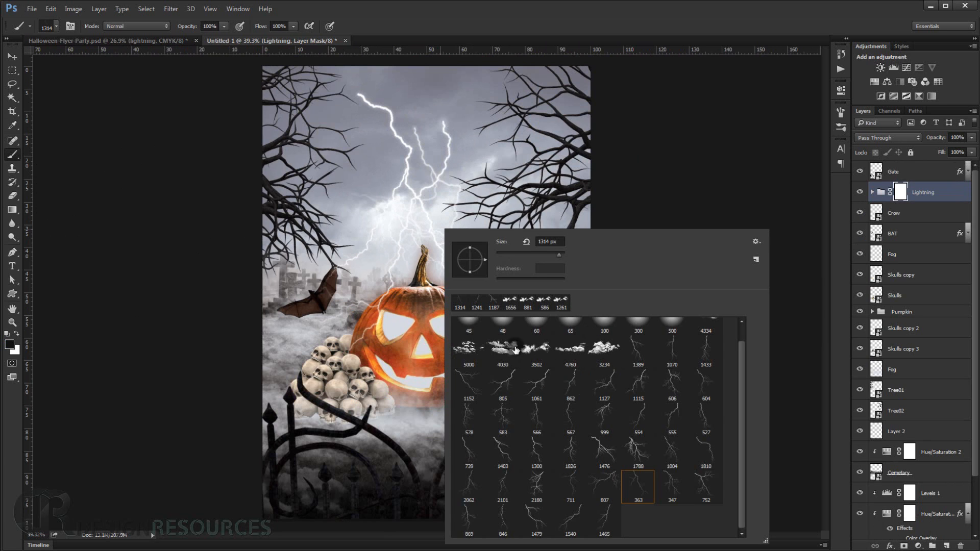
scroll(515, 350, "up", 1)
left_click(606, 369)
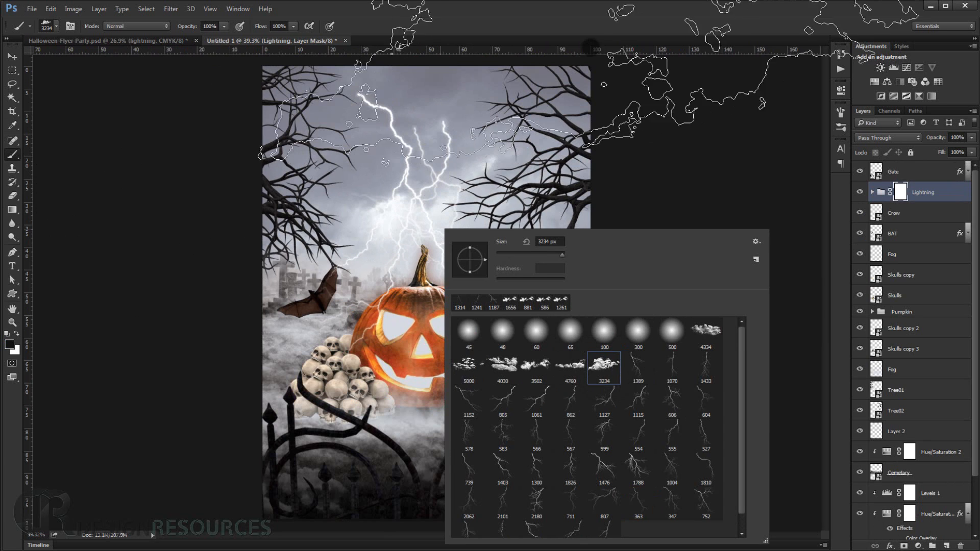
left_click(580, 32)
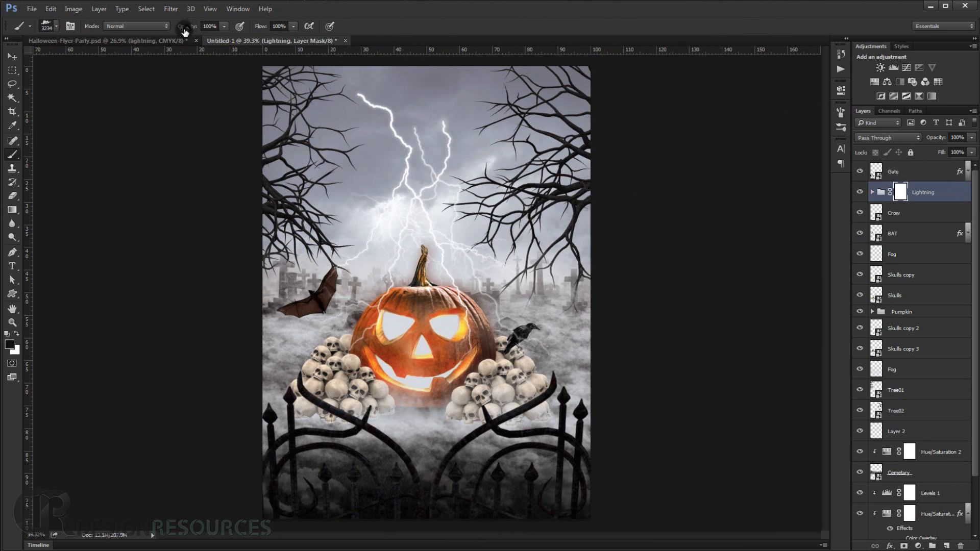
left_click_drag(184, 30, 156, 30)
mouse_move(468, 225)
left_mouse_down()
mouse_move(350, 226)
mouse_move(397, 218)
left_mouse_up()
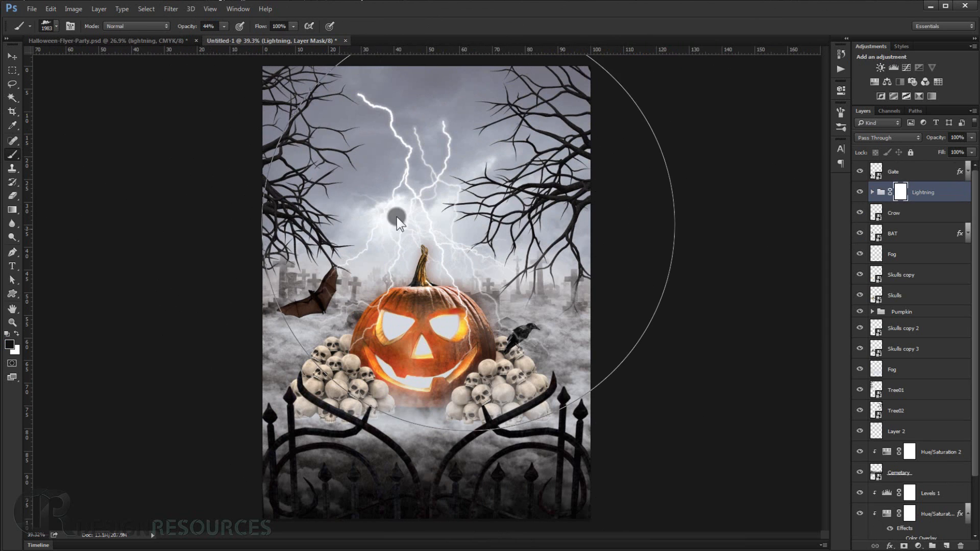
left_click_drag(428, 178, 317, 193)
scroll(429, 197, "down", 1)
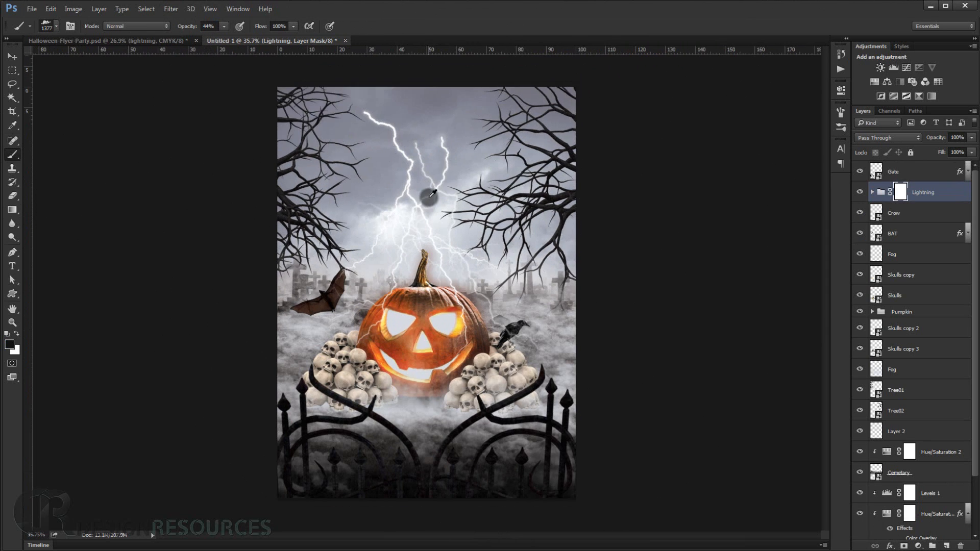
- Paint black cloud stamps on the Lightning mask to fade the upper bolts into the sky
scroll(429, 197, "down", 3)
left_click(427, 160)
left_click(424, 180)
left_click(420, 180)
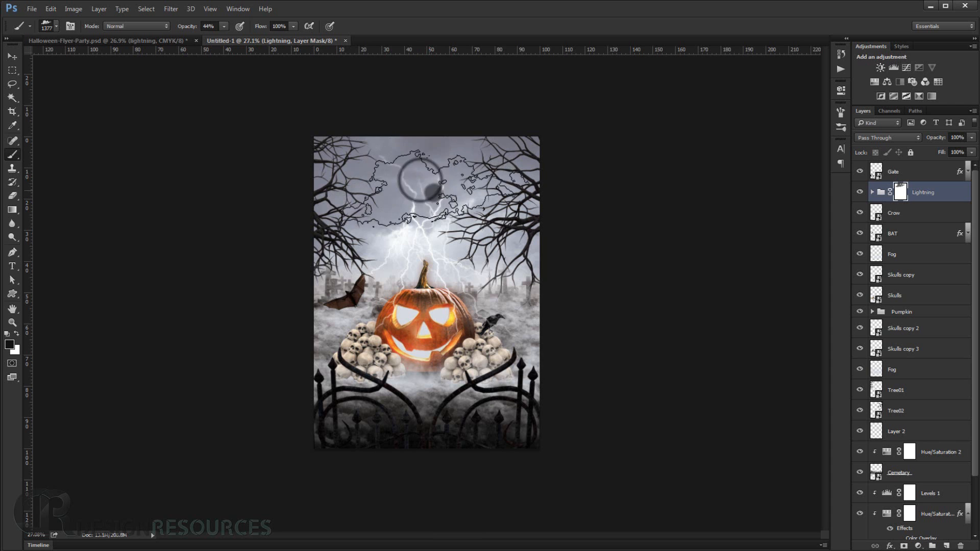
left_click(433, 192)
left_click(471, 194)
left_click(433, 197)
left_click(392, 172)
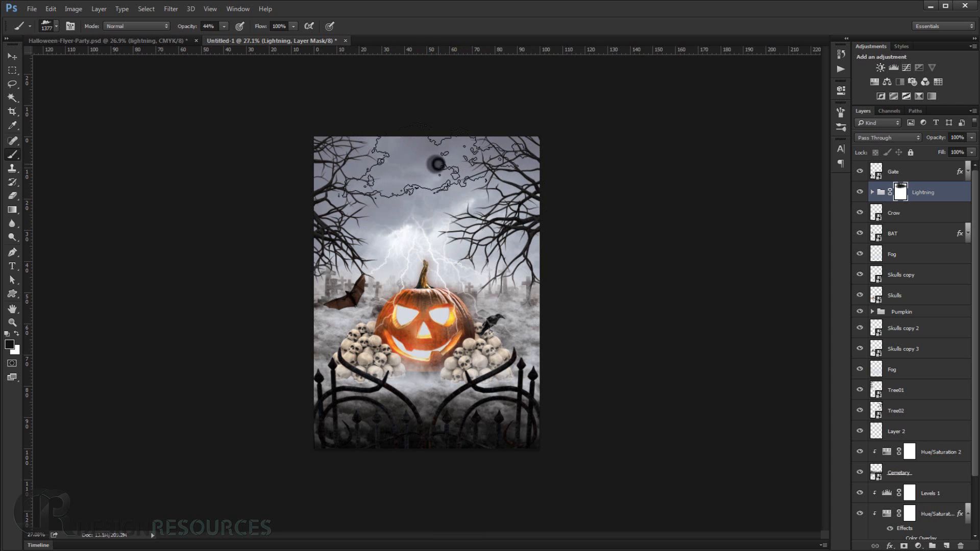
- Raise the brush opacity to 100% and mask out the faint bolt remains at the top of the sky
scroll(477, 158, "up", 3)
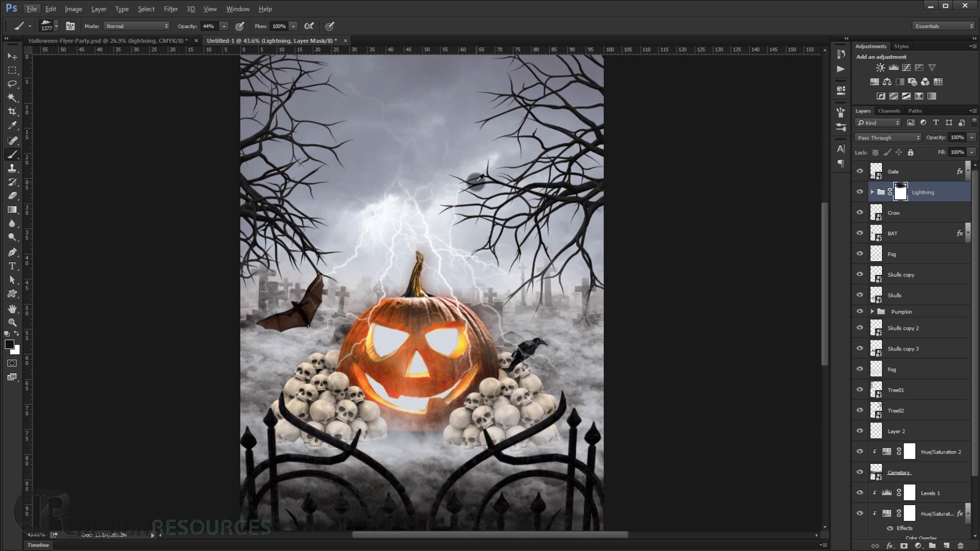
left_click_drag(462, 186, 367, 164)
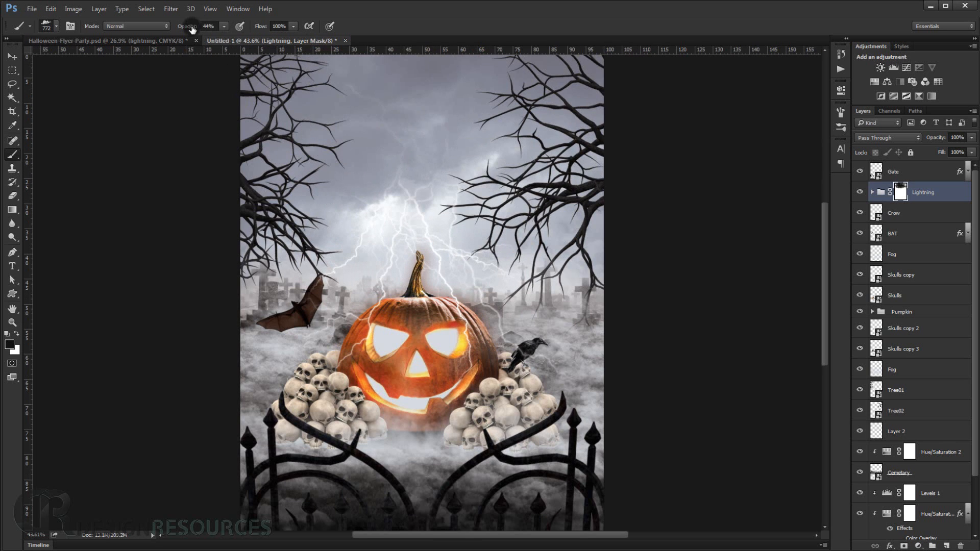
left_click_drag(192, 29, 247, 39)
left_click(376, 95)
mouse_move(382, 153)
left_mouse_down()
mouse_move(453, 166)
mouse_move(442, 194)
left_mouse_up()
key("c")
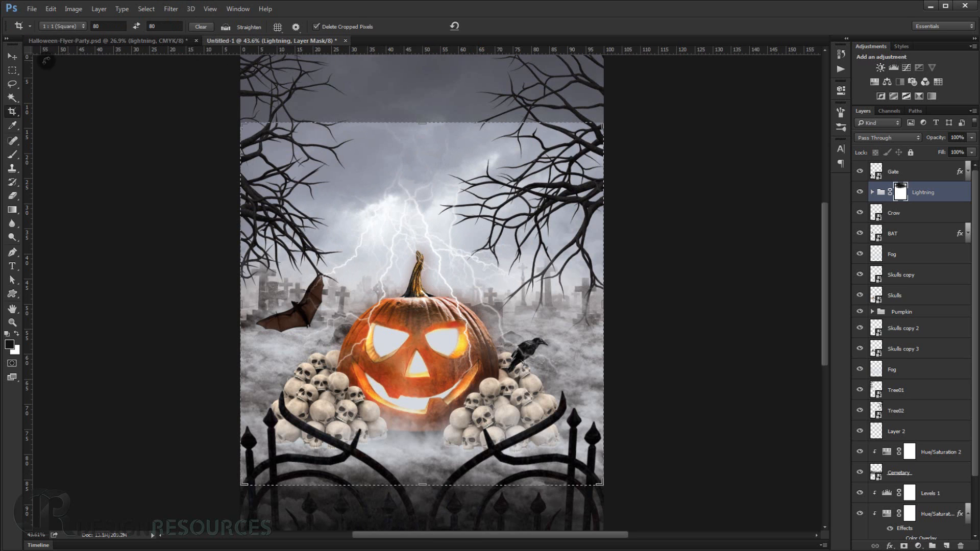
left_click(12, 154)
- Paint white on the Lightning mask over the bolts just above the pumpkin to restore them
scroll(431, 247, "down", 5)
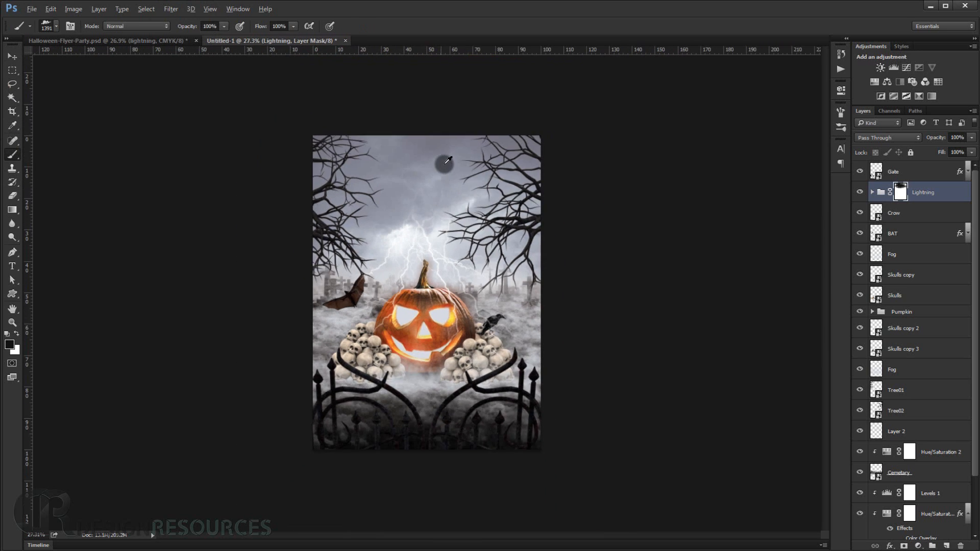
key("x")
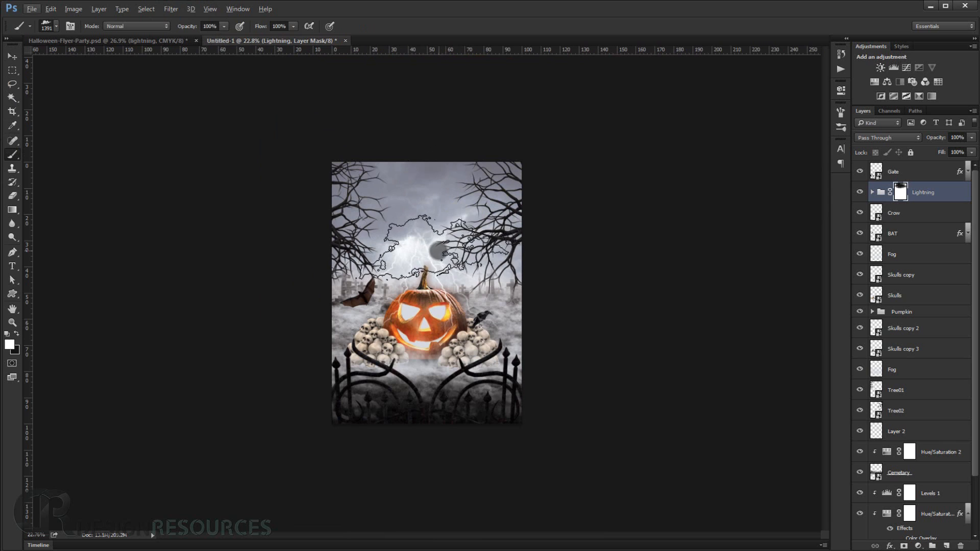
left_click(437, 250)
- Return to black, lower the brush opacity to 72% and fade the bolts' upper ends on the Lightning mask
key("x")
left_click(434, 216)
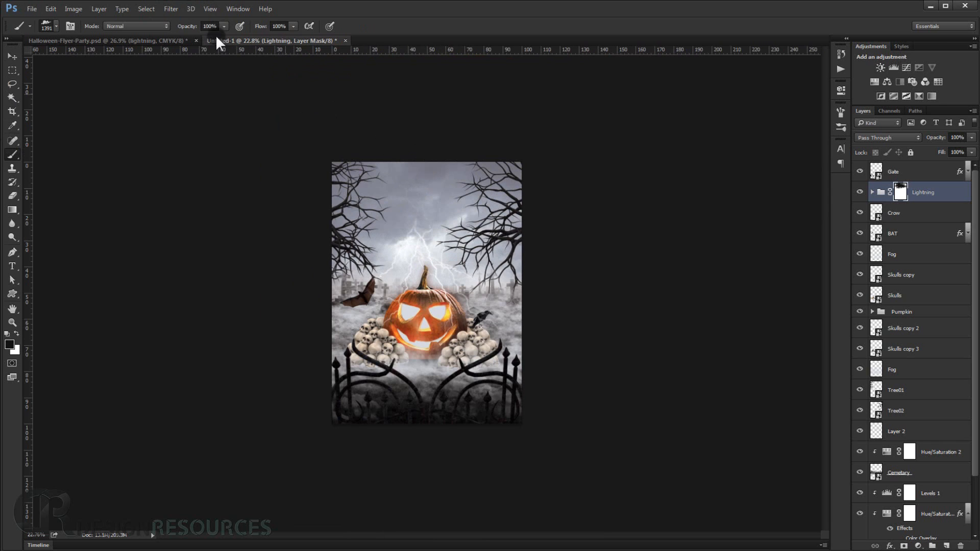
left_click_drag(192, 26, 179, 26)
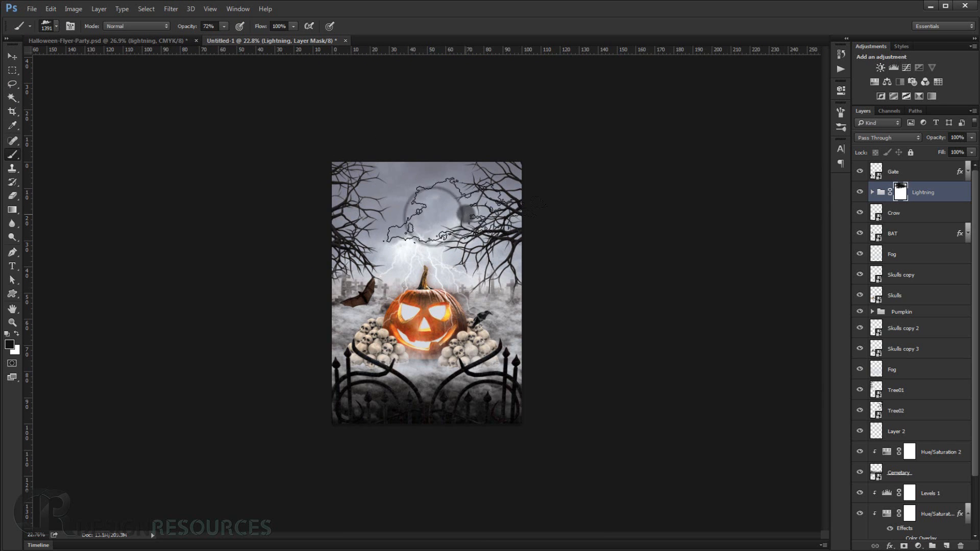
scroll(505, 239, "up", 5)
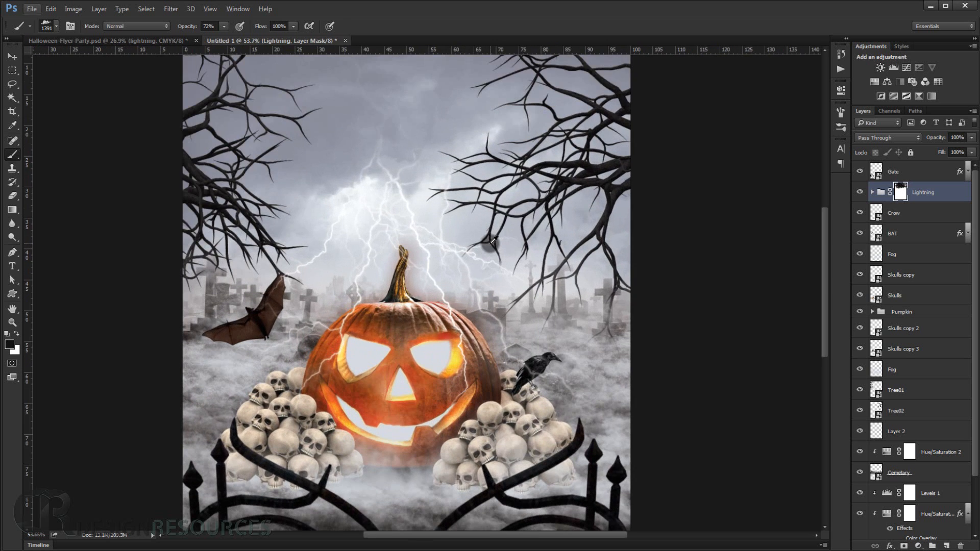
scroll(492, 242, "down", 5)
scroll(493, 240, "down", 1)
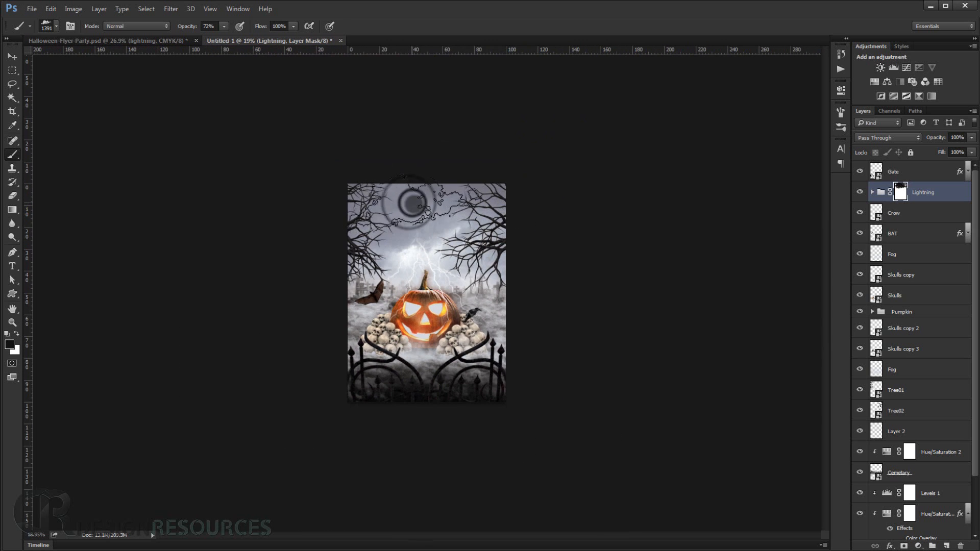
scroll(436, 225, "up", 5)
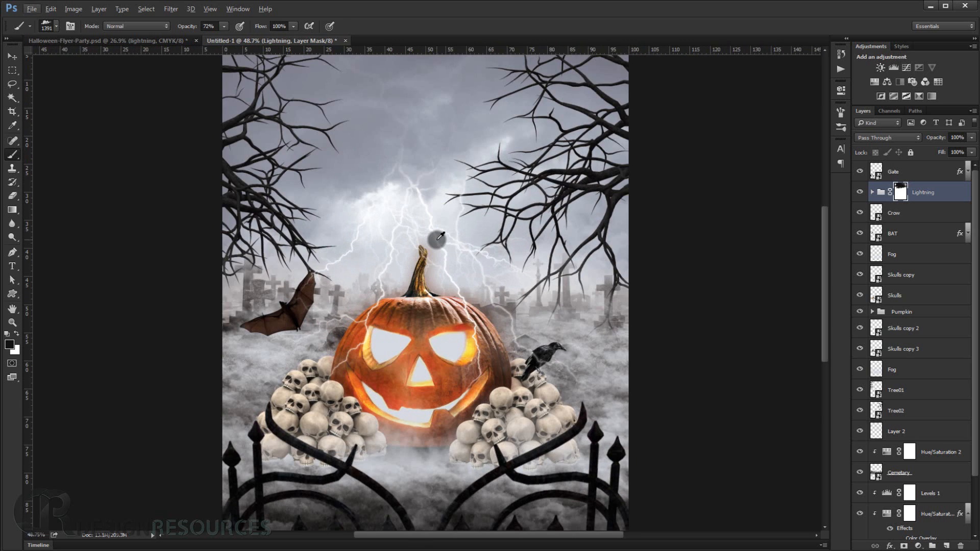
scroll(436, 240, "up", 2)
left_click_drag(495, 345, 499, 300)
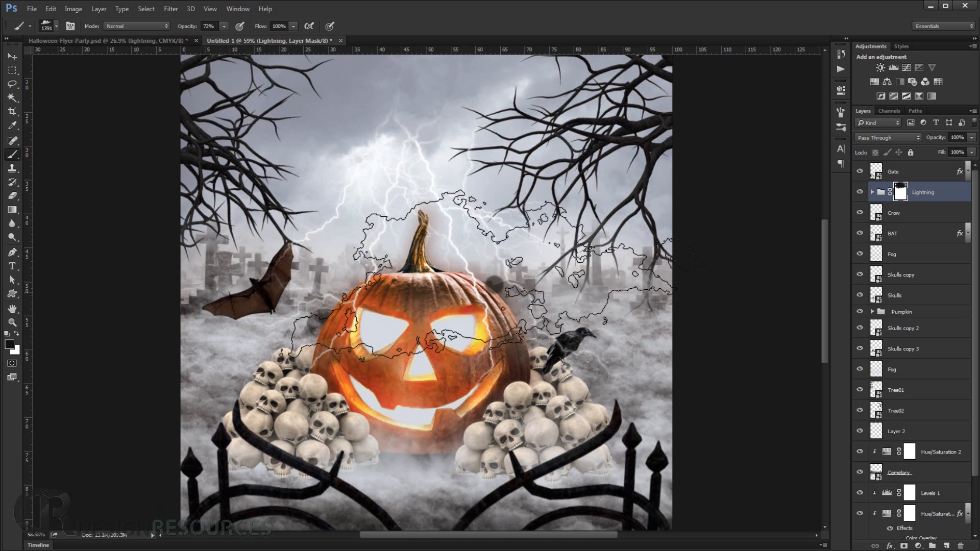
- Reduce the cloud brush to 574 px and mask out the lightning around the crow on the Lightning mask
scroll(543, 315, "down", 2)
scroll(542, 315, "down", 2)
left_click_drag(585, 357, 528, 352)
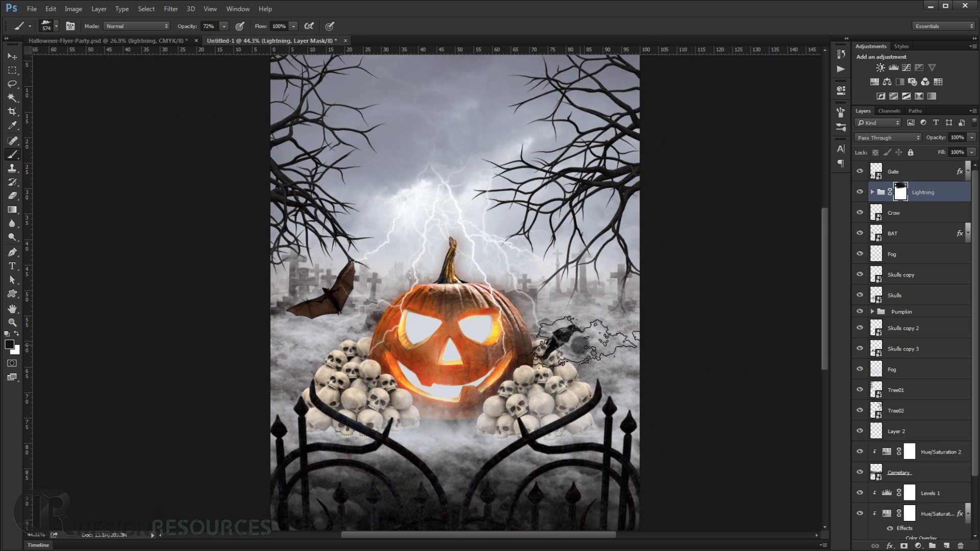
left_click(579, 345)
- Examine how the masked lightning blends into the whole flyer and around the pumpkin
scroll(648, 321, "down", 2)
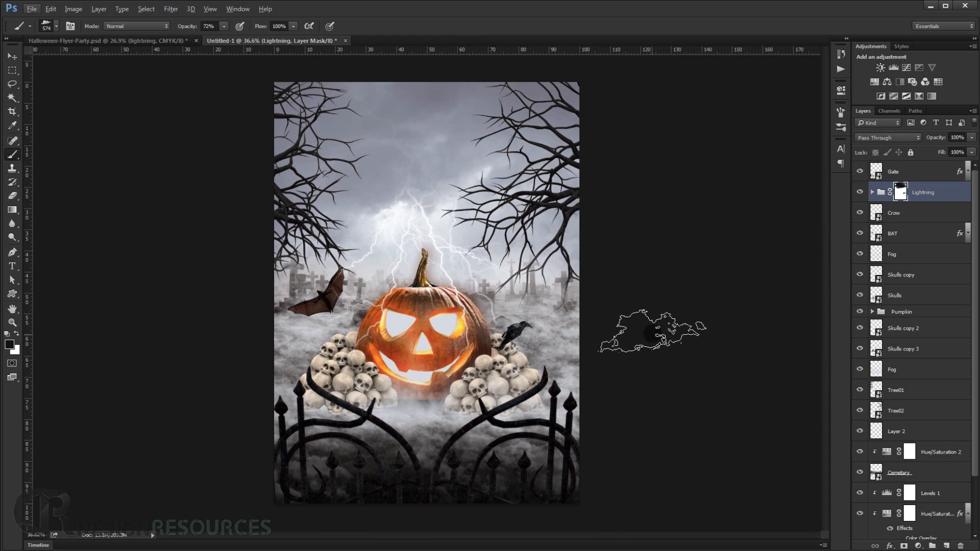
scroll(408, 346, "up", 3)
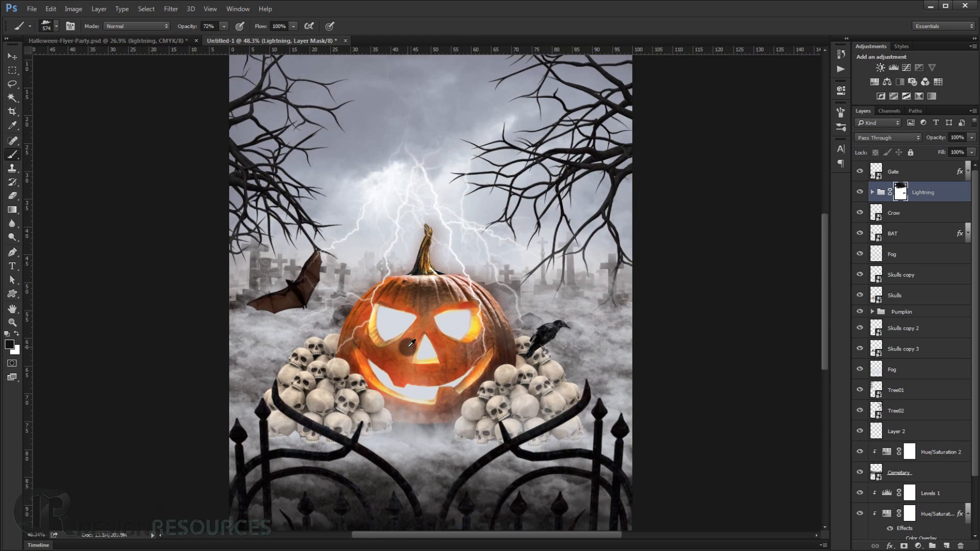
scroll(411, 343, "down", 4)
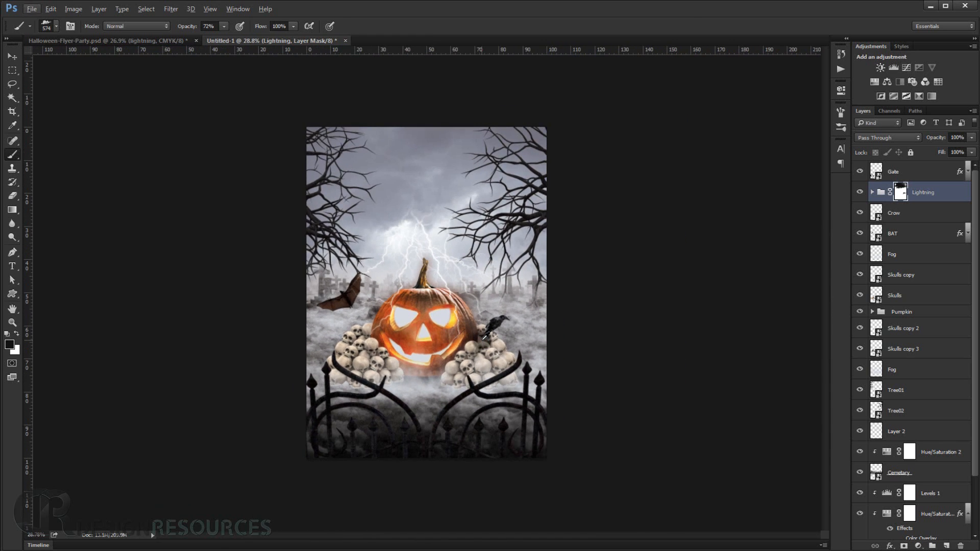
scroll(485, 335, "up", 2)
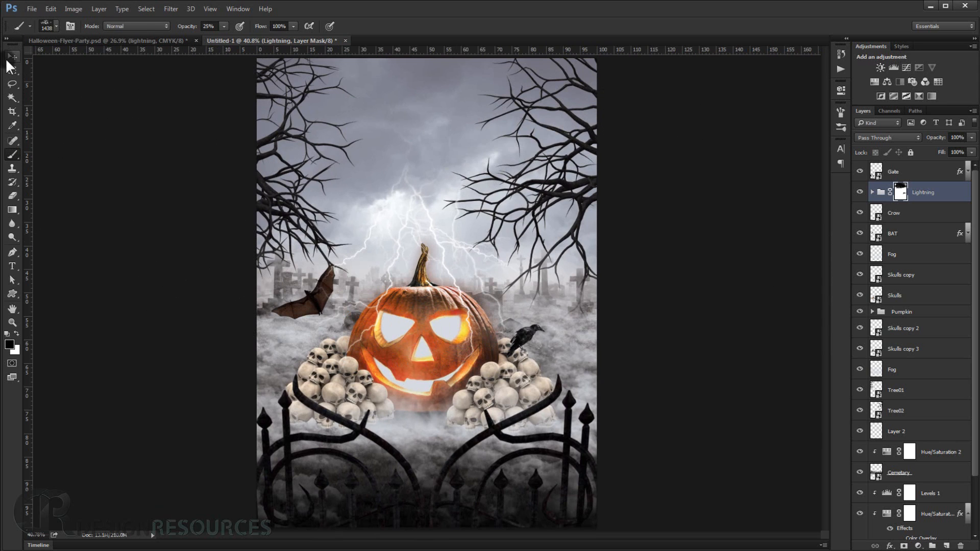
left_click(12, 56)
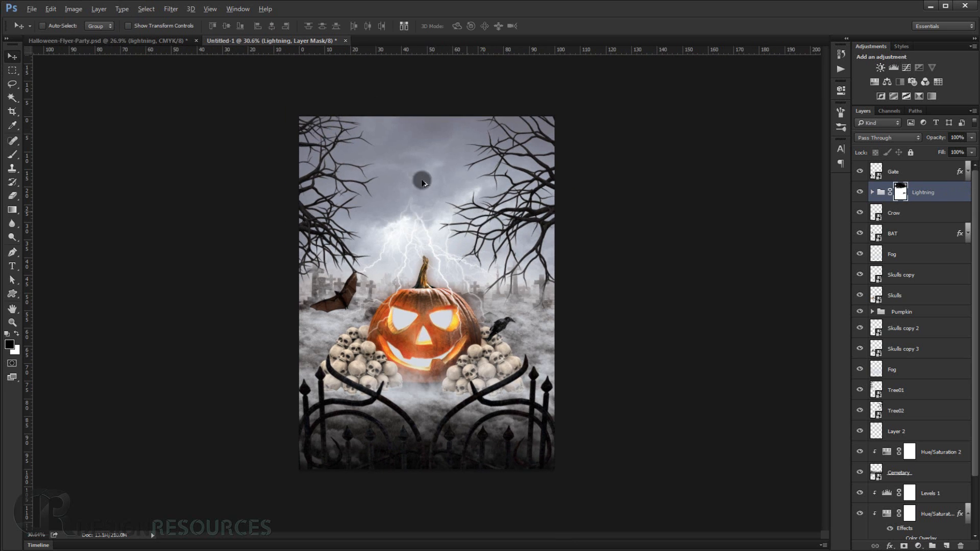
scroll(403, 166, "up", 2)
scroll(398, 174, "up", 3)
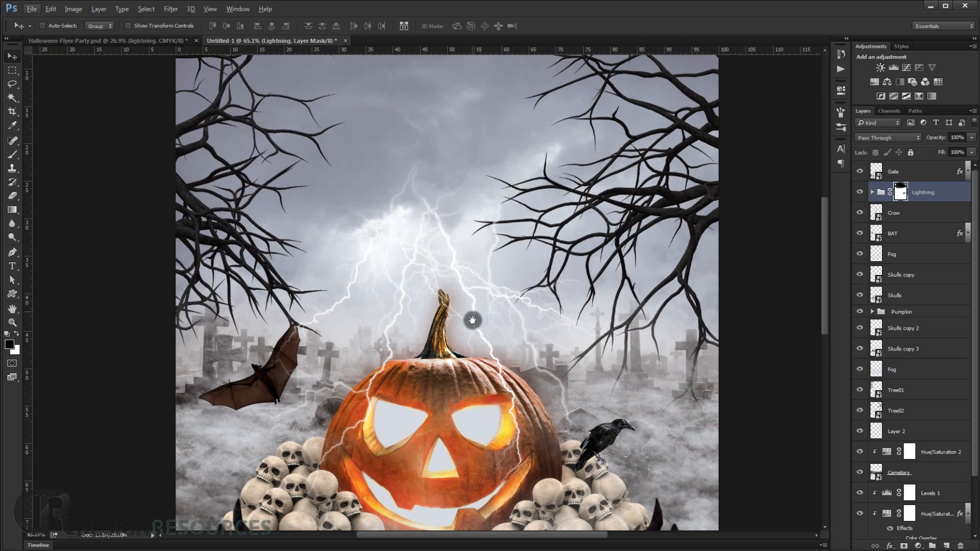
left_click_drag(466, 321, 435, 304)
scroll(391, 273, "down", 4)
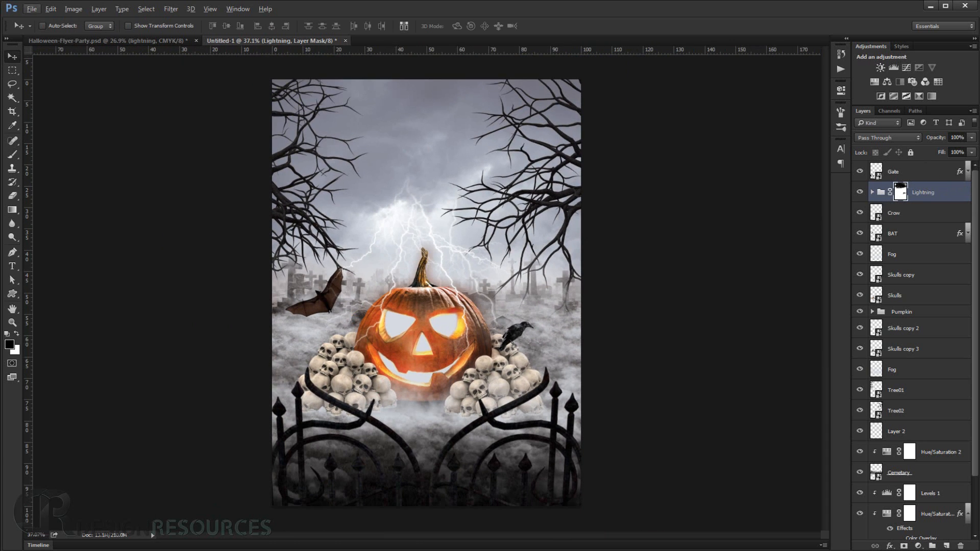
- Place Grunge_Texture.jpg into the flyer, scale it to about 65% to cover the canvas, and move its layer above Gate
left_click(144, 550)
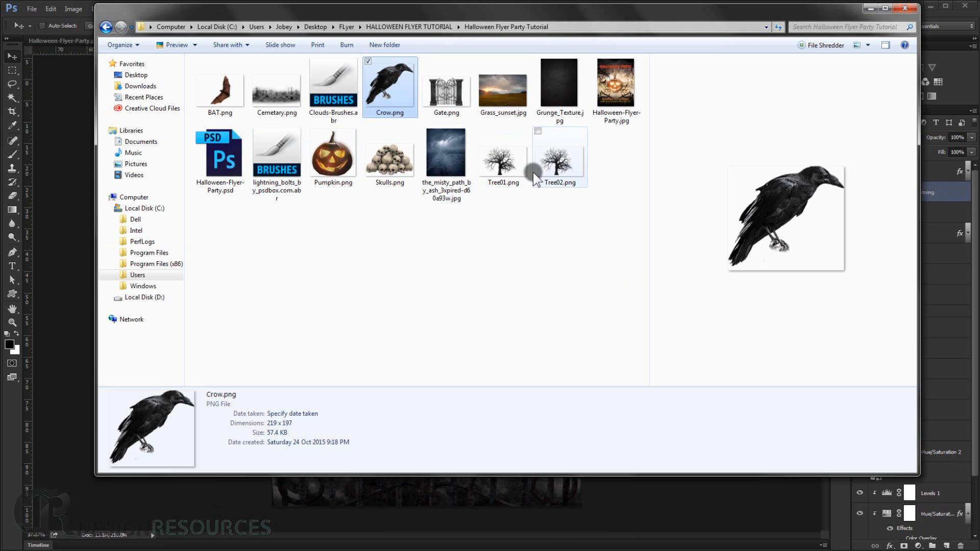
left_click_drag(556, 85, 486, 496)
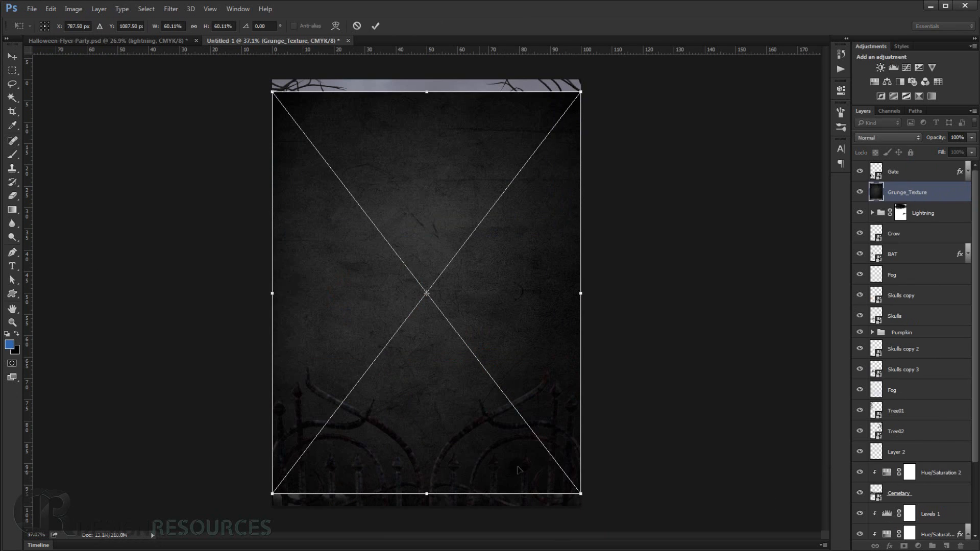
left_click_drag(577, 491, 593, 506)
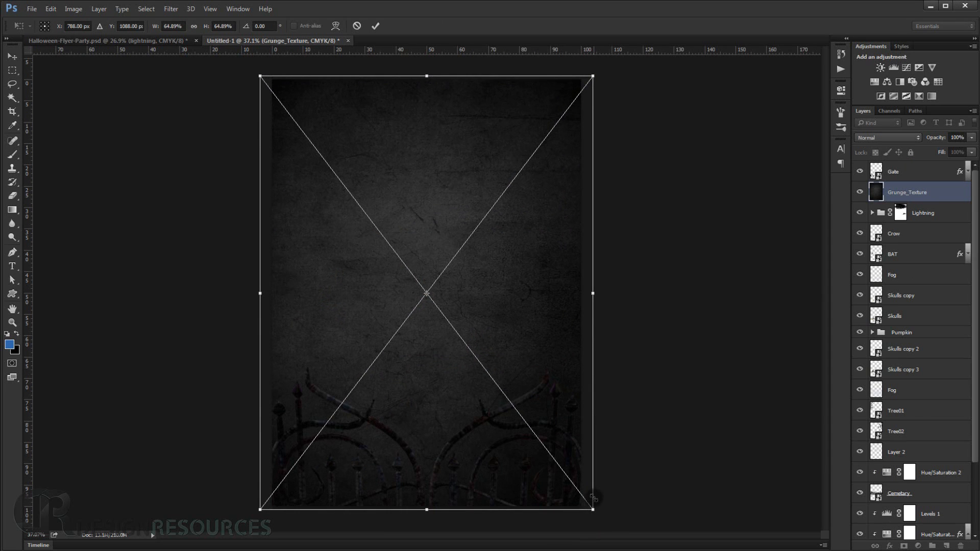
key("Return")
left_click_drag(914, 189, 911, 171)
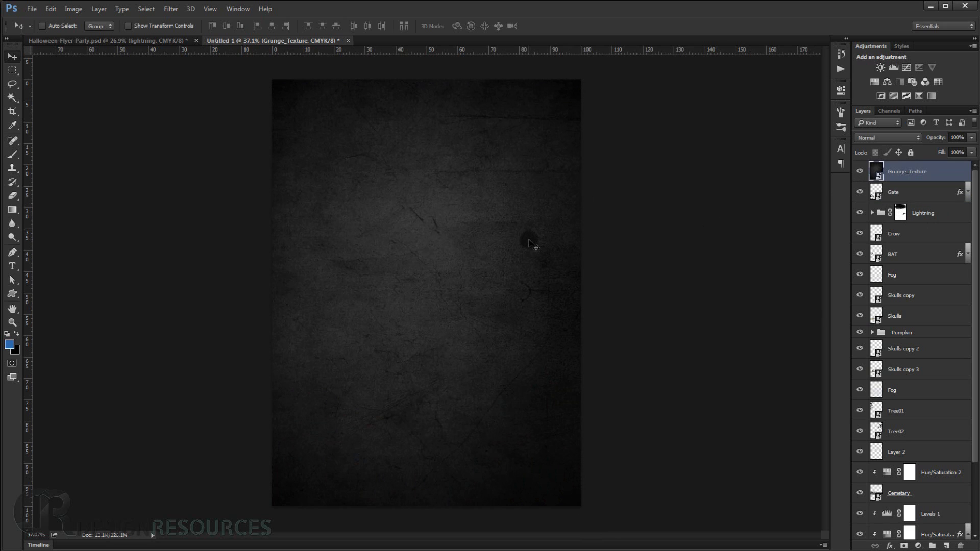
- Set the Grunge_Texture layer to Overlay blending and lower its opacity to 36%
left_click(884, 137)
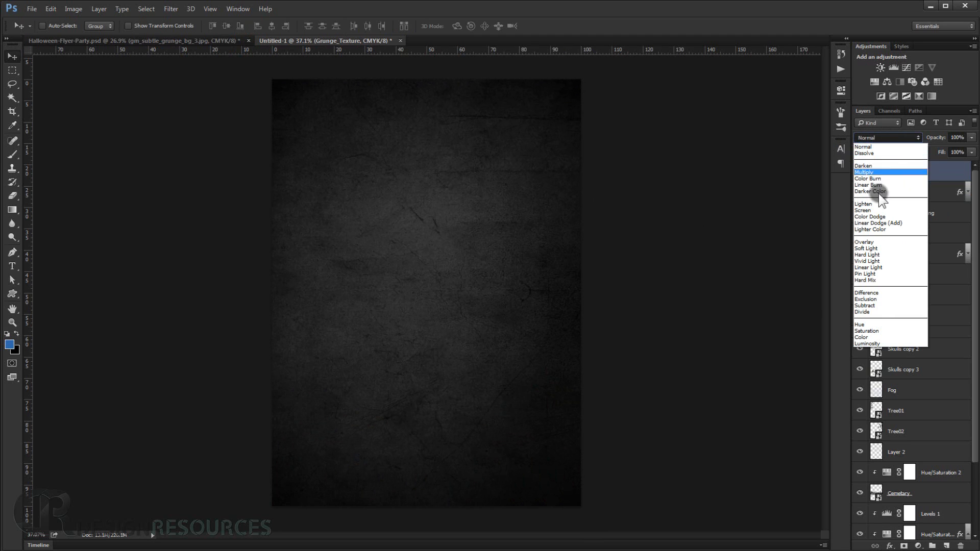
left_click(875, 243)
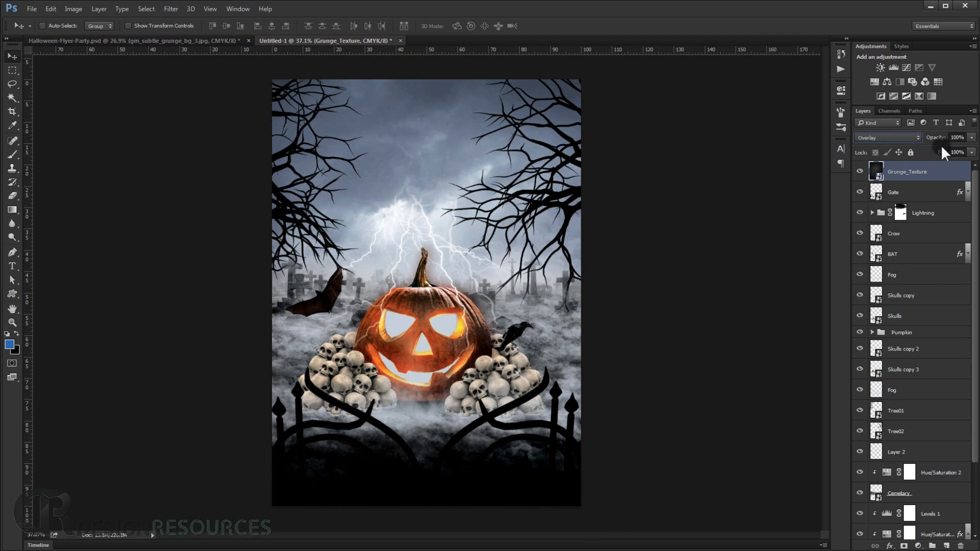
left_click_drag(941, 141, 921, 140)
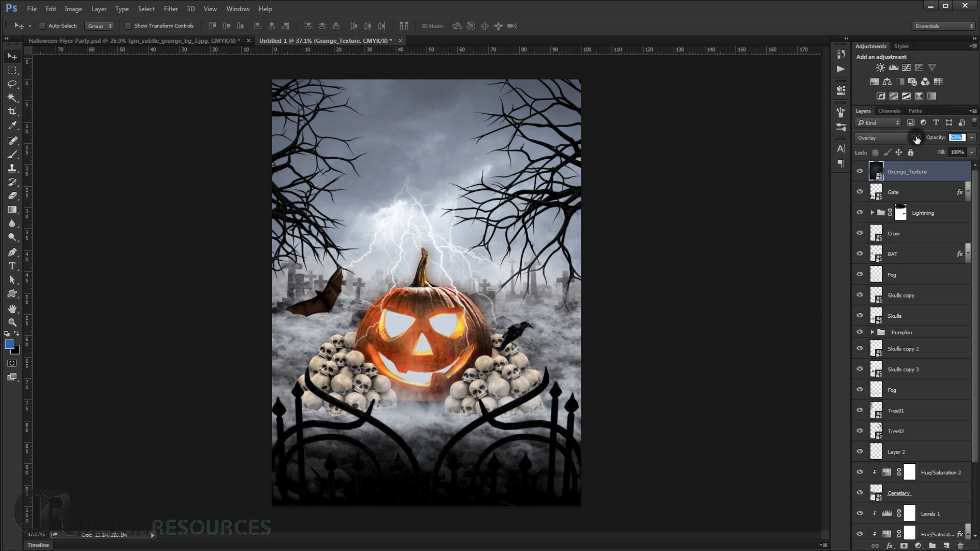
left_click_drag(936, 138, 926, 138)
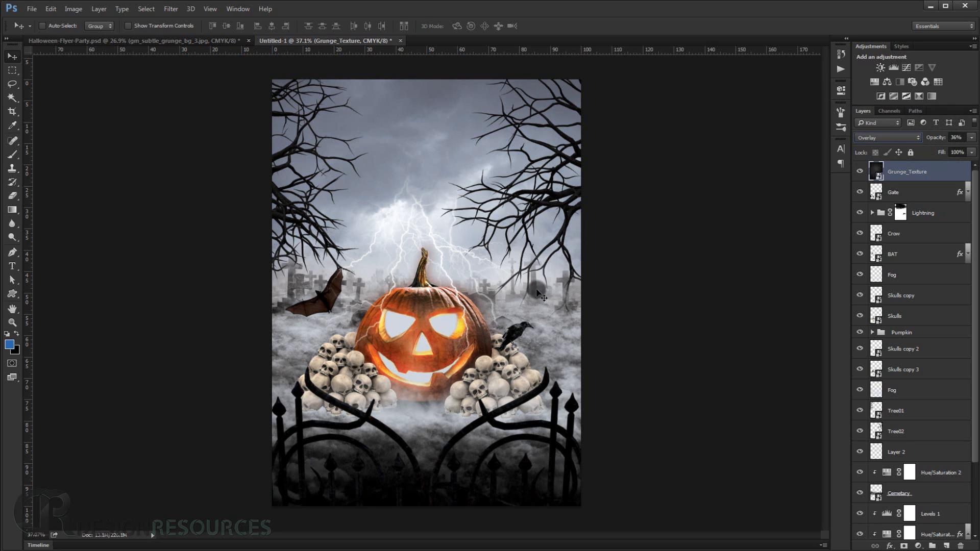
- Compare the flyer with the Grunge_Texture layer hidden and shown, checking both the whole image and the pumpkin area
left_click(419, 371)
scroll(413, 369, "down", 5)
scroll(413, 369, "down", 2)
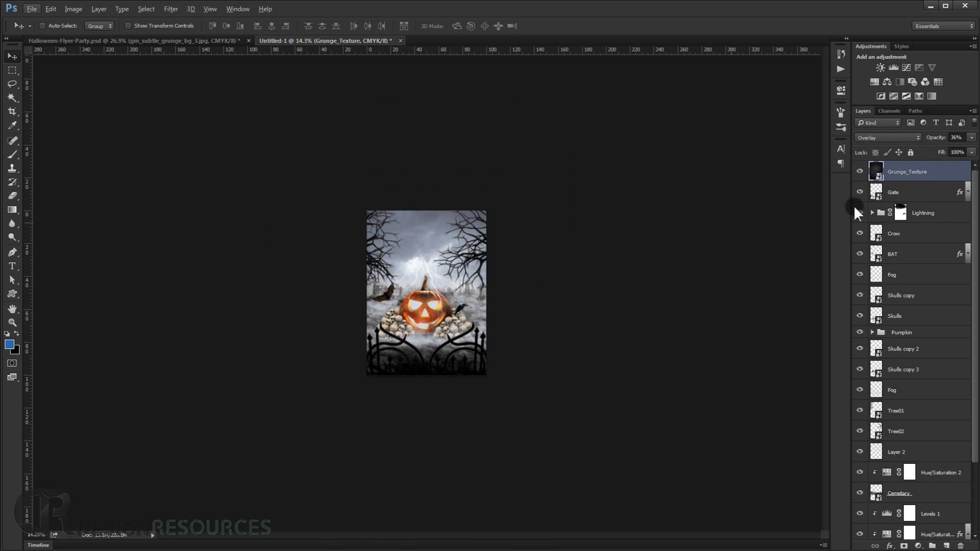
left_click(859, 171)
left_click(860, 172)
left_click(860, 171)
left_click(860, 171)
scroll(413, 351, "up", 2)
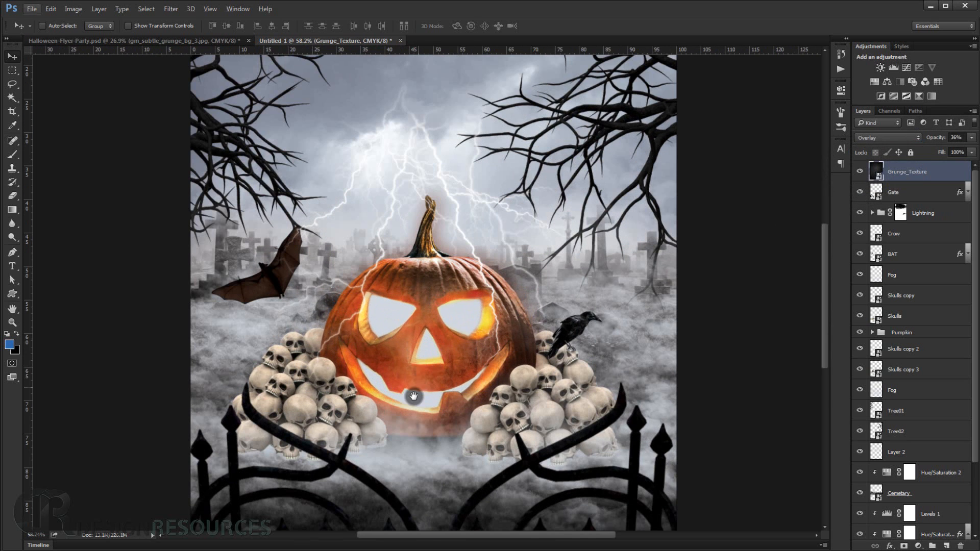
left_click_drag(414, 396, 429, 286)
scroll(430, 287, "down", 5)
scroll(428, 337, "up", 6)
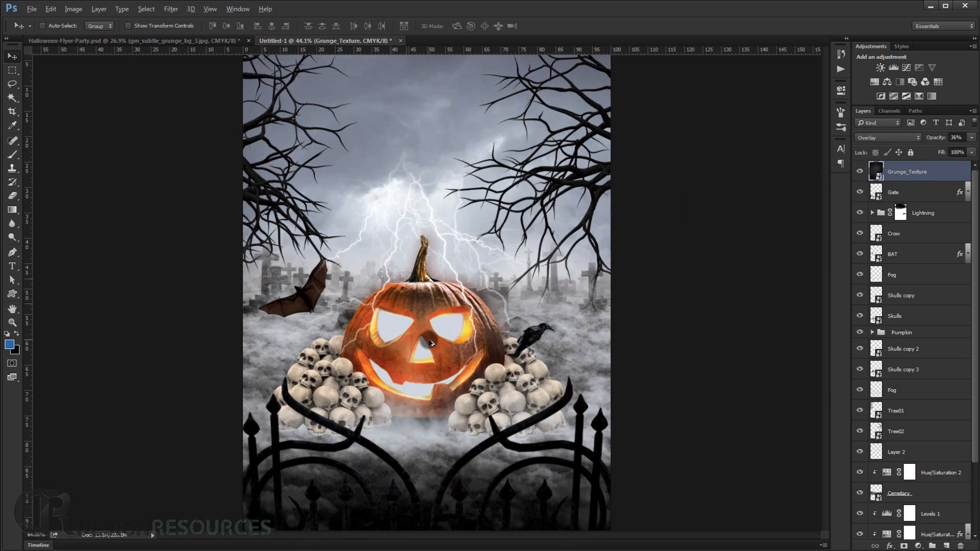
left_click_drag(446, 416, 445, 371)
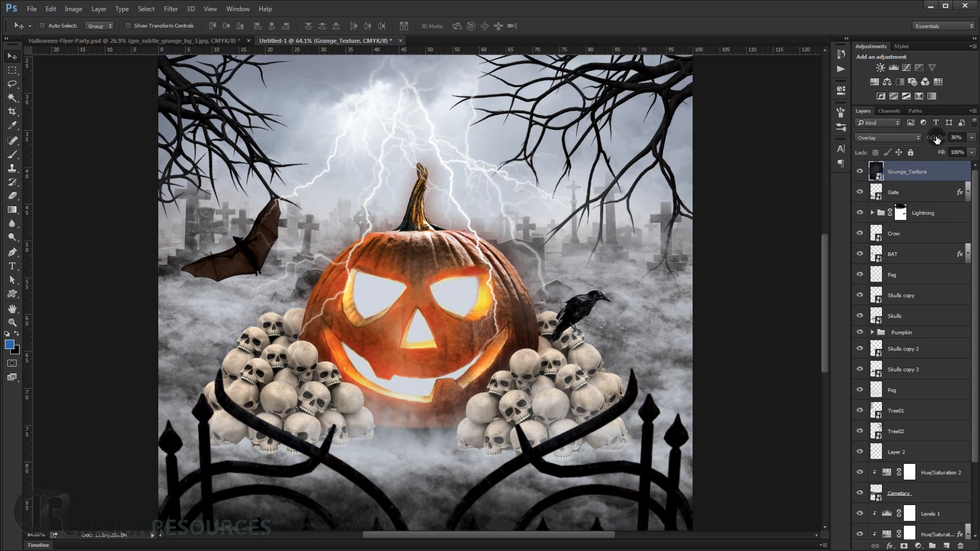
- Raise the Grunge_Texture layer's opacity to 62%, check the effect on the flyer, and settle on 70%
left_click_drag(936, 139, 948, 141)
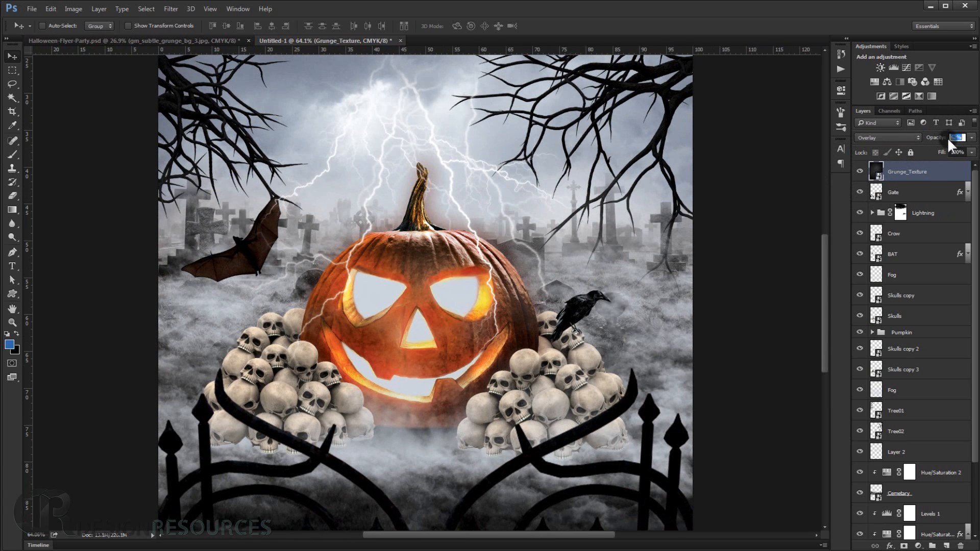
scroll(472, 278, "down", 2)
scroll(470, 274, "down", 1)
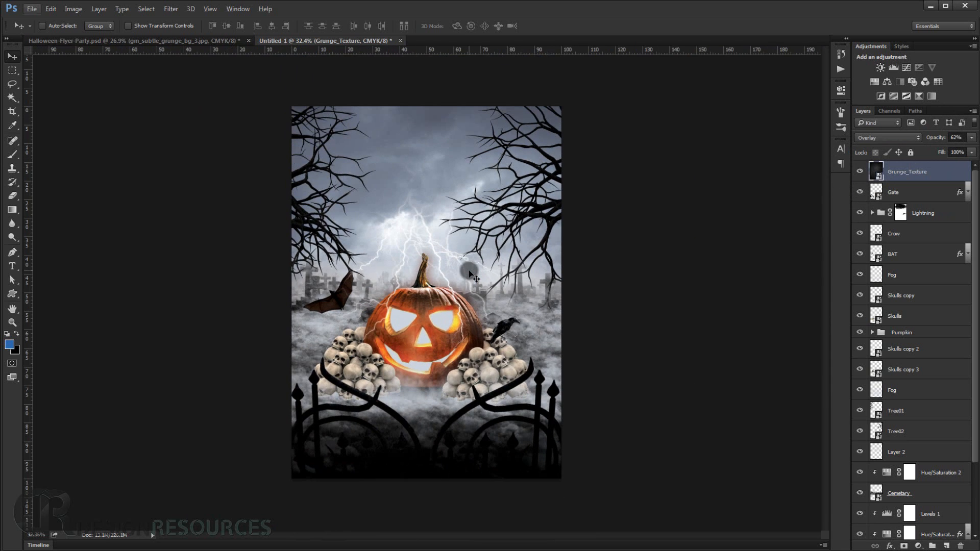
scroll(463, 296, "up", 2)
left_click_drag(373, 374, 384, 372)
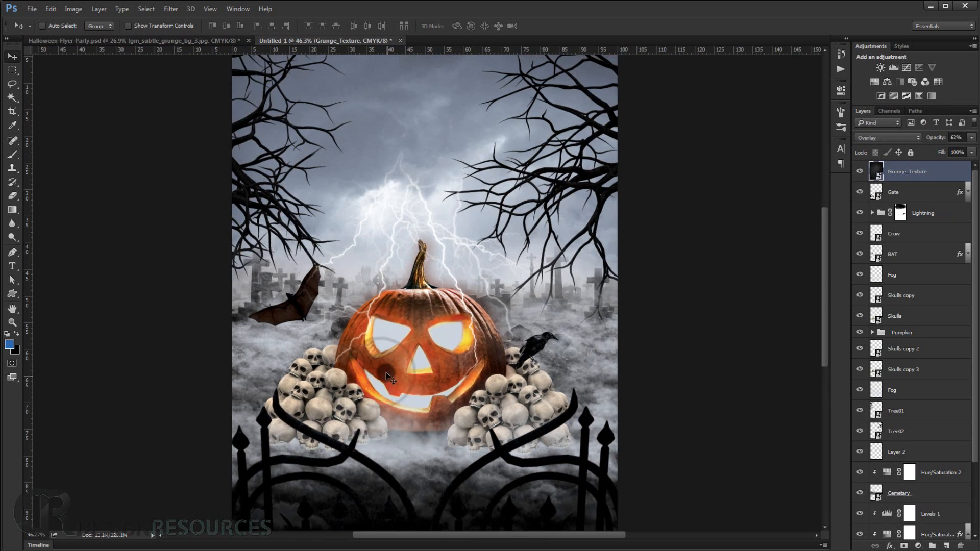
scroll(385, 371, "down", 2)
scroll(344, 319, "up", 3)
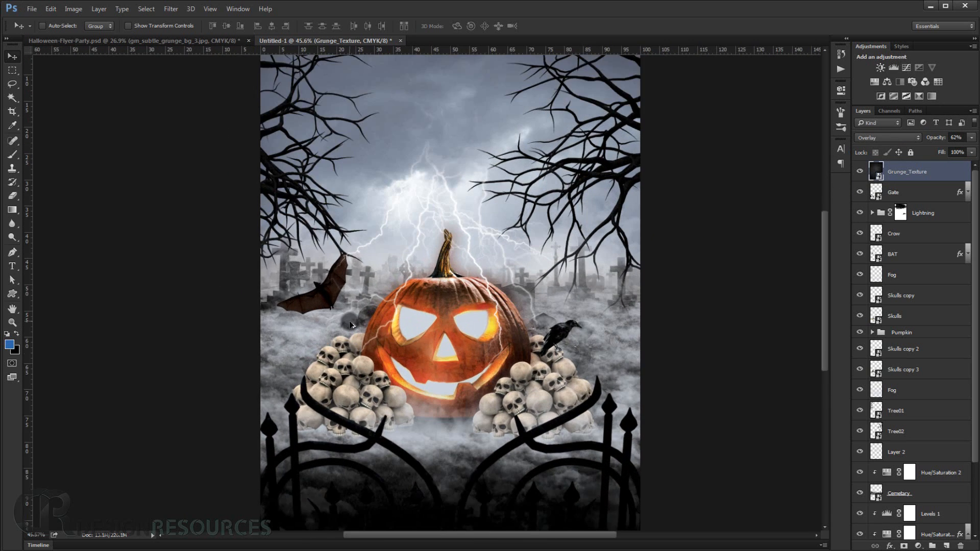
left_click_drag(428, 357, 416, 359)
scroll(337, 352, "down", 2)
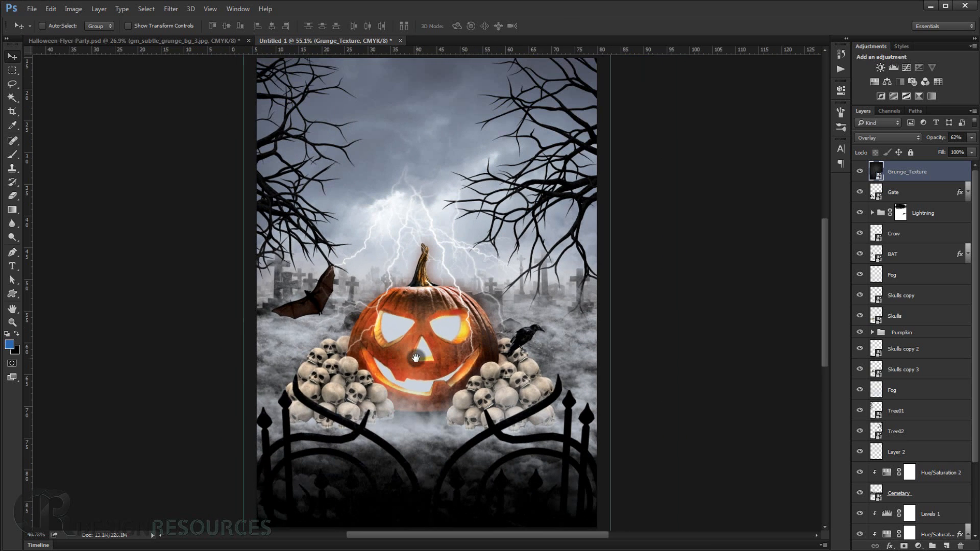
key("7")
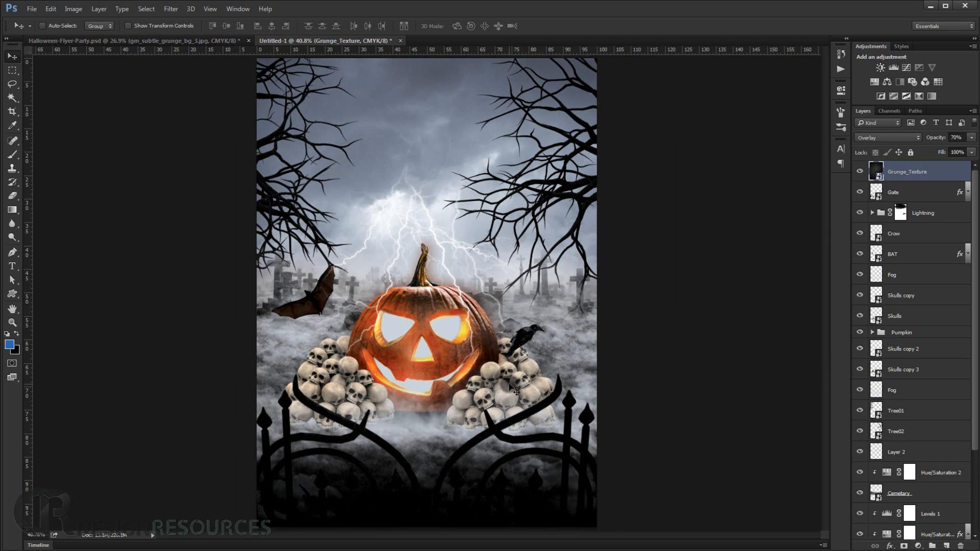
- Lower the opacity of Layer 1's Gradient Overlay to about 30% to brighten the ground behind the gate
scroll(228, 324, "down", 2)
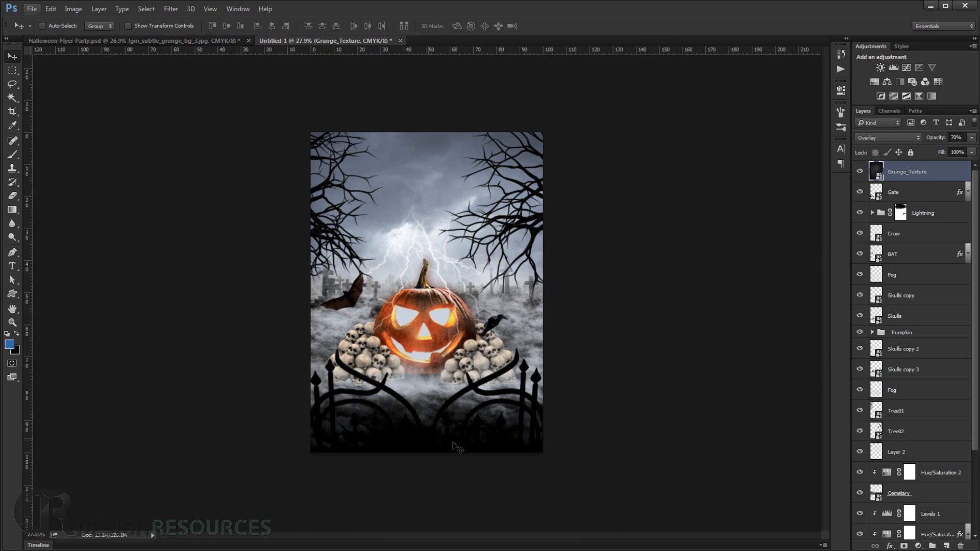
scroll(422, 416, "up", 2)
scroll(921, 397, "down", 4)
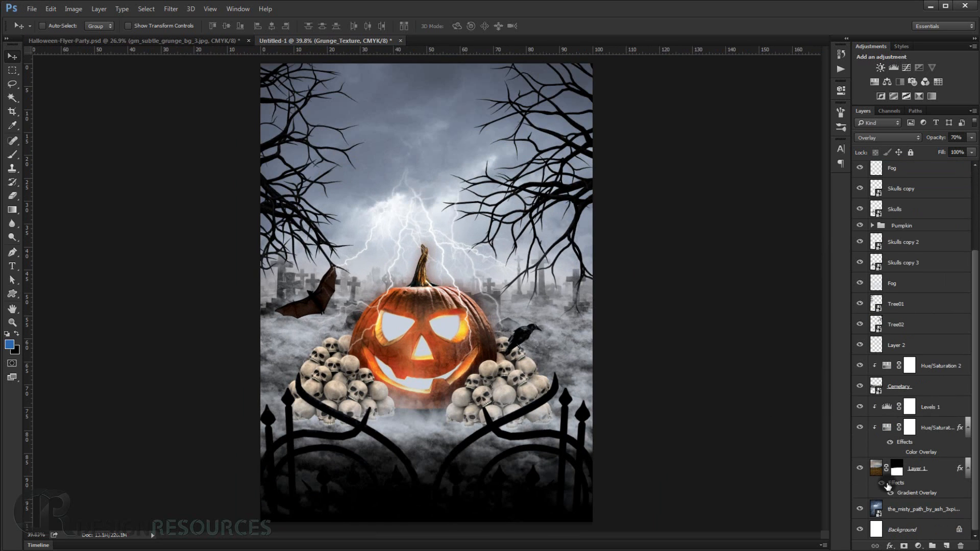
double_click(918, 493)
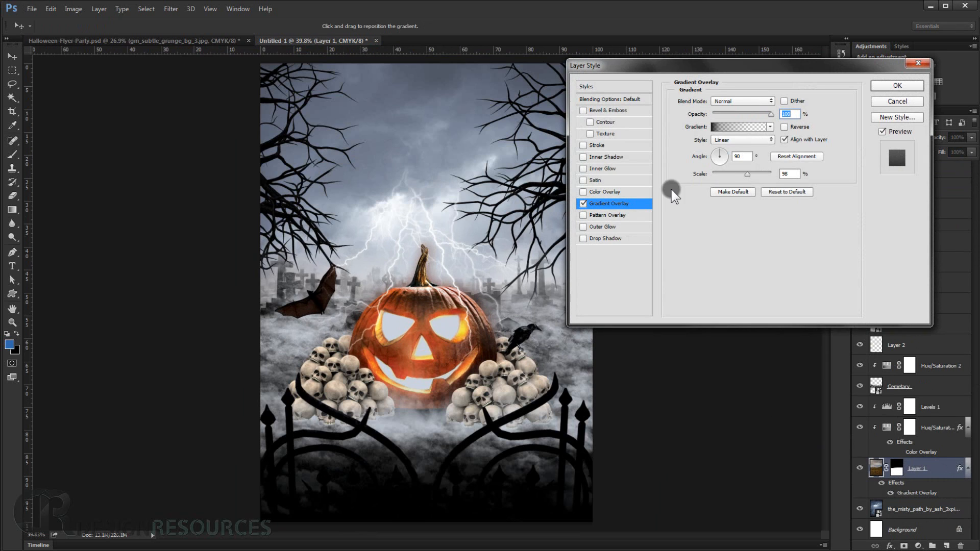
left_click_drag(764, 116, 730, 115)
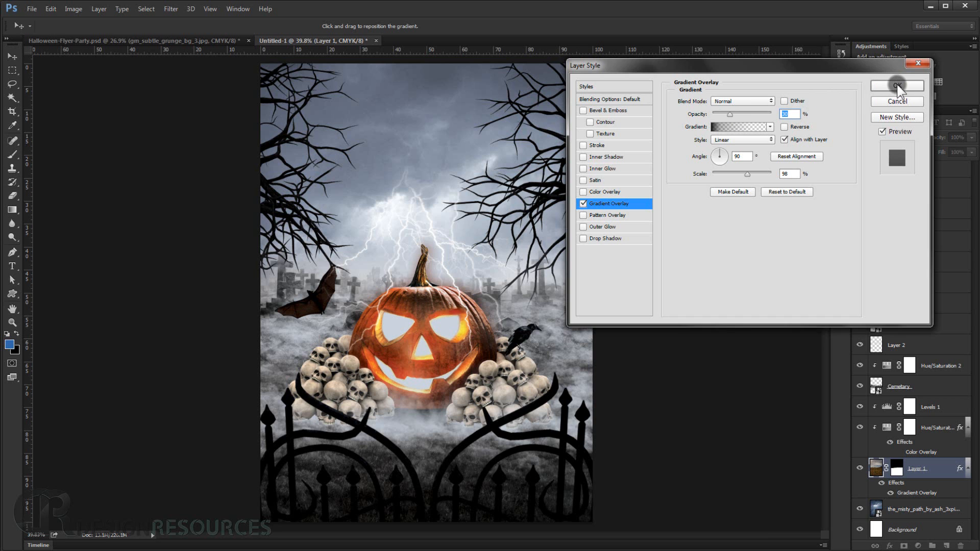
left_click(897, 86)
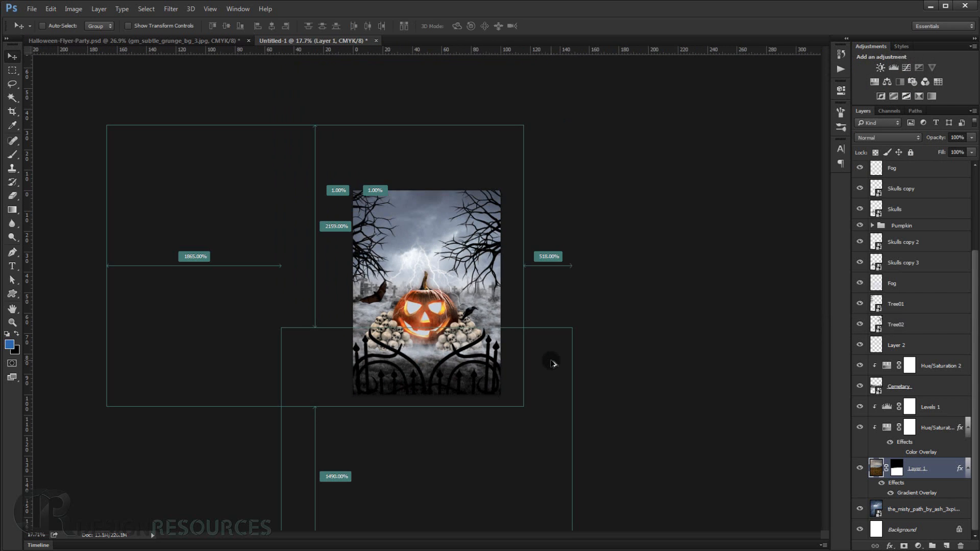
key("ctrl+0")
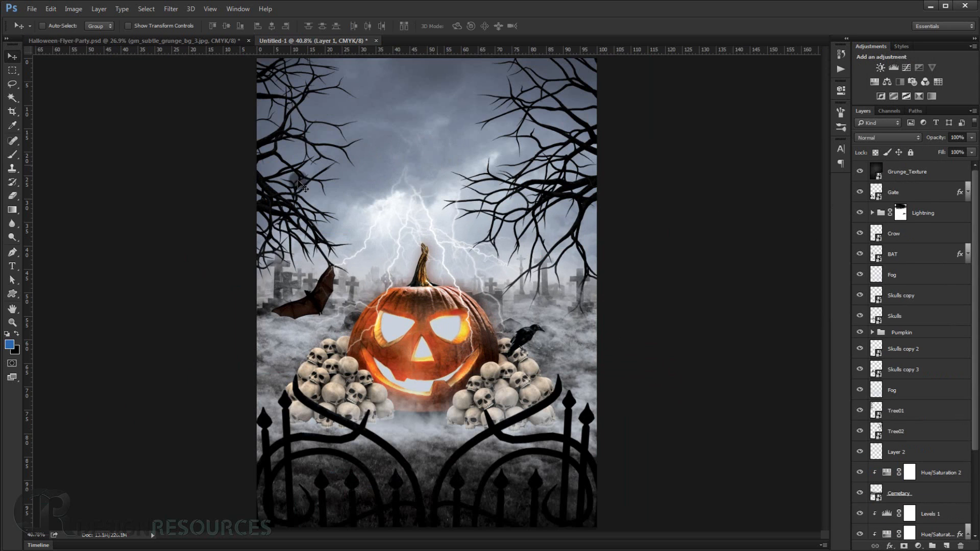
- Start a text layer in the sky above the lightning and move it directly beneath the Grunge_Texture layer
left_click(12, 154)
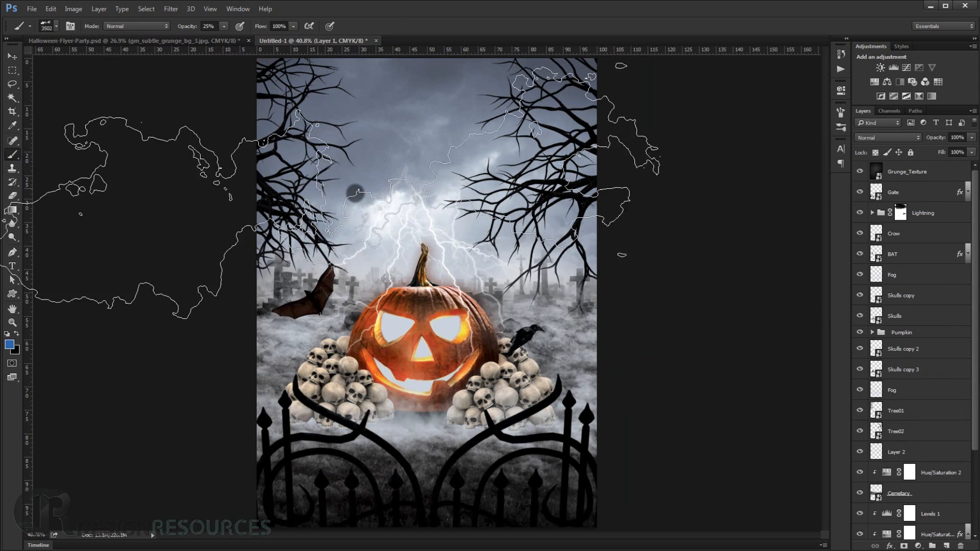
left_click(12, 265)
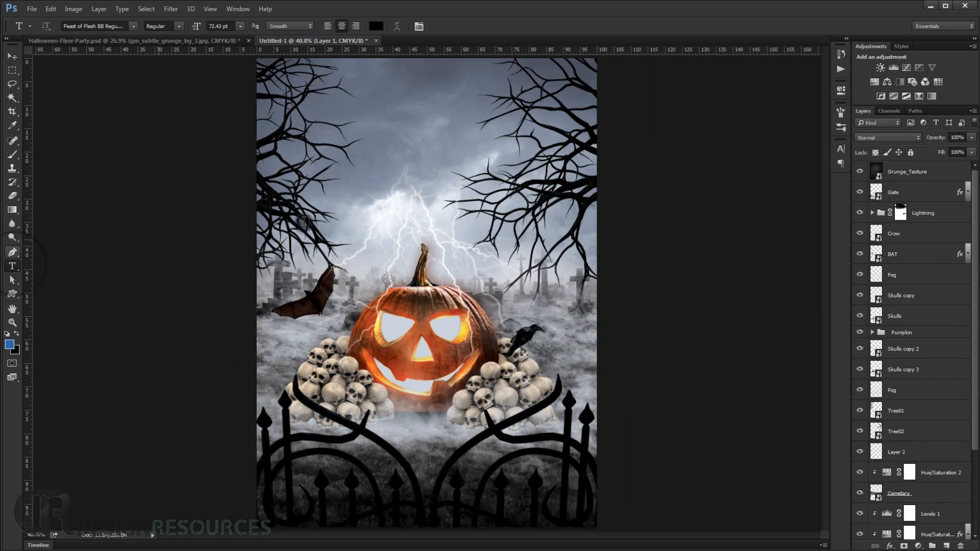
right_click(393, 209)
left_click(396, 154)
left_click(397, 153)
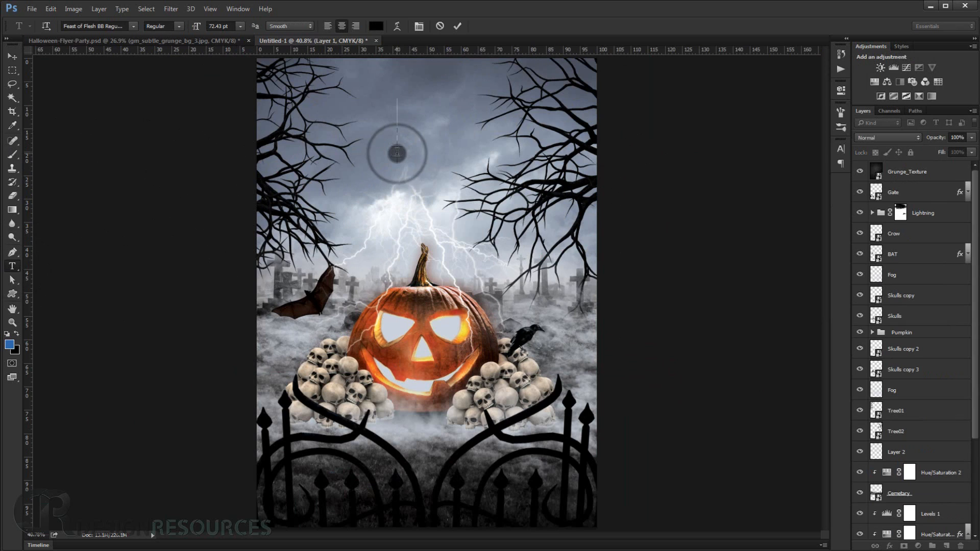
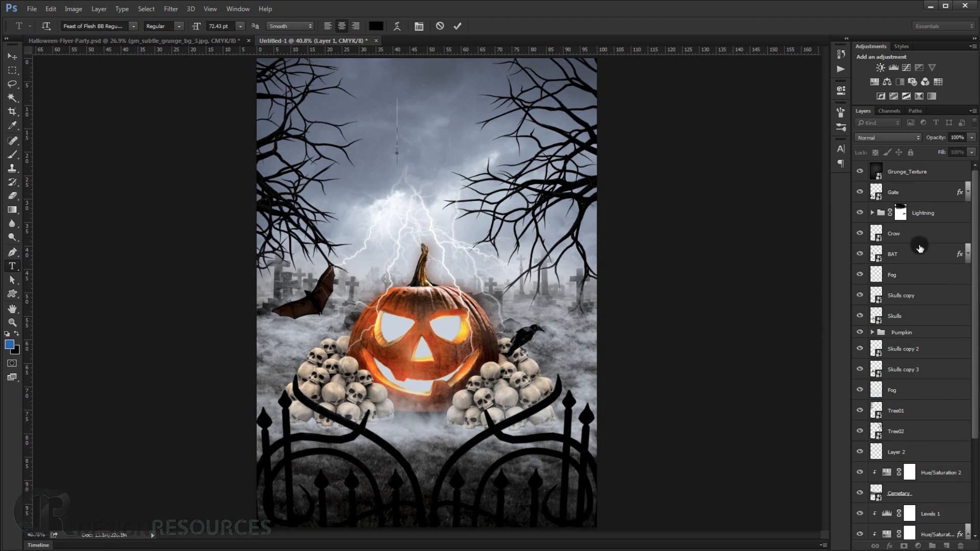
scroll(963, 235, "down", 5)
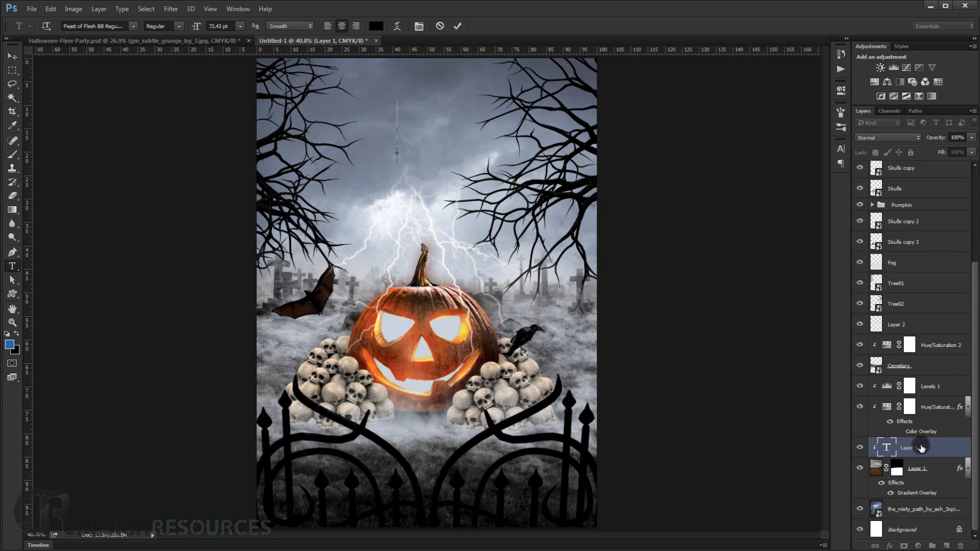
left_click_drag(914, 447, 885, 195)
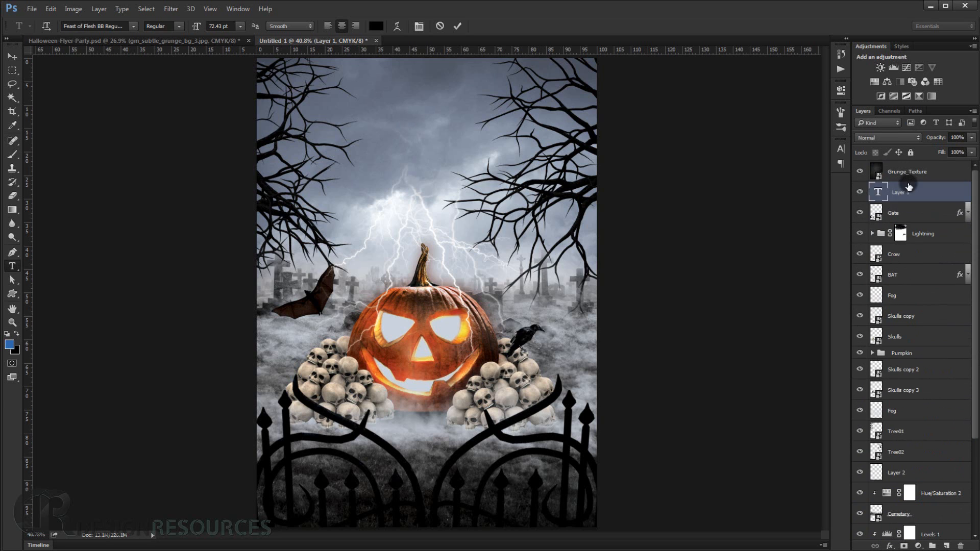
- Enter the title "HALLOWEEN PARTRT" in the Feast of Flesh BB font and reduce its size to 42.43 pt
double_click(883, 194)
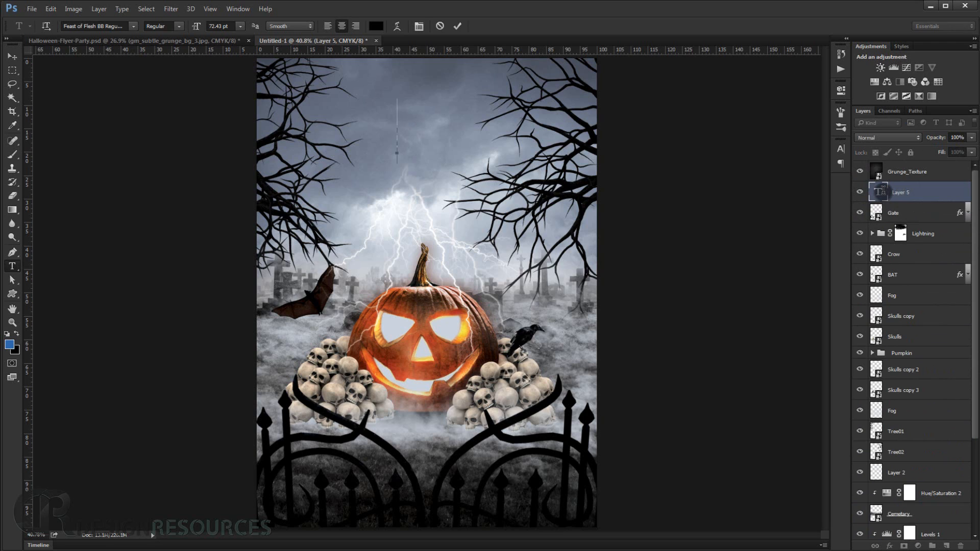
type("HA")
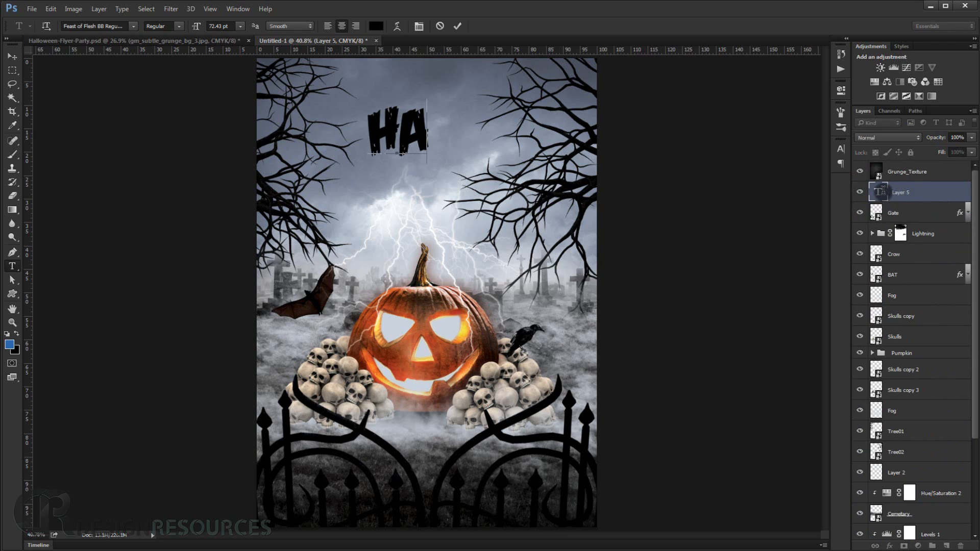
type("LLOW")
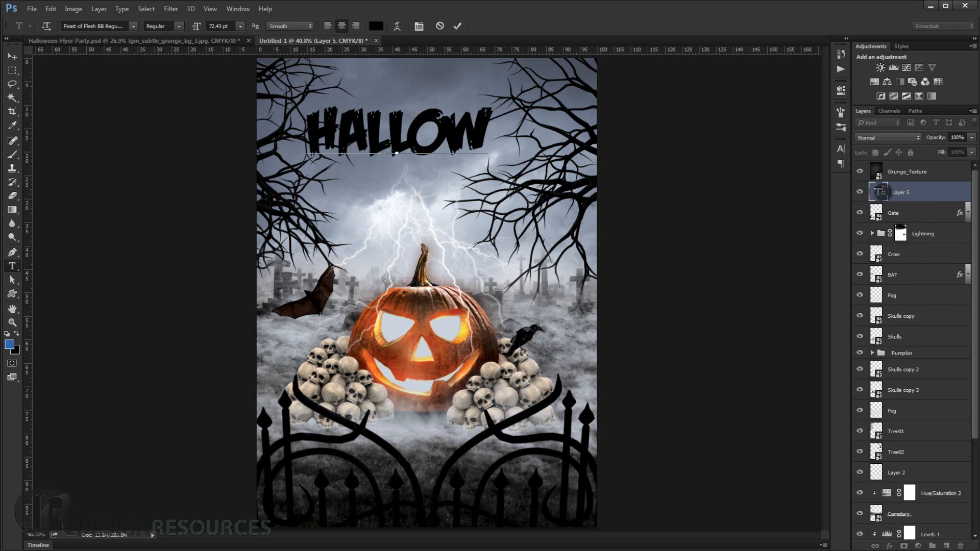
type("EEN")
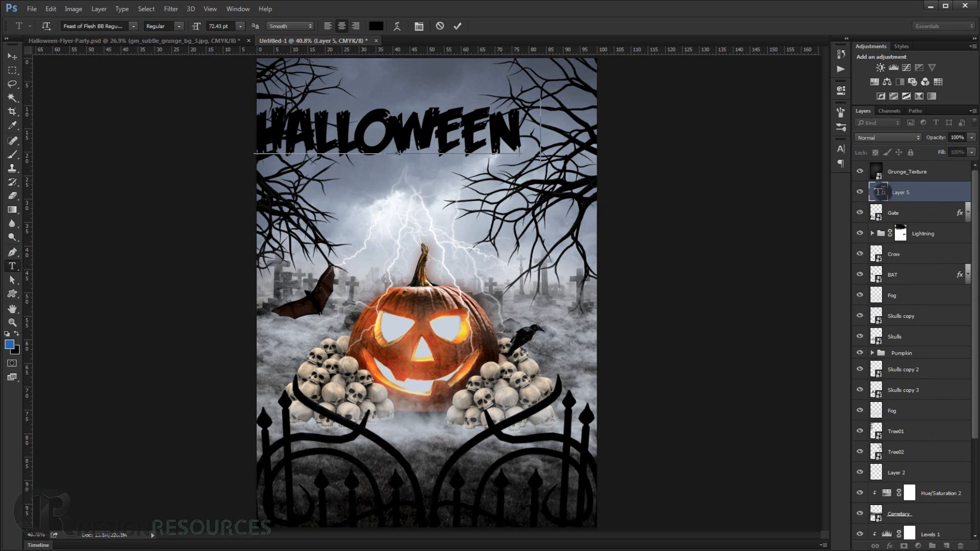
type(" PARTY")
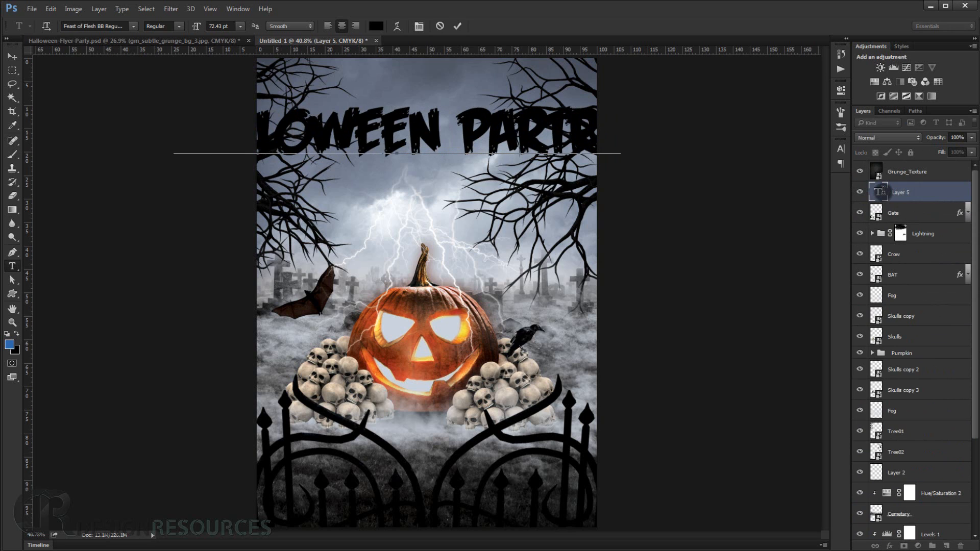
key("ctrl+a")
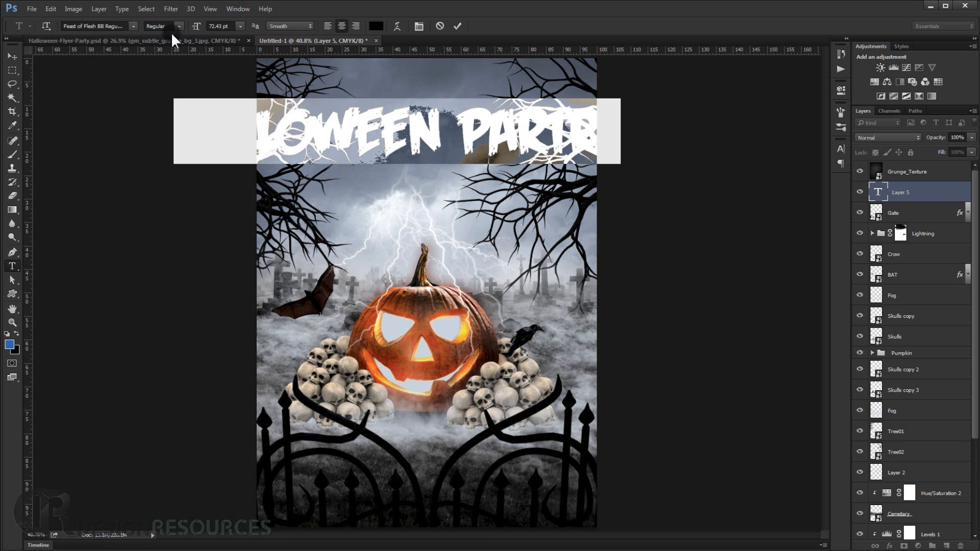
left_click_drag(197, 26, 183, 27)
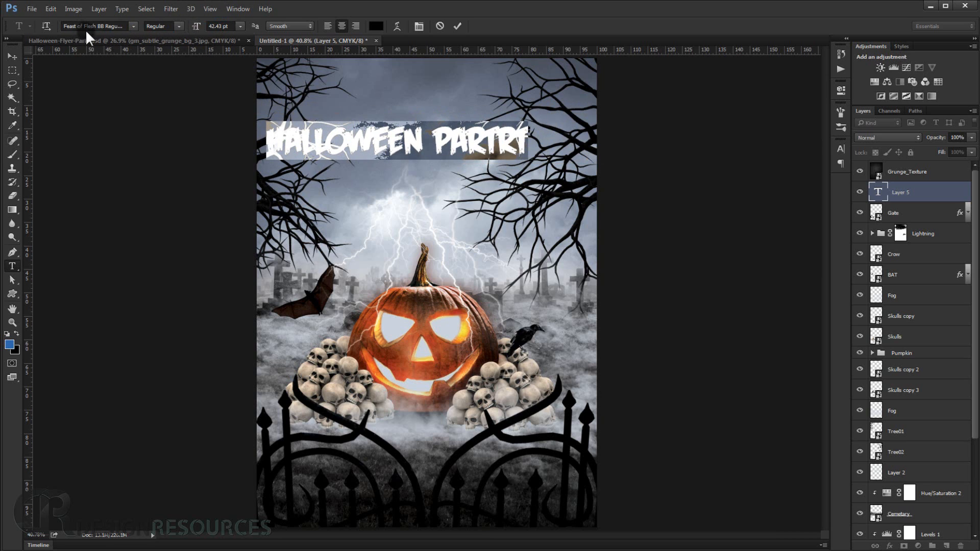
- Center the title across the flyer just above the lightning and enlarge it slightly to 45.89 pt
left_click(11, 56)
left_click_drag(365, 140, 435, 186)
key("ctrl+t")
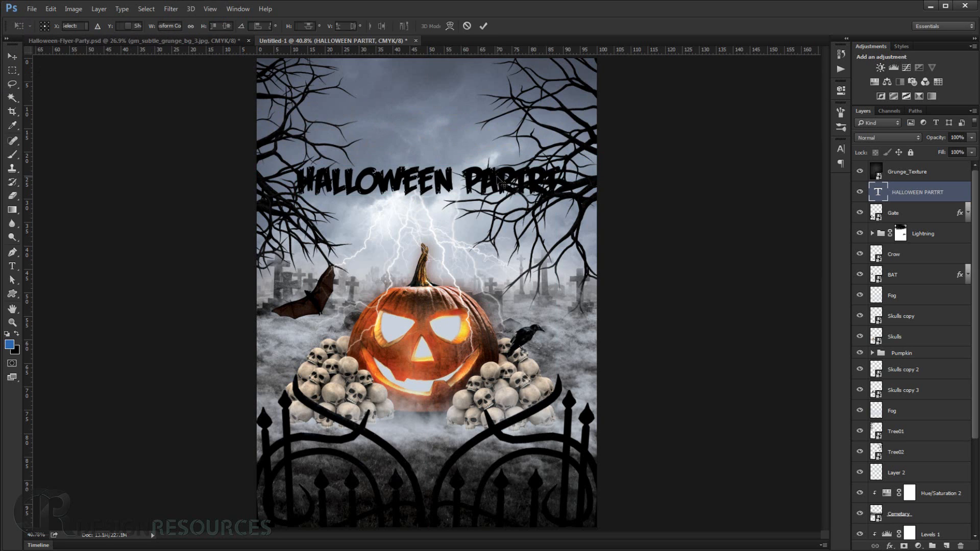
left_click_drag(552, 200, 570, 205)
key("Return")
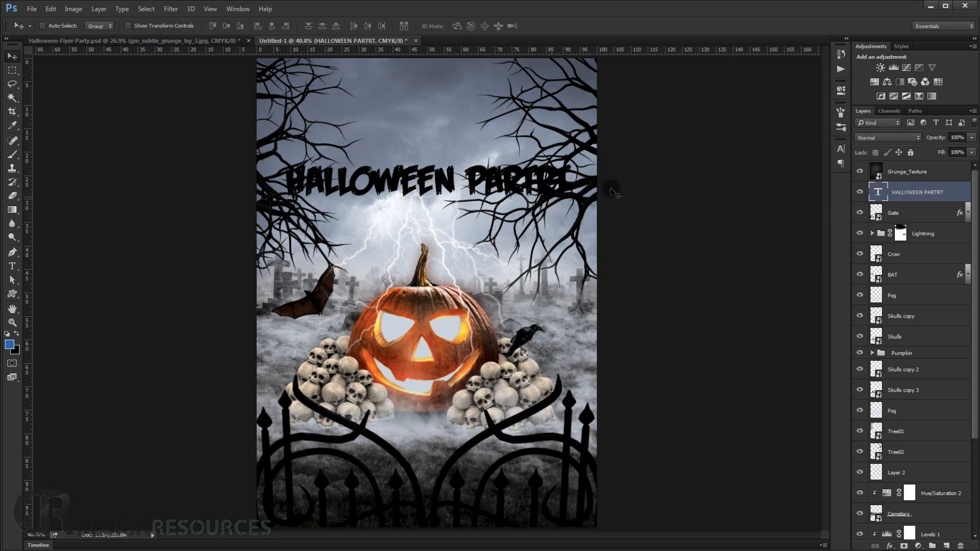
- Change the title's text color from black to the bright orange d25111
double_click(954, 193)
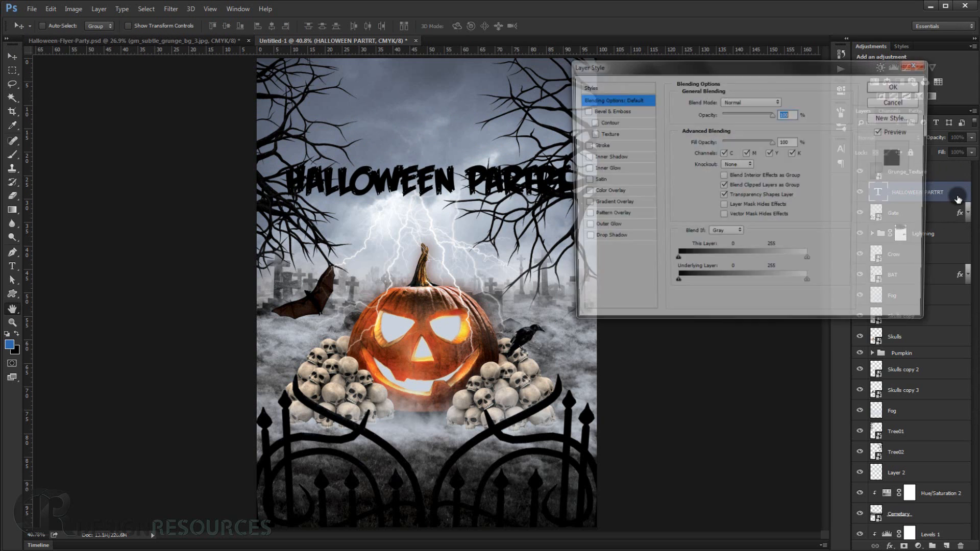
left_click(917, 63)
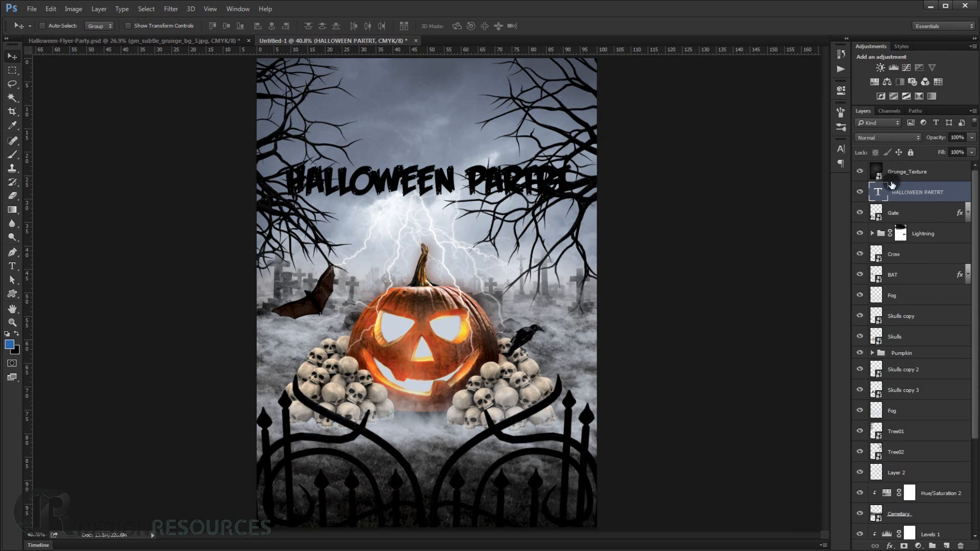
double_click(879, 192)
left_click(376, 25)
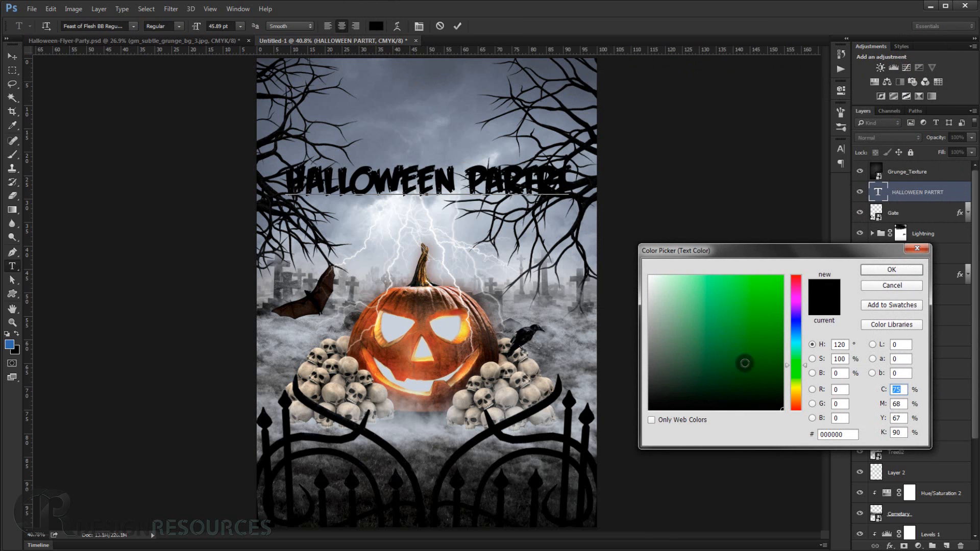
left_click_drag(795, 391, 797, 399)
left_click_drag(756, 350, 763, 353)
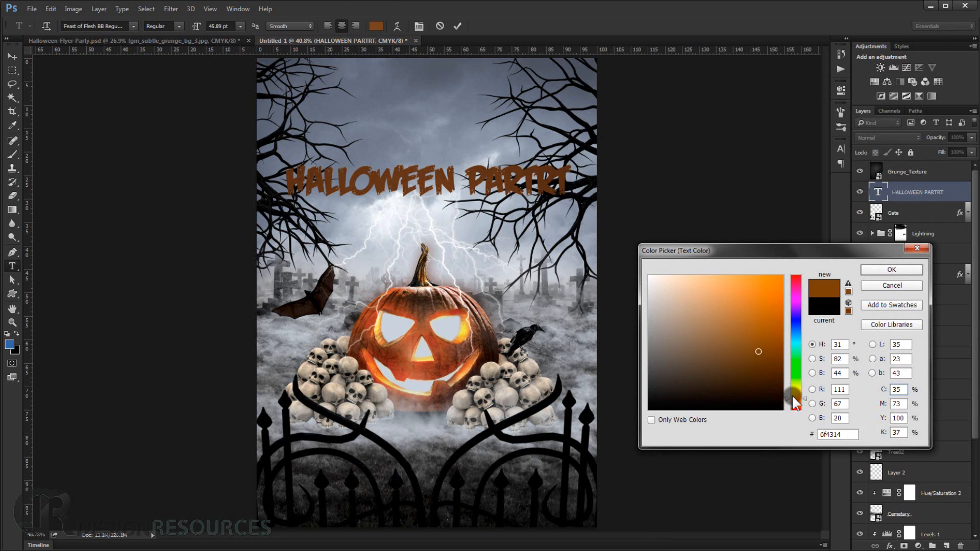
left_click_drag(796, 405, 796, 402)
left_click(775, 337)
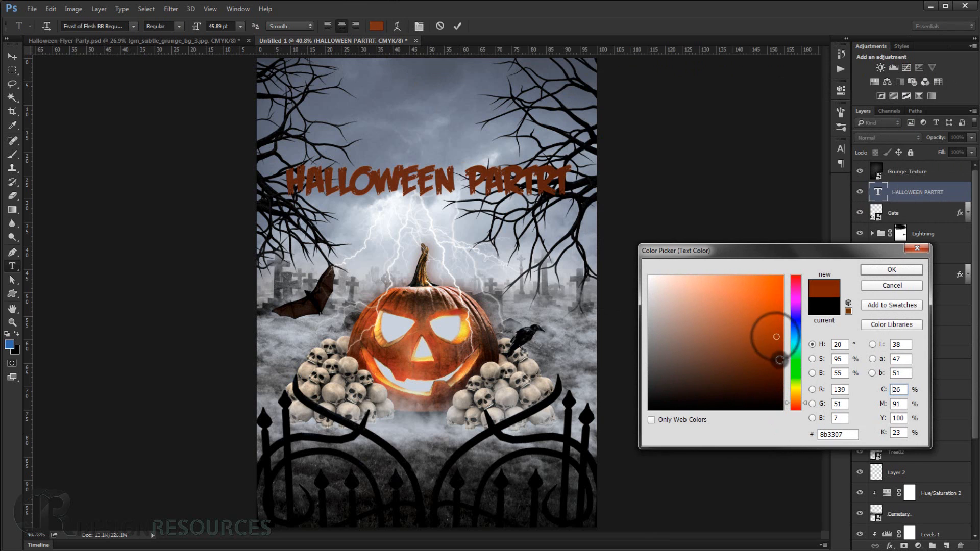
left_click_drag(779, 360, 779, 320)
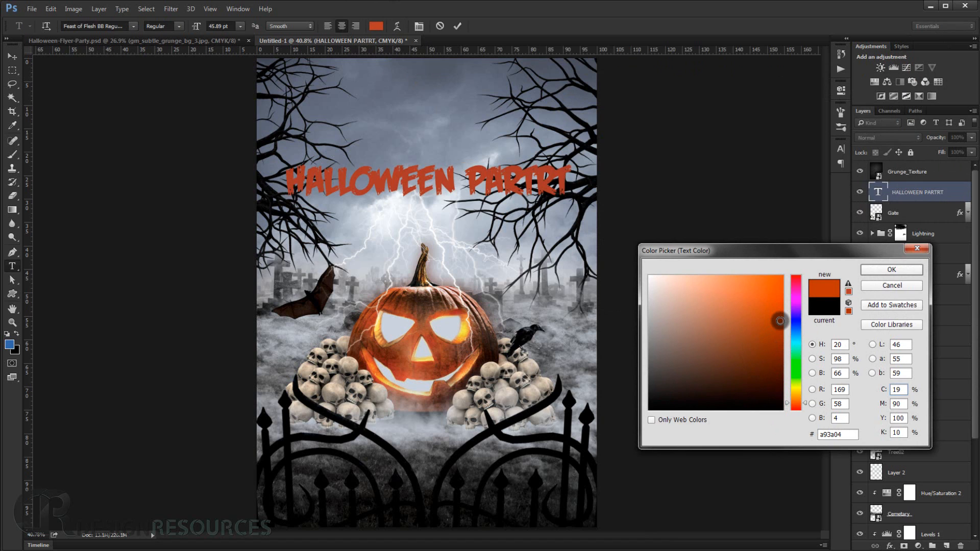
left_click(773, 301)
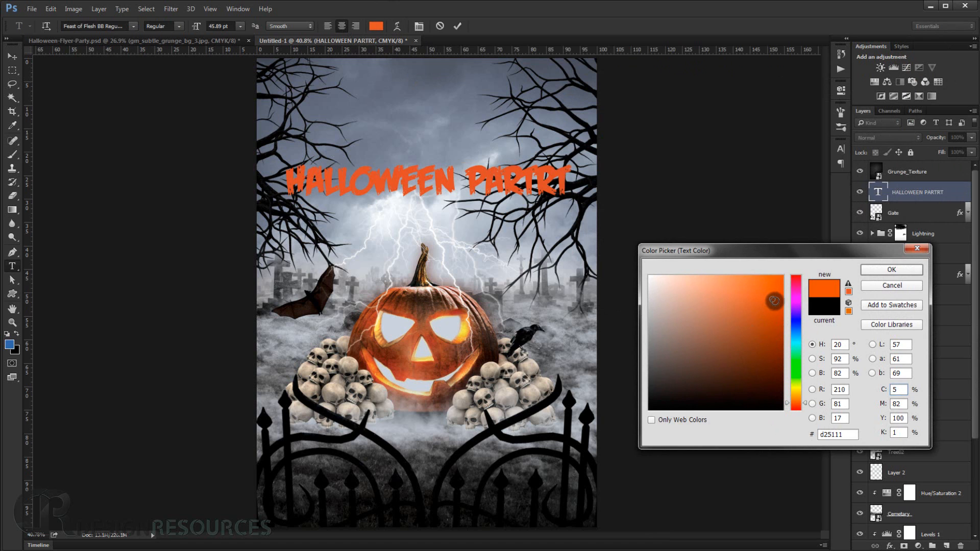
left_click(887, 270)
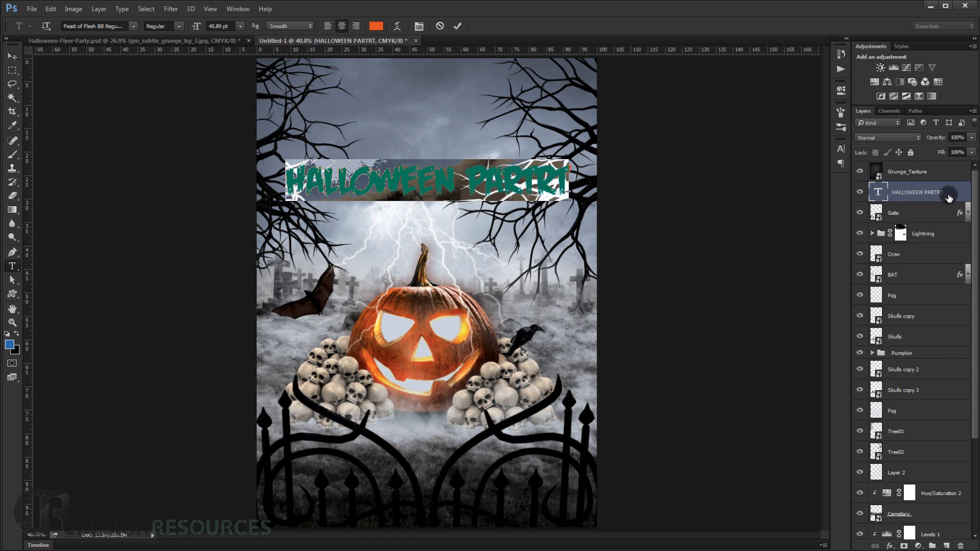
- Add a Drop Shadow to the title with Use Global Light off, distance 3 px and size 1 px
double_click(952, 192)
left_click(614, 238)
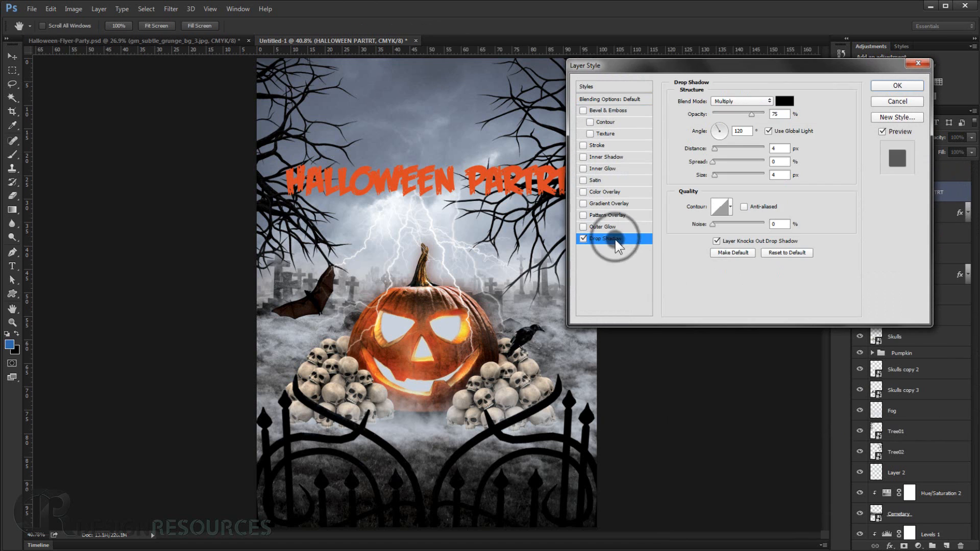
left_click(768, 131)
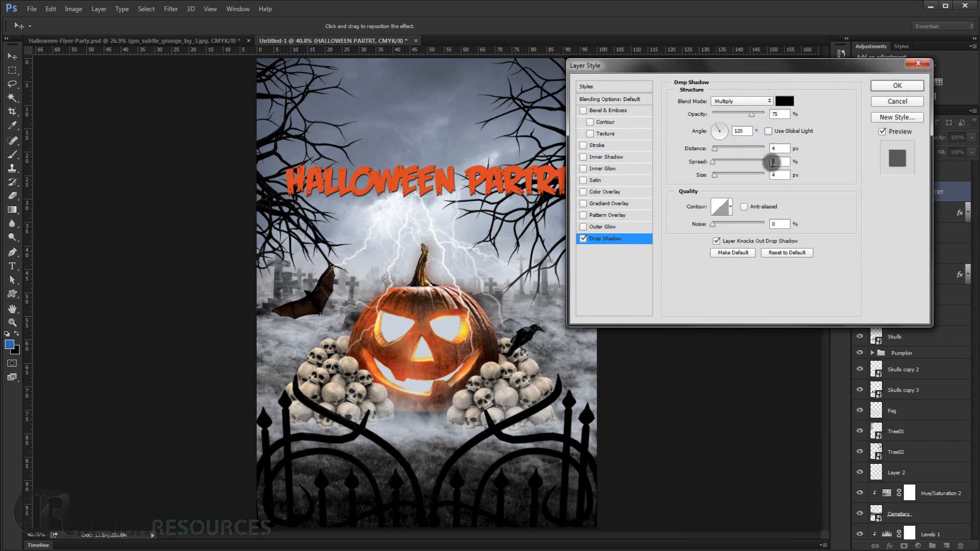
left_click_drag(713, 150, 714, 150)
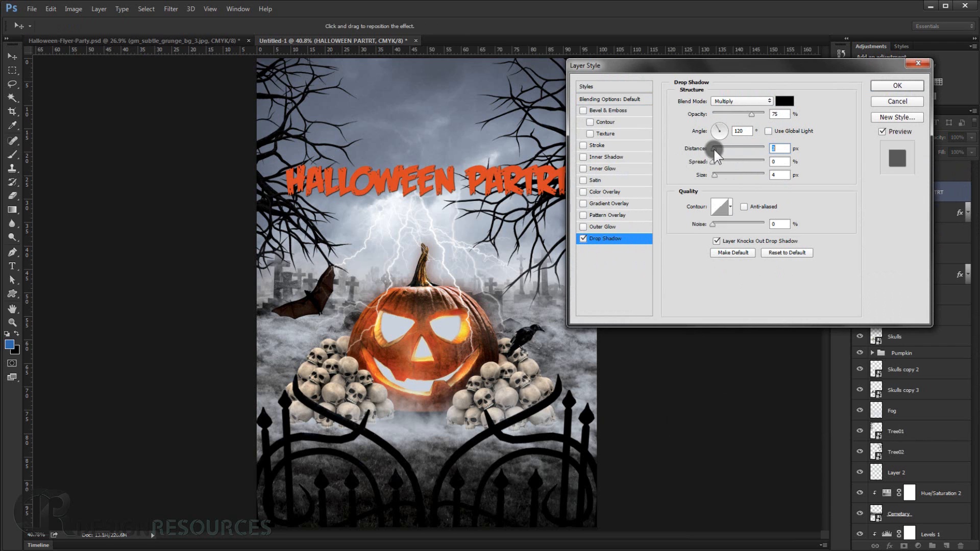
left_click(715, 176)
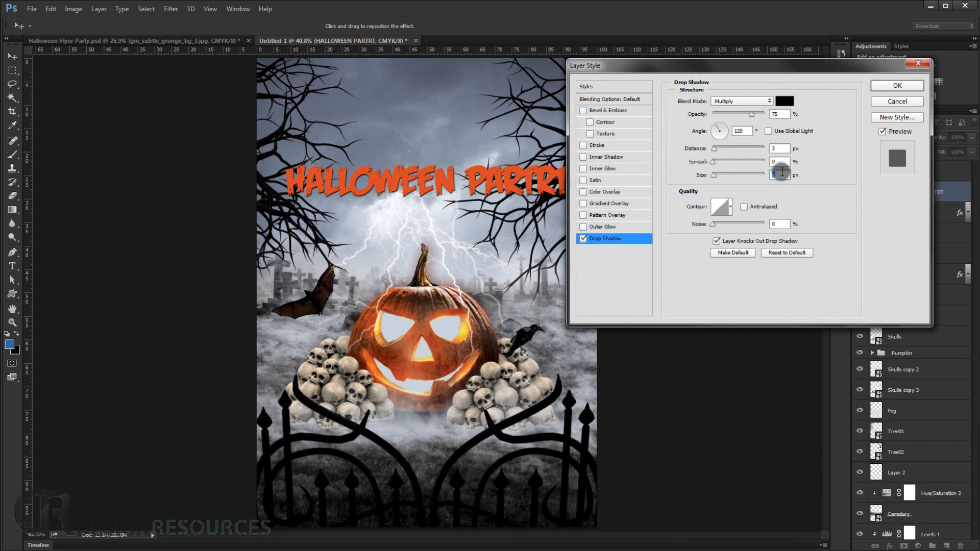
left_click(781, 172)
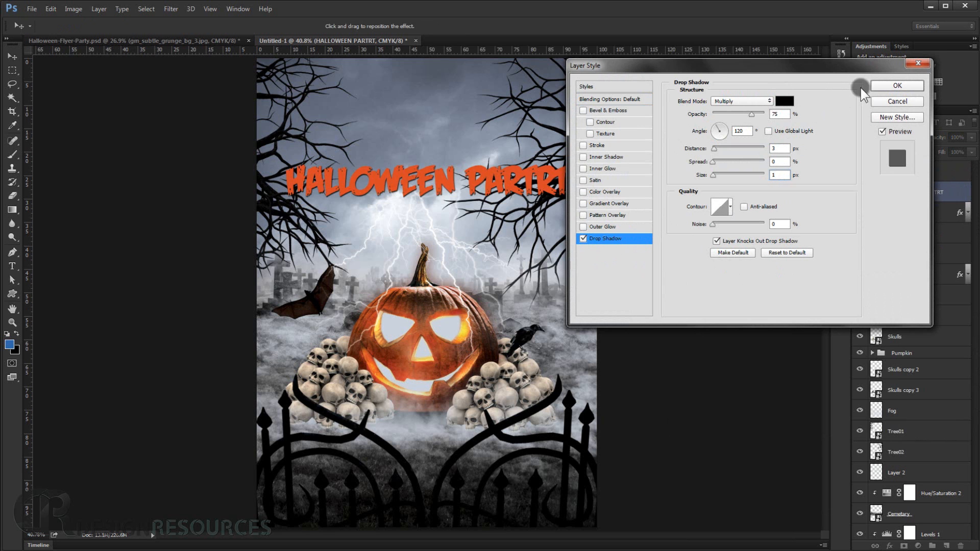
left_click(894, 85)
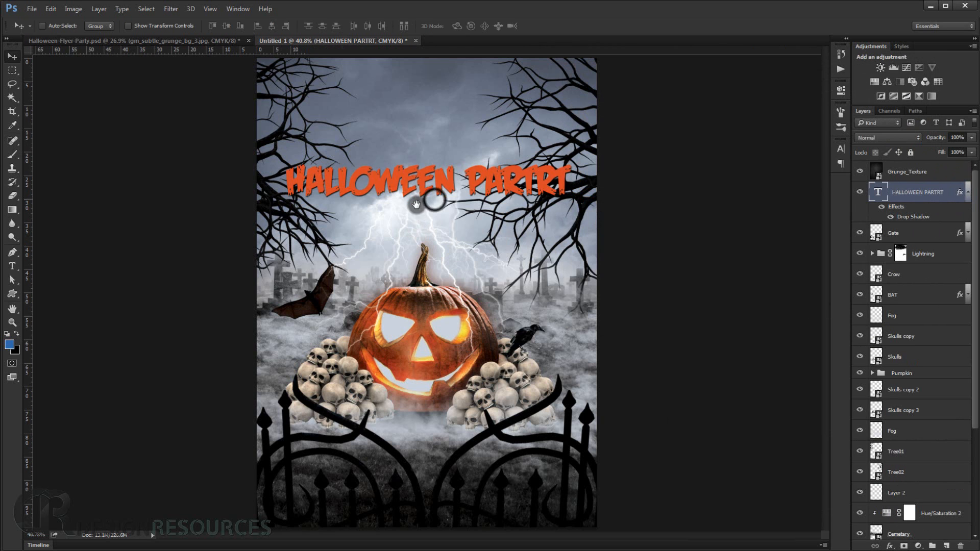
- Scale the title to 106.36% and move it up in the sky to Y 459 px, checking it against the whole flyer
scroll(423, 194, "up", 4)
scroll(430, 233, "down", 5)
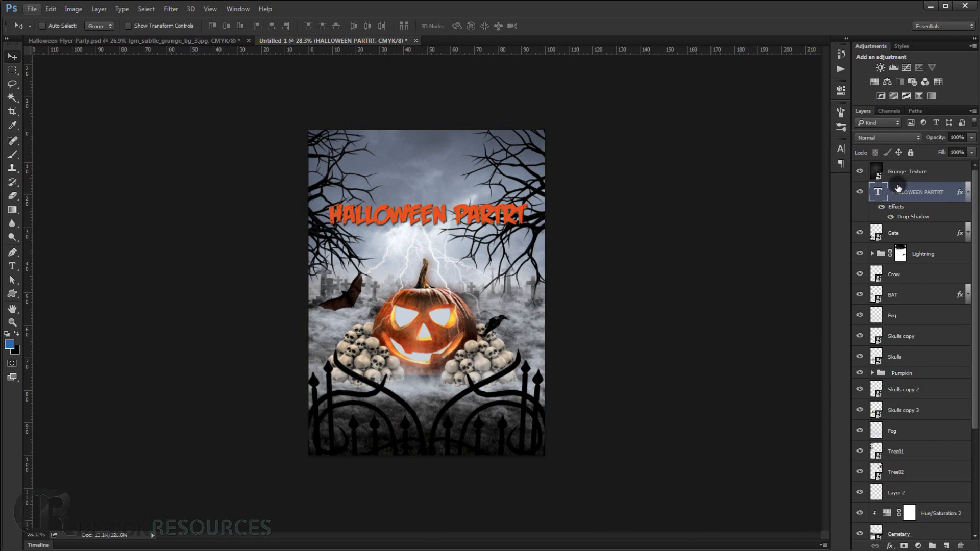
key("ctrl+t")
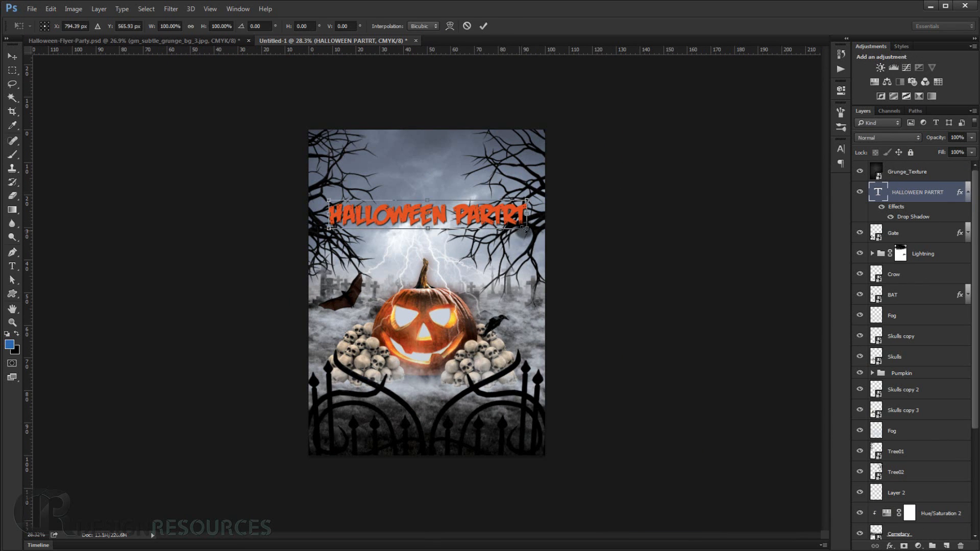
left_click_drag(526, 229, 519, 204)
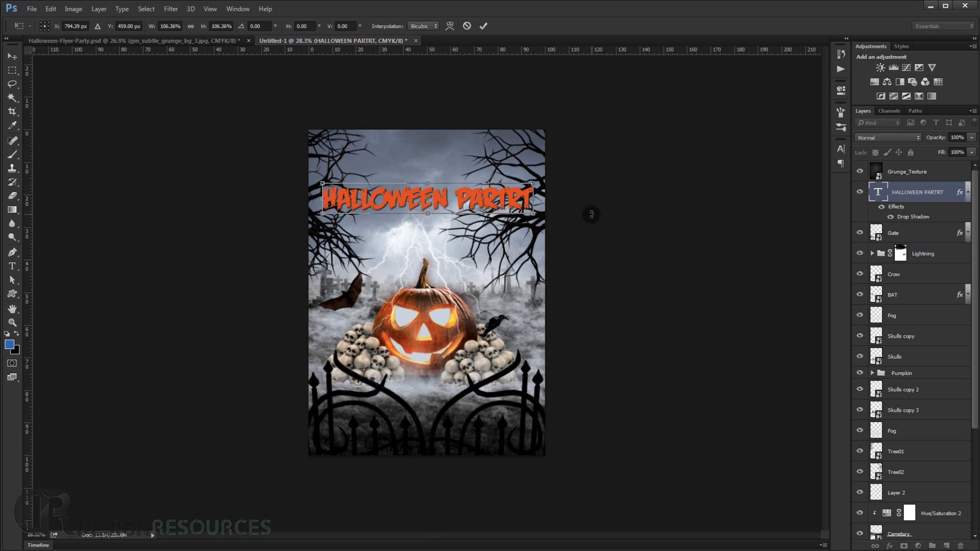
key("Return")
scroll(408, 215, "up", 4)
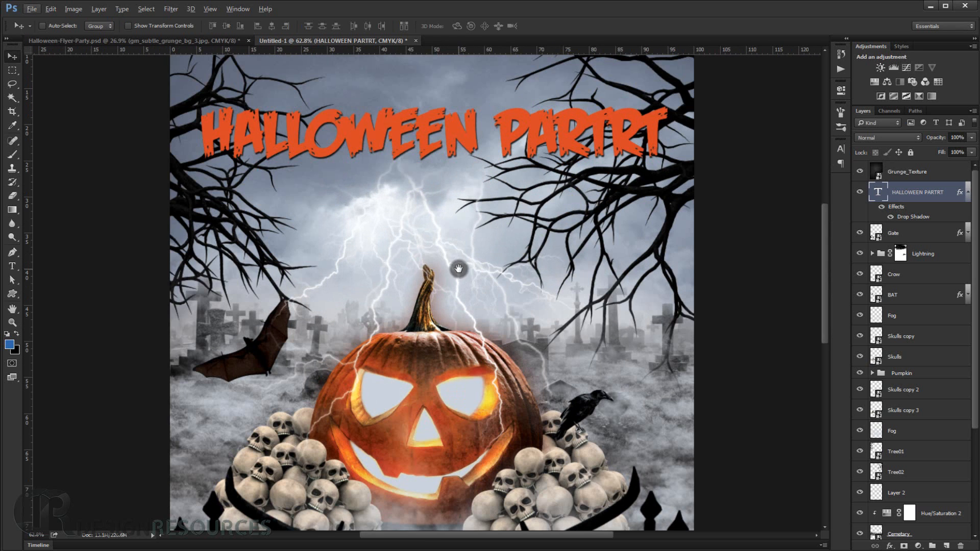
left_click_drag(457, 269, 459, 252)
scroll(460, 246, "down", 3)
scroll(459, 245, "down", 2)
scroll(457, 377, "up", 3)
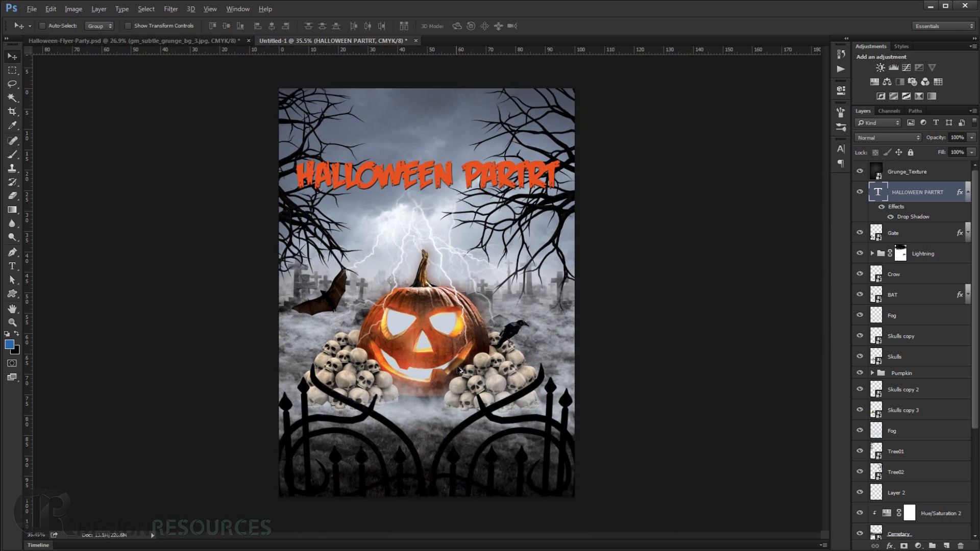
scroll(446, 301, "down", 3)
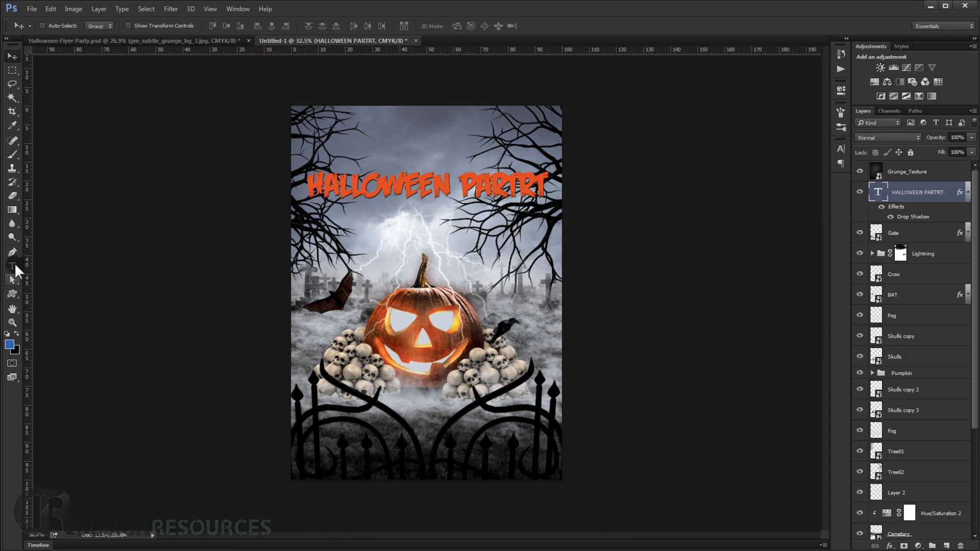
- Start a new text line over the lower part of the gate and set its font to Lato Hairline
left_click(12, 265)
scroll(406, 428, "up", 4)
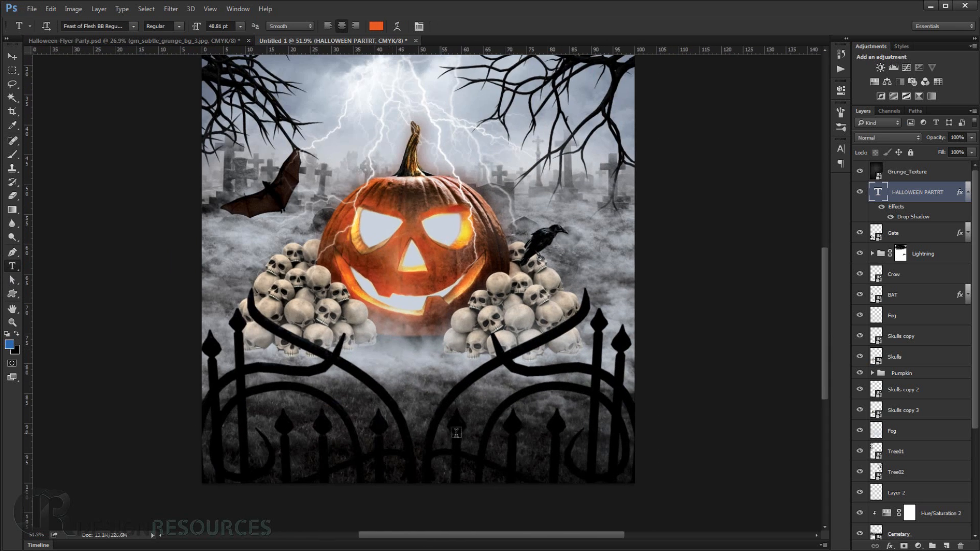
left_click(311, 431)
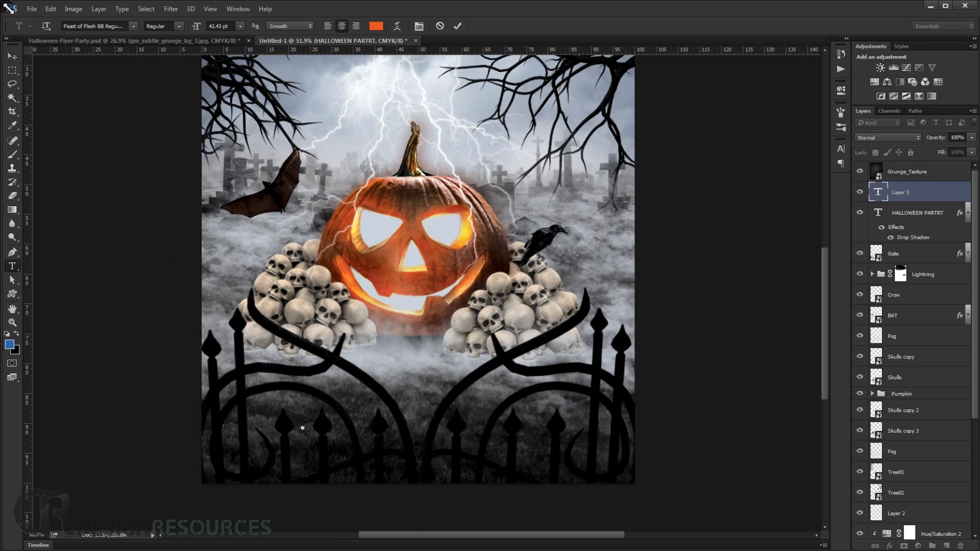
left_click(84, 26)
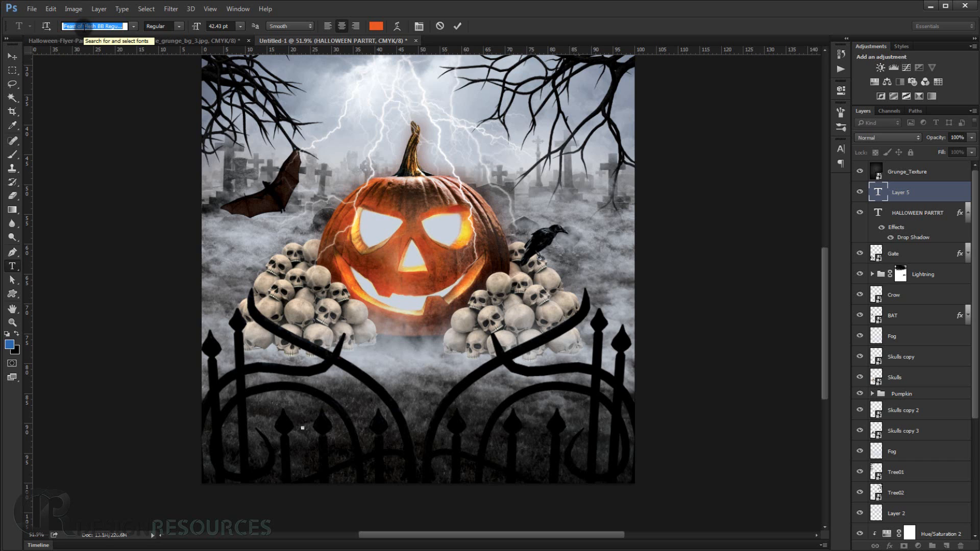
type("L")
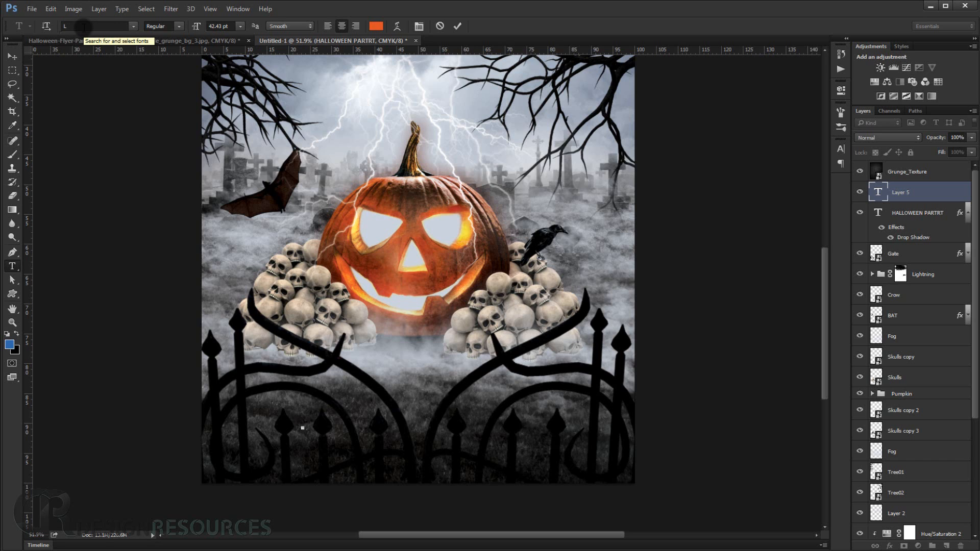
type("ato")
key("Return")
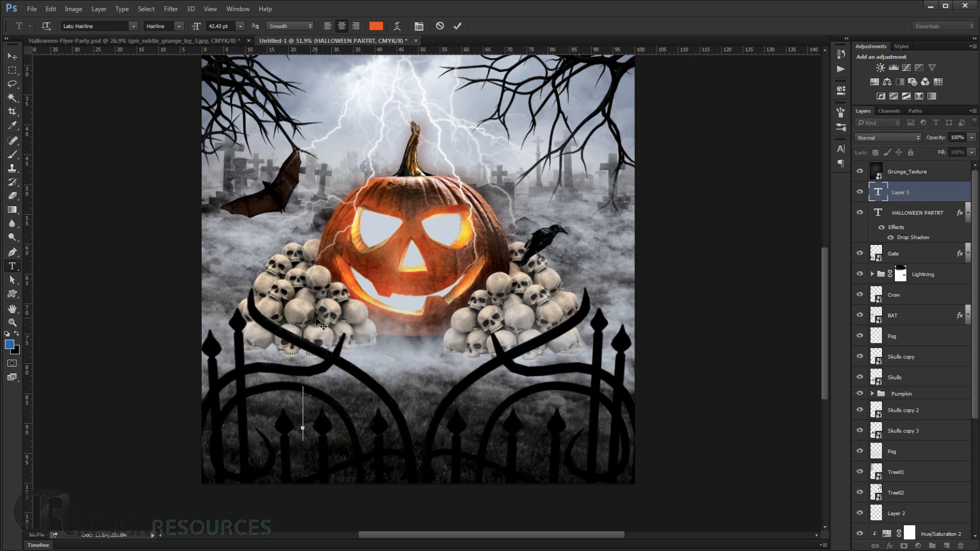
- Enter SATURDAY 31 OCTOBER as the new line's text
type("AT")
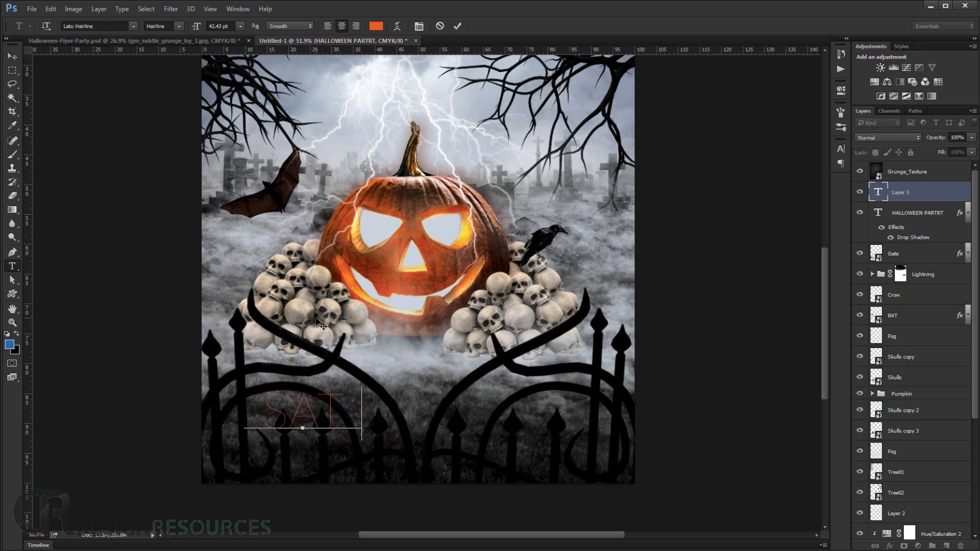
type("URDAY")
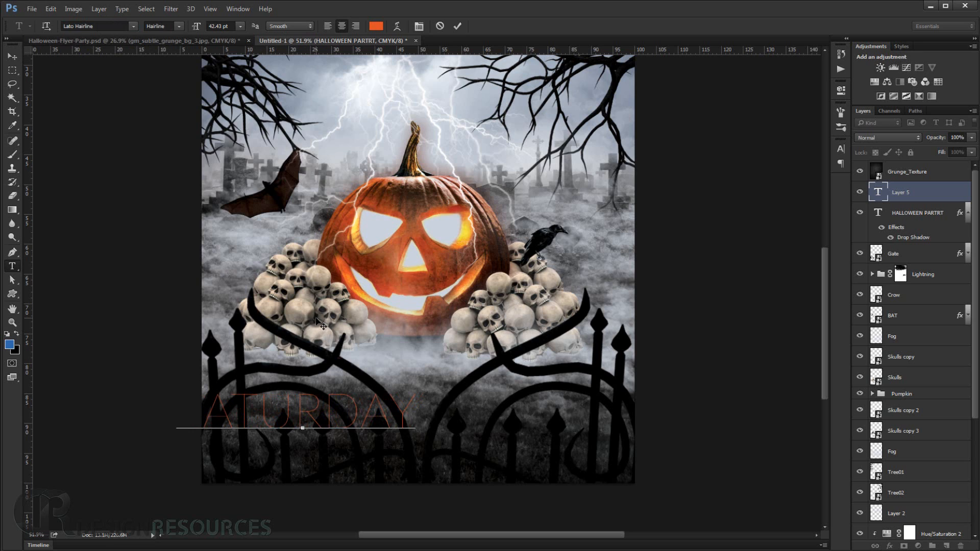
type(" 32")
key("BackSpace")
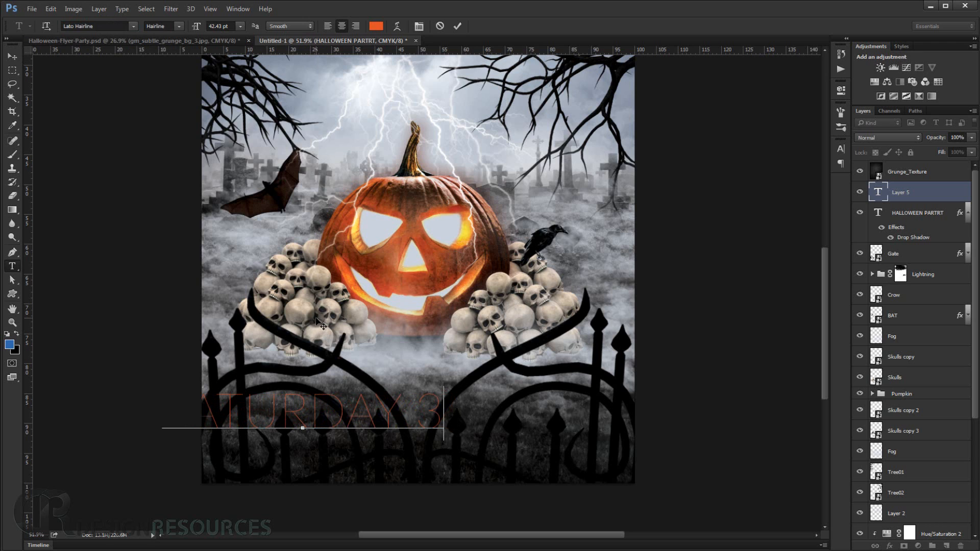
type("1 O")
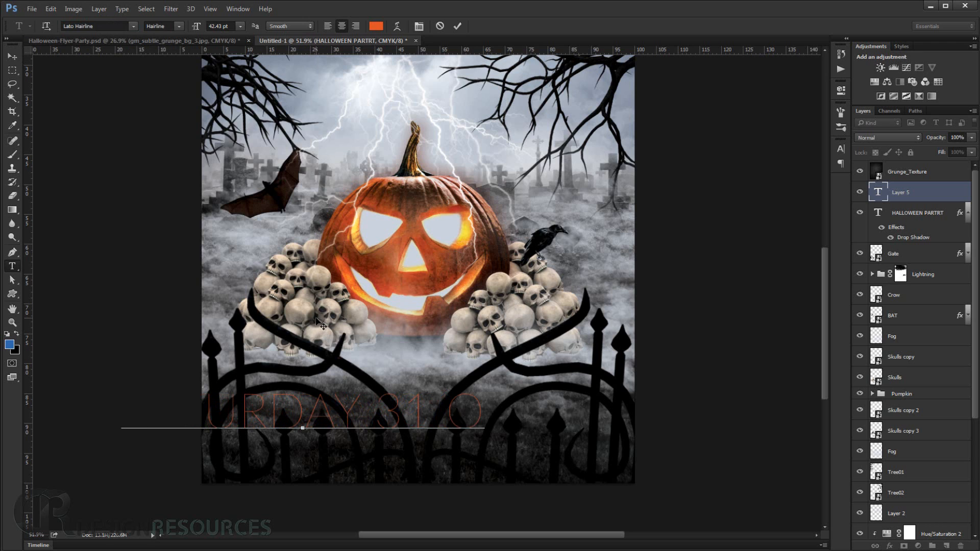
type("CTOBER")
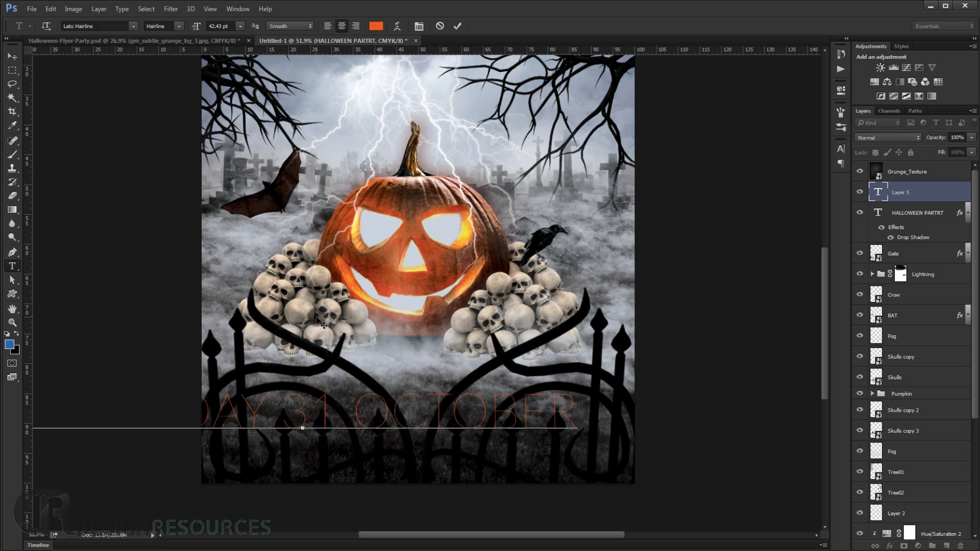
- Change the whole date line's font style to Lato Black and reduce its size to about 30 pt
key("ctrl+a")
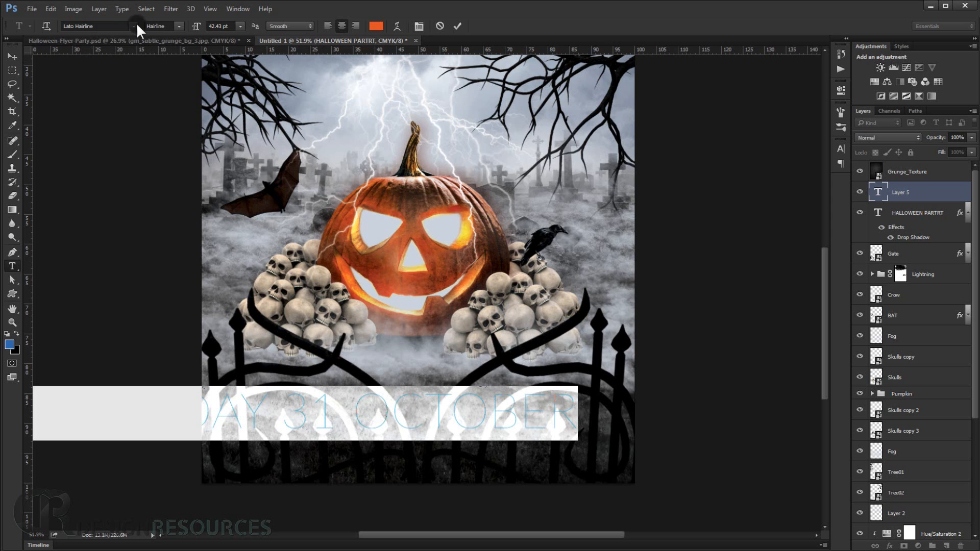
left_click(179, 26)
left_click(202, 216)
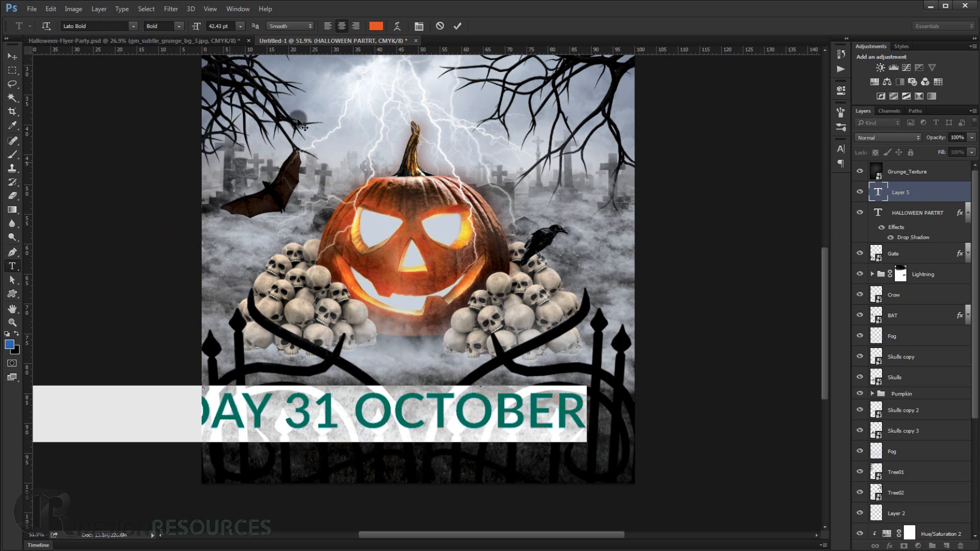
left_click(173, 26)
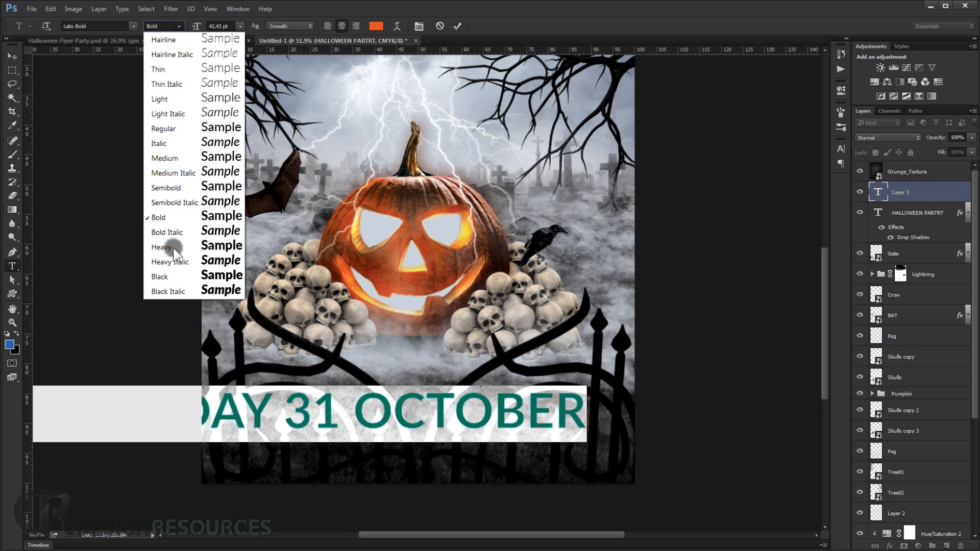
left_click(172, 276)
left_click_drag(198, 30, 194, 35)
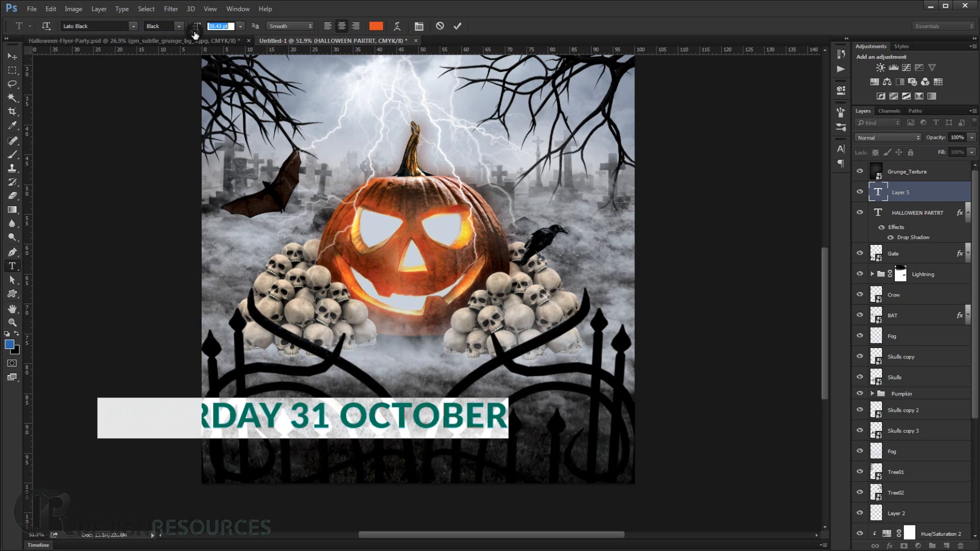
- Center the date line across the flyer over the upper part of the gate and set its size to 28 pt
left_click(12, 56)
left_click_drag(242, 418, 351, 390)
double_click(878, 192)
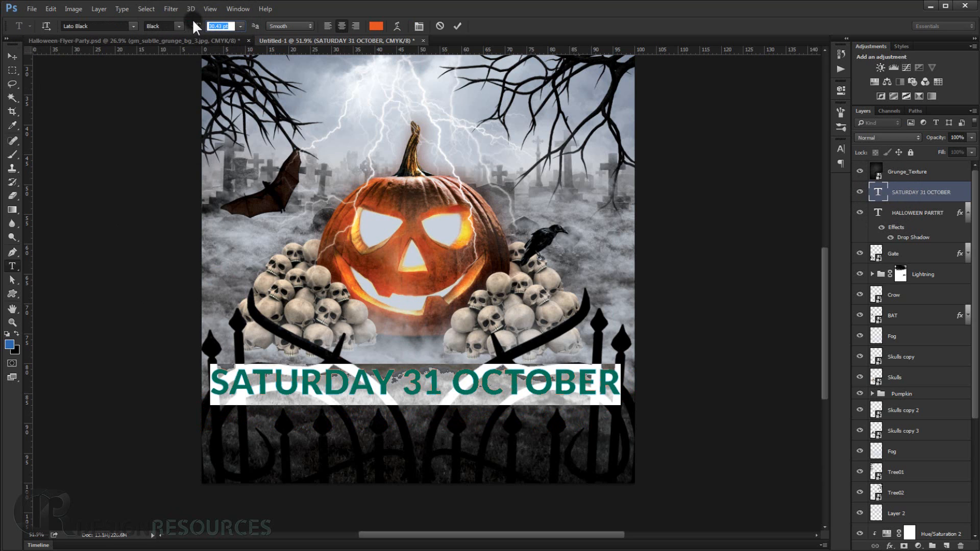
type("28")
key("Return")
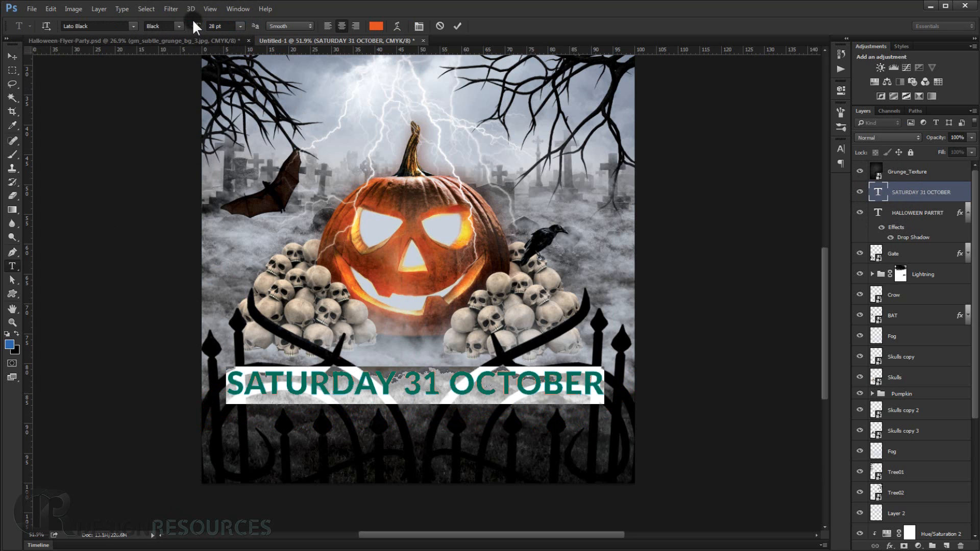
- Duplicate the date line just below the original and restyle the copy as Lato Regular at 19 pt, shifted toward the flyer's left edge
left_click(12, 55)
left_click_drag(370, 386, 360, 423)
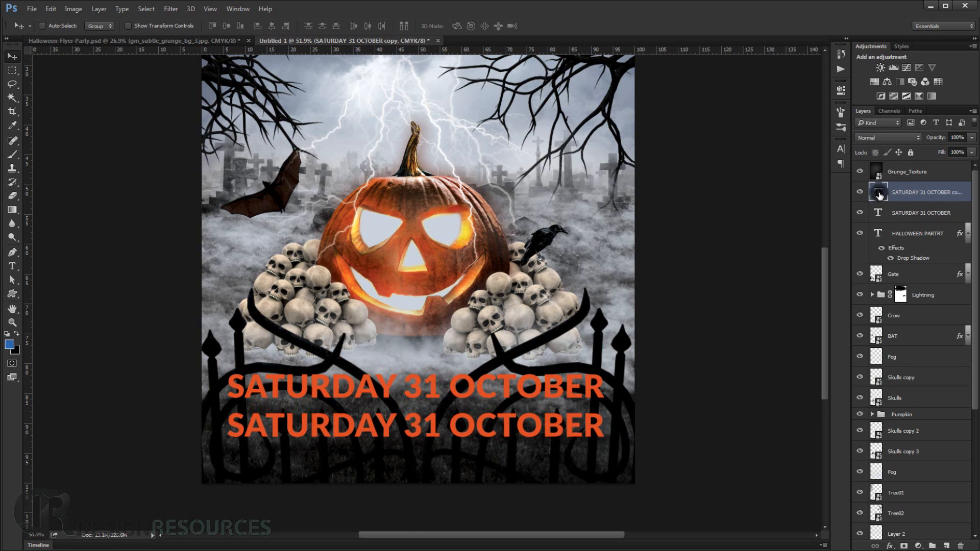
double_click(877, 192)
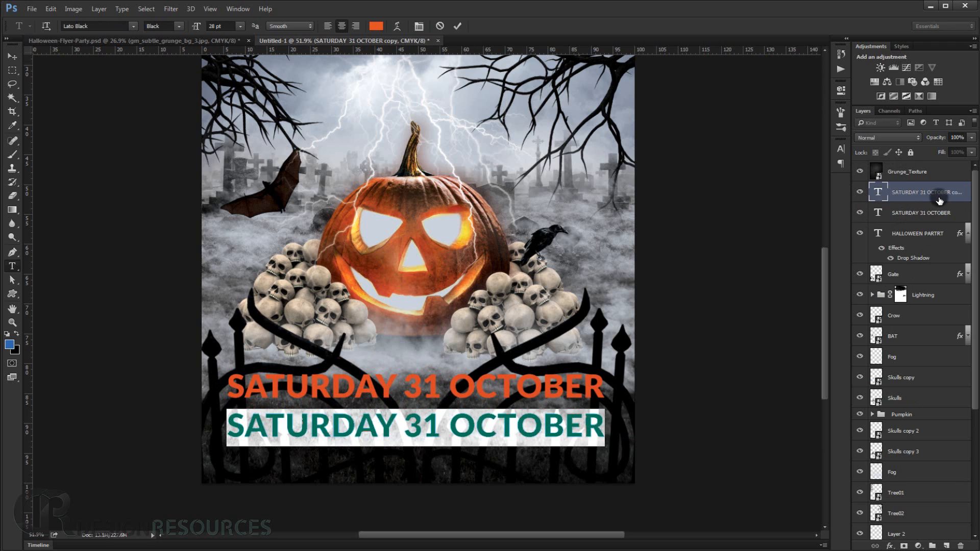
left_click(182, 27)
left_click(193, 127)
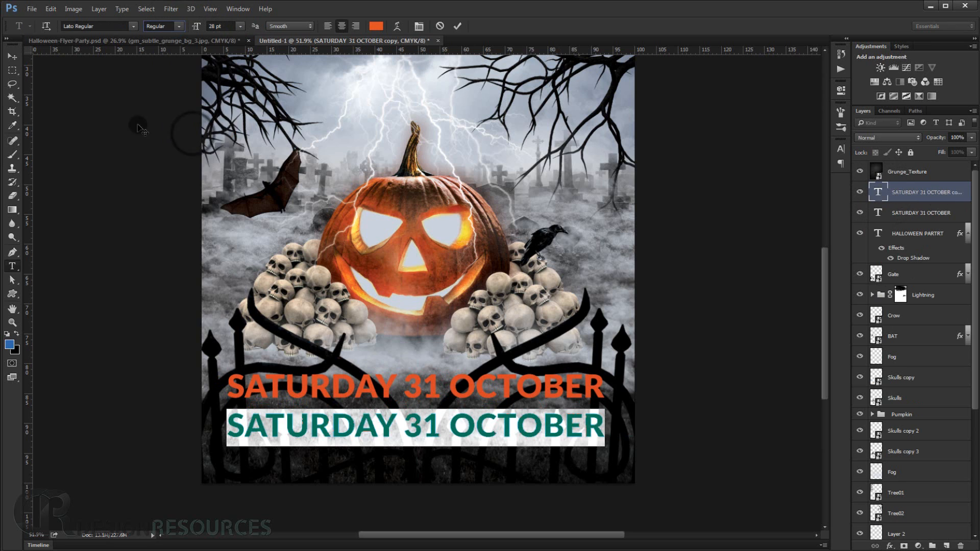
left_click_drag(200, 29, 196, 29)
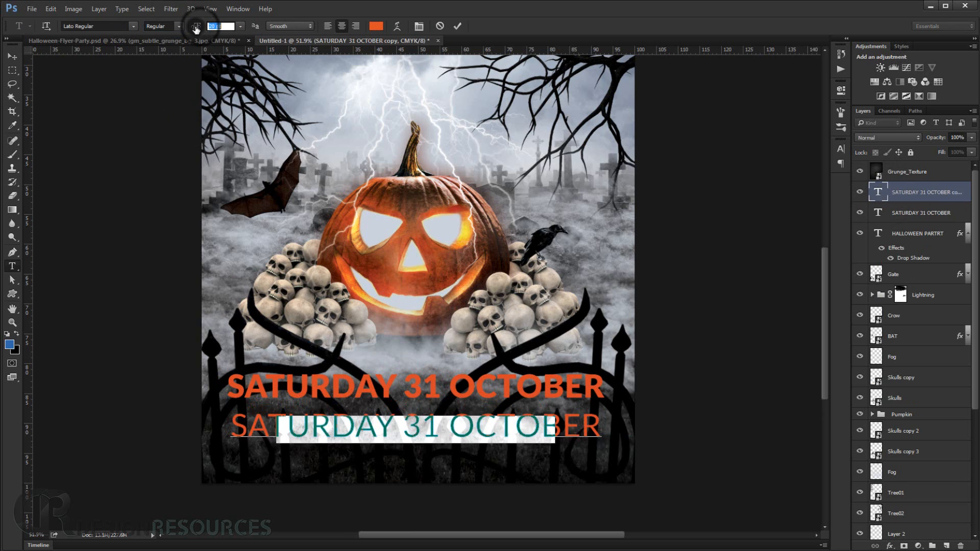
left_click(12, 56)
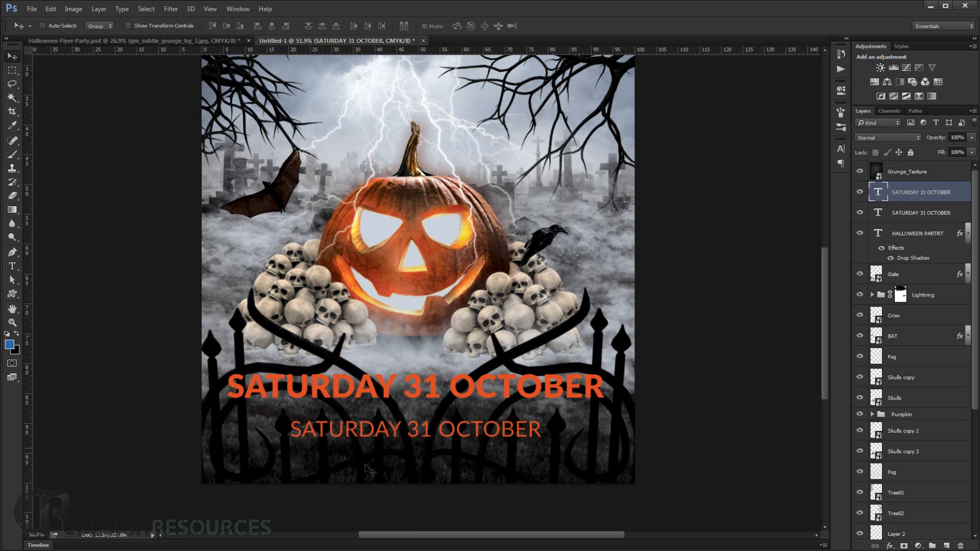
left_click_drag(358, 430, 282, 422)
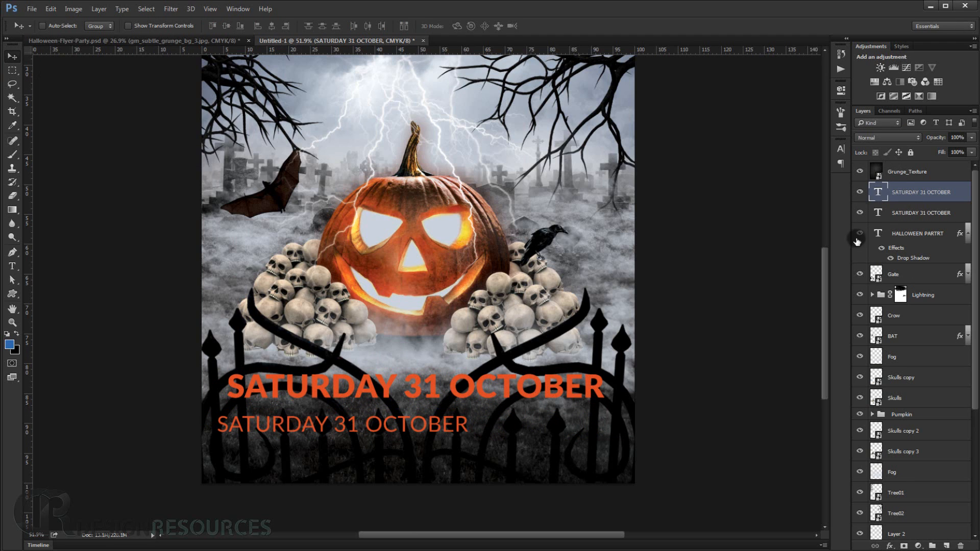
- Replace the duplicated line's text with DOORS OPENS AT 8PM | LOCATION | +21
double_click(879, 192)
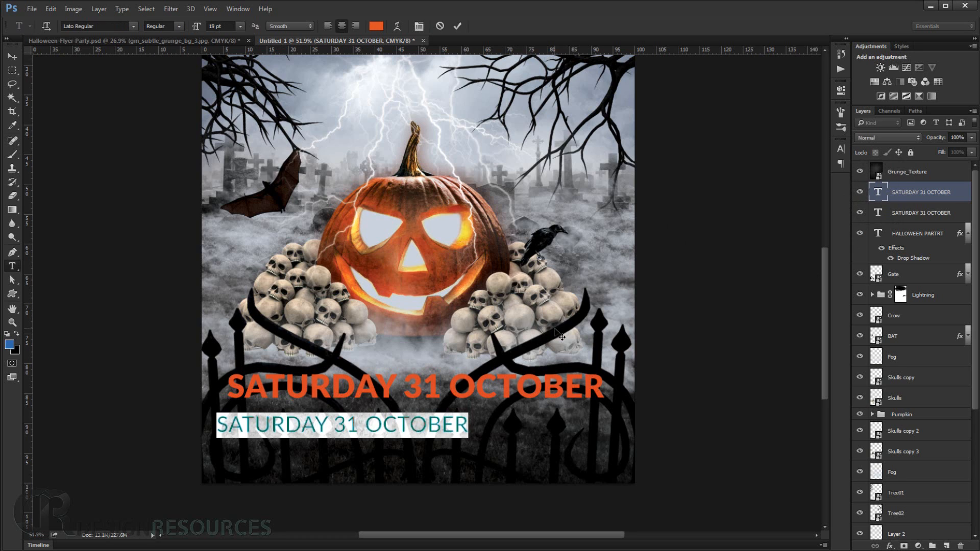
type("DOO")
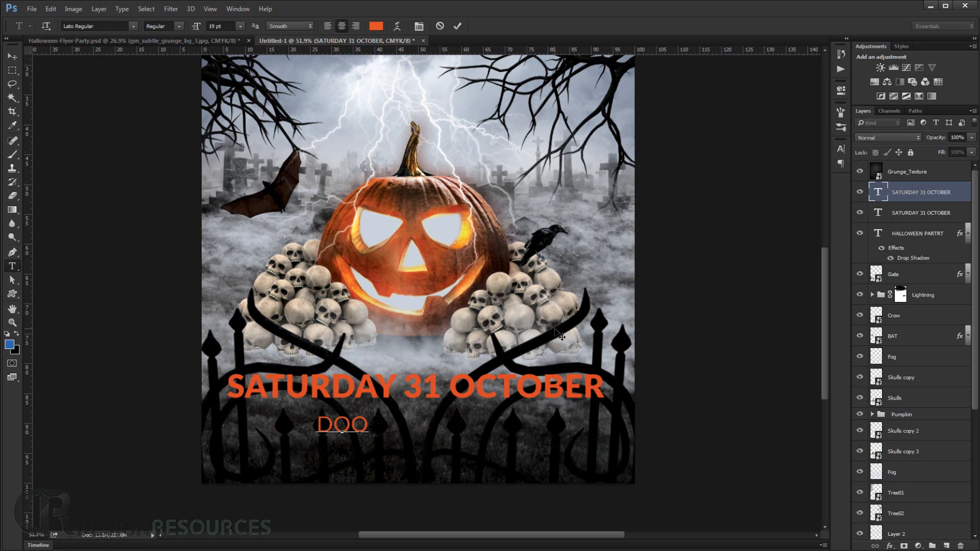
type("RS OP")
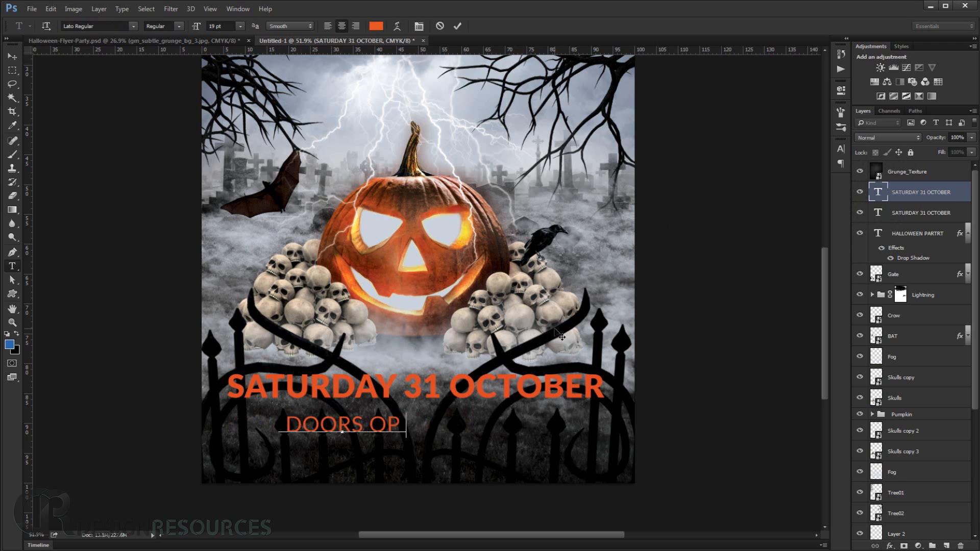
type("ENS")
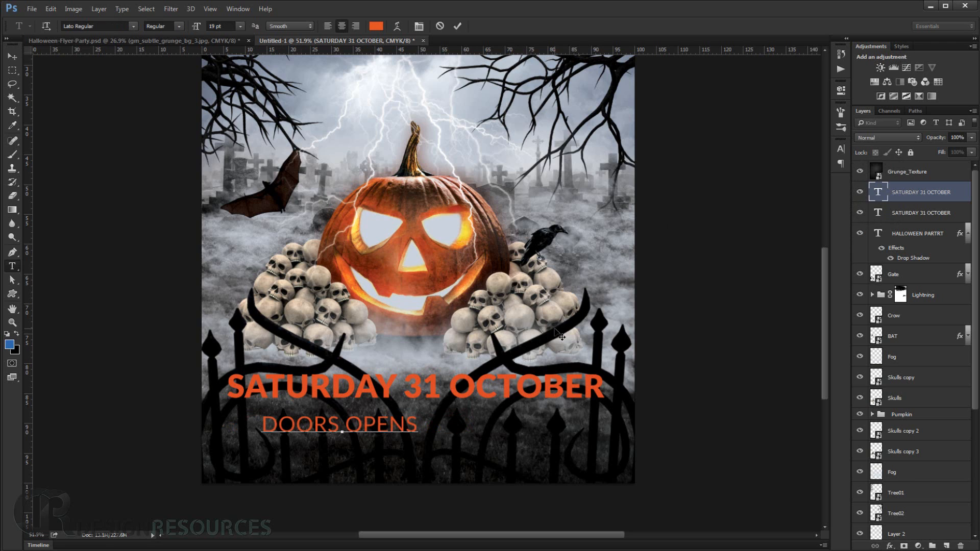
type(" AT ")
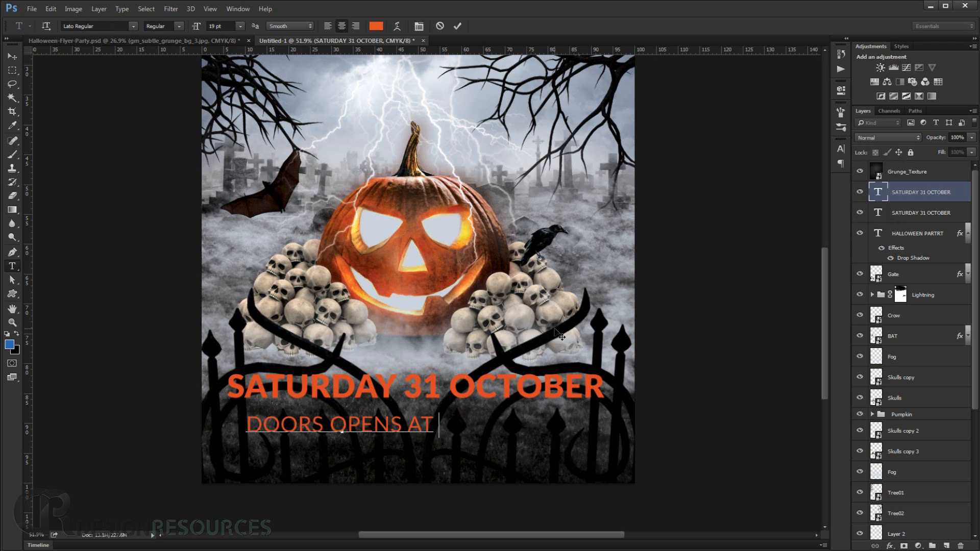
type("8PM  ")
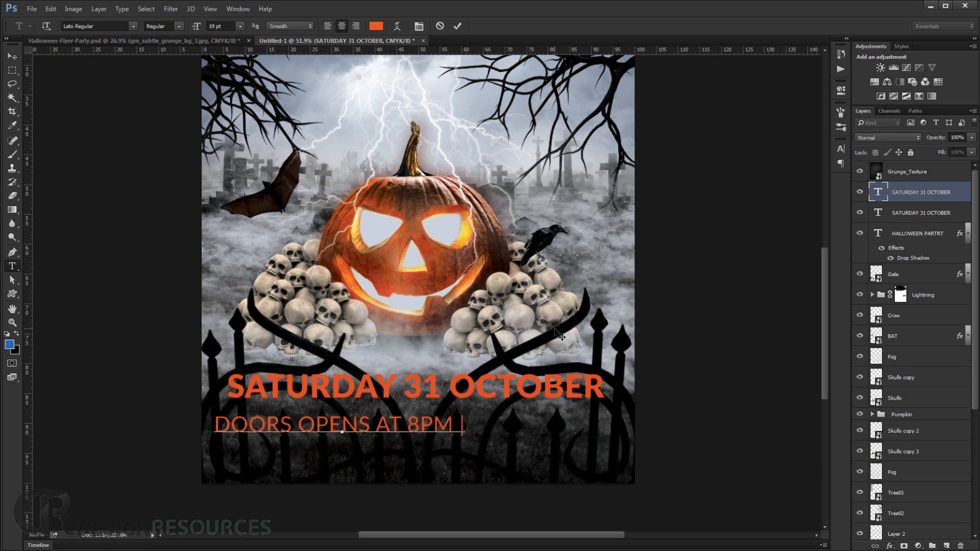
type(" LOCATION")
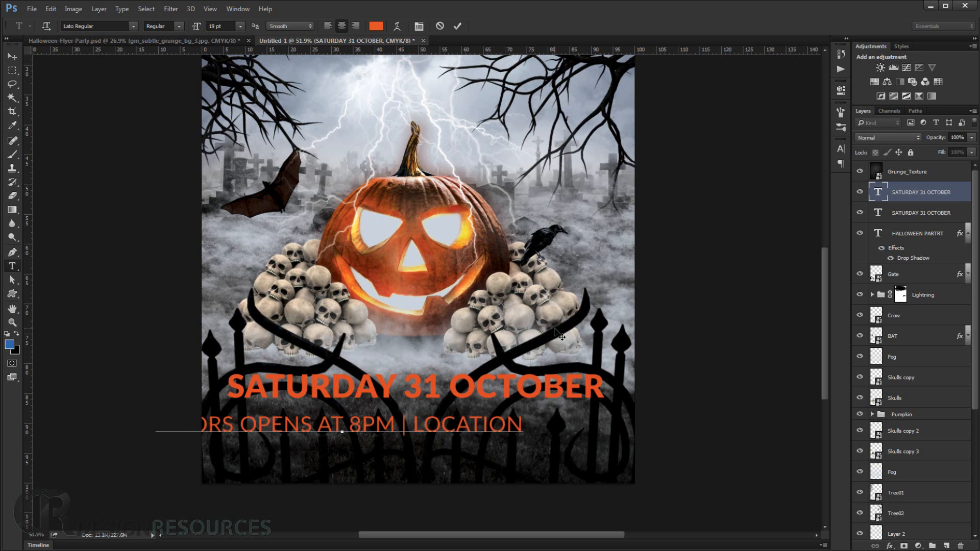
type(" | ")
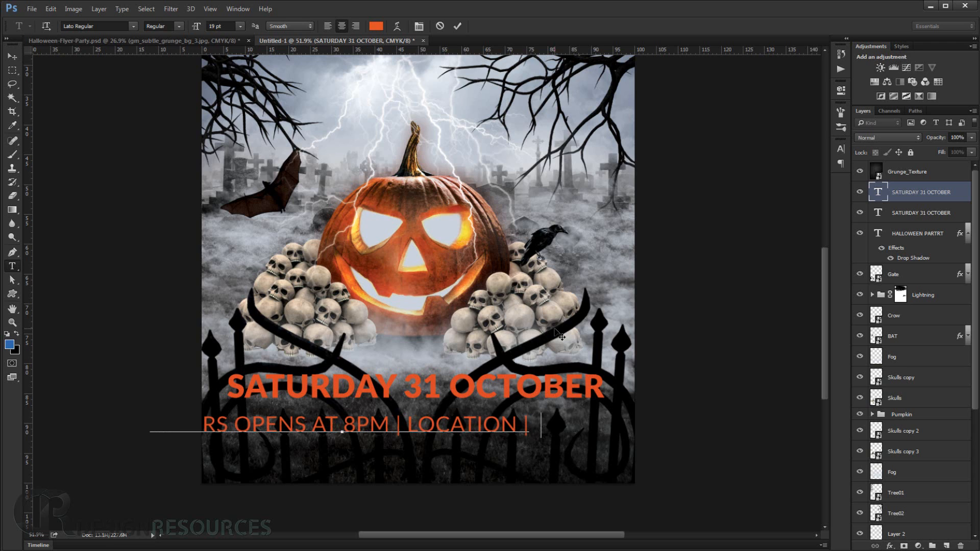
type("+21")
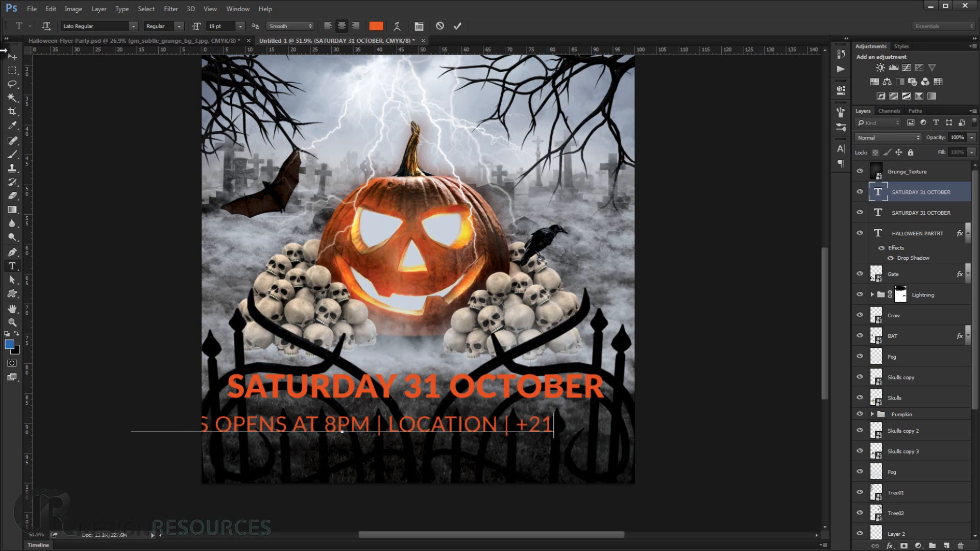
- Center the event details line under the date and reduce its size to 18 pt
left_click(12, 57)
left_click_drag(324, 424, 391, 419)
double_click(878, 191)
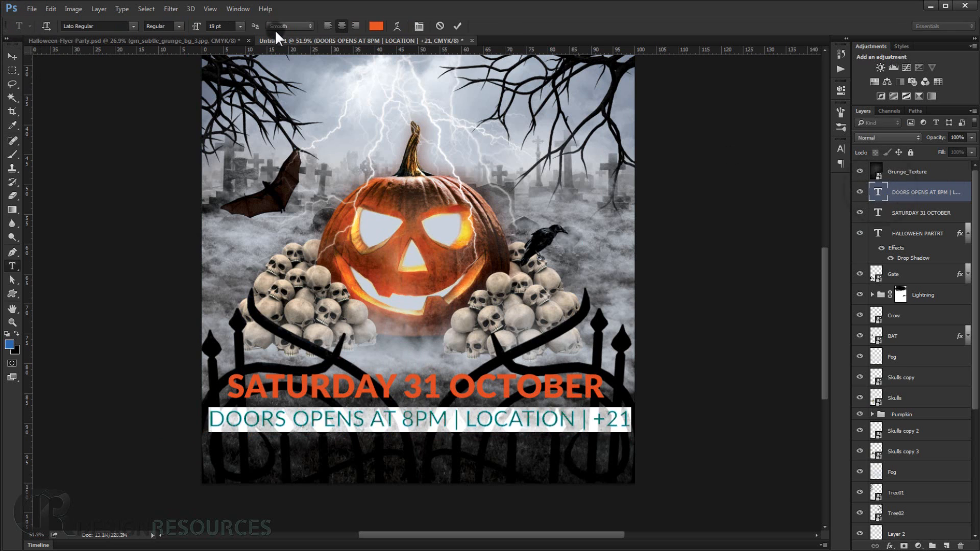
left_click_drag(202, 29, 201, 29)
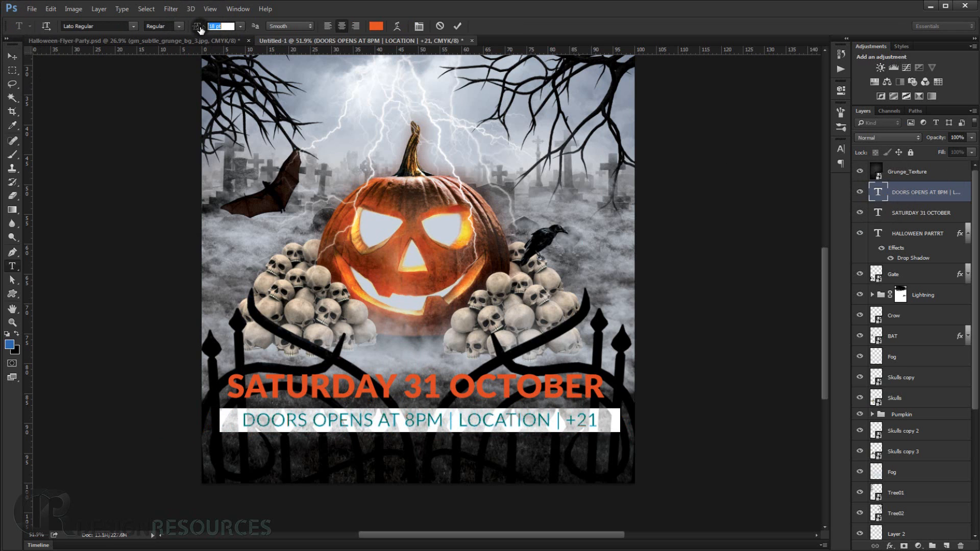
left_click(11, 57)
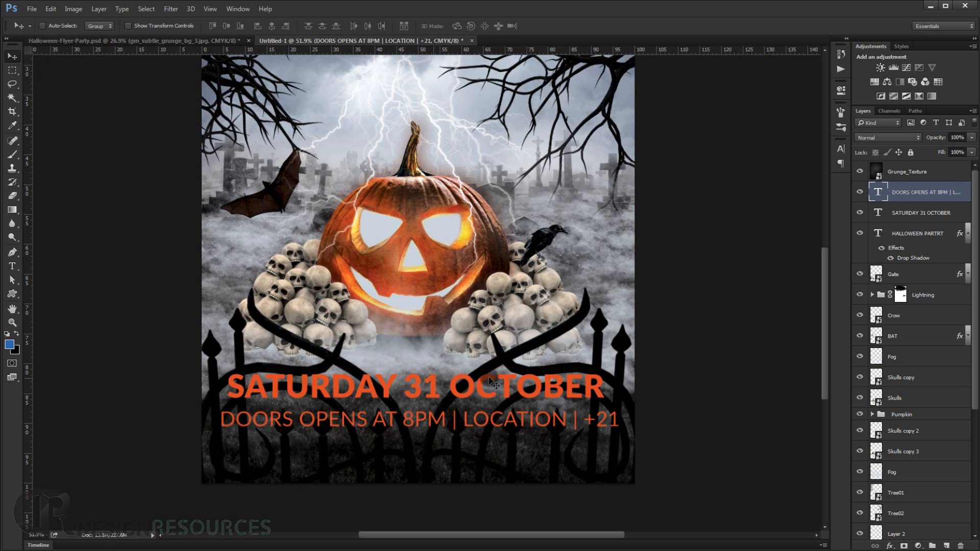
- Copy the title's Drop Shadow effect to the date line and the event details line
left_click_drag(961, 231, 965, 193)
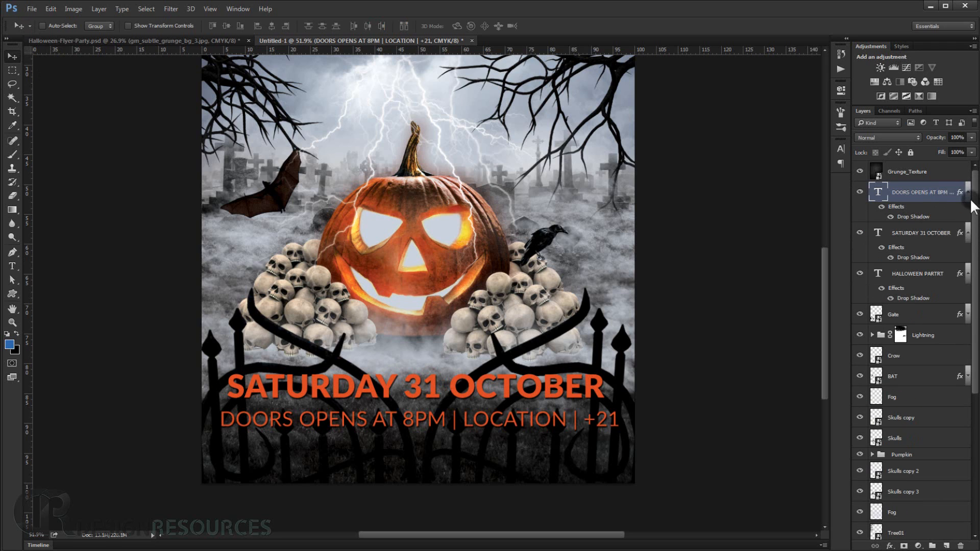
- Recolor the event details line to the golden orange c2882c
double_click(877, 191)
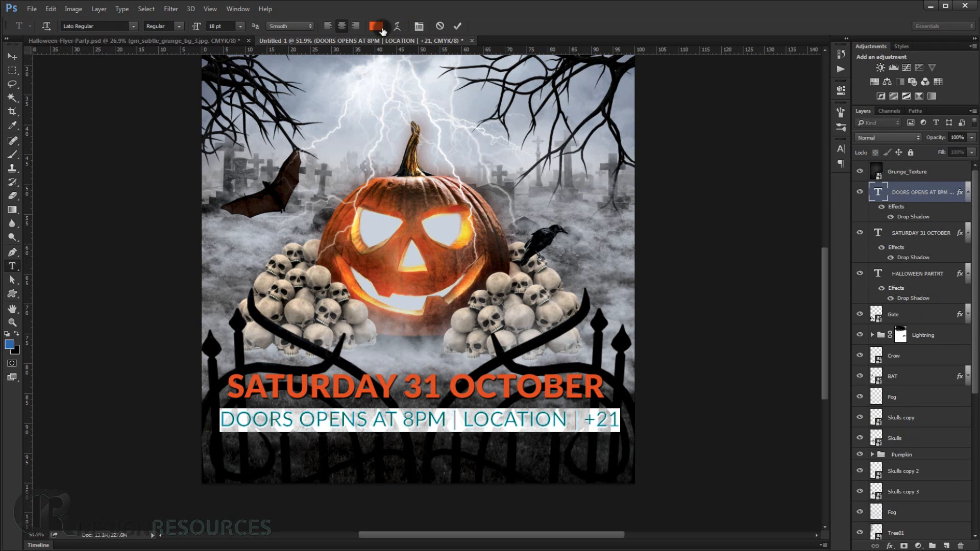
left_click(380, 28)
left_click(796, 395)
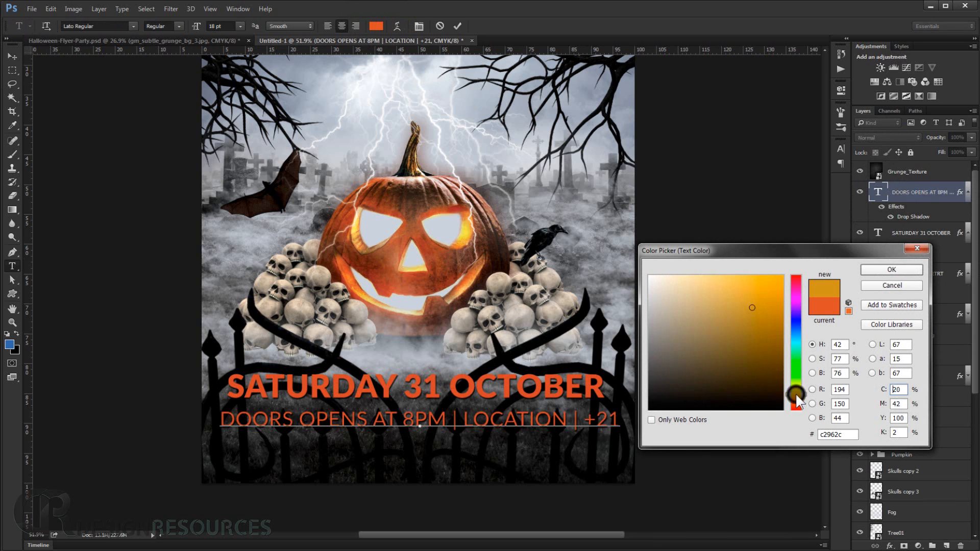
left_click_drag(796, 395, 796, 398)
left_click(891, 269)
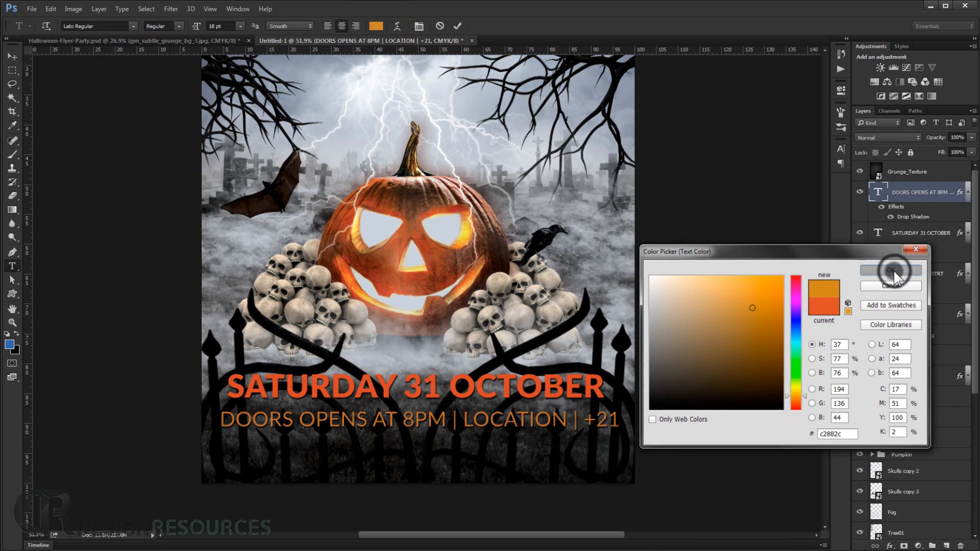
left_click(12, 58)
- Transform the date and event details lines together, nudging them slightly down toward the flyer's lower edge and a little to the left
scroll(525, 350, "down", 10)
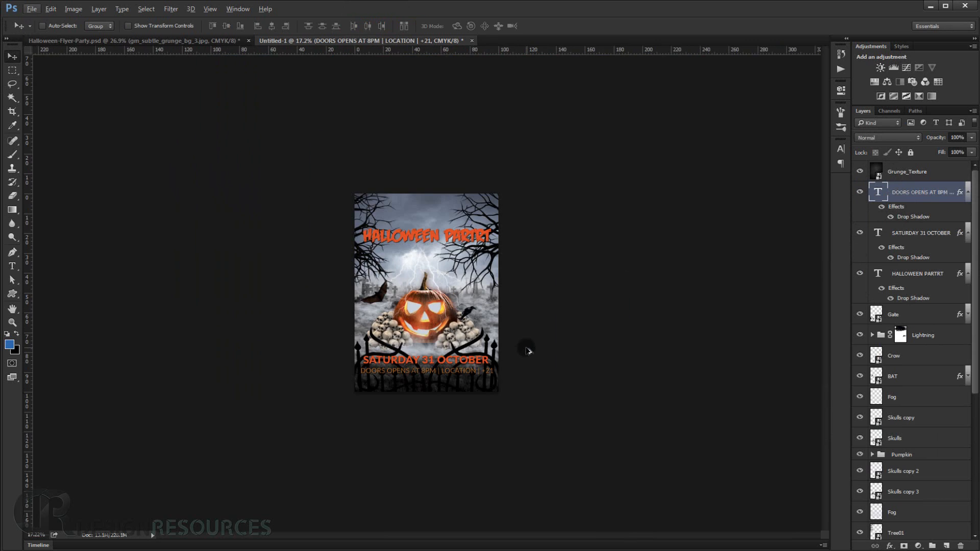
scroll(523, 379, "up", 4)
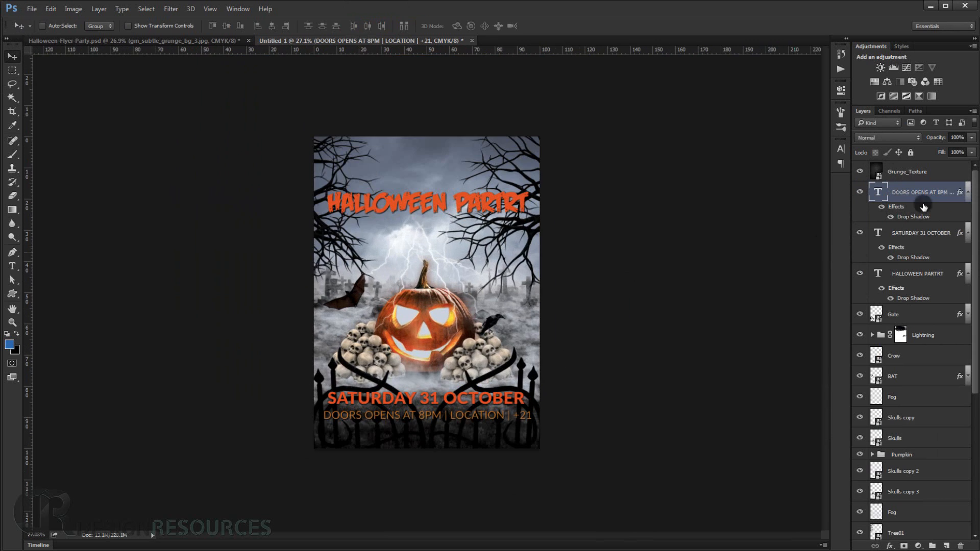
left_click(937, 234, "ctrl")
key("ctrl+t")
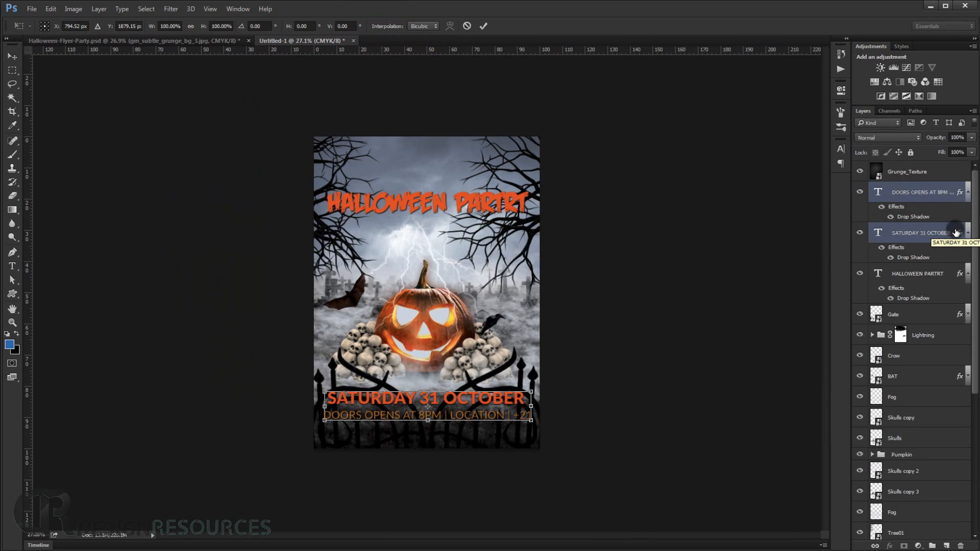
key("Down")
key("Down")
key("Down")
key("Down")
key("Down")
key("Down")
key("Down")
key("Down")
key("Down")
key("Down")
key("Down")
key("Left")
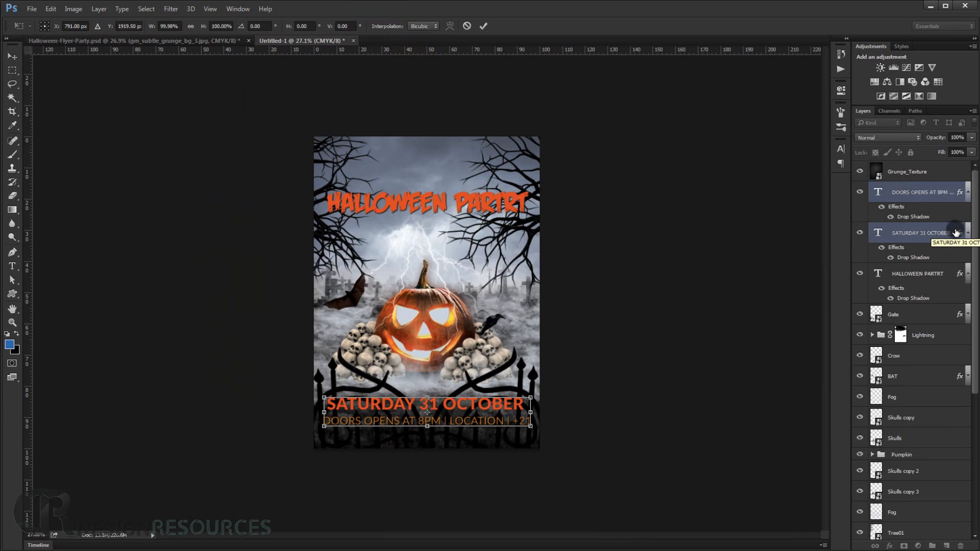
key("Left")
key("Left")
key("Return")
key("ctrl+0")
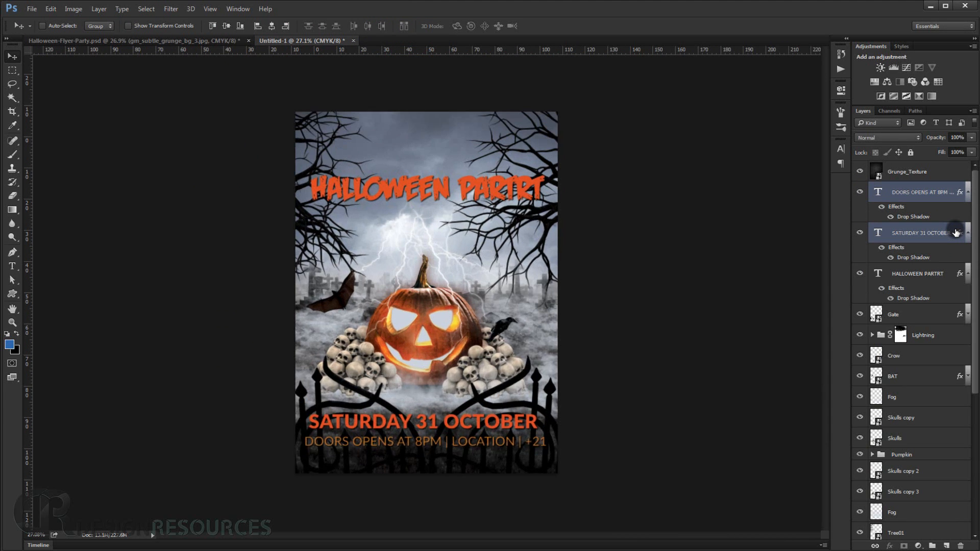
scroll(623, 433, "down", 4)
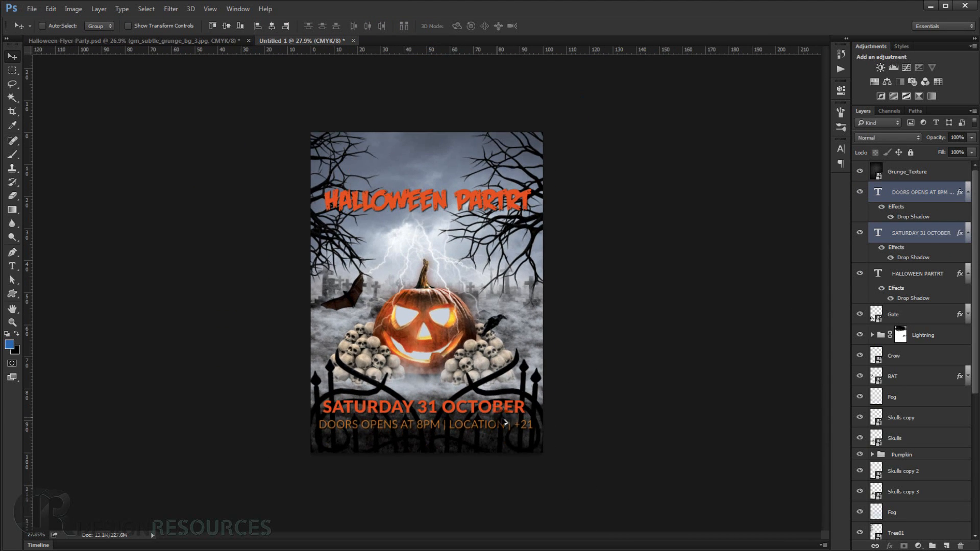
scroll(502, 389, "up", 4)
scroll(462, 391, "down", 2)
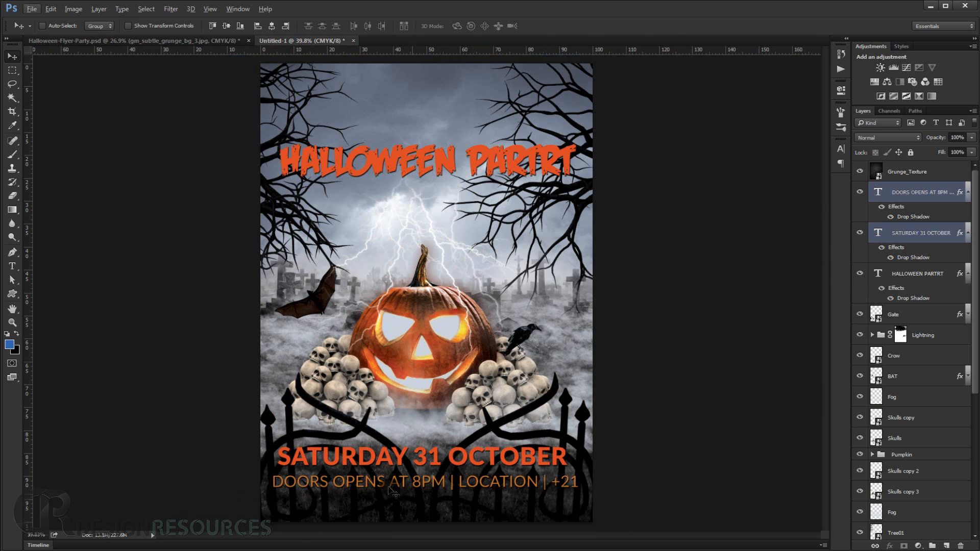
scroll(390, 490, "up", 3)
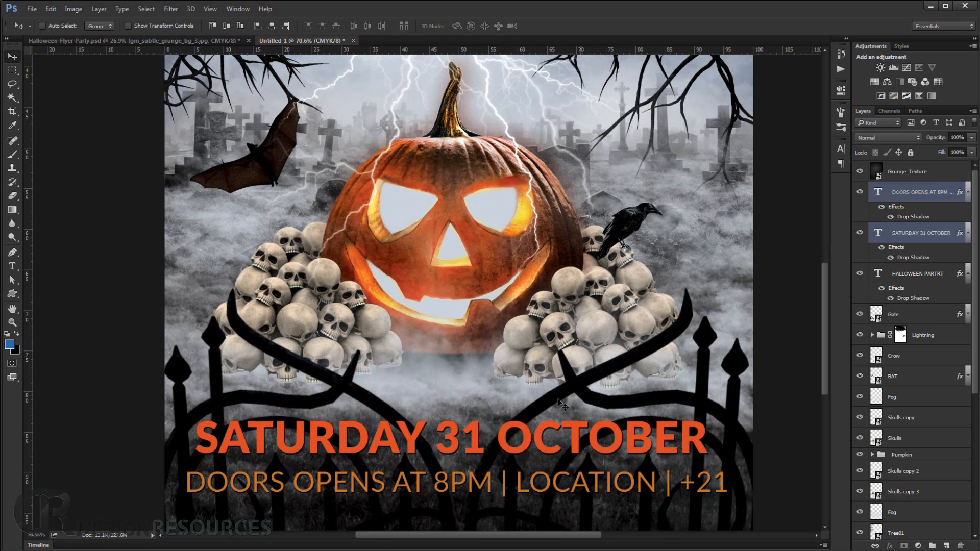
- Collapse the effects lists of the three text layers
left_click(962, 274)
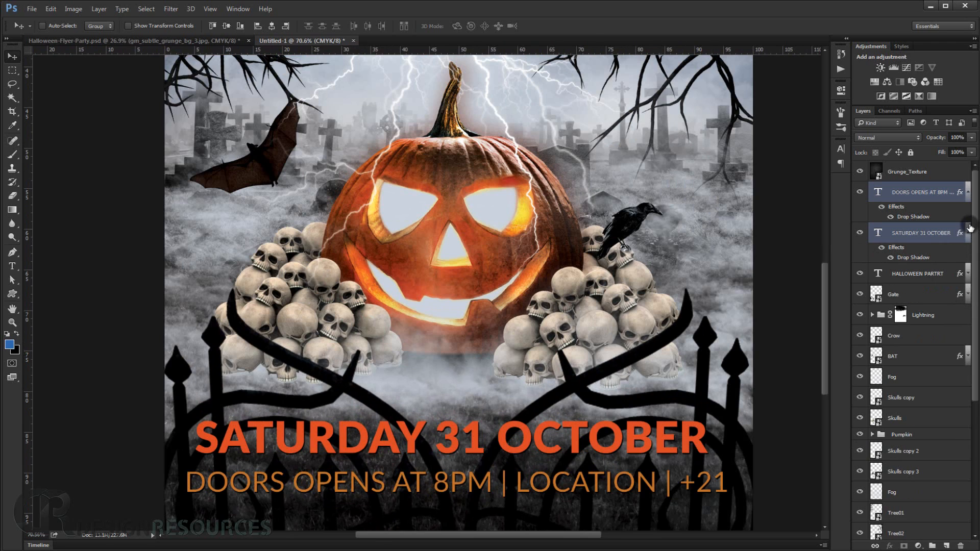
left_click(968, 192)
left_click(968, 212)
- Apply a slight Gaussian Blur to the Gate layer as a smart filter
left_click(934, 254)
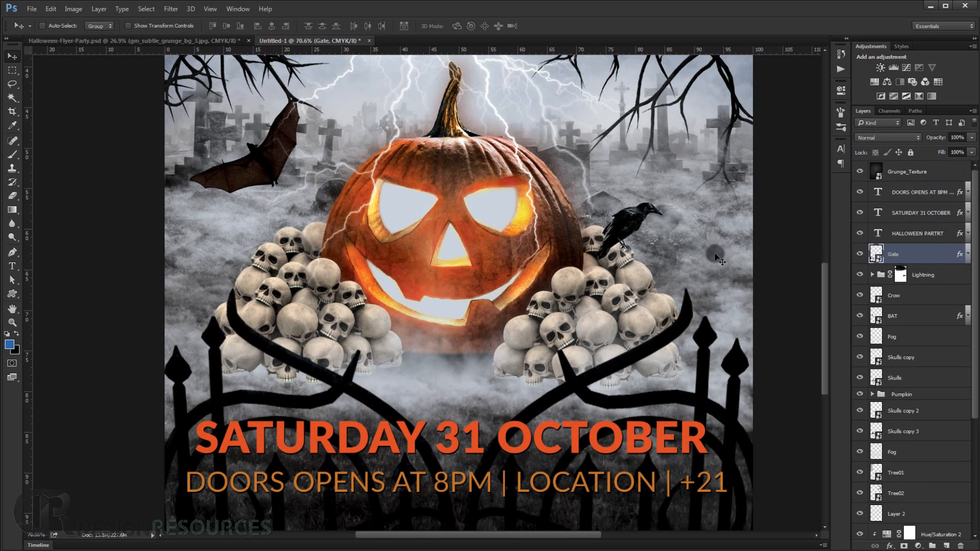
left_click(178, 9)
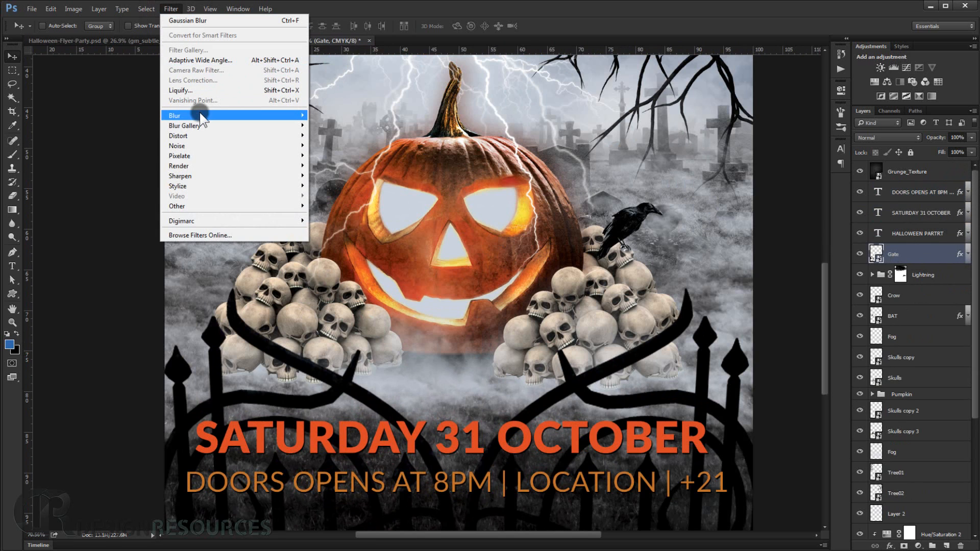
mouse_move(225, 115)
left_click(341, 154)
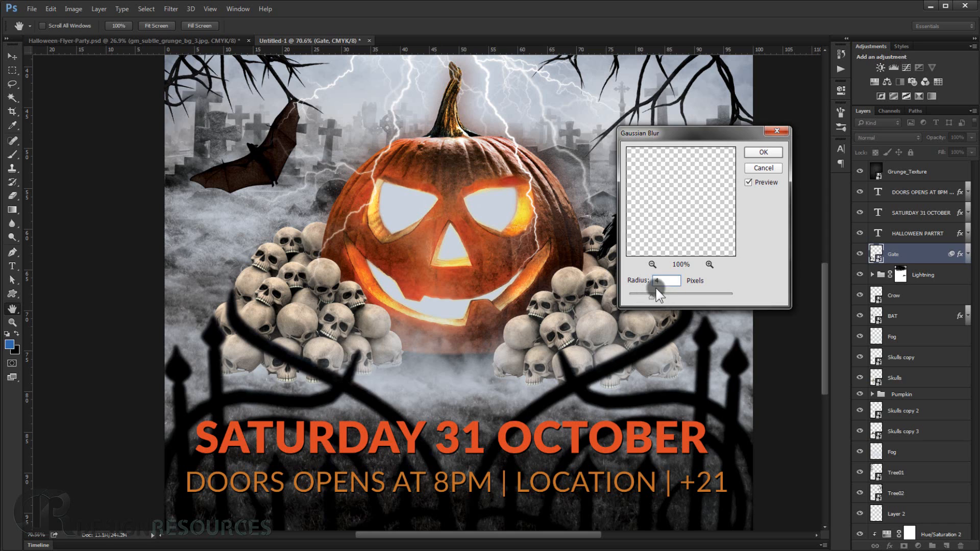
left_click(670, 278)
key("Return")
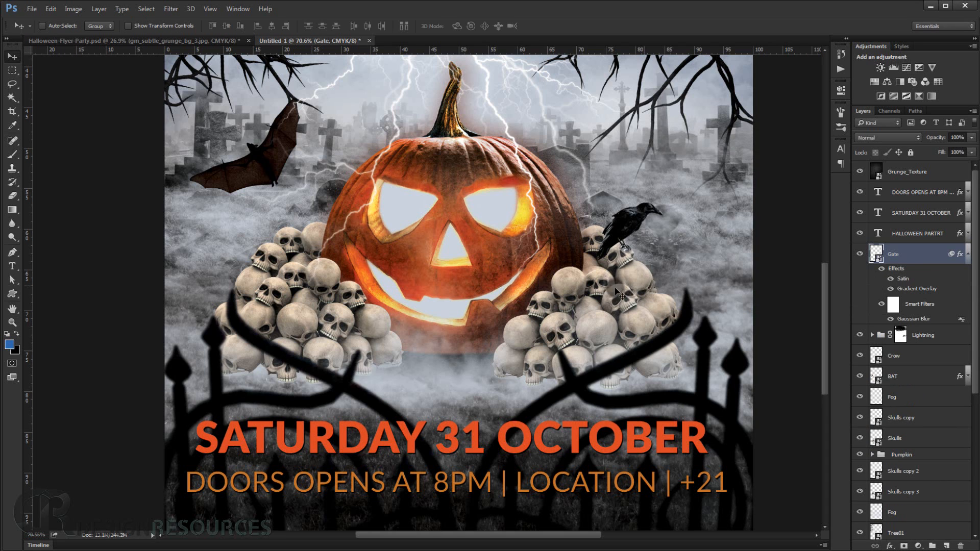
- Collapse the Gate layer's effects list and review the softened gate, pumpkin and text from the whole flyer to close up
scroll(437, 346, "down", 5)
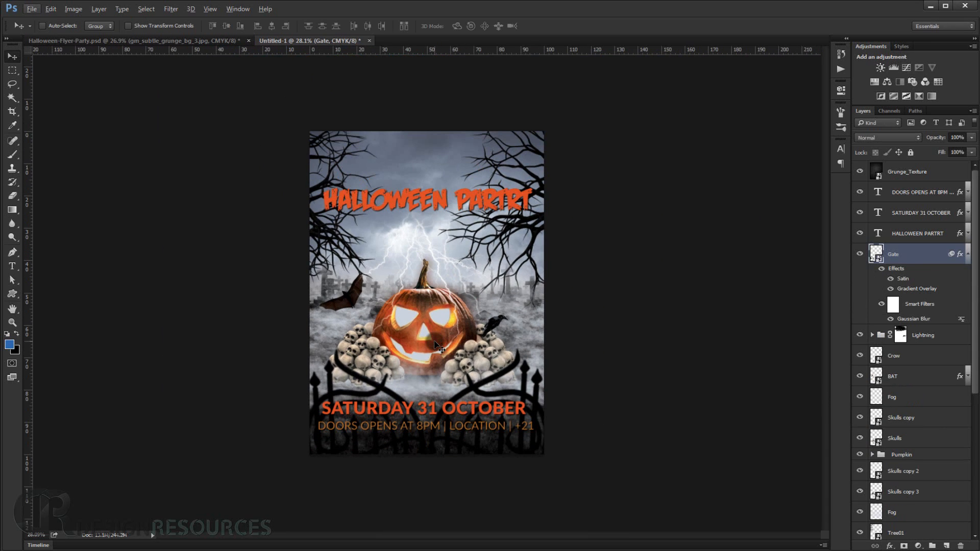
key("ctrl")
key("ctrl+0")
scroll(471, 299, "down", 3)
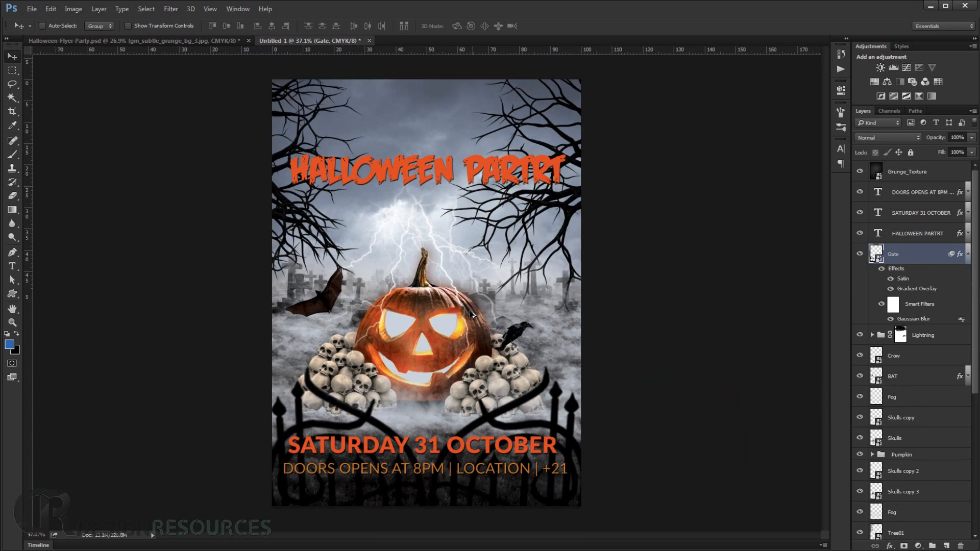
scroll(470, 312, "up", 3)
scroll(474, 316, "up", 1)
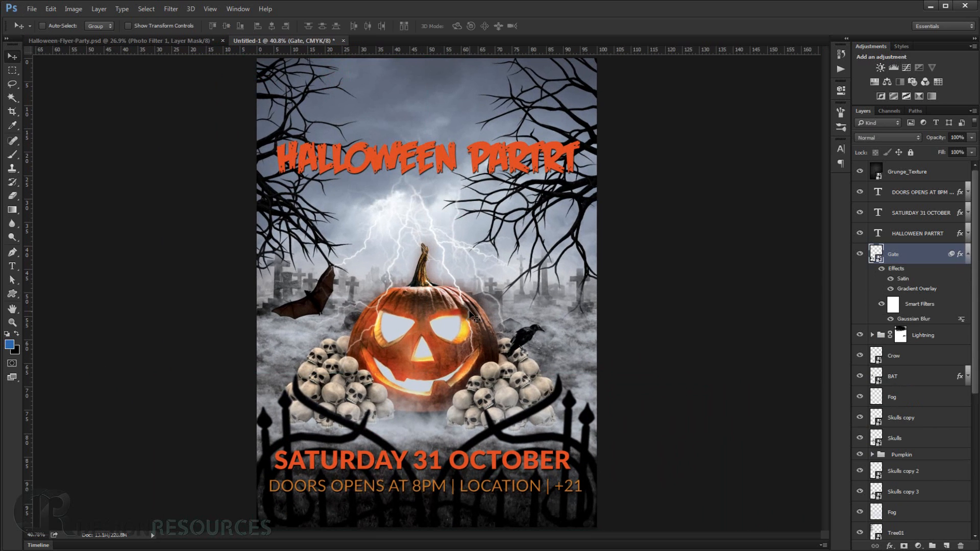
left_click(968, 256)
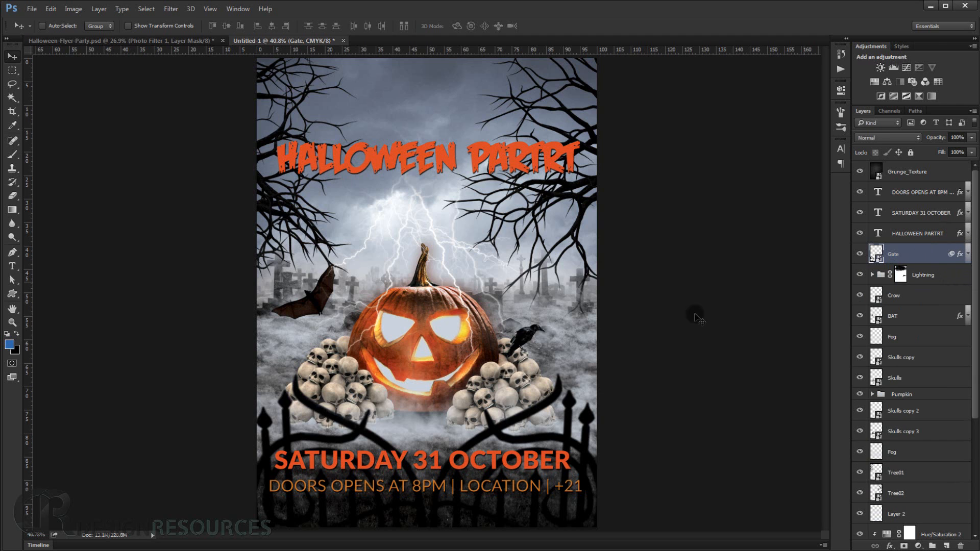
scroll(534, 434, "down", 5)
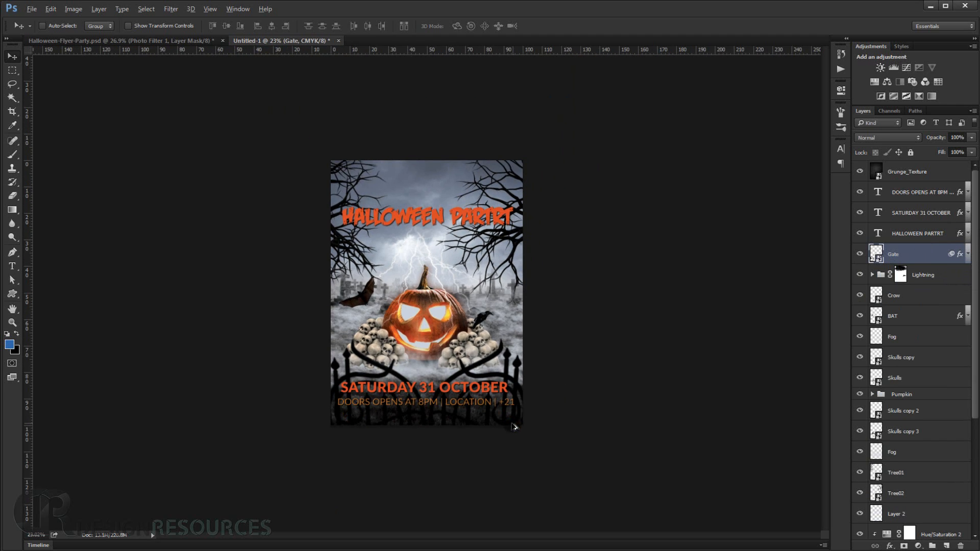
scroll(513, 426, "up", 5)
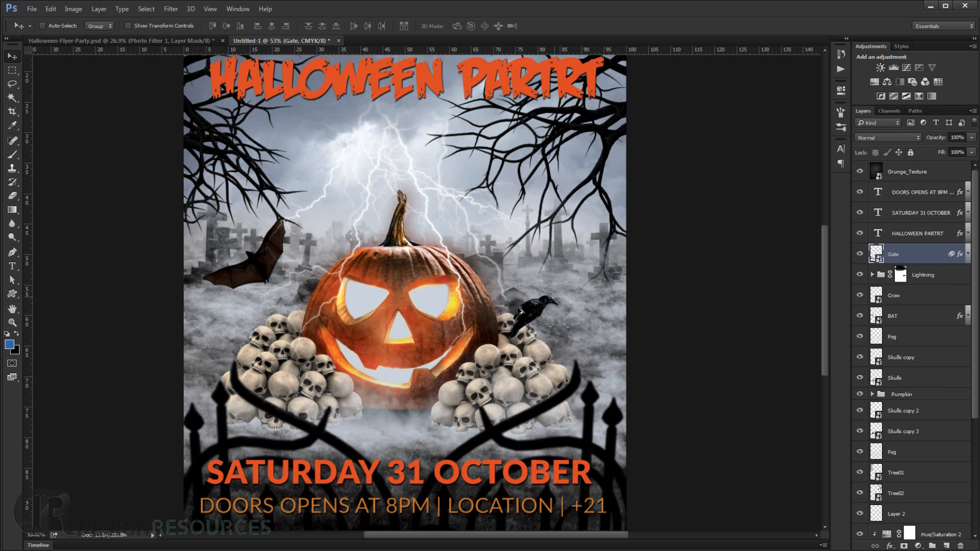
scroll(408, 306, "up", 3)
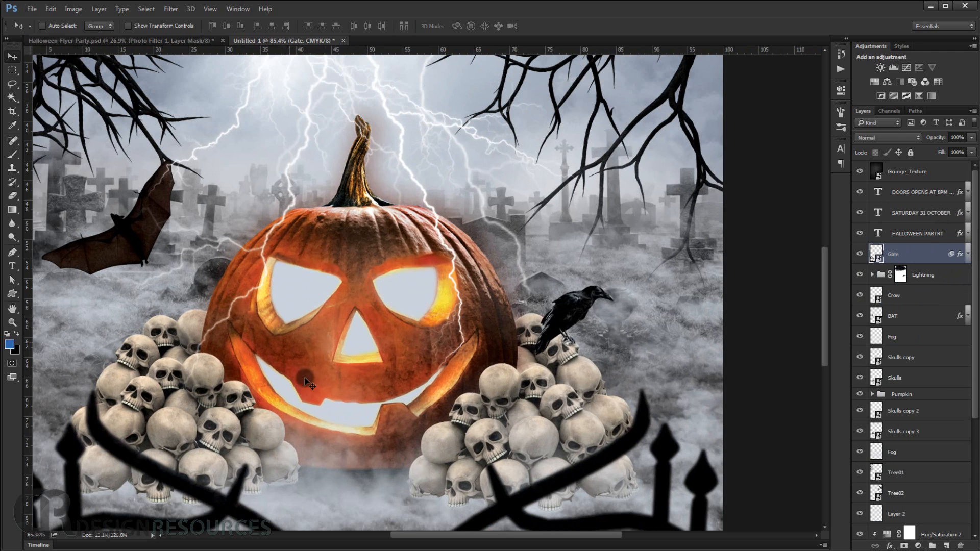
scroll(309, 383, "down", 4)
- Add a new layer above Grunge_Texture and set its blend mode to Hard Light
left_click(930, 178)
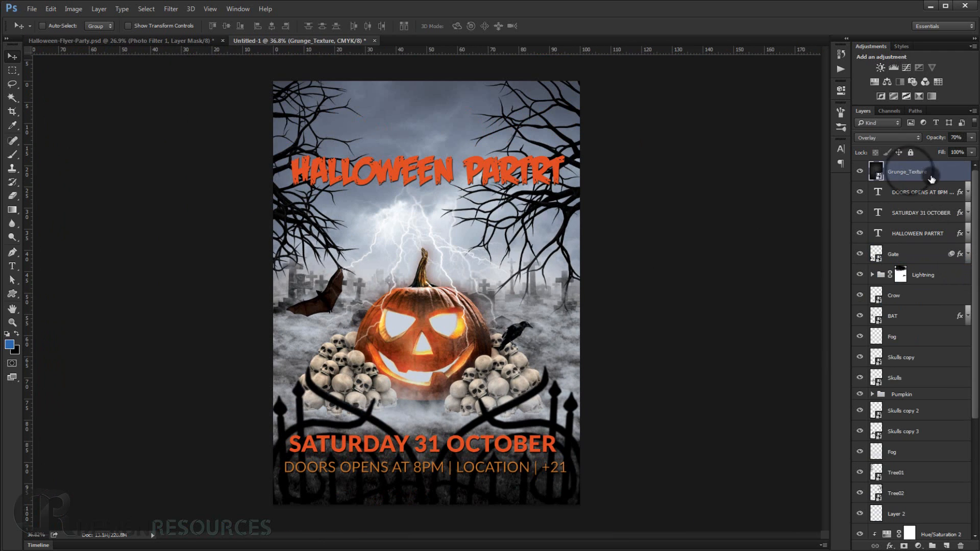
left_click(947, 546)
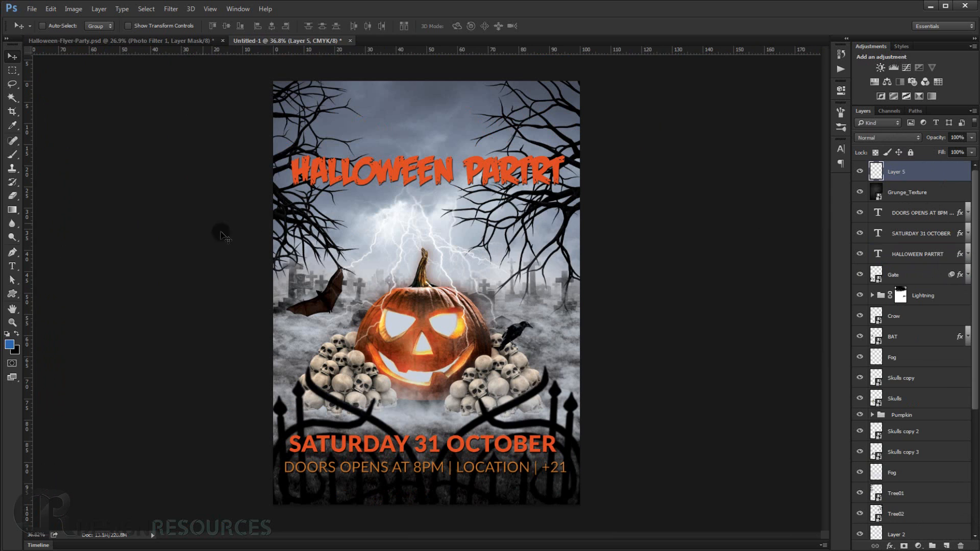
left_click(892, 134)
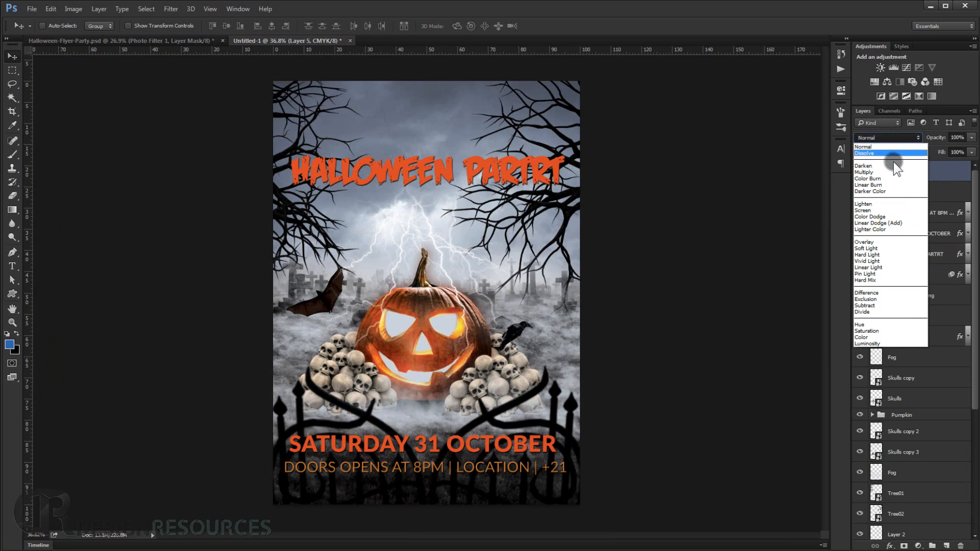
left_click(877, 255)
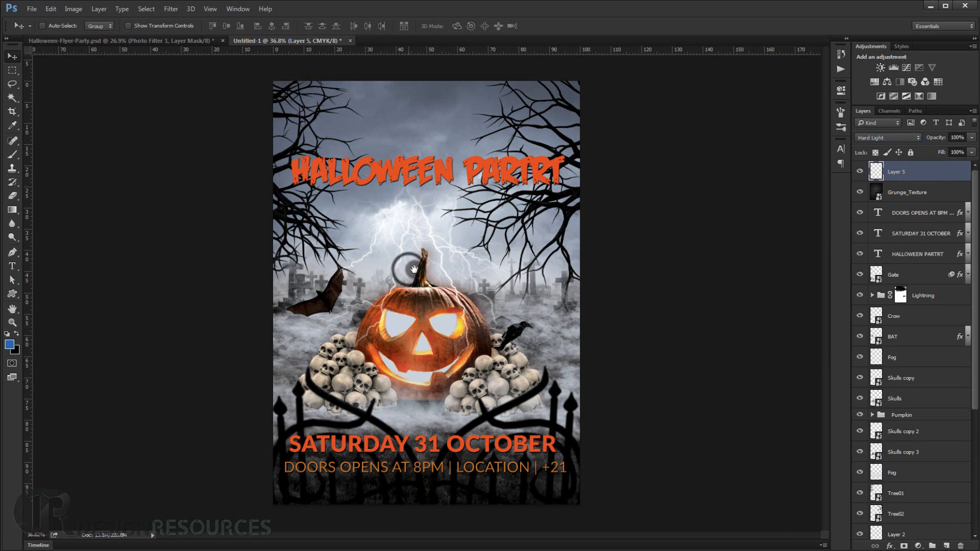
- Set the foreground color to the dark orange b46d1a
left_click(9, 345)
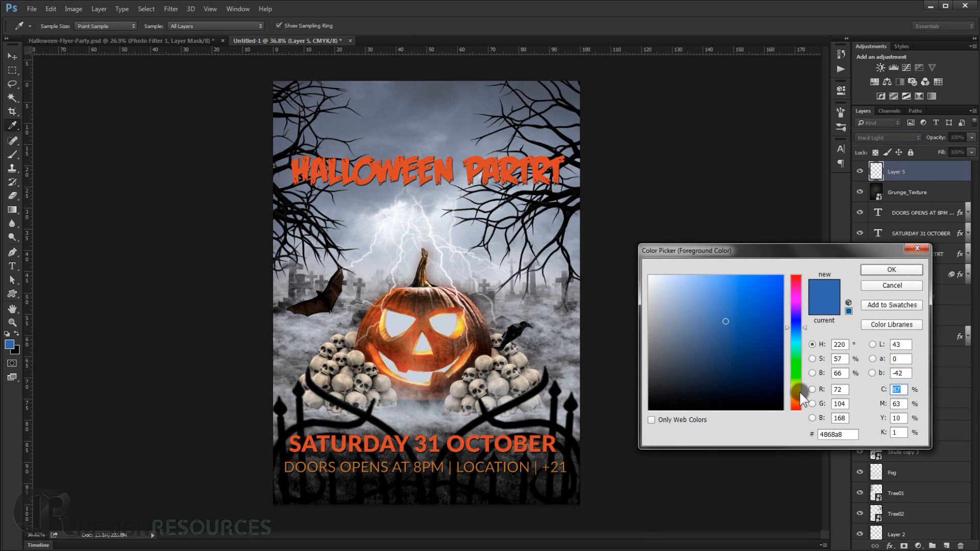
left_click(799, 397)
left_click(765, 340)
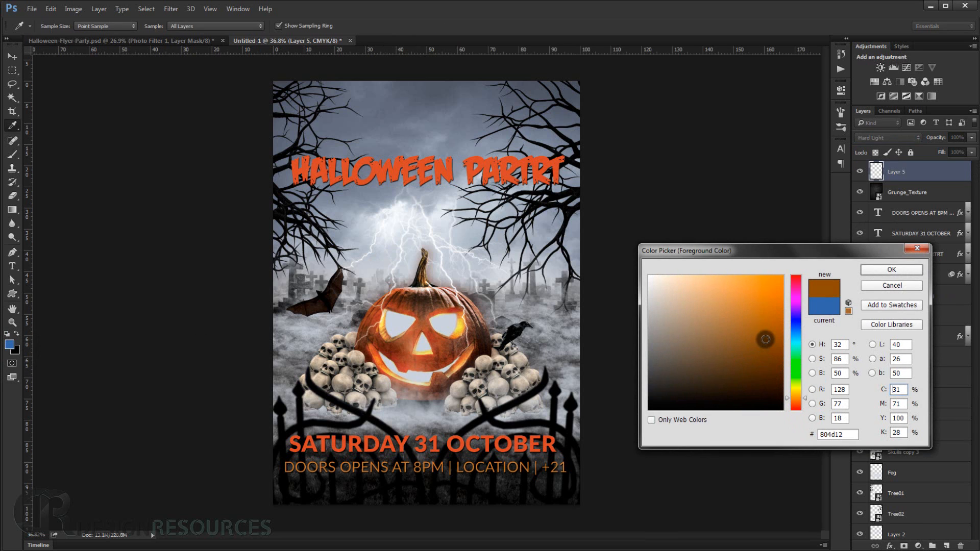
left_click_drag(765, 340, 765, 320)
left_click(891, 270)
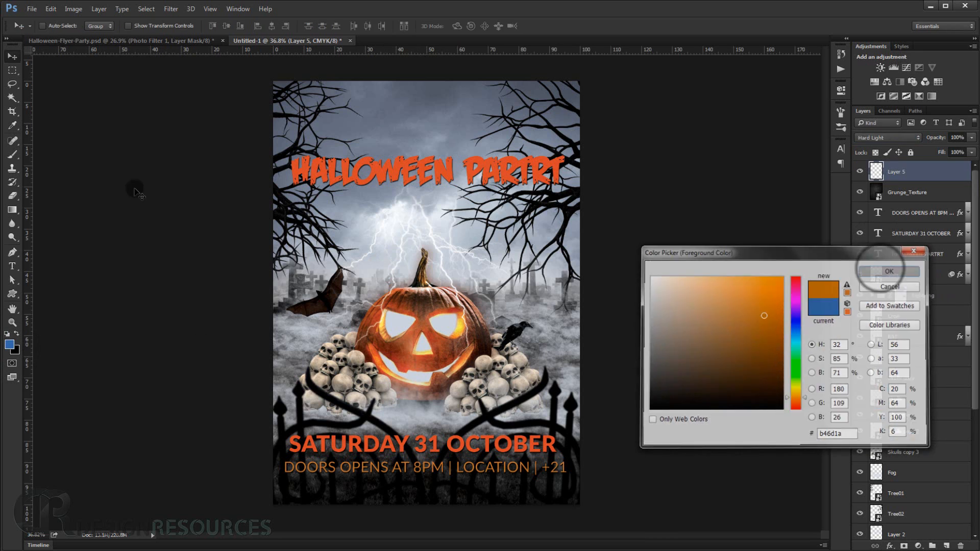
- Switch to the Brush tool with the soft round 100 px brush preset
left_click(12, 153)
right_click(384, 253)
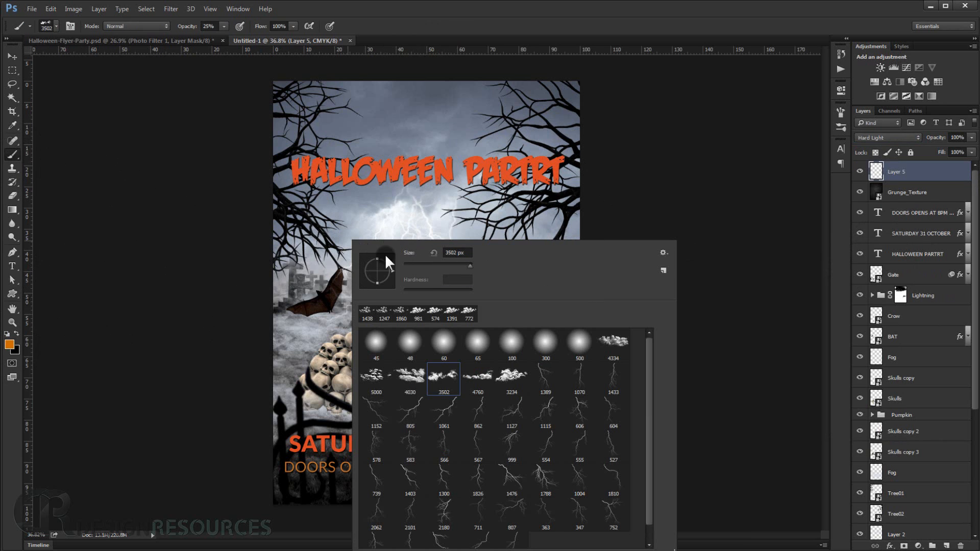
left_click(511, 351)
left_click(495, 21)
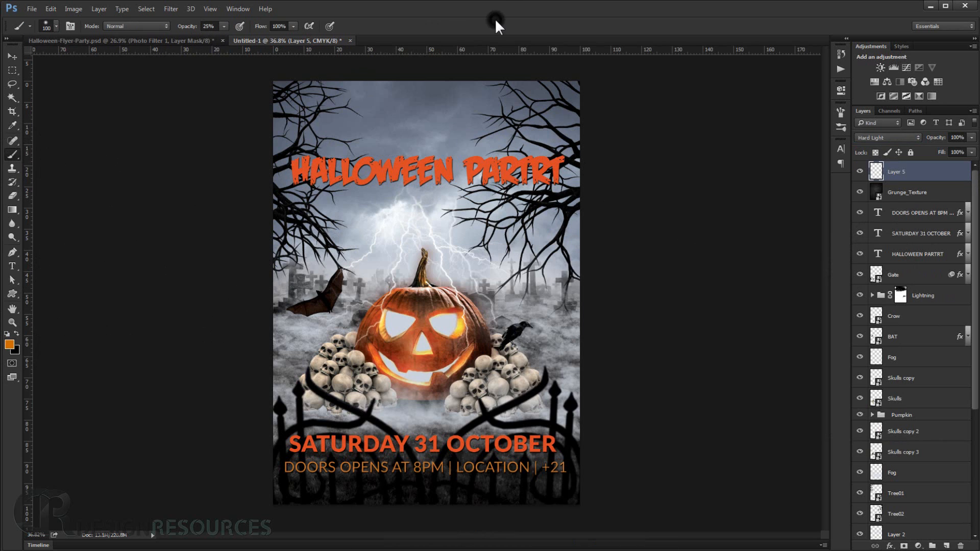
- Enlarge the brush to about 221 px at 51% opacity and paint an orange glow over the pumpkin's left eye
scroll(428, 271, "up", 3)
scroll(381, 370, "up", 1)
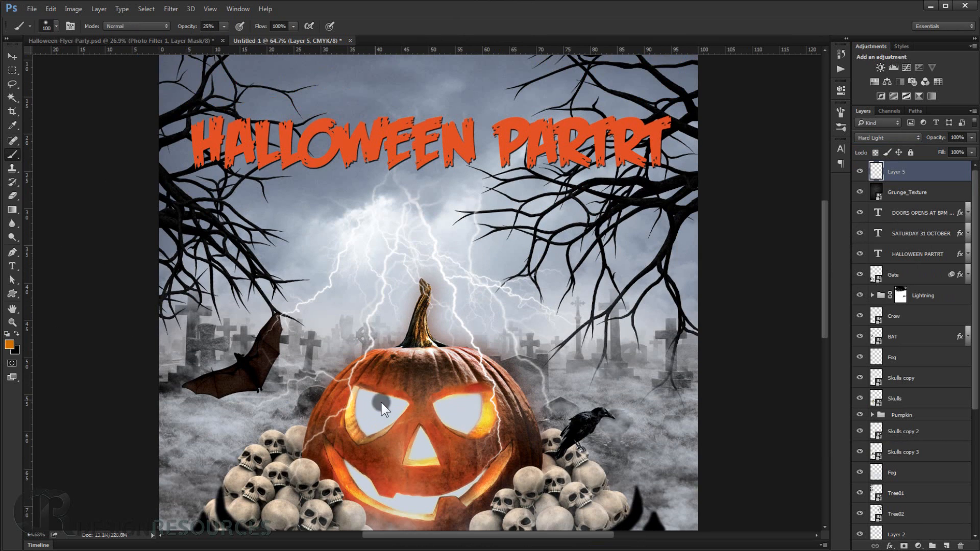
left_click_drag(377, 400, 395, 407)
scroll(395, 406, "up", 2)
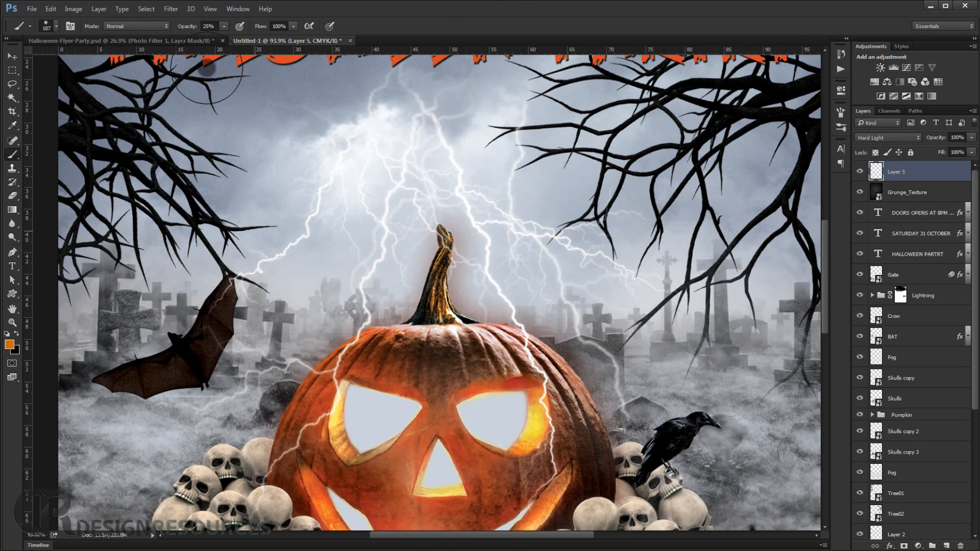
left_click_drag(191, 27, 205, 27)
scroll(429, 412, "down", 1)
mouse_move(382, 392)
left_mouse_down()
mouse_move(365, 391)
mouse_move(360, 354)
mouse_move(405, 364)
mouse_move(367, 376)
mouse_move(393, 381)
left_mouse_up()
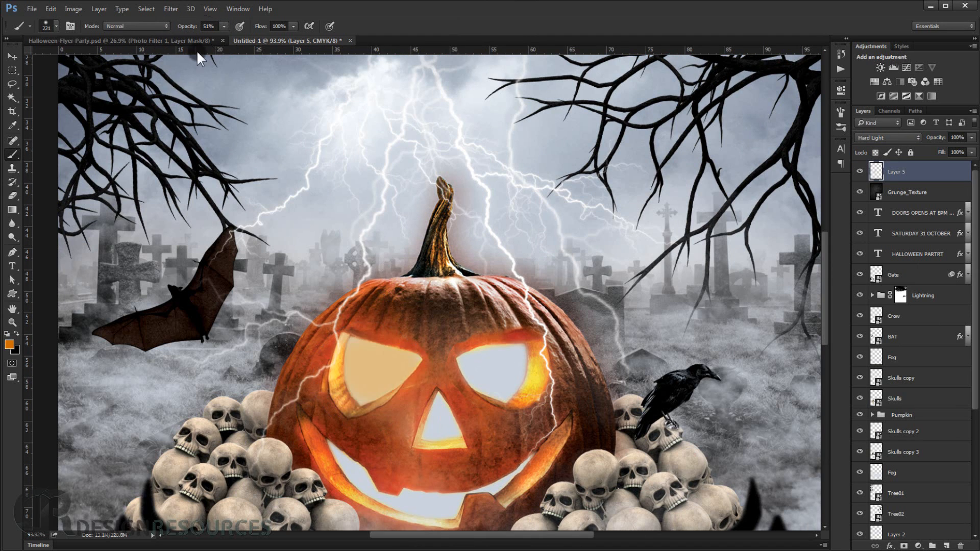
- Lower the brush opacity to 32% and build up the orange glow over the pumpkin's left eye
left_click_drag(189, 29, 178, 29)
left_click(374, 370)
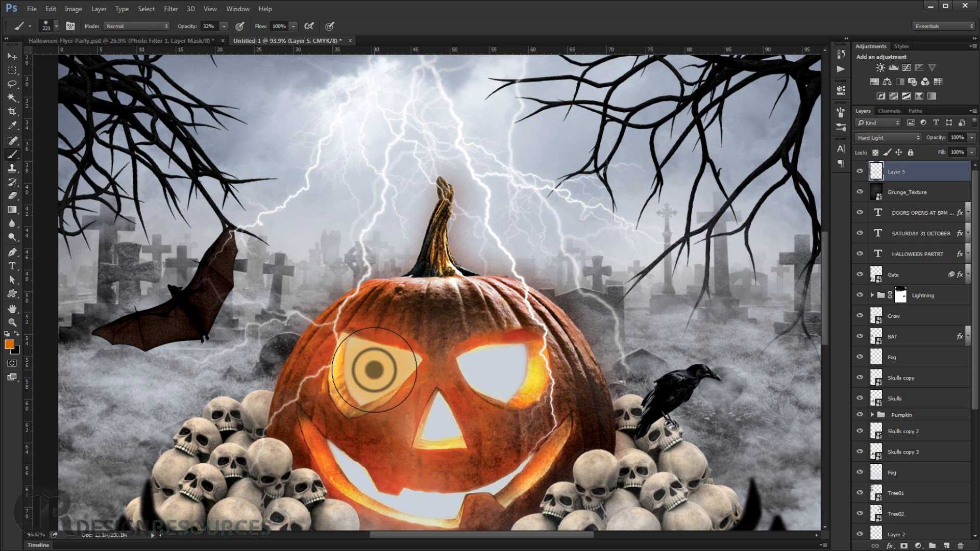
left_click(375, 370)
left_click(362, 386)
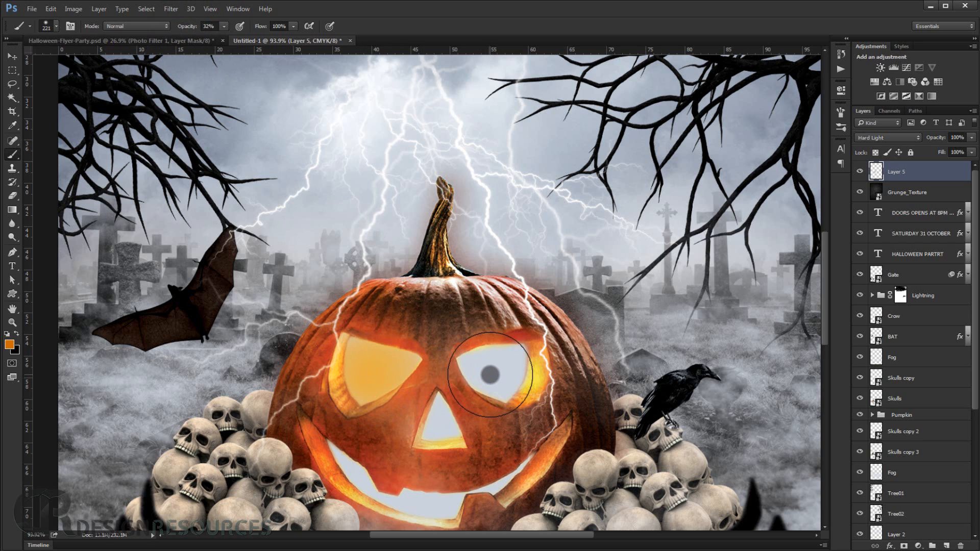
- Paint the orange glow over the pumpkin's right eye with a brush of about 216 px
left_click(500, 374)
left_click(500, 373)
mouse_move(501, 373)
left_mouse_down()
mouse_move(480, 373)
mouse_move(501, 375)
left_mouse_up()
left_click(492, 375)
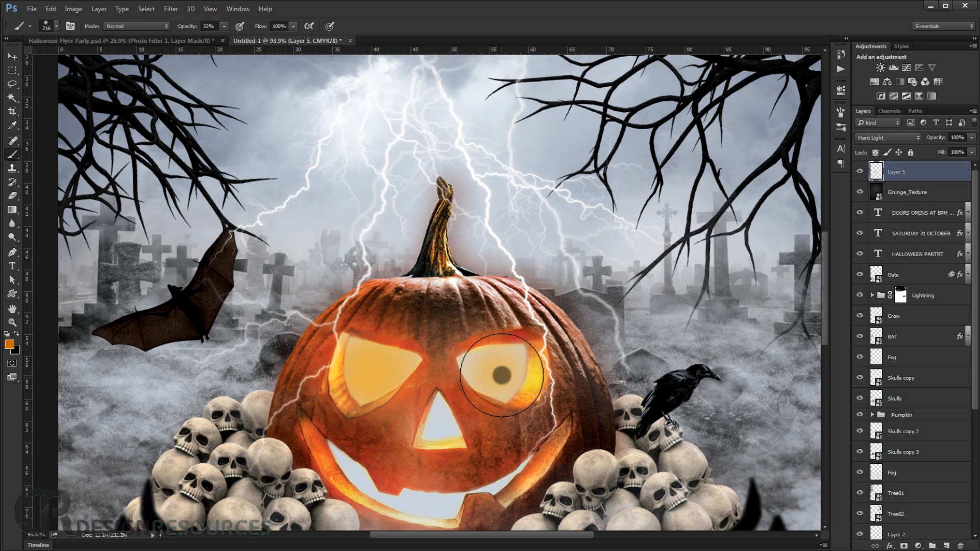
left_click(502, 375)
left_click(482, 370)
left_click(505, 375)
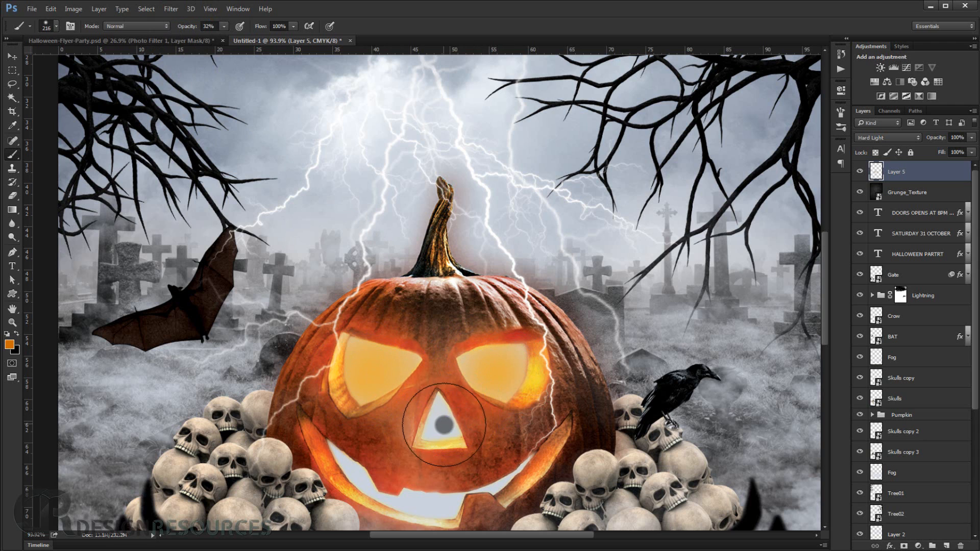
- Paint orange glow over the pumpkin's nose with a 159 px brush and along its mouth with a 72 px brush
left_click_drag(441, 433, 427, 431)
left_click(438, 423)
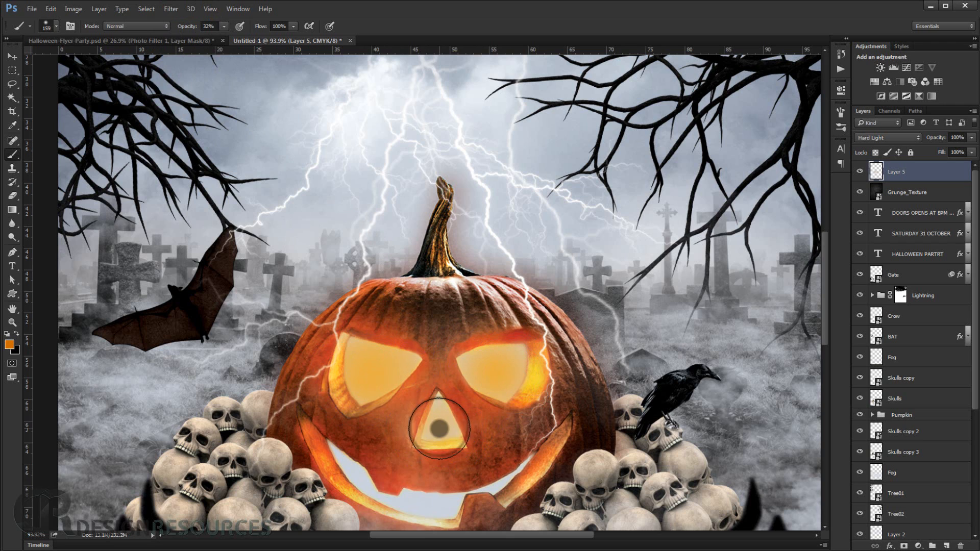
left_click(438, 427)
mouse_move(426, 501)
left_mouse_down()
mouse_move(438, 504)
mouse_move(389, 499)
mouse_move(343, 462)
mouse_move(430, 504)
mouse_move(489, 494)
mouse_move(533, 455)
mouse_move(450, 508)
mouse_move(395, 505)
mouse_move(354, 477)
left_mouse_up()
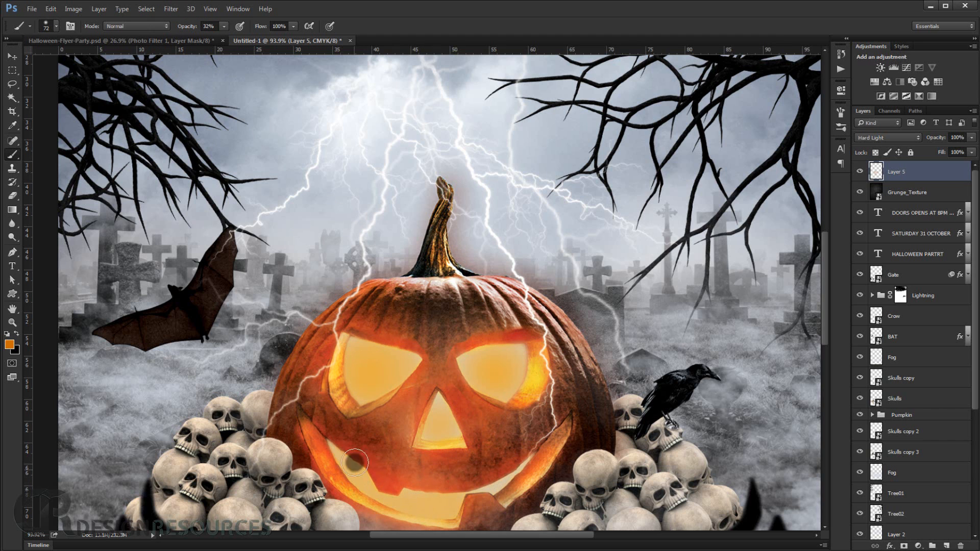
- Enlarge the brush to 264 px and paint a wider orange glow over both of the pumpkin's eyes
scroll(387, 466, "down", 5)
scroll(443, 371, "up", 2)
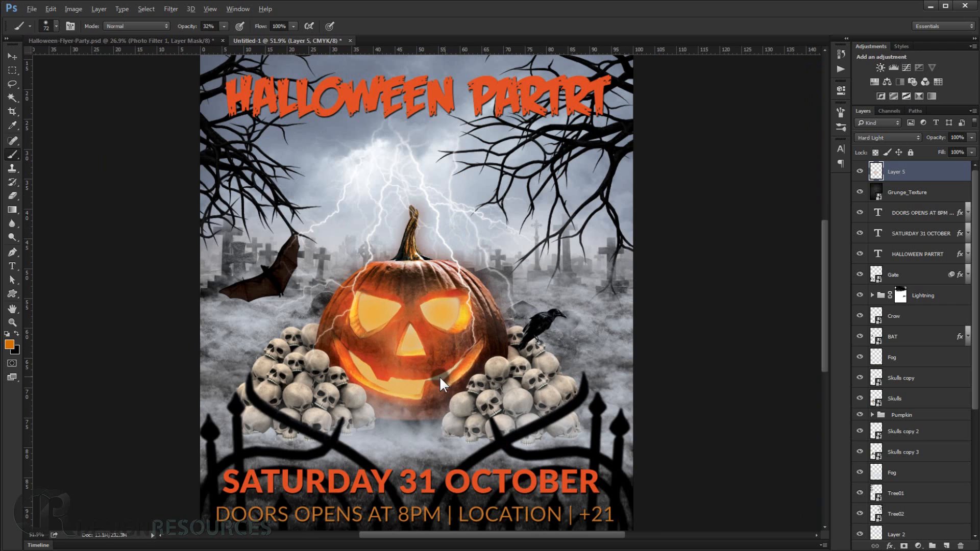
left_click_drag(440, 376, 435, 376)
mouse_move(390, 322)
left_mouse_down()
mouse_move(401, 327)
mouse_move(387, 285)
mouse_move(364, 316)
left_mouse_up()
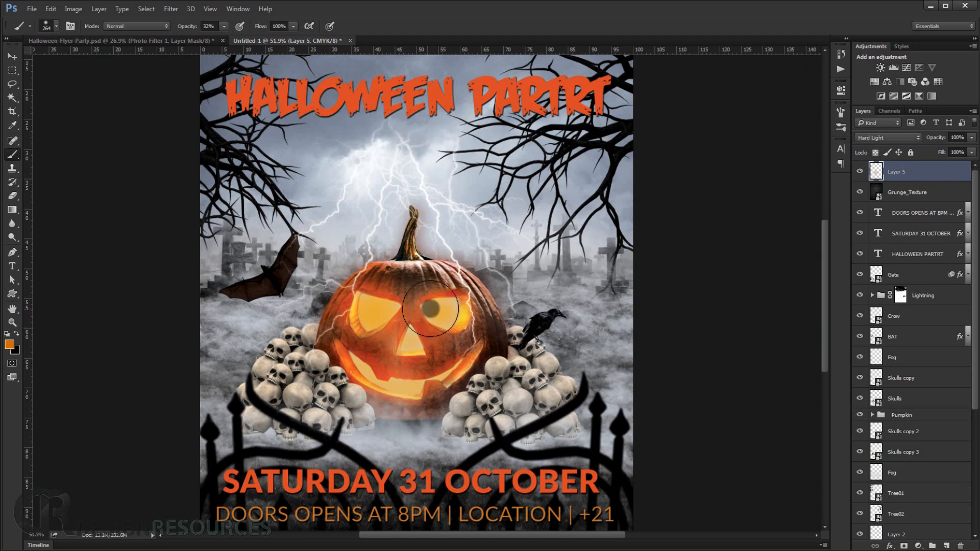
left_click_drag(430, 308, 453, 314)
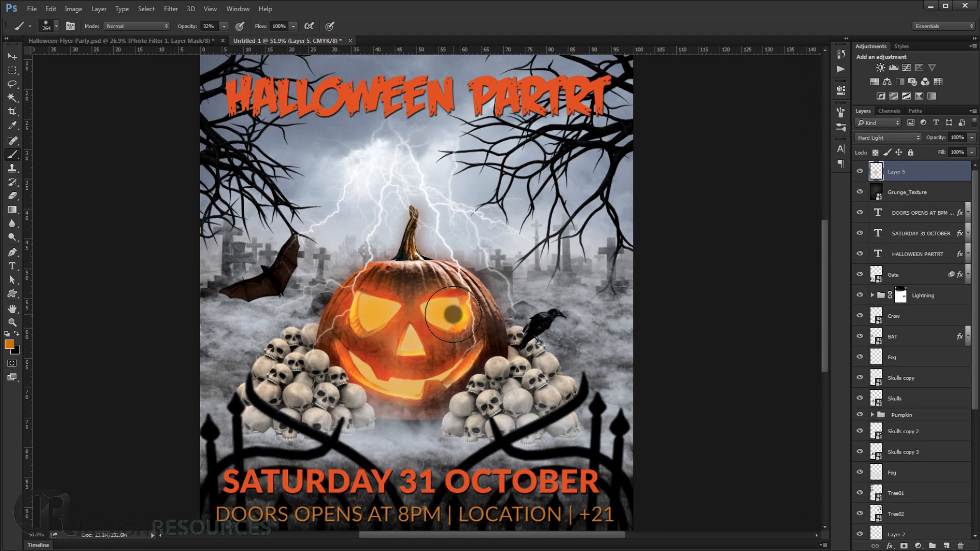
scroll(416, 386, "down", 1)
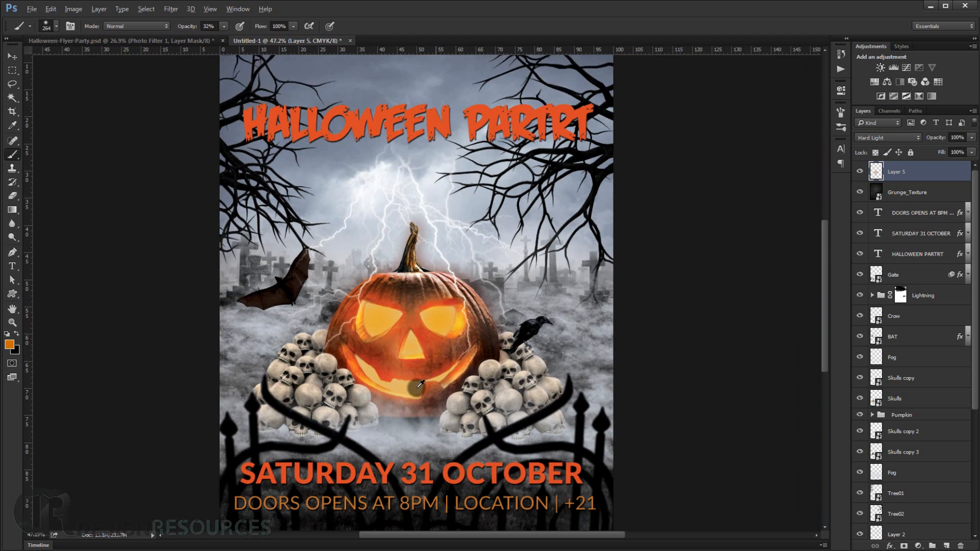
scroll(416, 387, "down", 4)
scroll(428, 365, "up", 10)
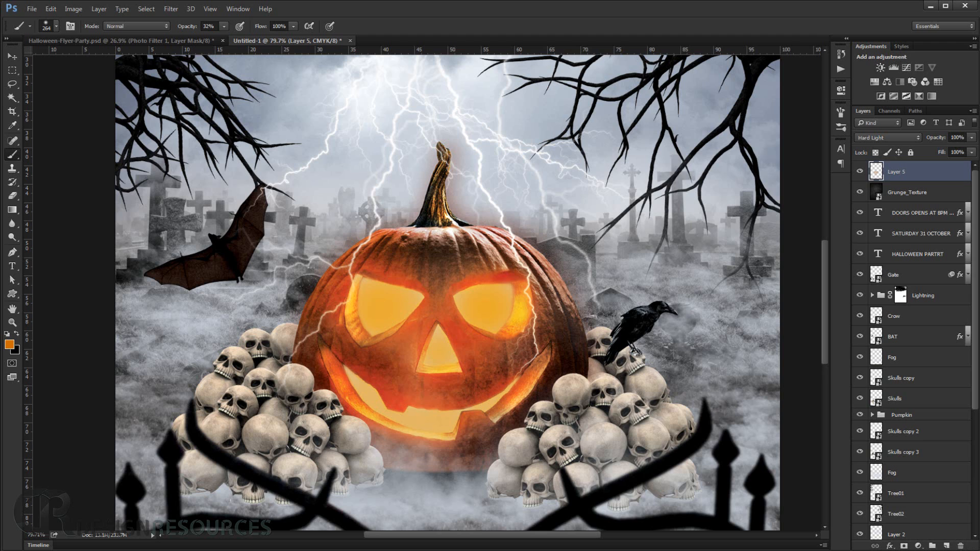
- Duplicate Layer 5 and set the copy to Overlay blend mode at 50% opacity
key("ctrl+j")
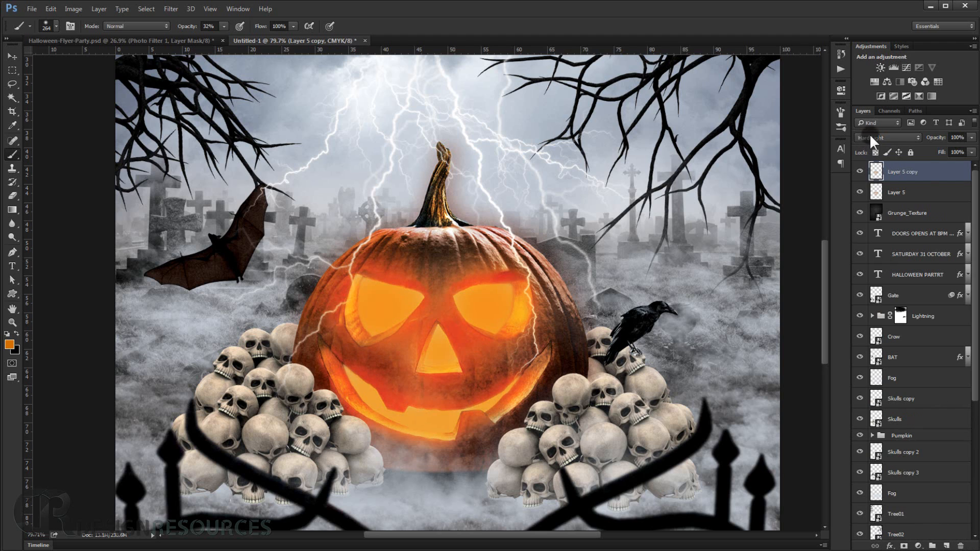
left_click(870, 138)
left_click(880, 235)
left_click(878, 234)
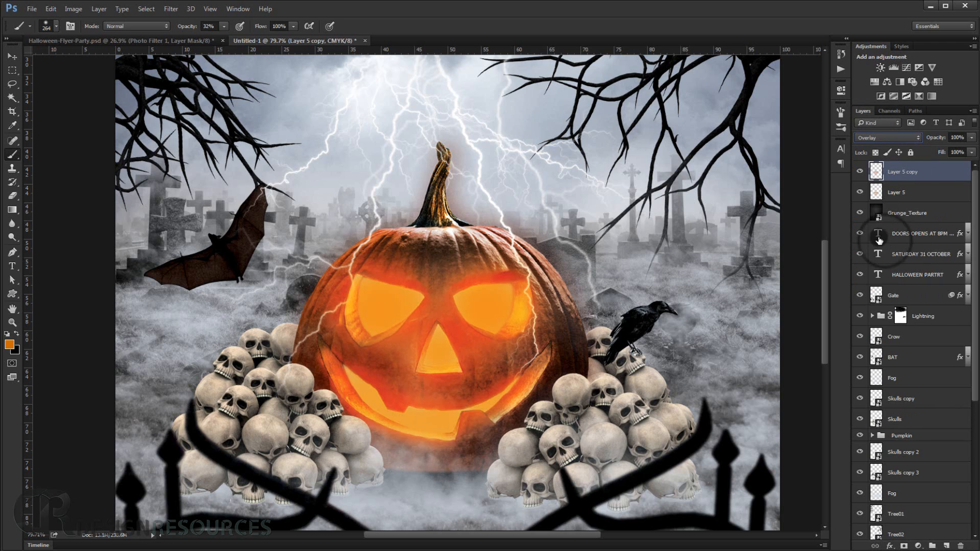
left_click(936, 136)
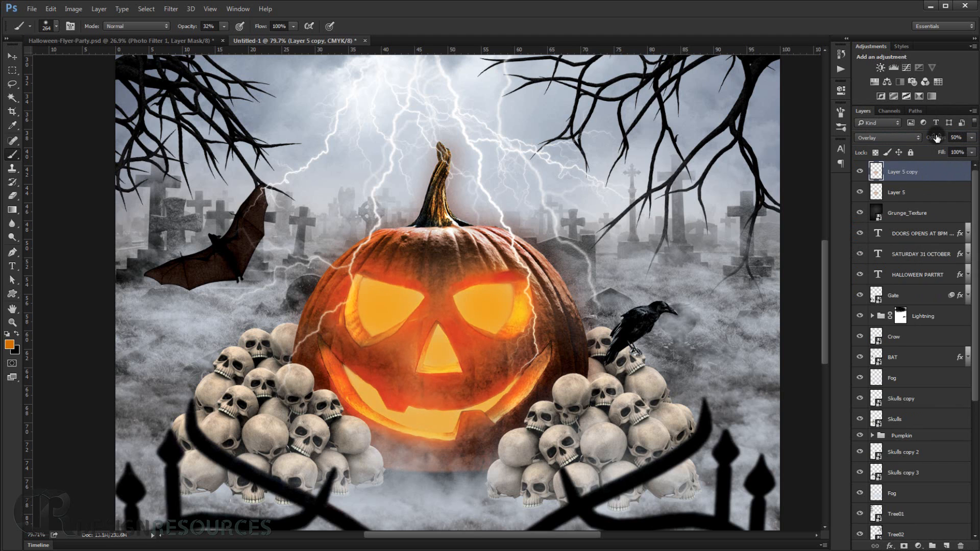
- Add a new empty layer between Layer 5 and Layer 5 copy
left_click_drag(380, 379, 377, 365)
left_click(941, 189)
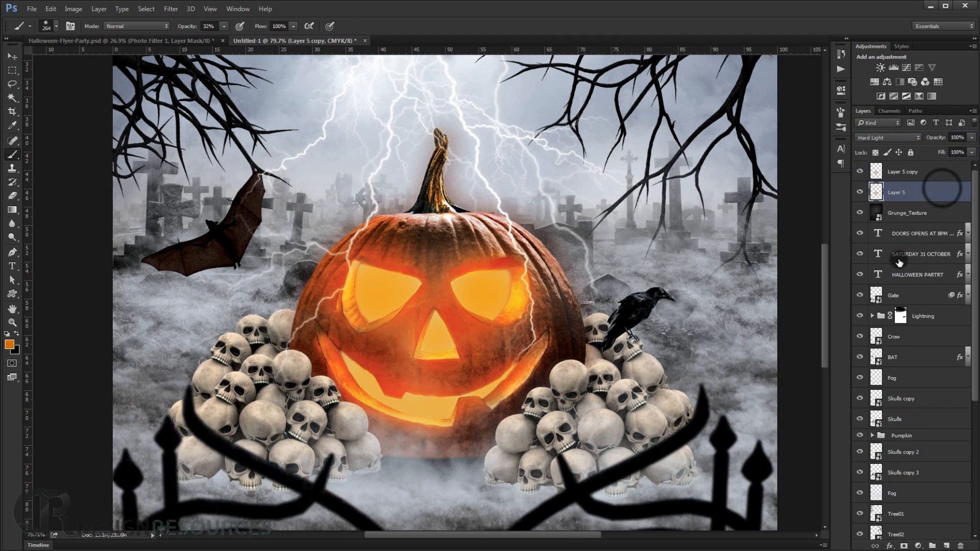
left_click(946, 546)
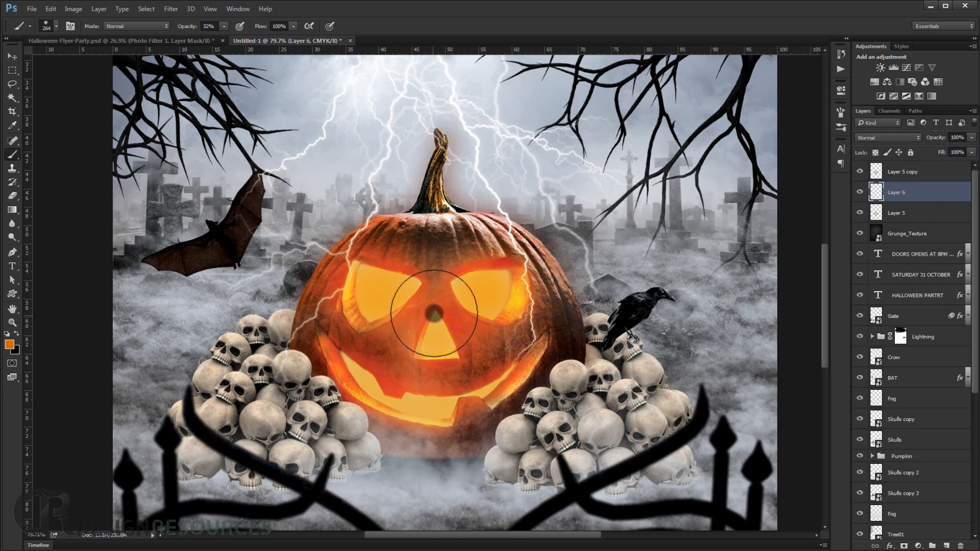
- Swap the foreground and background colors, and set the foreground color to white (ffffff)
left_click_drag(434, 313, 408, 313)
left_click(17, 333)
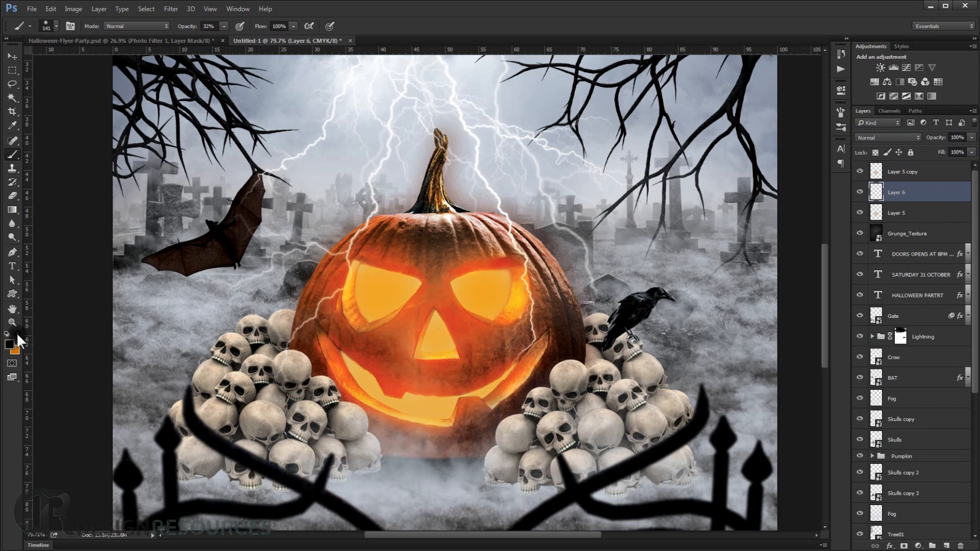
left_click(9, 343)
left_click(665, 310)
left_click_drag(664, 311, 647, 273)
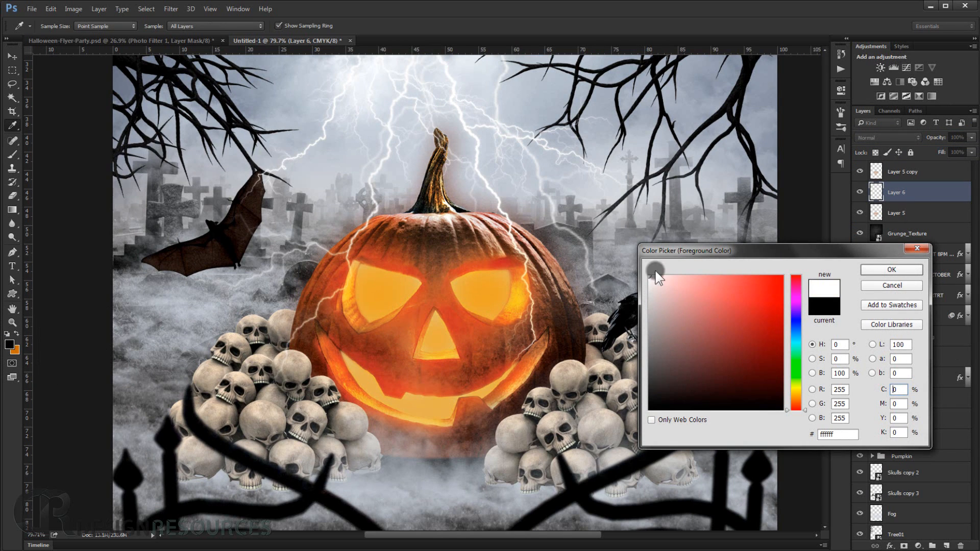
left_click(891, 269)
- Set the brush opacity to 19% and paint soft white highlights in both pumpkin eyes with a brush of about 202–237 px
left_click_drag(355, 311, 372, 314)
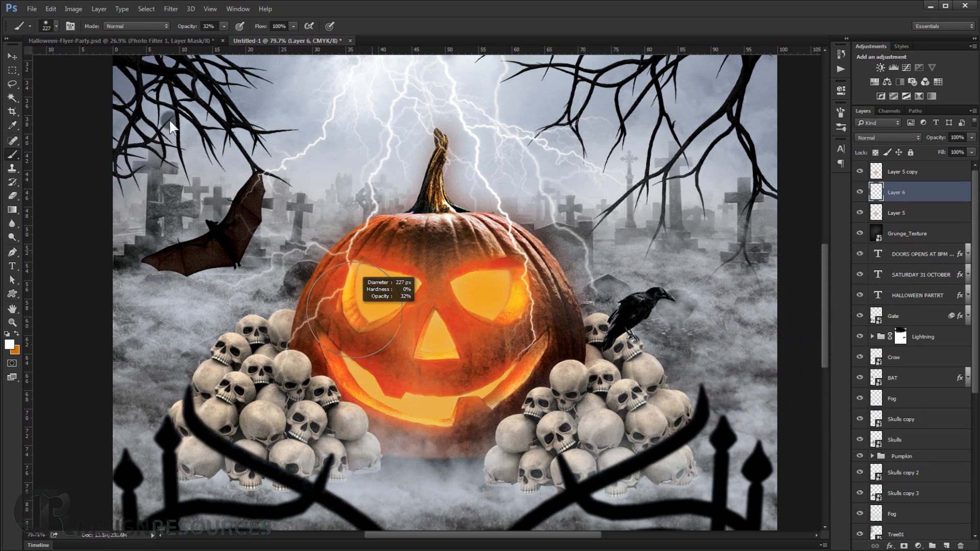
left_click_drag(192, 26, 185, 26)
left_click_drag(377, 294, 371, 290)
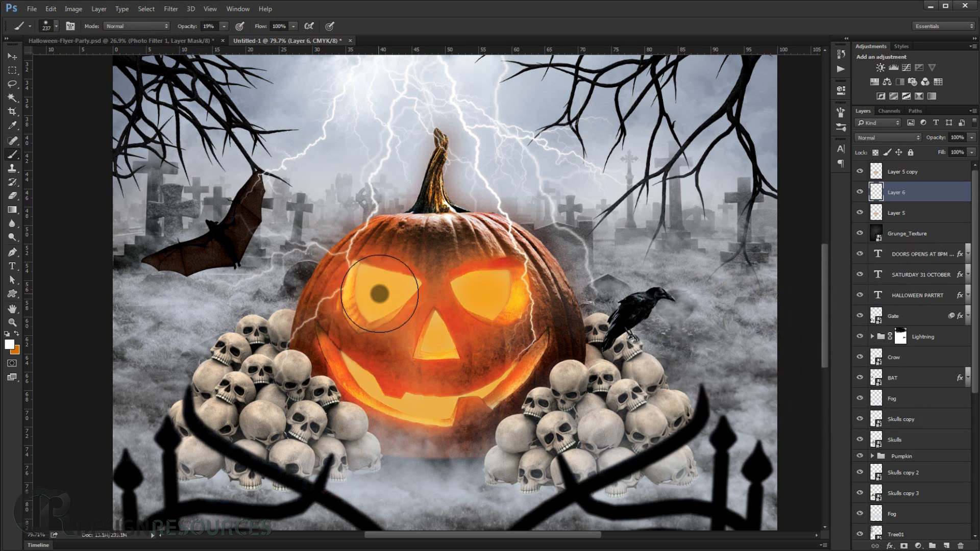
left_click(379, 291)
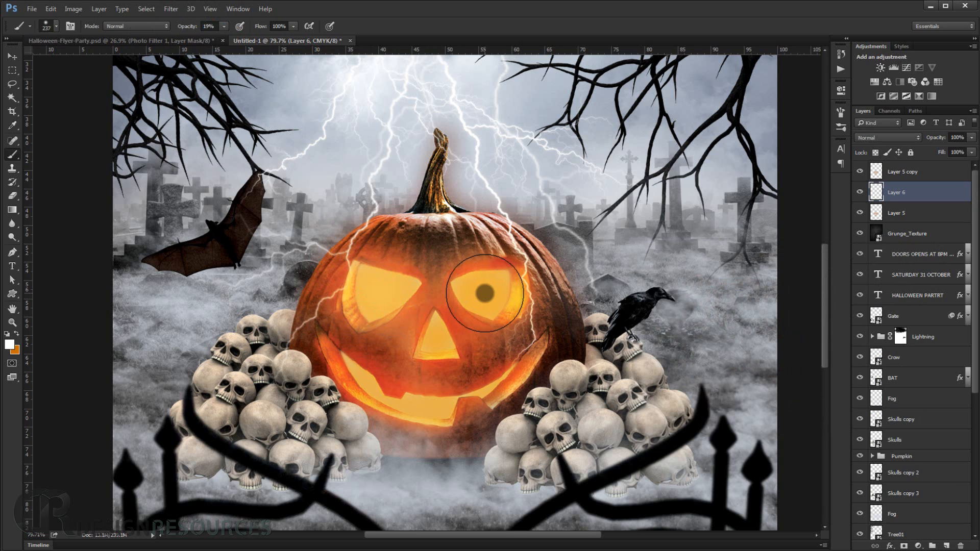
left_click_drag(485, 294, 487, 296)
left_click(488, 296)
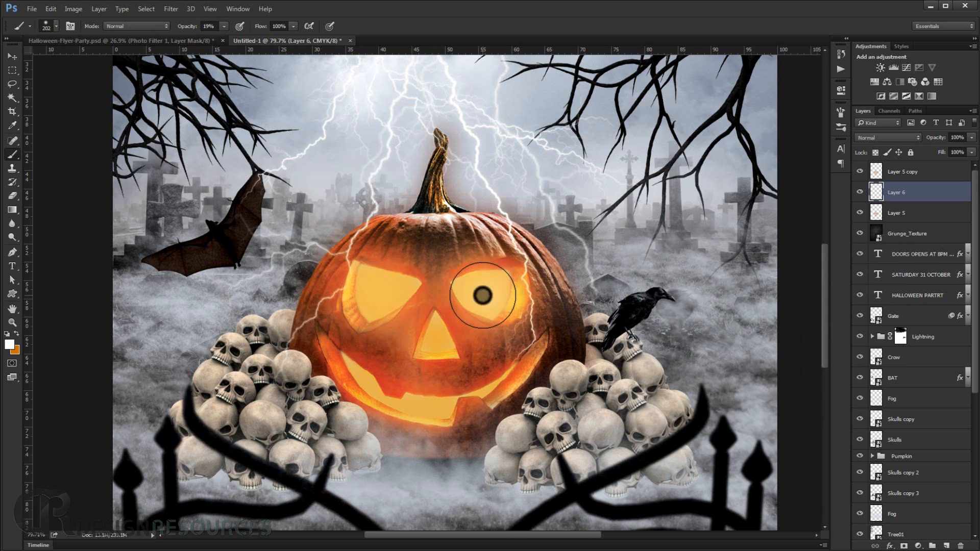
left_click(485, 299)
- Intensify the white light in the centers of both eyes, varying the brush between 171 and 244 px
mouse_move(369, 299)
left_mouse_down()
mouse_move(355, 295)
mouse_move(384, 295)
left_mouse_up()
left_click(383, 297)
left_click(472, 283)
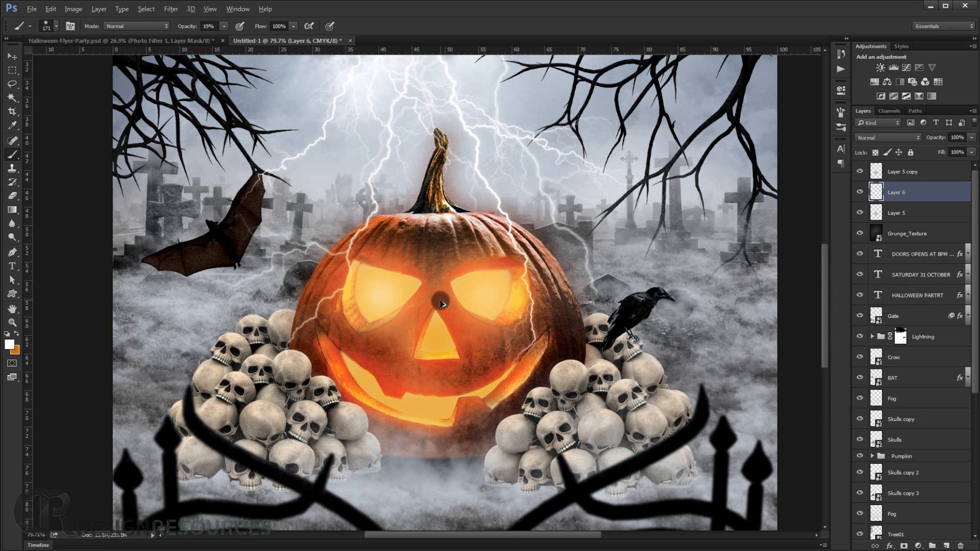
left_click_drag(382, 296, 390, 295)
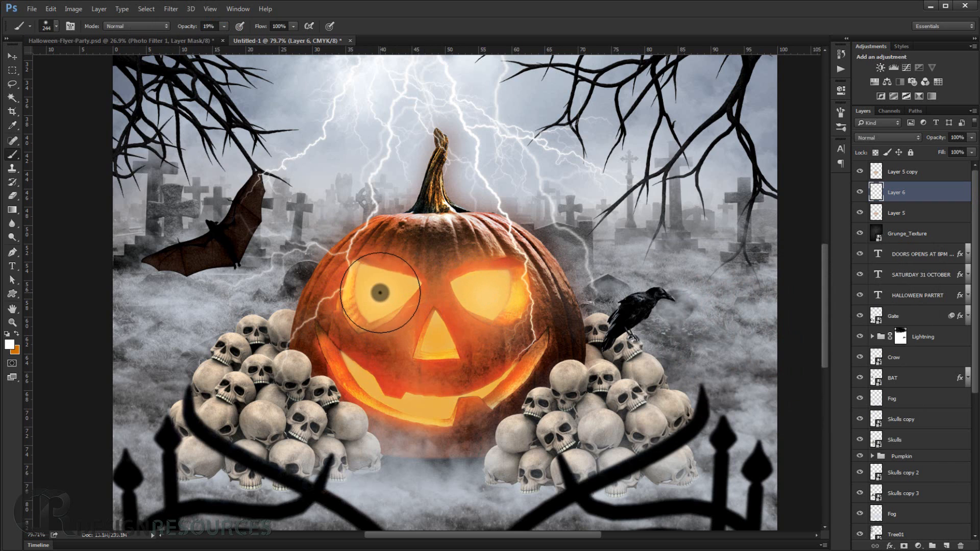
- Paint soft white highlights over the pumpkin's nose and along its mouth, reducing the brush to about 161 px
left_click_drag(445, 337, 427, 334)
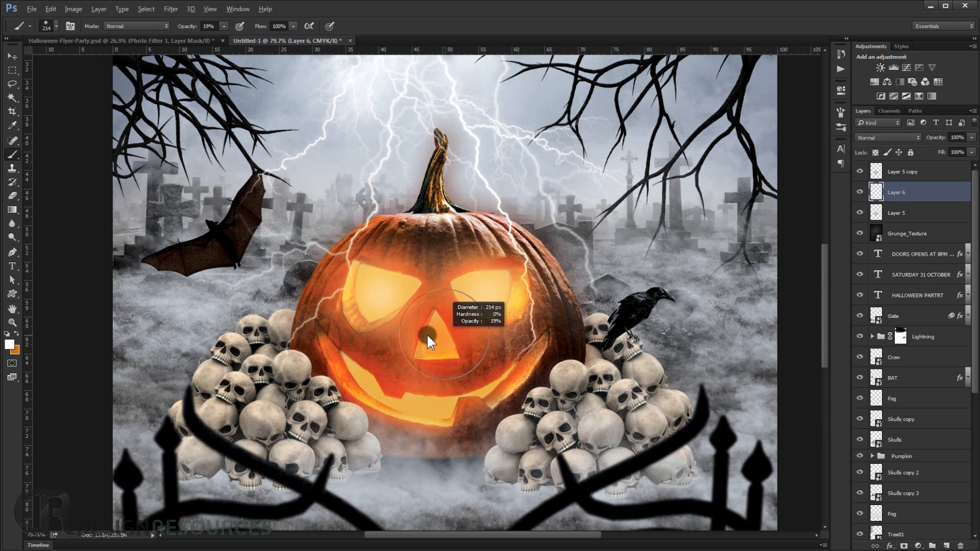
left_click(434, 338)
mouse_move(431, 408)
left_mouse_down()
mouse_move(408, 407)
mouse_move(440, 409)
mouse_move(396, 406)
mouse_move(350, 370)
mouse_move(447, 416)
mouse_move(438, 410)
mouse_move(497, 383)
left_mouse_up()
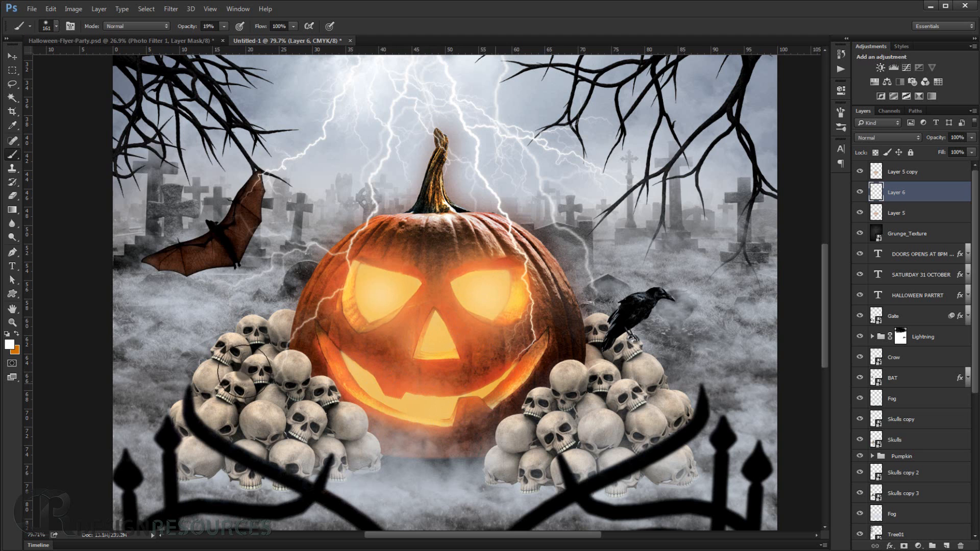
- Add more white highlight to the right eye and the mouth's right corner, reducing the brush to 48 px
mouse_move(482, 293)
left_mouse_down()
mouse_move(472, 287)
mouse_move(511, 279)
left_mouse_up()
scroll(473, 292, "up", 5)
scroll(514, 330, "down", 6)
mouse_move(519, 401)
left_mouse_down()
mouse_move(477, 417)
mouse_move(518, 408)
mouse_move(564, 357)
mouse_move(496, 414)
mouse_move(549, 378)
mouse_move(507, 384)
mouse_move(510, 408)
mouse_move(498, 414)
mouse_move(554, 367)
left_mouse_up()
scroll(505, 419, "up", 7)
scroll(503, 420, "up", 1)
key("ctrl+0")
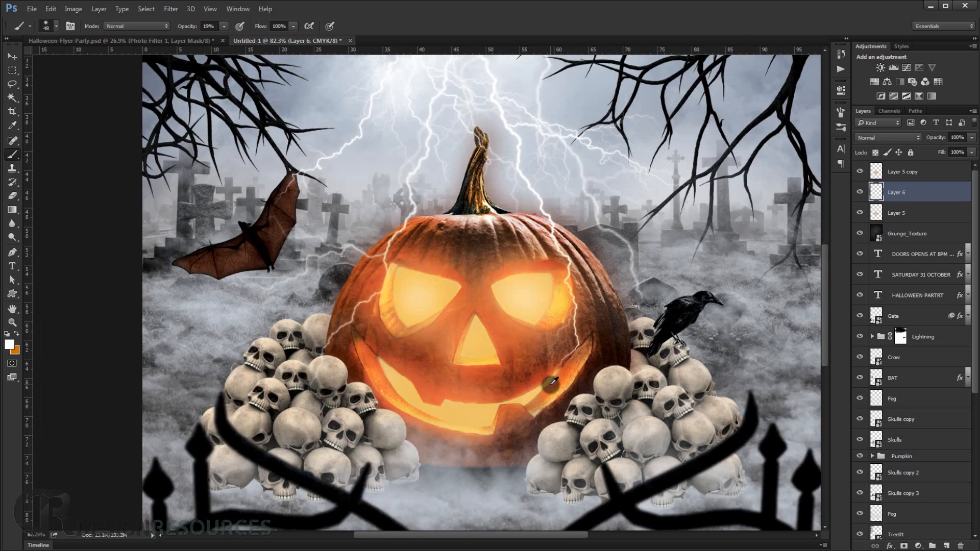
- Group Layer 5 copy, Layer 6 and Layer 5, and name the group More Lights
left_click(859, 193)
left_click(859, 193)
left_click(904, 172)
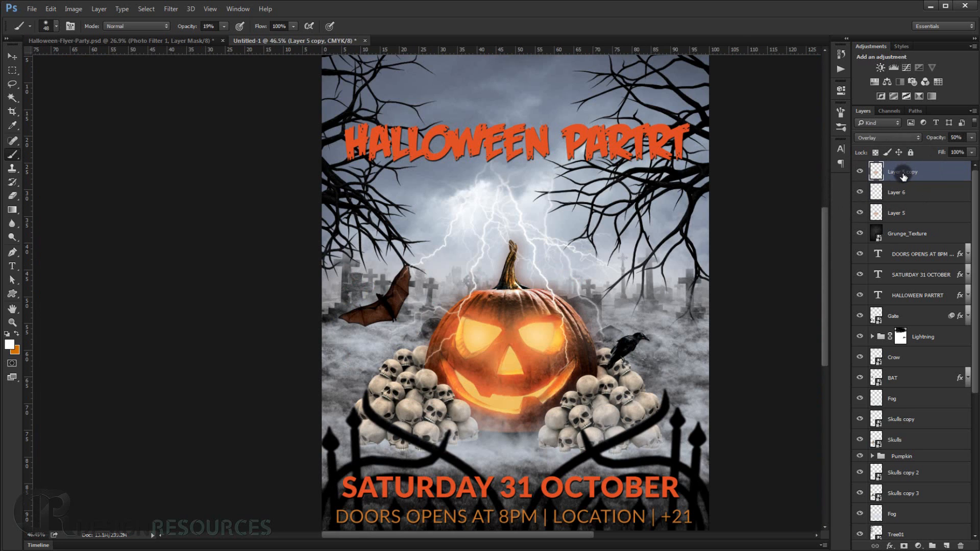
left_click(929, 208, "shift")
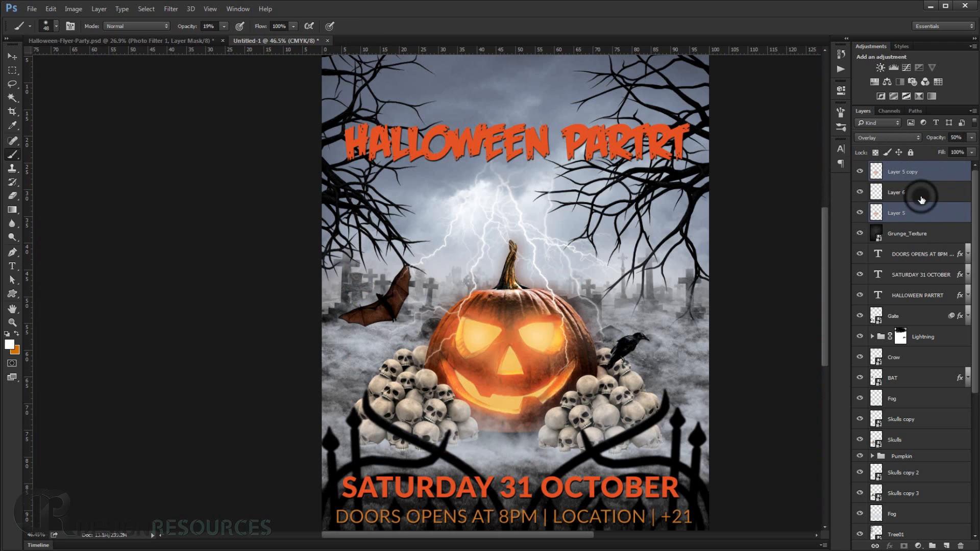
key("ctrl+g")
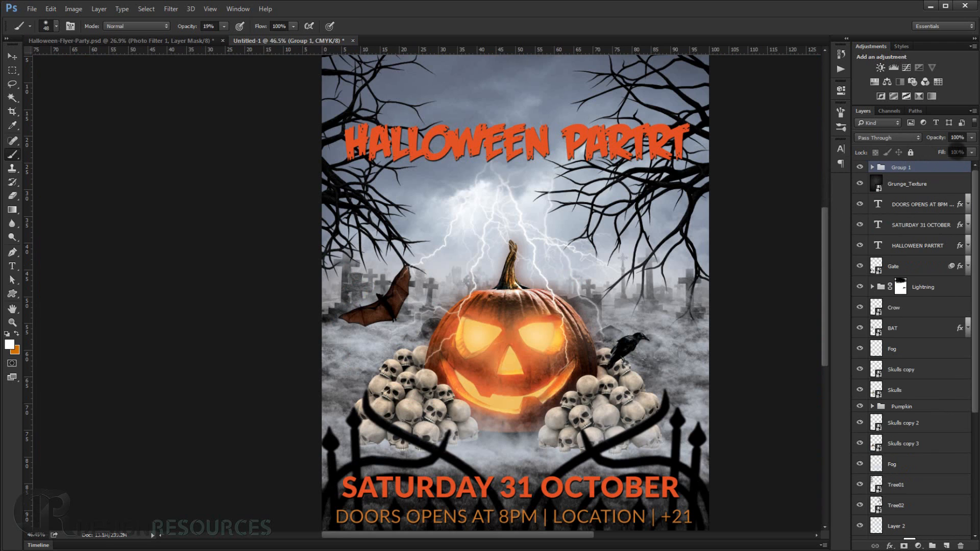
double_click(899, 168)
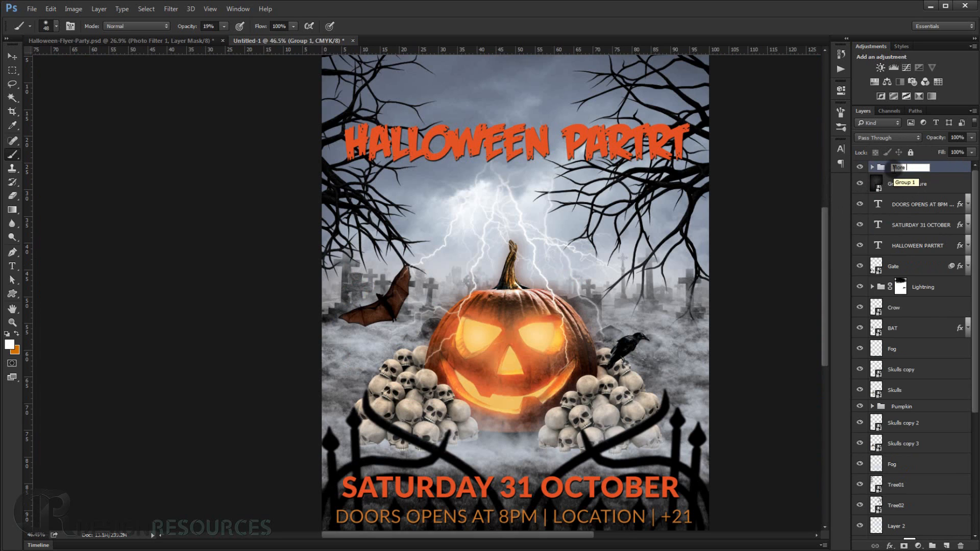
key("Return")
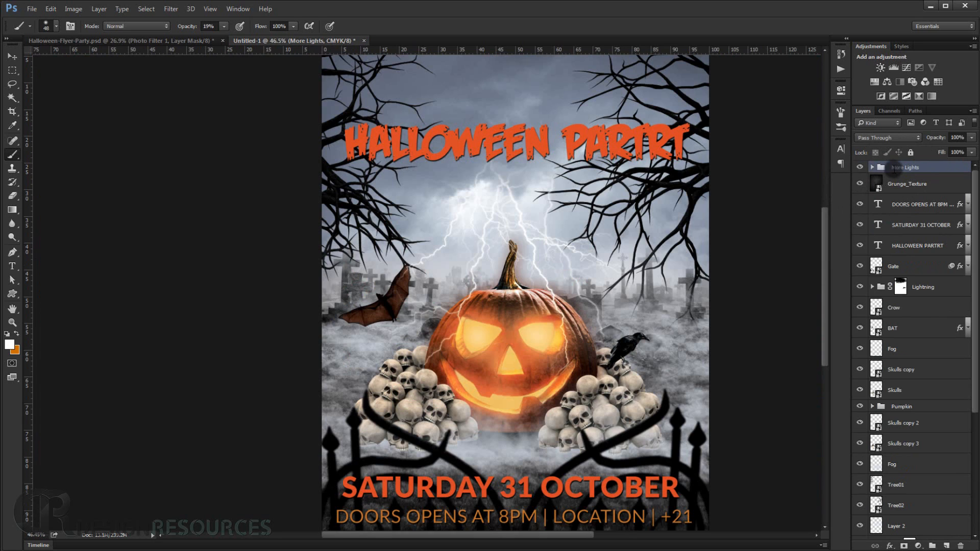
- Compare the flyer with and without the More Lights group and review the whole composition
left_click(861, 168)
left_click(860, 168)
left_click(860, 169)
left_click(861, 168)
scroll(666, 244, "down", 5)
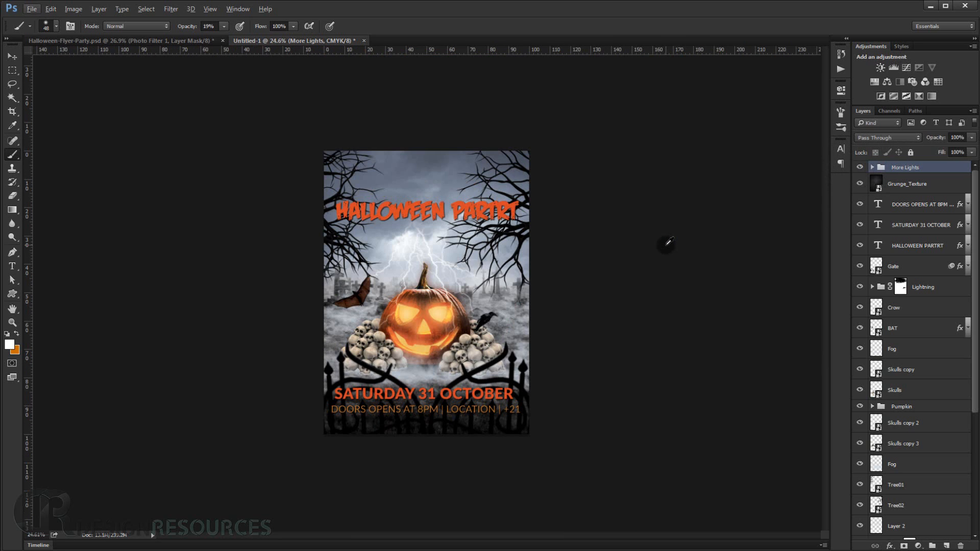
scroll(667, 242, "up", 3)
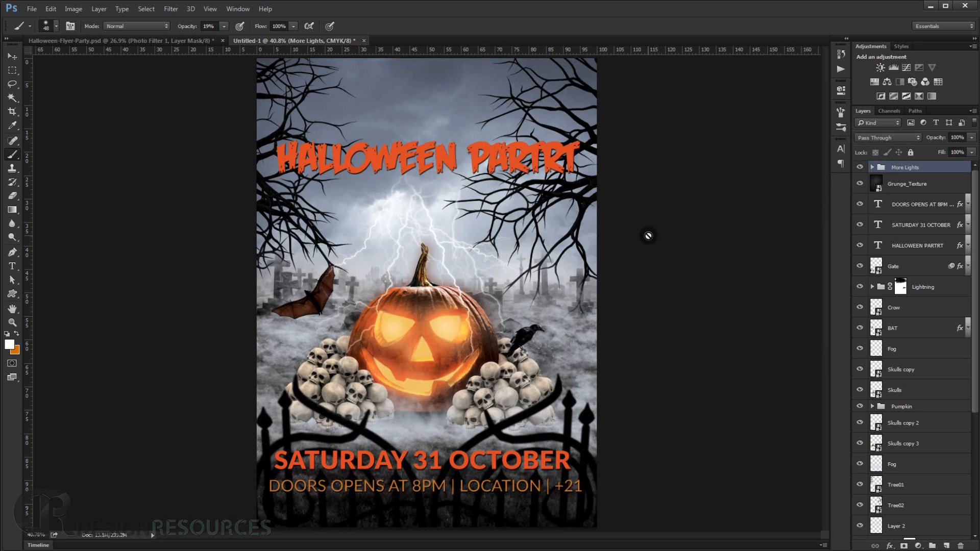
scroll(426, 250, "up", 2)
scroll(423, 241, "down", 4)
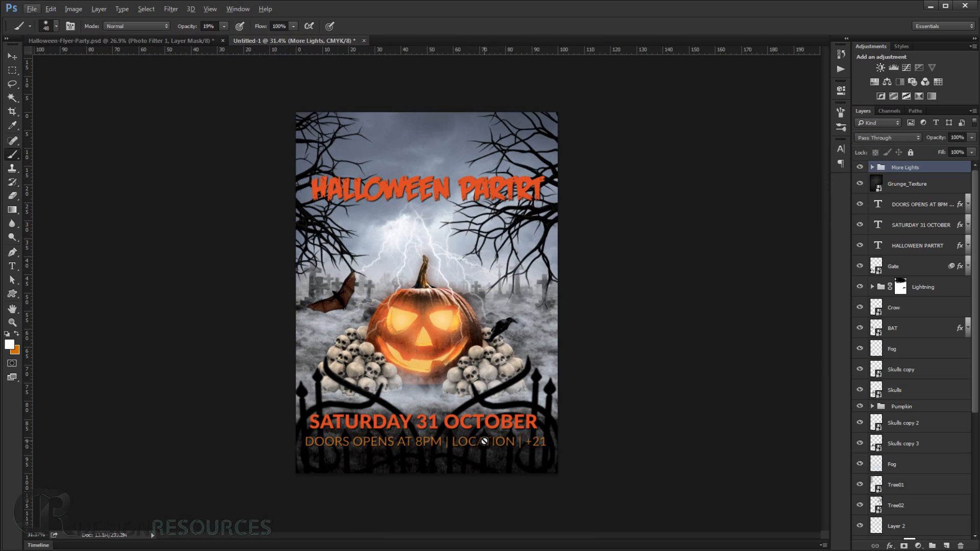
- Add a Photo Filter adjustment above the More Lights group using Warming Filter (85) at 47% density
scroll(483, 446, "up", 2)
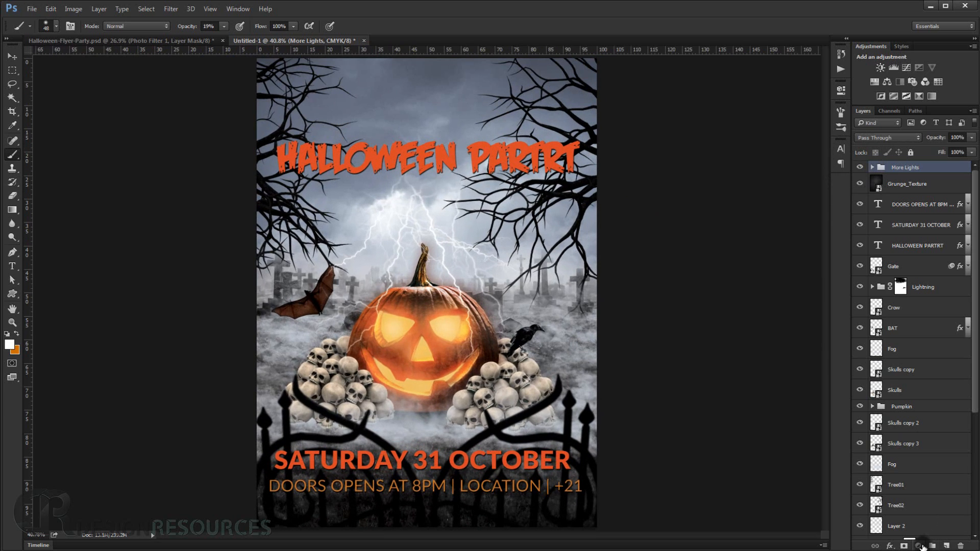
left_click(918, 545)
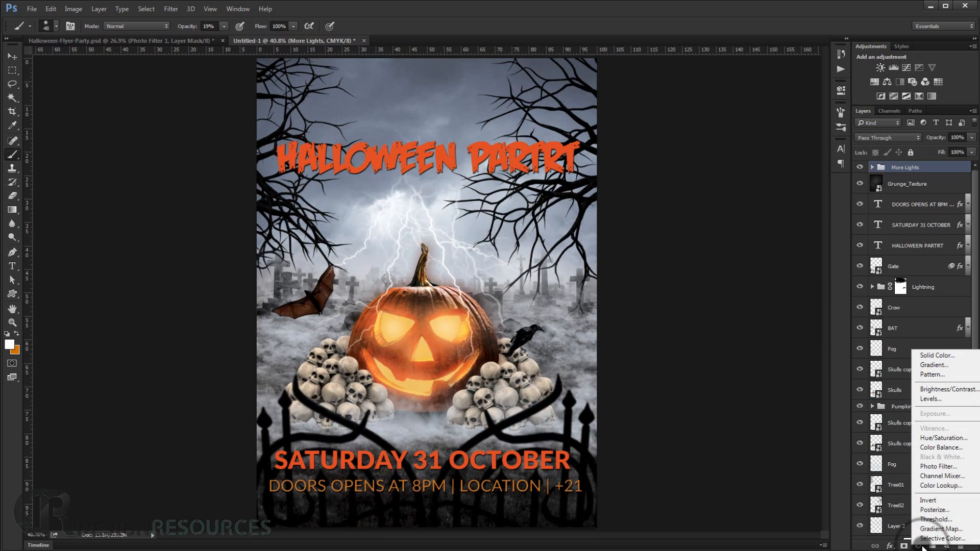
left_click(937, 465)
left_click(744, 115)
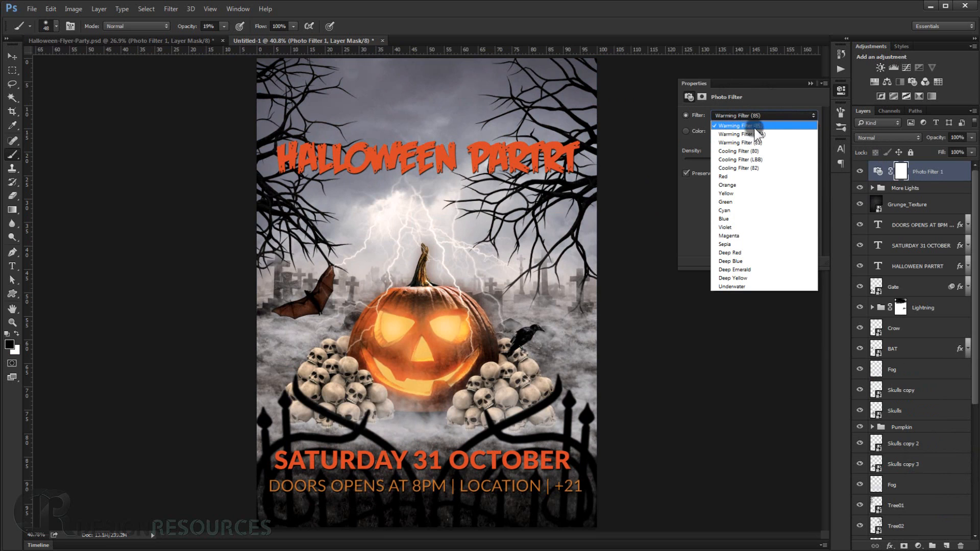
left_click(755, 126)
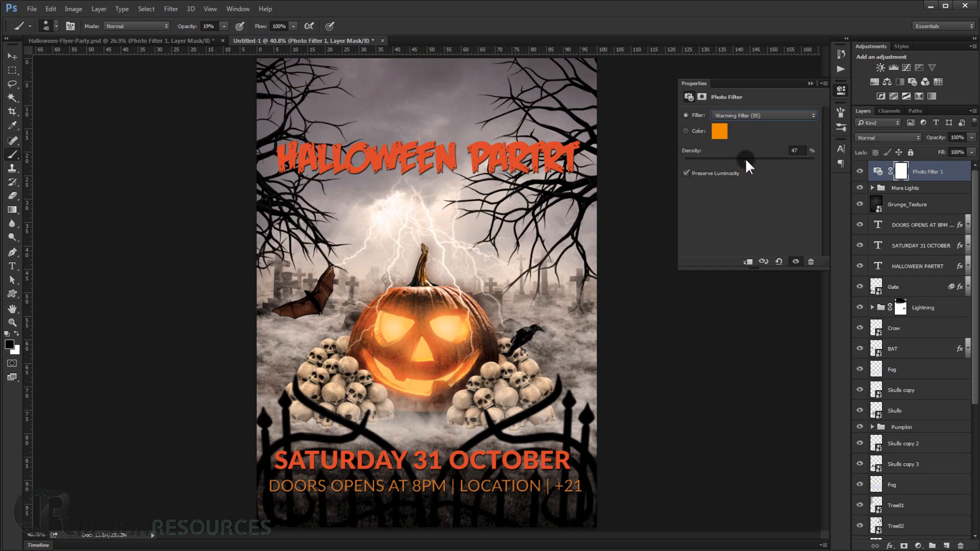
left_click(810, 83)
key("ctrl+minus")
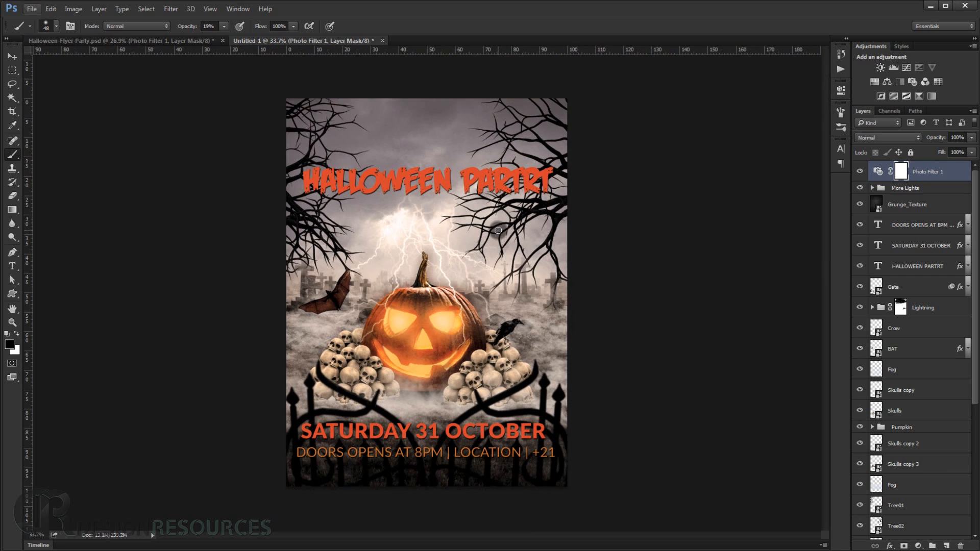
key("ctrl+0")
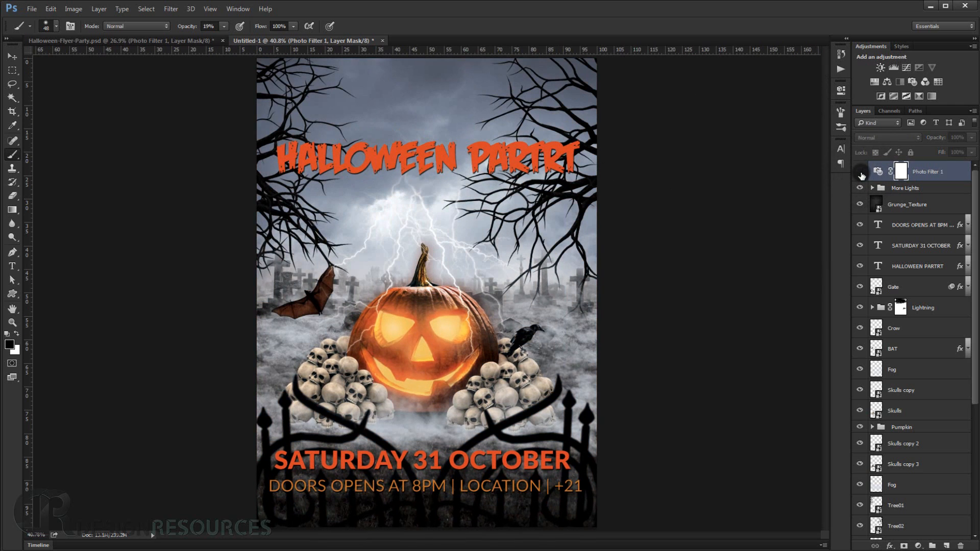
- Add a second Photo Filter adjustment, try Cooling Filter (LBB), and settle on Warming Filter (LBA) at 58% density
left_click(918, 546)
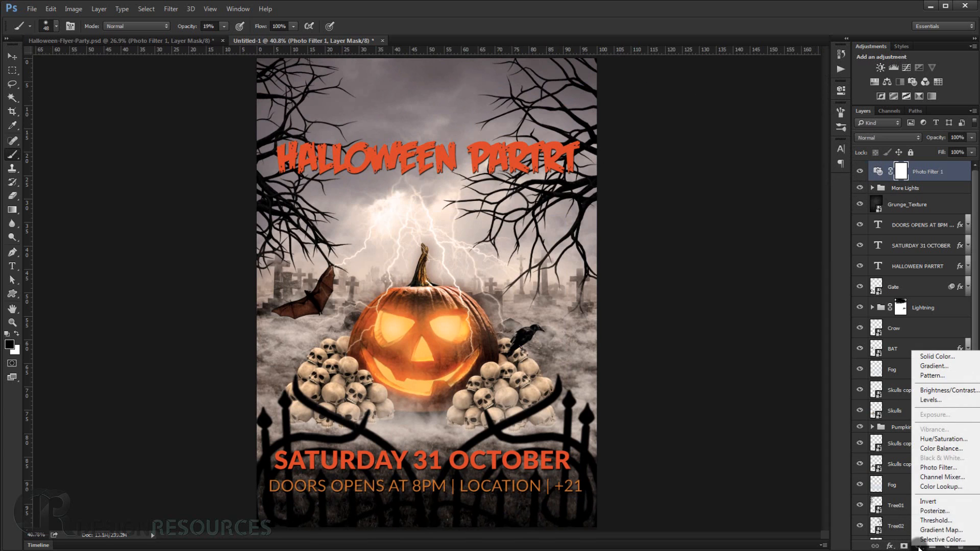
left_click(947, 467)
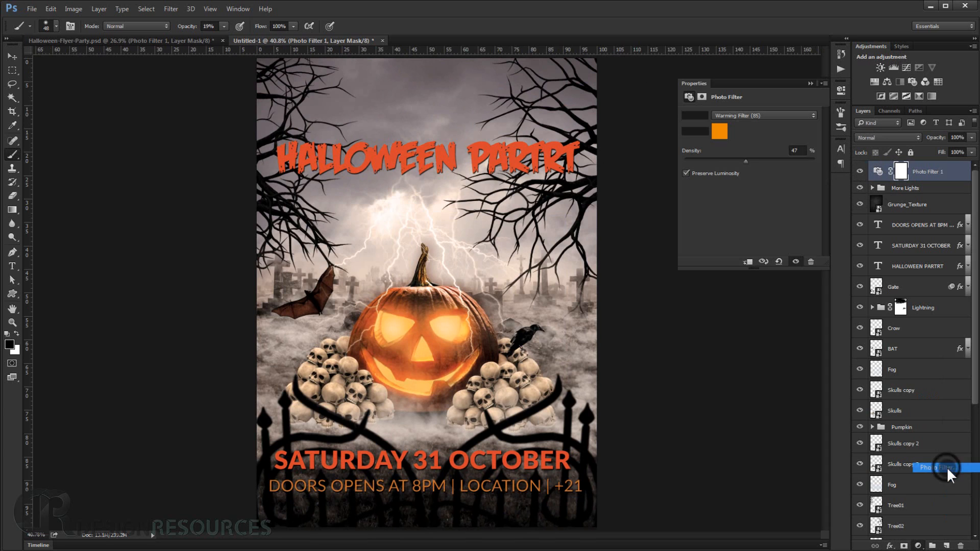
left_click(739, 115)
left_click(747, 161)
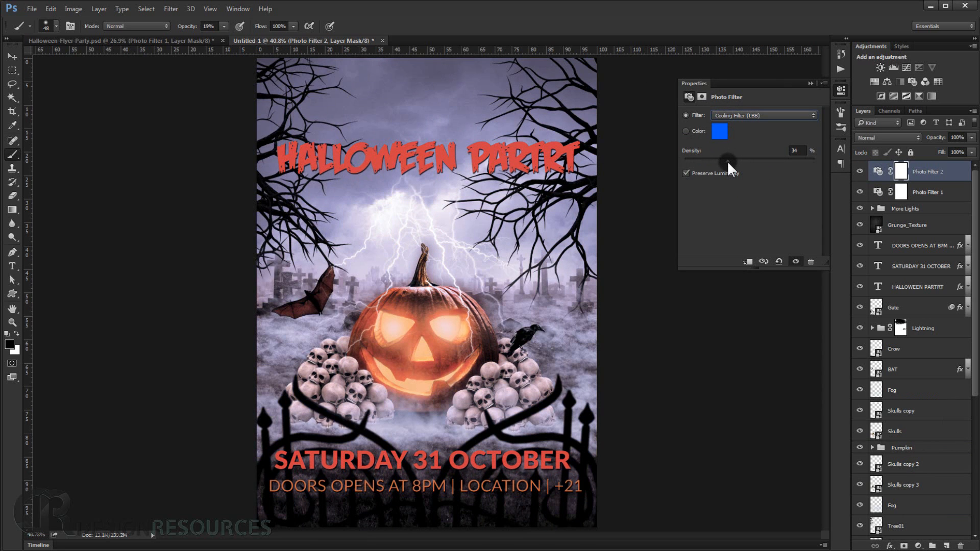
left_click(753, 116)
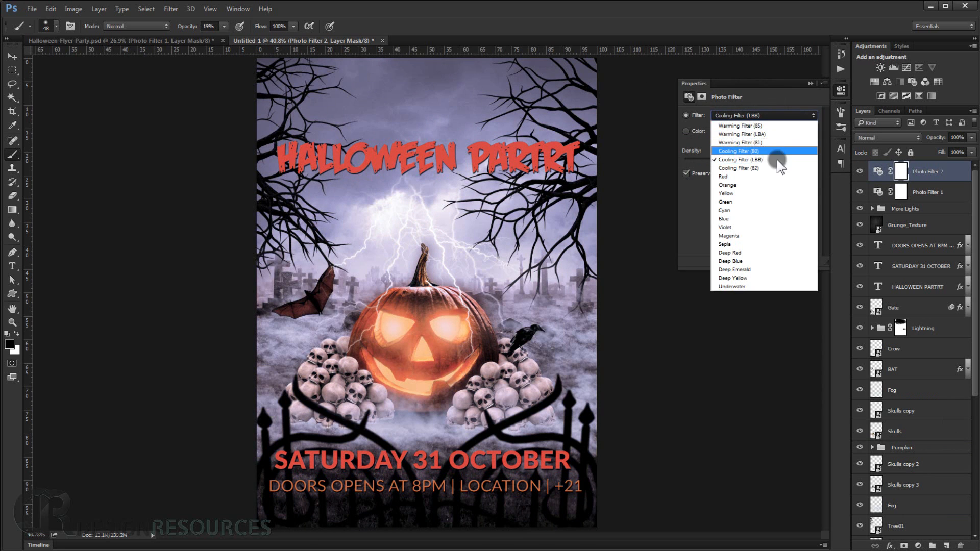
left_click(753, 134)
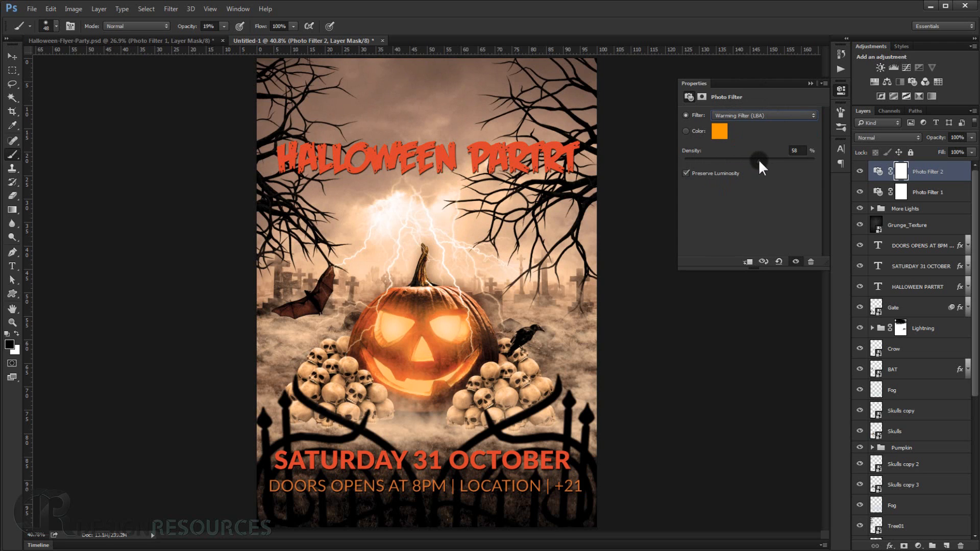
left_click(809, 83)
- Compare the flyer with and without the second photo filter and review the whole composition at different zoom levels
left_click(860, 171)
left_click(860, 172)
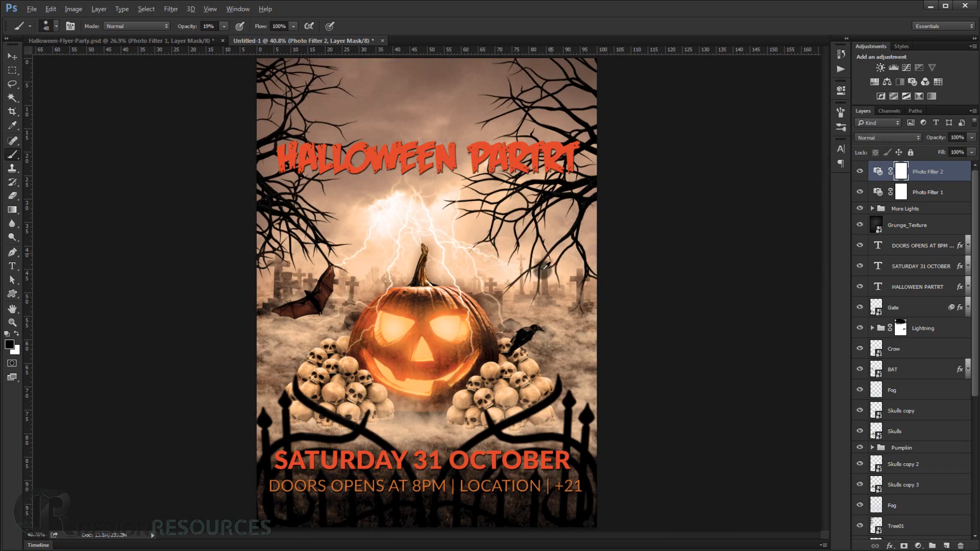
scroll(545, 266, "down", 2)
key("ctrl+2")
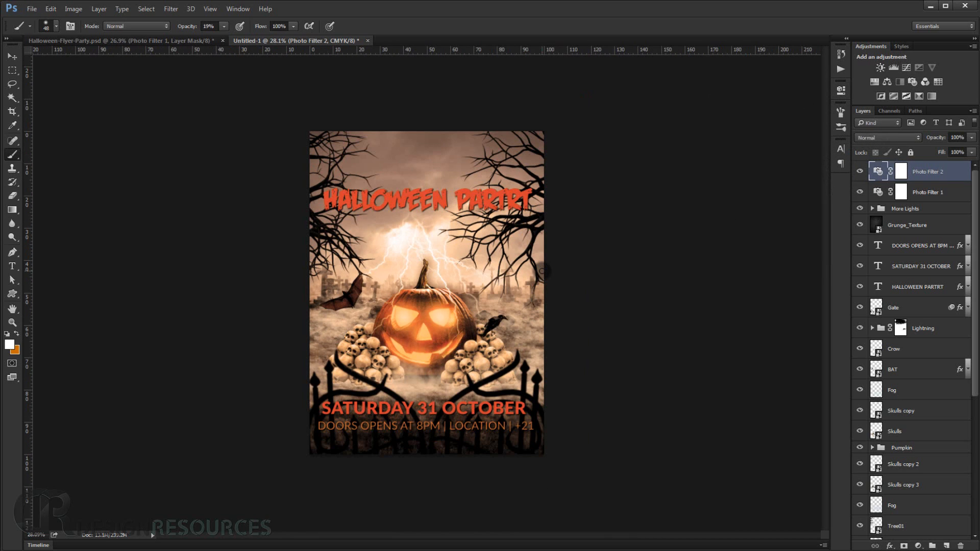
scroll(544, 270, "up", 2)
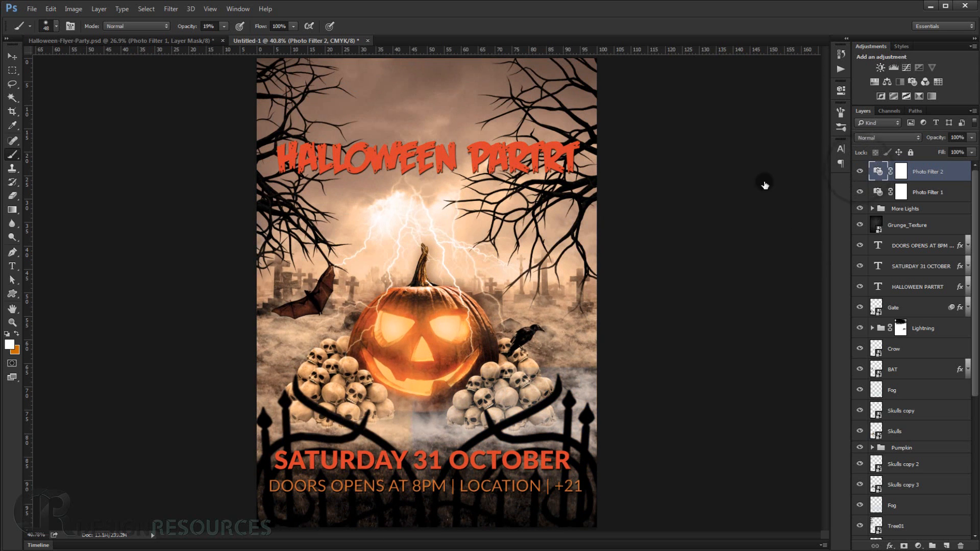
scroll(564, 251, "down", 1)
scroll(563, 251, "down", 1)
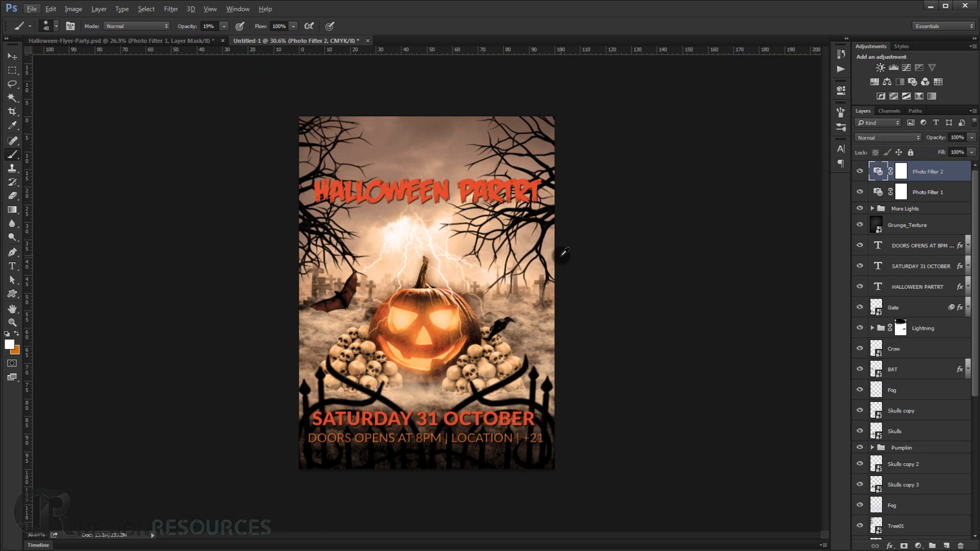
scroll(564, 251, "up", 2)
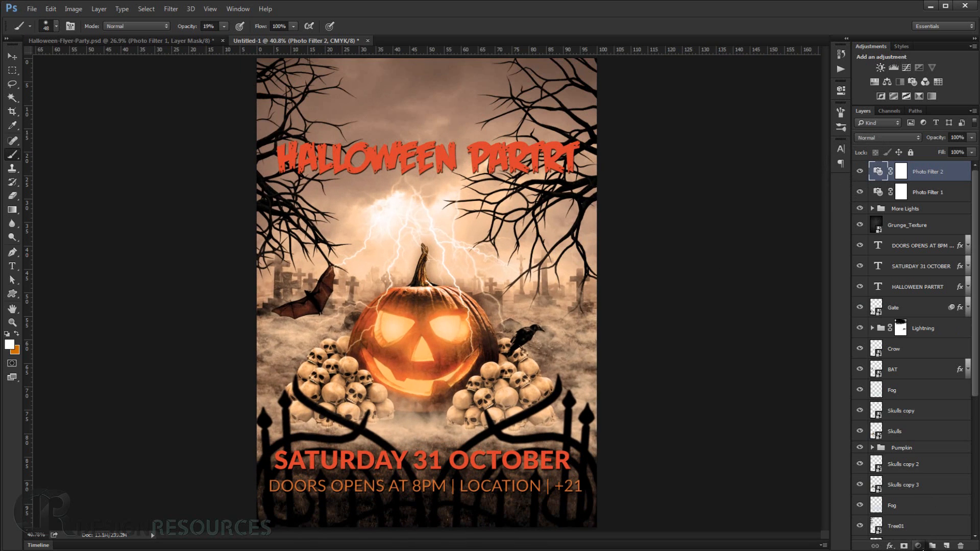
- Add a Brightness/Contrast adjustment above the photo filters, raising the brightness slightly and setting the contrast to 24
left_click(918, 546)
left_click(940, 389)
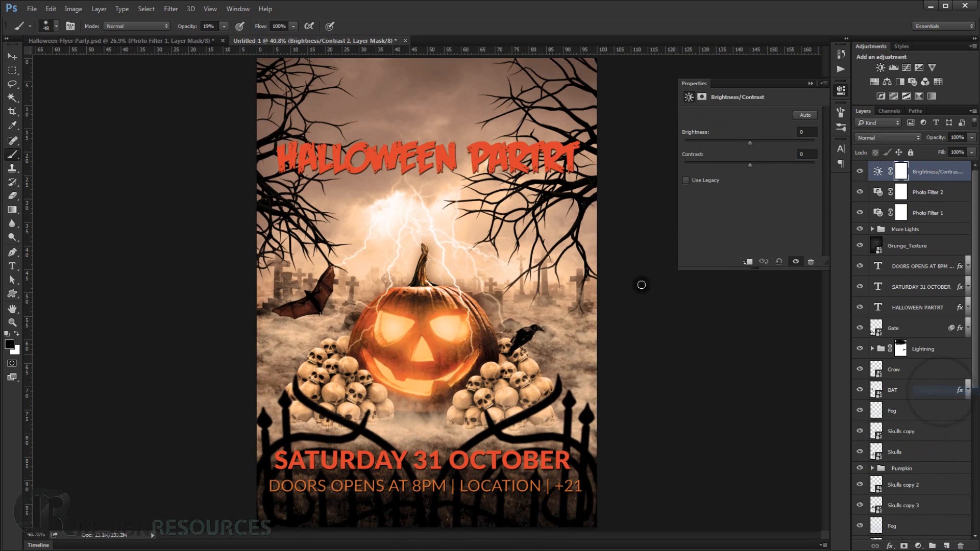
left_click_drag(749, 142, 750, 163)
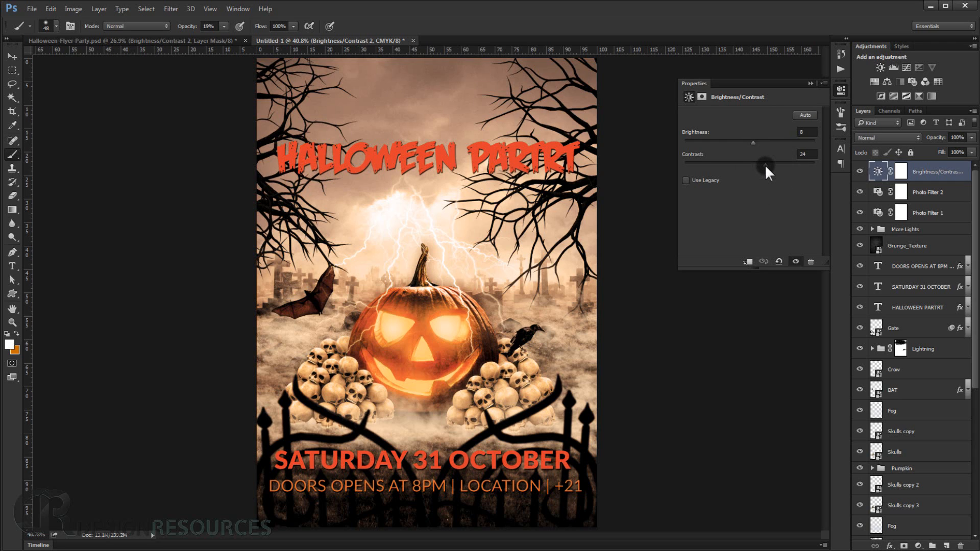
left_click_drag(752, 141, 754, 142)
left_click(810, 83)
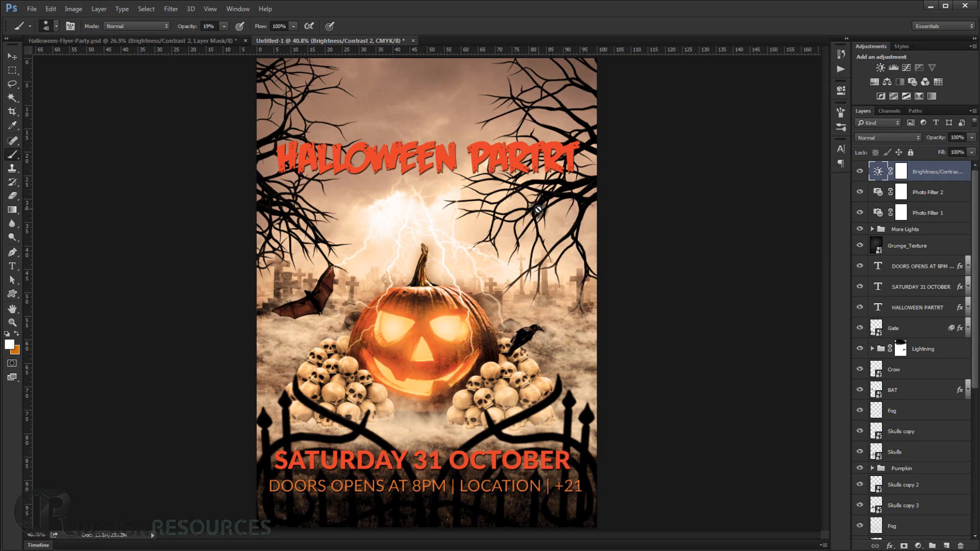
- Review the flyer with the interface hidden, and correct the misspelled title text to HALLOWEEN PARTY
key("Tab")
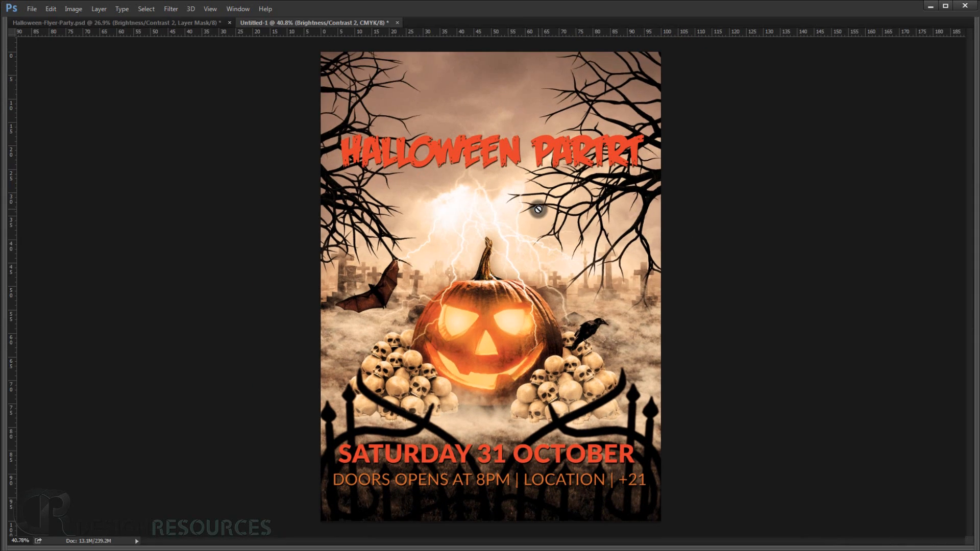
scroll(538, 209, "down", 1)
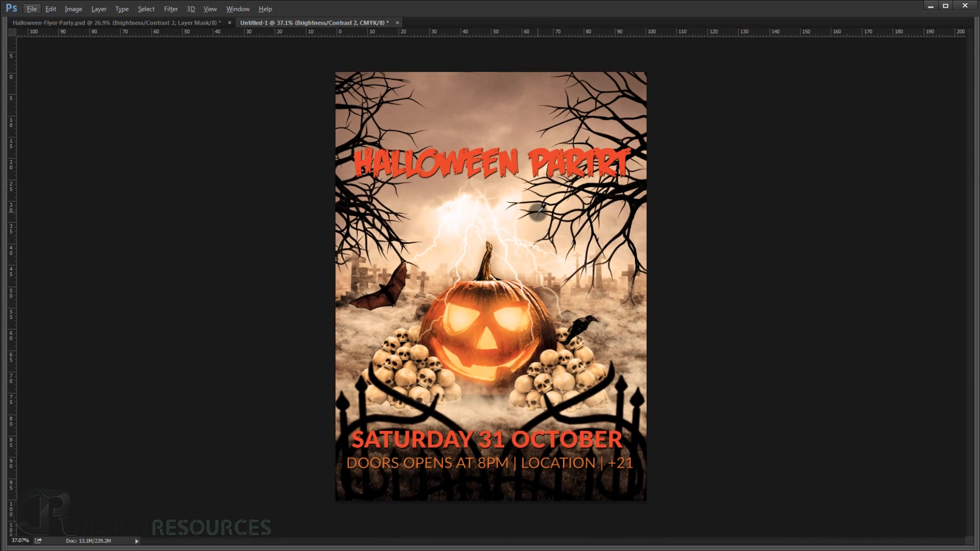
scroll(546, 213, "up", 1)
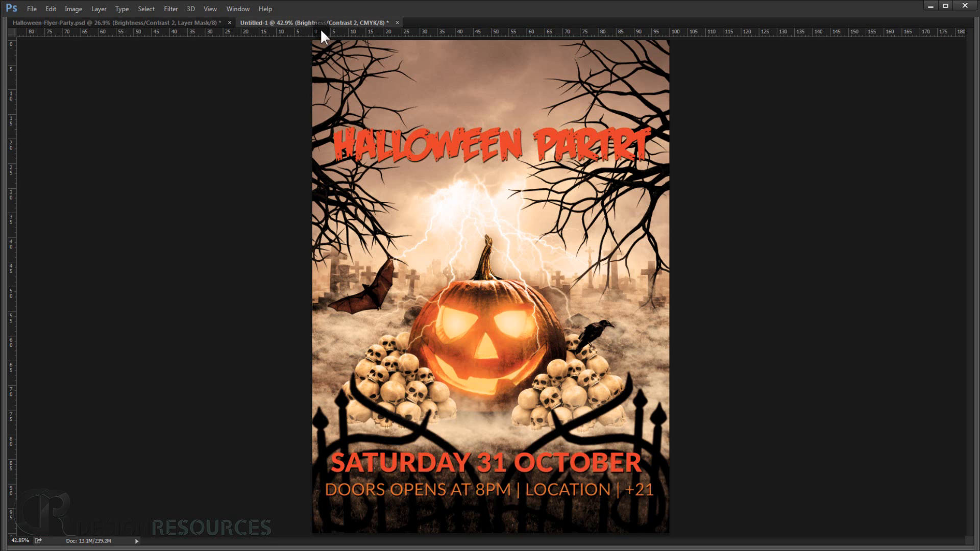
key("Tab")
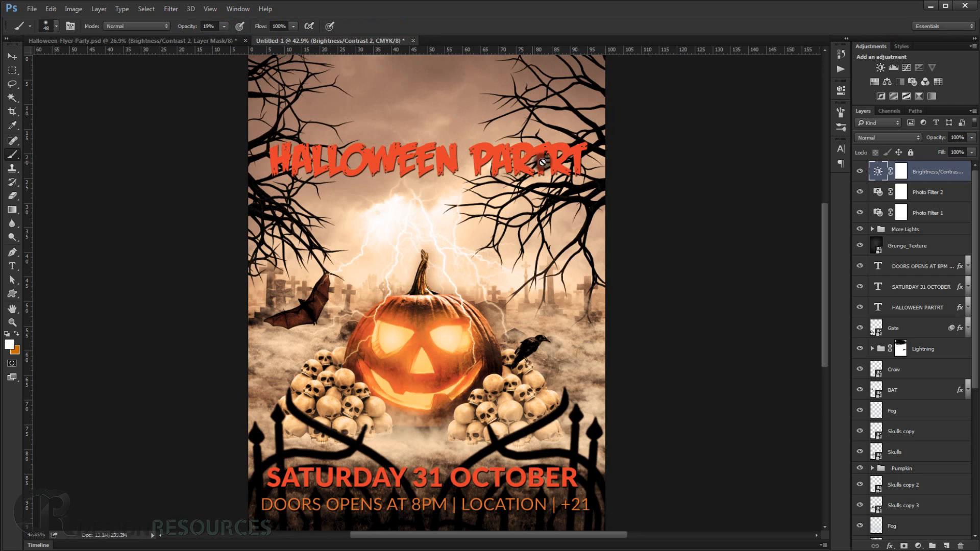
scroll(916, 304, "down", 1)
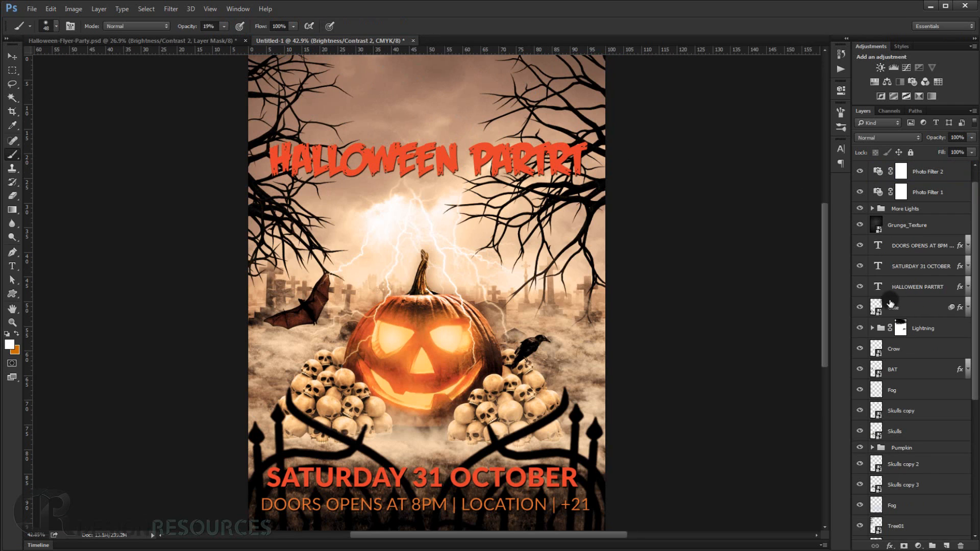
double_click(875, 286)
left_click_drag(587, 162, 550, 160)
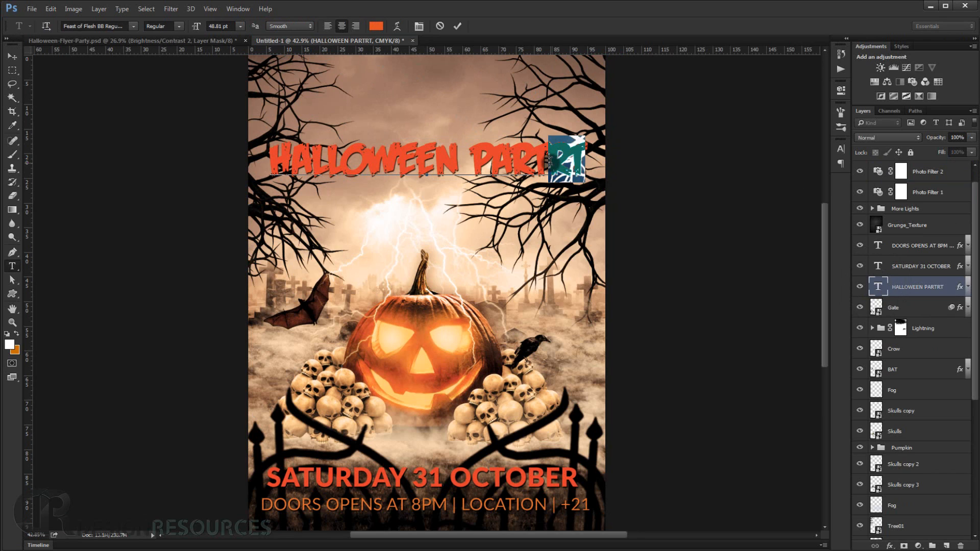
type("Y")
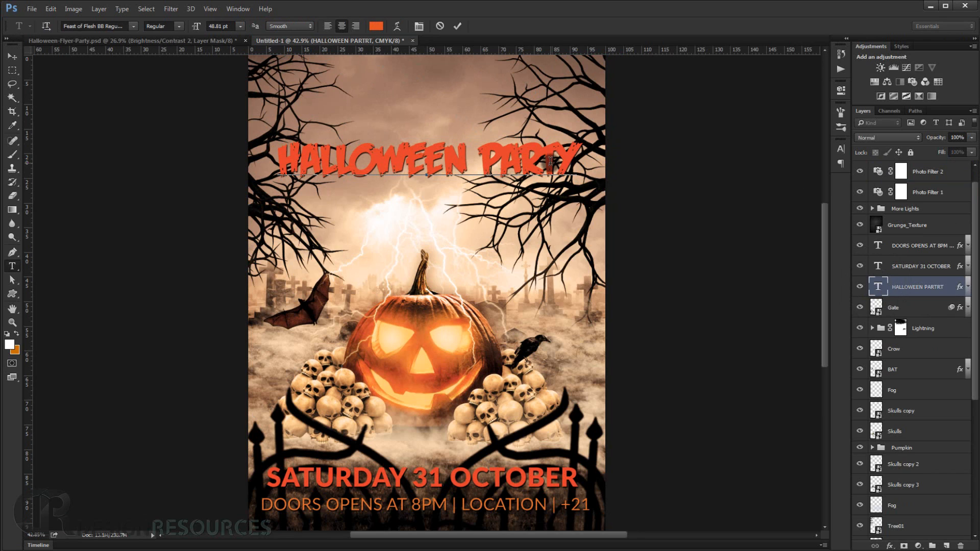
- Move the HALLOWEEN PARTY title slightly to the left, scale it to about 104%, and preview the flyer without the interface
left_click(12, 56)
left_click_drag(373, 152, 369, 157)
key("ctrl+t")
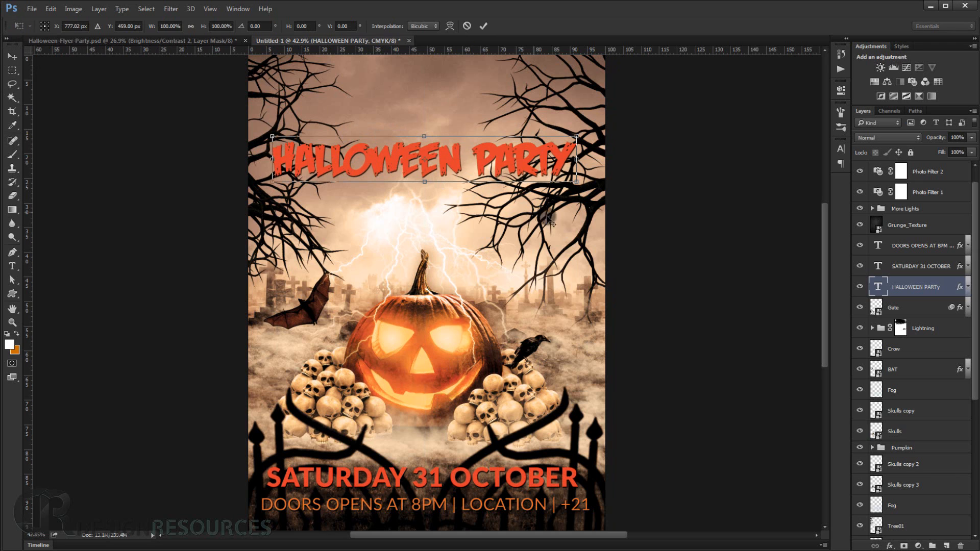
left_click_drag(576, 182, 582, 182)
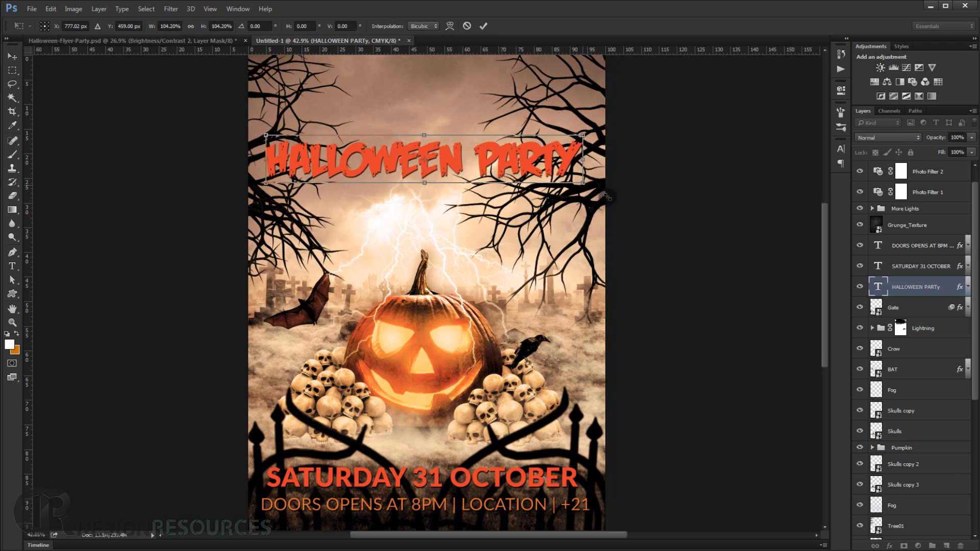
key("Return")
key("Tab")
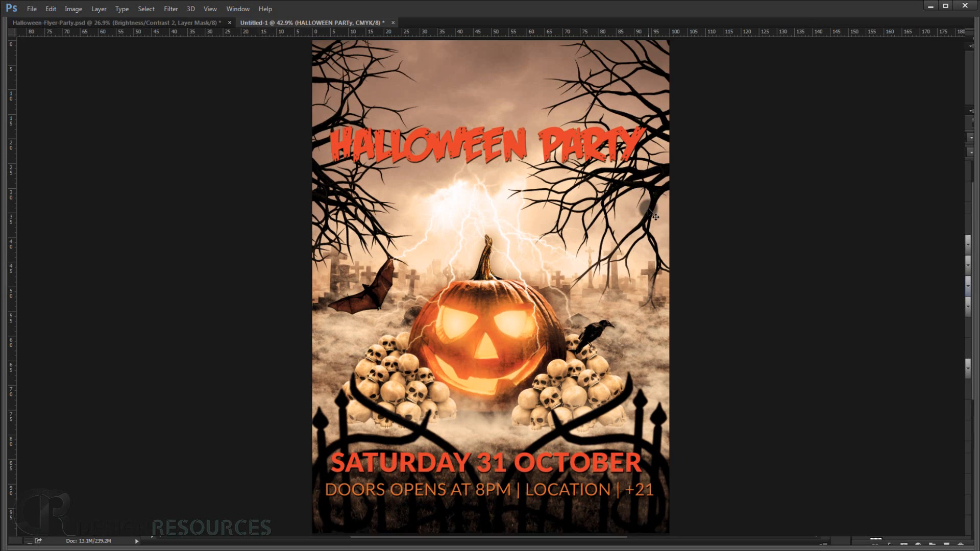